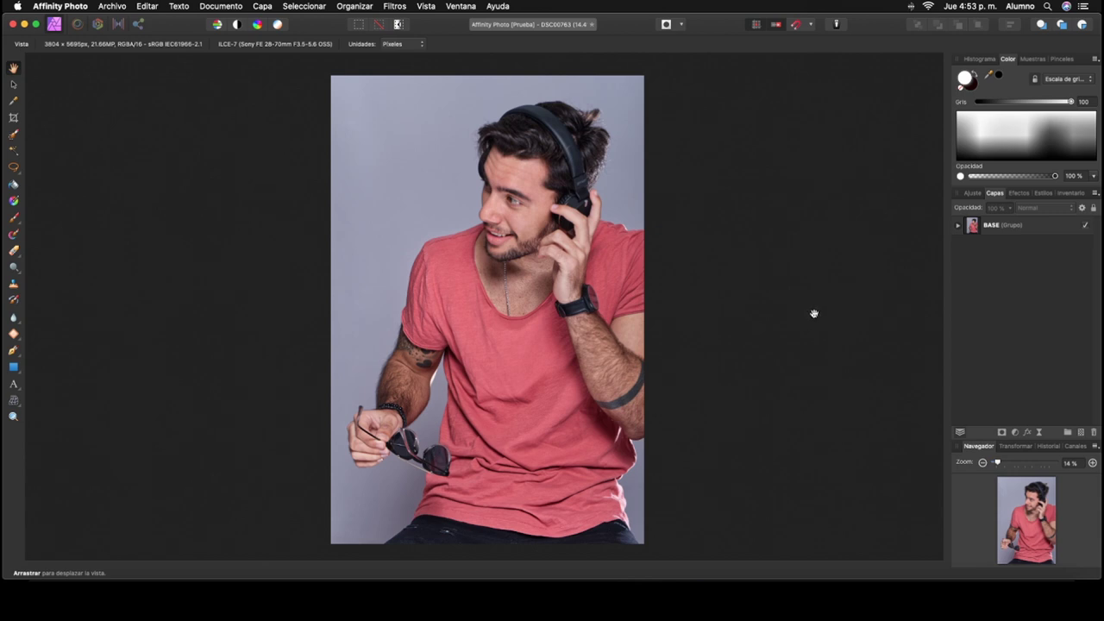
# Inspect the BASE group's layers, then merge all visible content into a new Pixel layer above BASE
pyautogui.click(1026, 227)
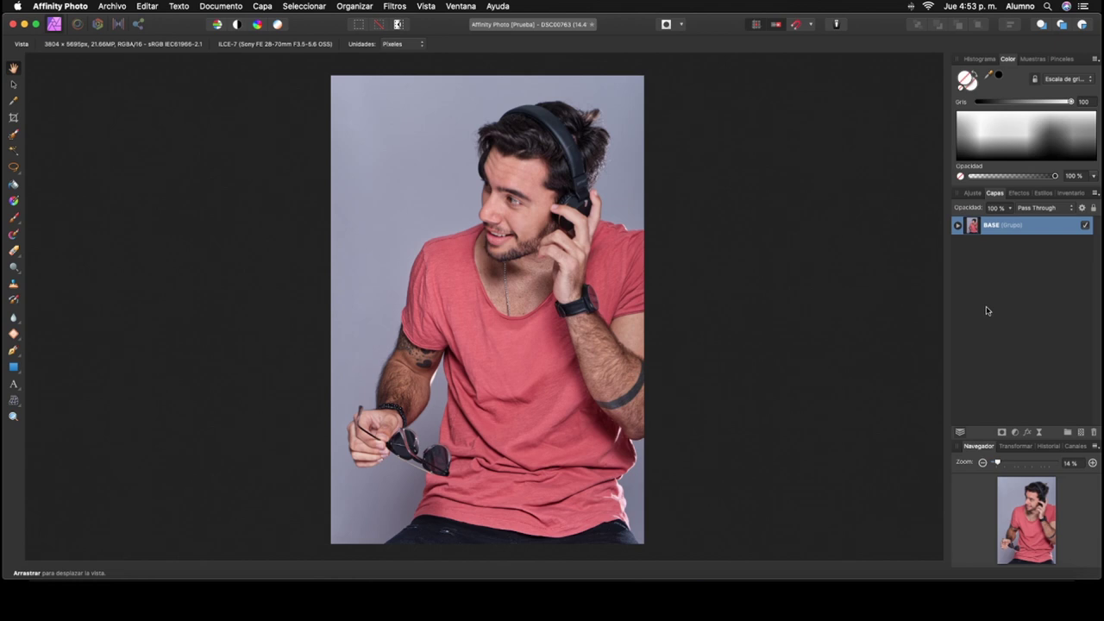
pyautogui.click(957, 225)
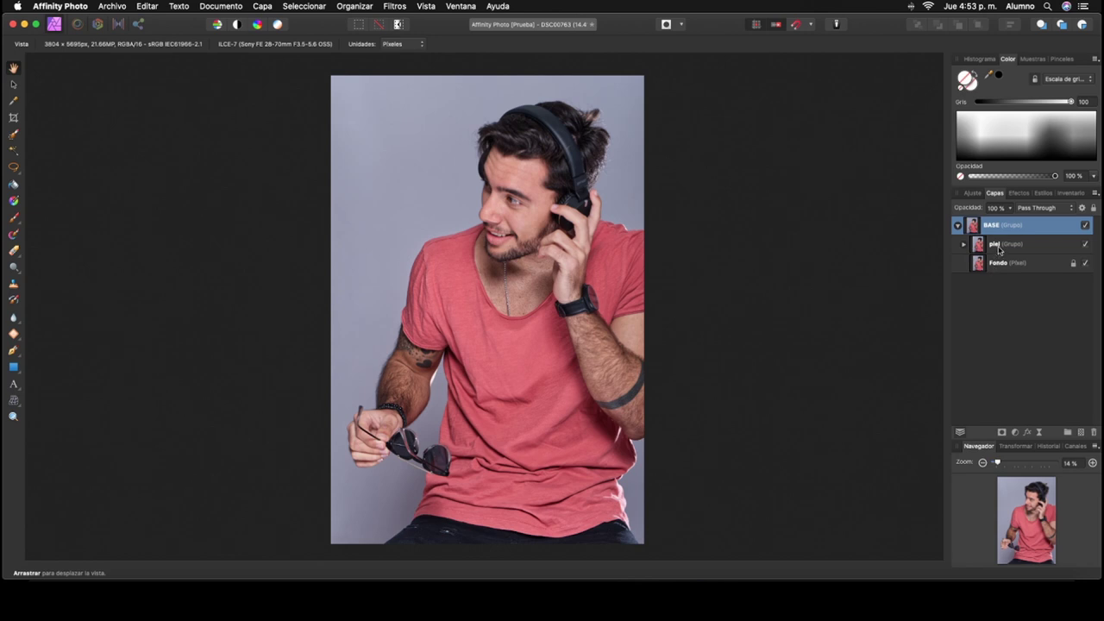
pyautogui.click(999, 246)
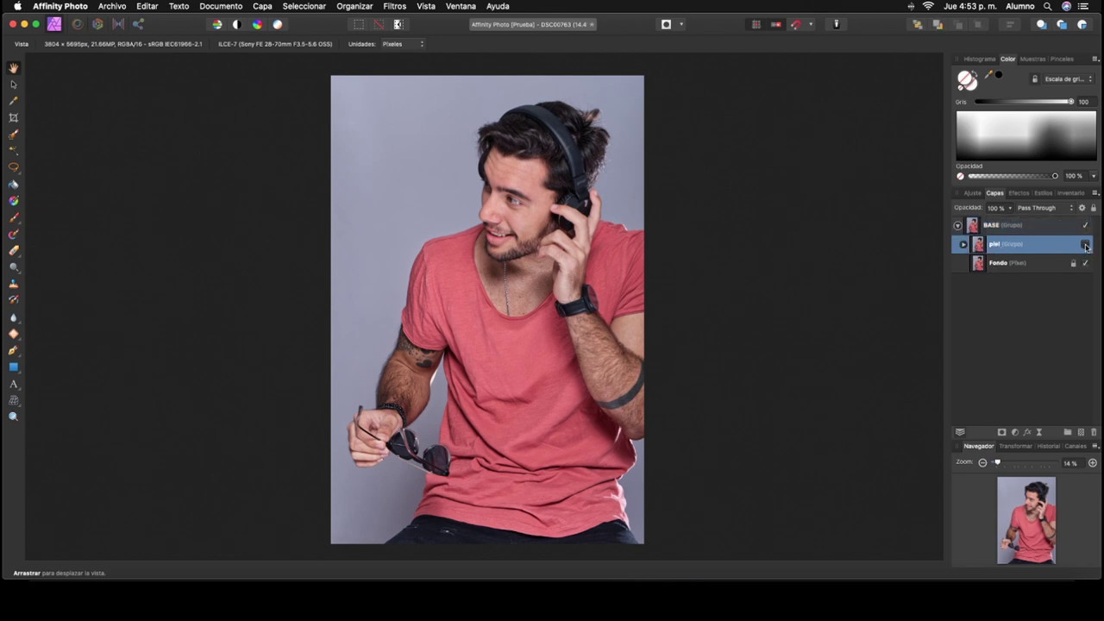
pyautogui.click(958, 225)
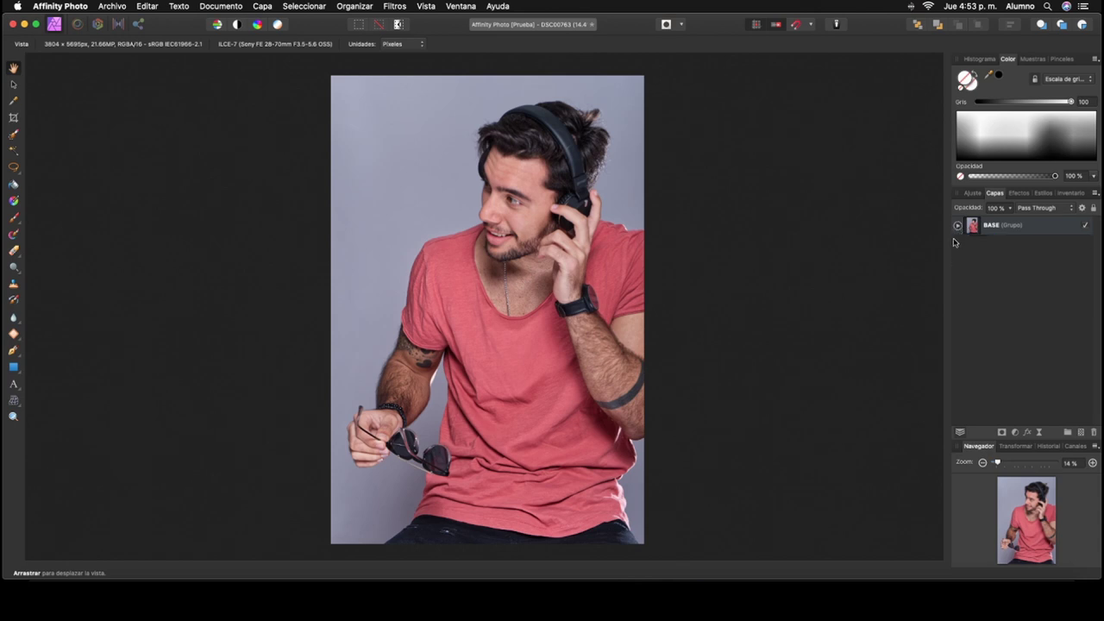
pyautogui.click(1000, 228)
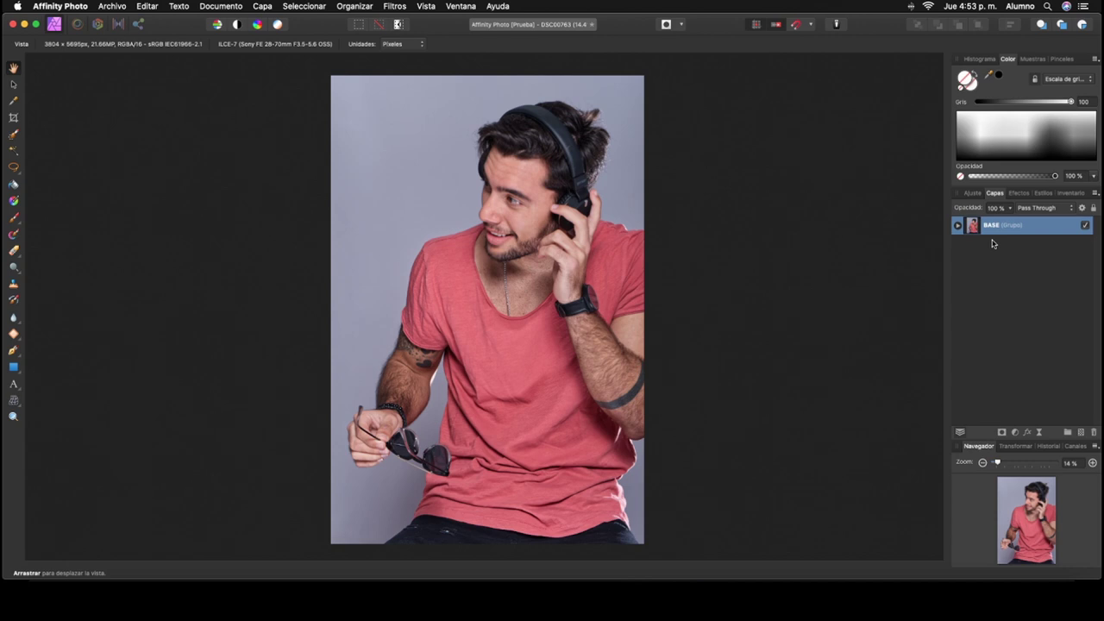
pyautogui.press('super+shift+alt+e')
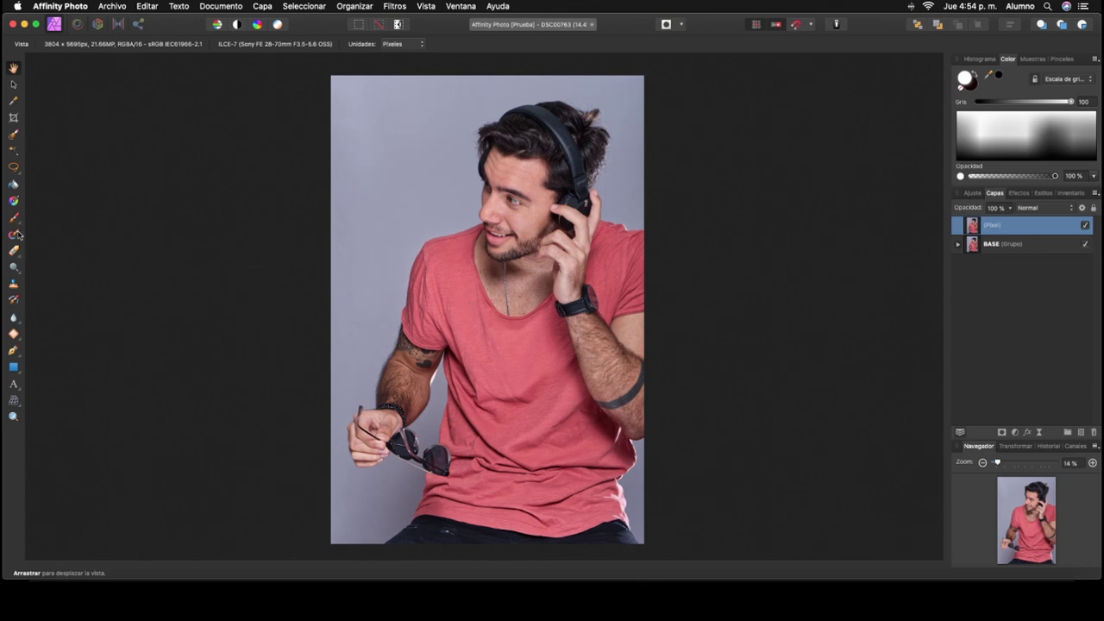
# Paint a 400 px Selection Brush selection over the man, then narrow the brush to 140 px at 72% zoom
pyautogui.click(14, 137)
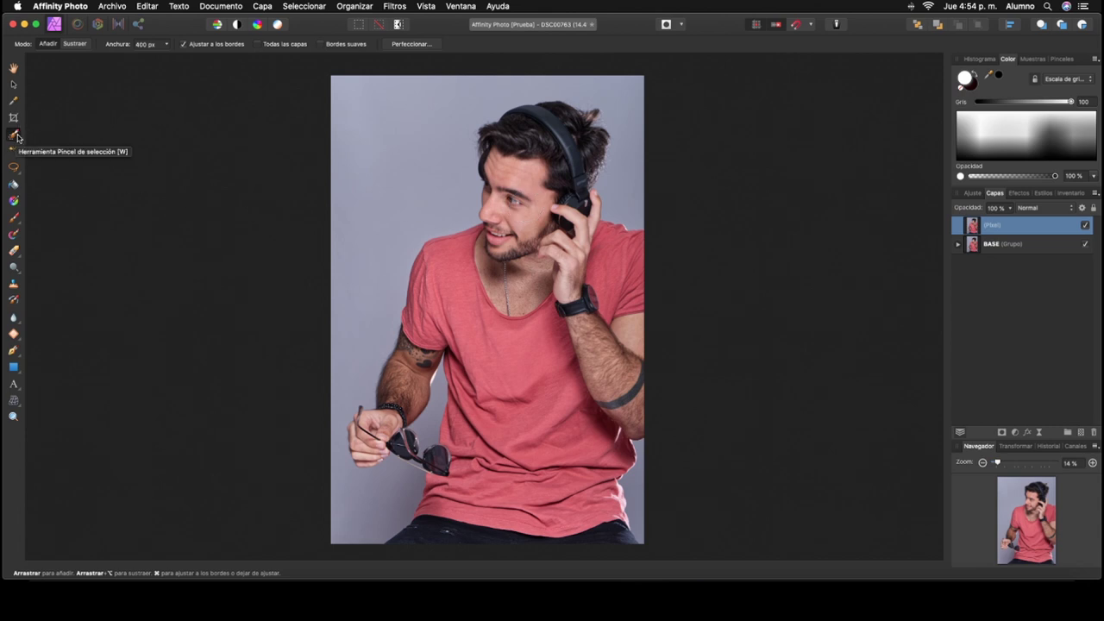
pyautogui.moveTo(511, 138)
pyautogui.mouseDown()
pyautogui.moveTo(521, 260)
pyautogui.moveTo(511, 394)
pyautogui.moveTo(468, 536)
pyautogui.moveTo(558, 548)
pyautogui.mouseUp()
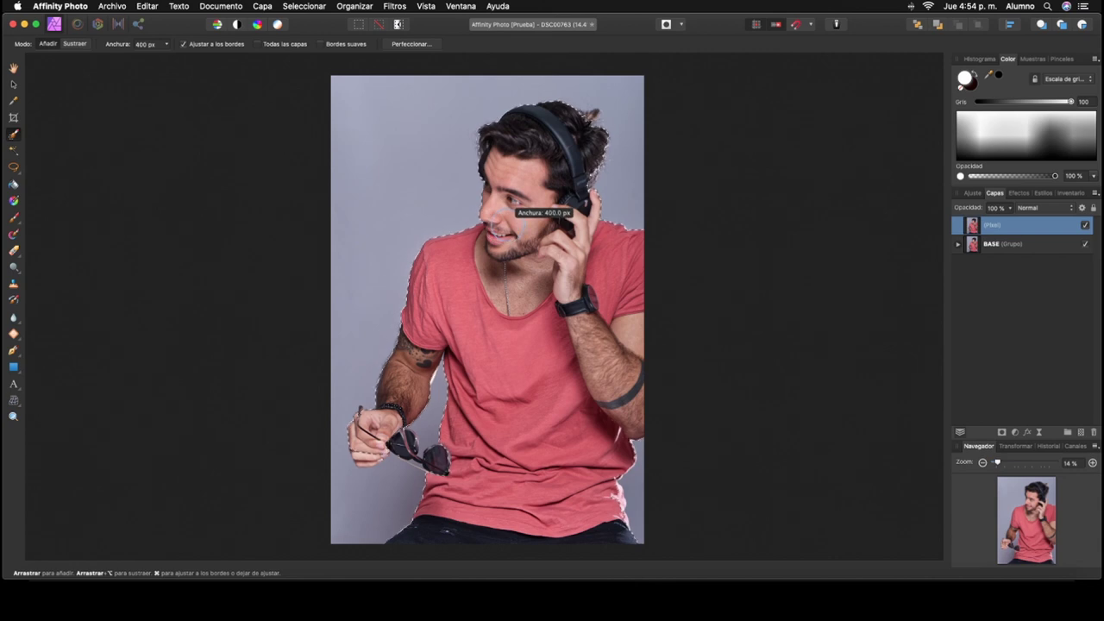
pyautogui.moveTo(514, 212); pyautogui.dragTo(483, 212)
pyautogui.moveTo(997, 464)
pyautogui.mouseDown()
pyautogui.moveTo(1031, 466)
pyautogui.moveTo(1012, 463)
pyautogui.mouseUp()
pyautogui.moveTo(703, 204)
pyautogui.mouseDown()
pyautogui.moveTo(496, 393)
pyautogui.moveTo(489, 577)
pyautogui.mouseUp()
pyautogui.moveTo(481, 424); pyautogui.dragTo(526, 503)
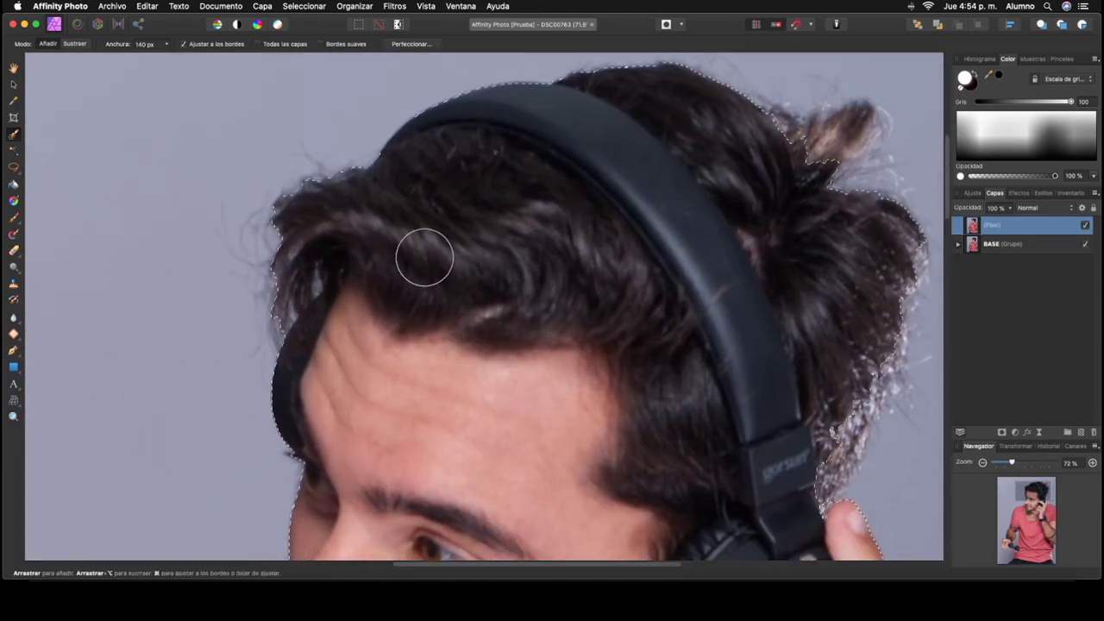
# With a 58 px brush, add stray hair strands and the shirt's right edge to the selection
pyautogui.press('[')
pyautogui.press('[')
pyautogui.press('[')
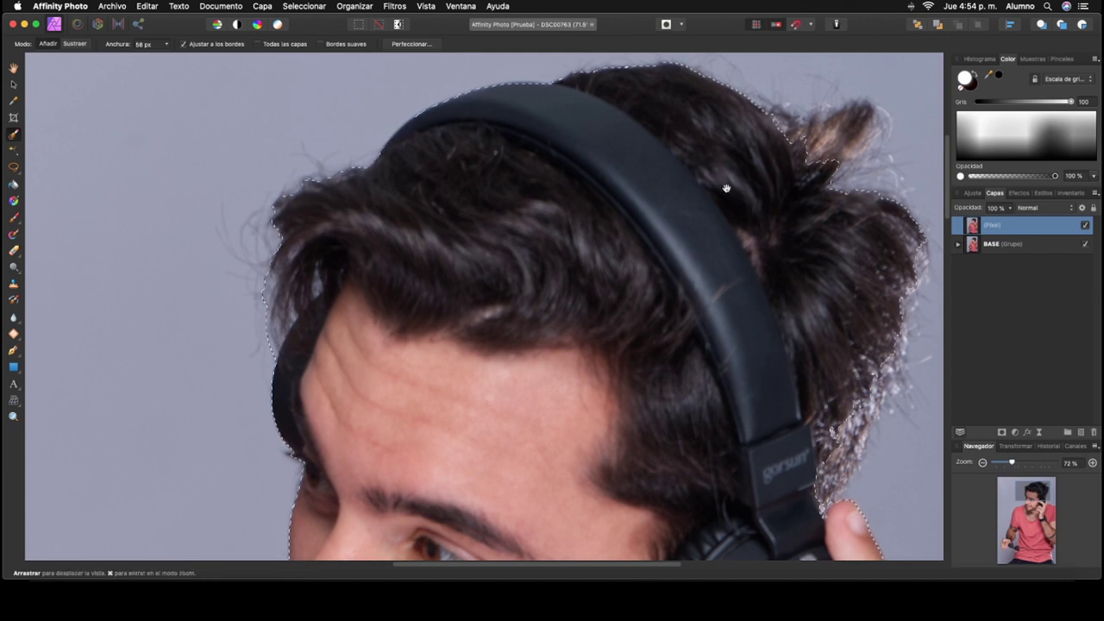
pyautogui.moveTo(726, 188); pyautogui.dragTo(490, 231)
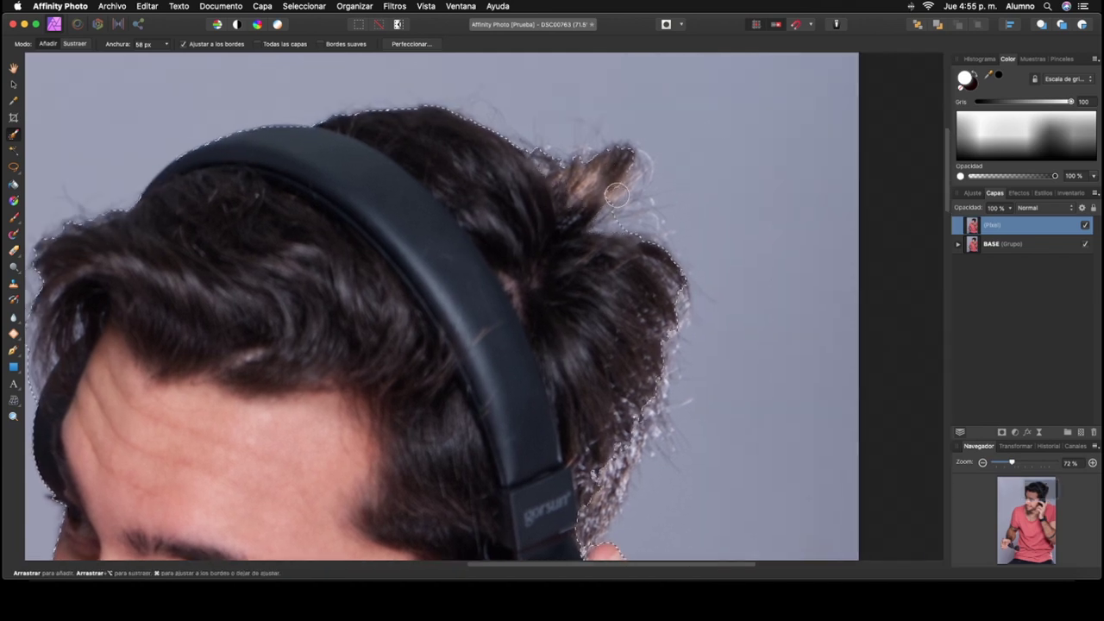
pyautogui.scroll(-4, 472, 254)
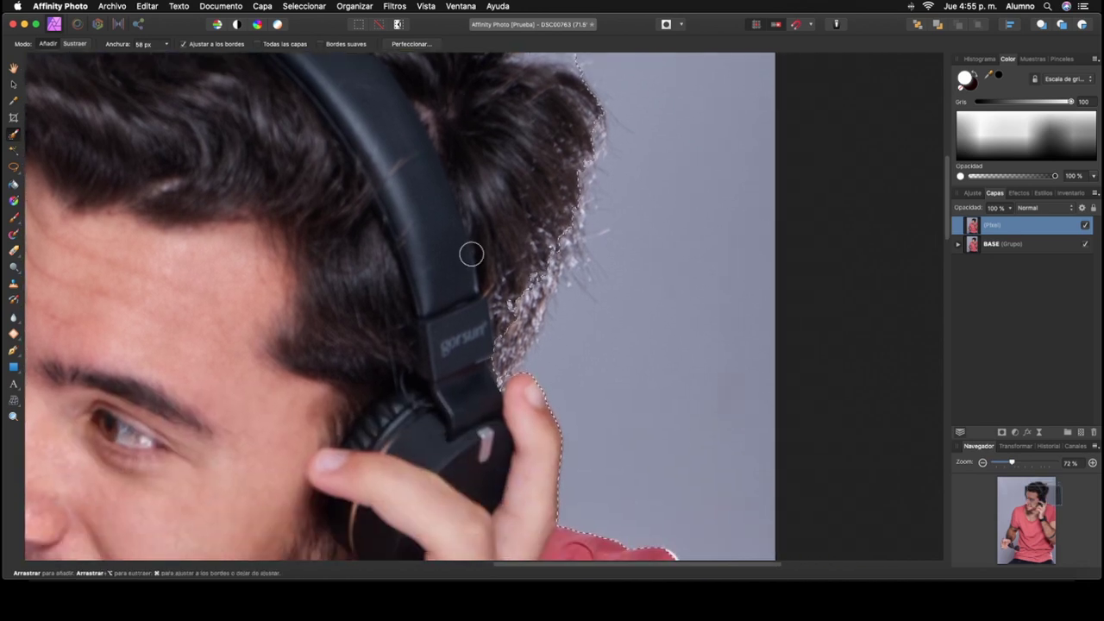
pyautogui.moveTo(471, 254); pyautogui.dragTo(534, 285)
pyautogui.scroll(-2, 517, 298)
pyautogui.scroll(-4, 492, 314)
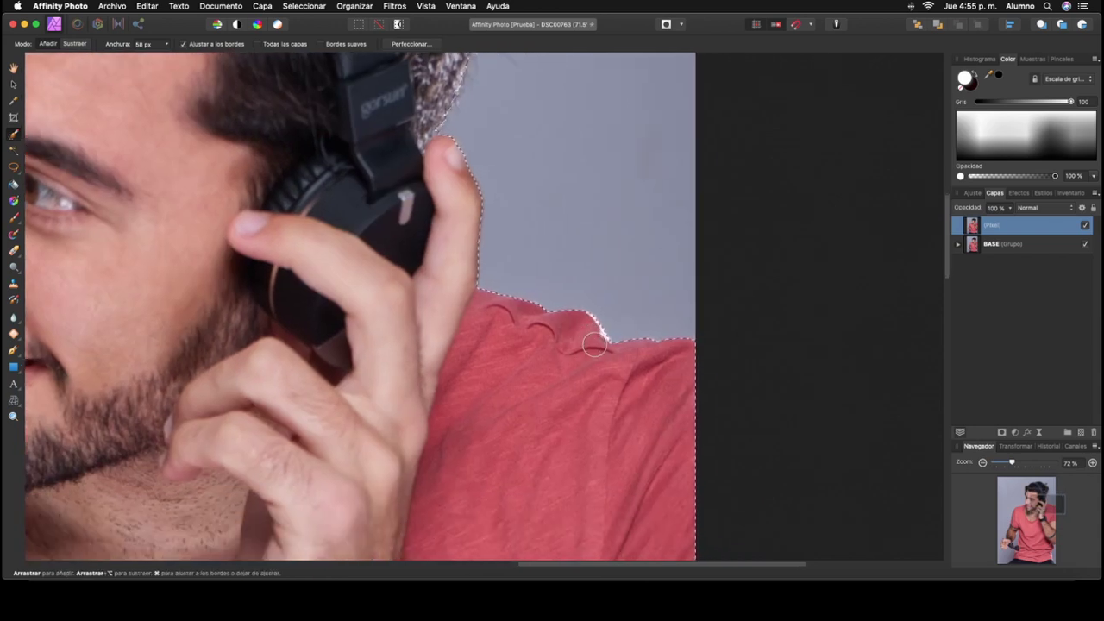
pyautogui.scroll(-6, 460, 229)
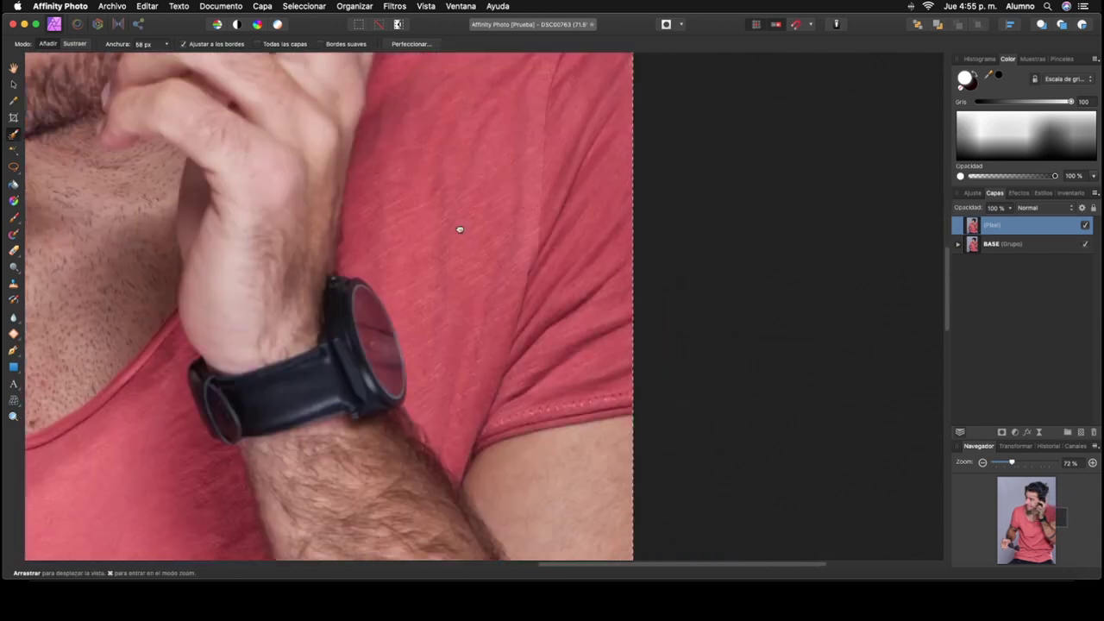
pyautogui.scroll(-4, 459, 229)
pyautogui.scroll(-4, 451, 259)
pyautogui.scroll(-4, 444, 251)
pyautogui.scroll(-3, 481, 287)
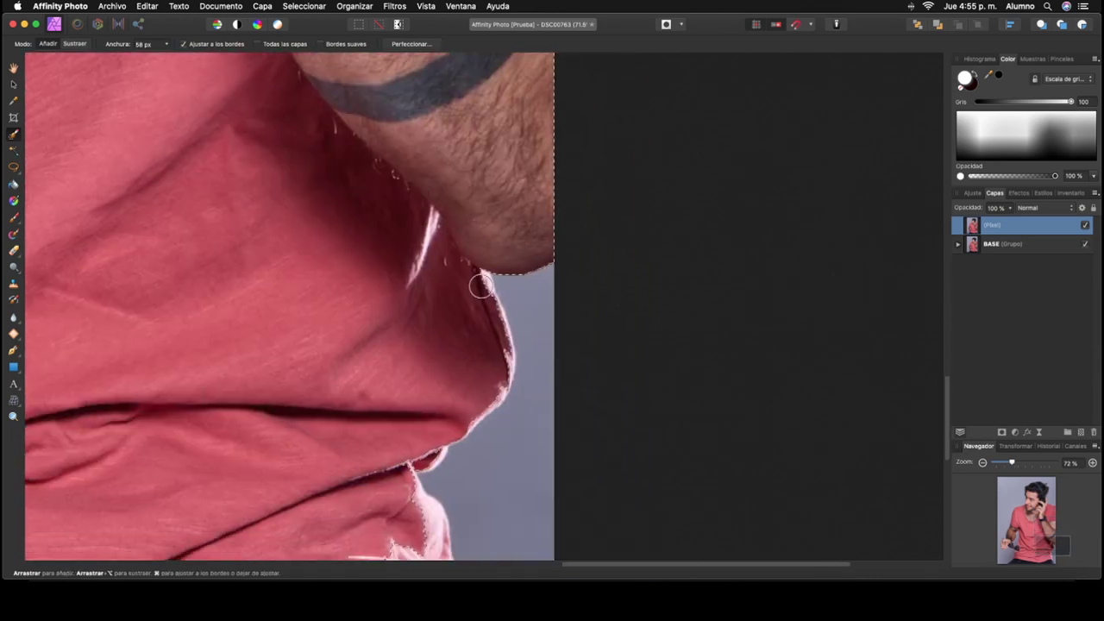
pyautogui.moveTo(481, 287); pyautogui.dragTo(495, 371)
pyautogui.scroll(-1, 495, 371)
pyautogui.scroll(-2, 458, 360)
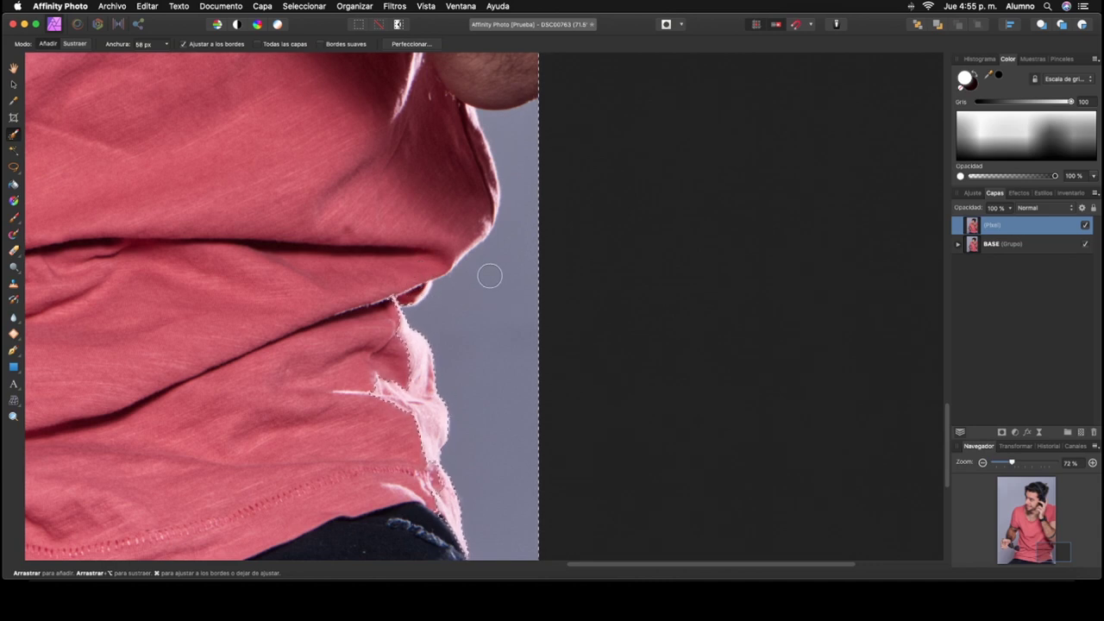
# Subtract grey background near the shirt, then add along the shirt and jeans edge at 29 px
pyautogui.click(76, 44)
pyautogui.moveTo(503, 303)
pyautogui.mouseDown()
pyautogui.moveTo(528, 217)
pyautogui.moveTo(517, 143)
pyautogui.mouseUp()
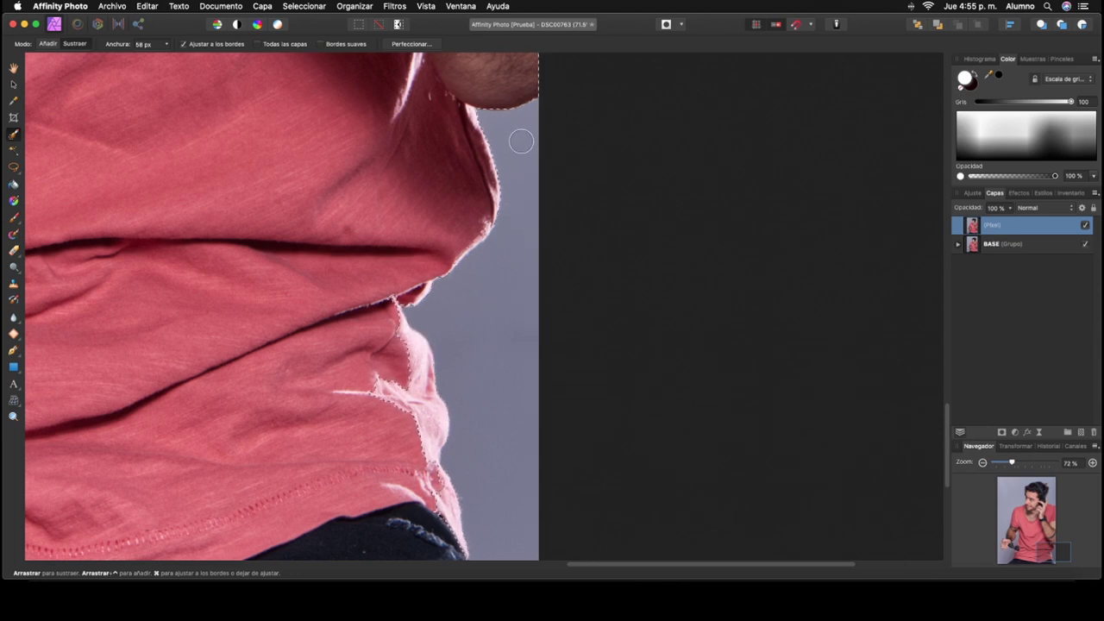
pyautogui.click(50, 44)
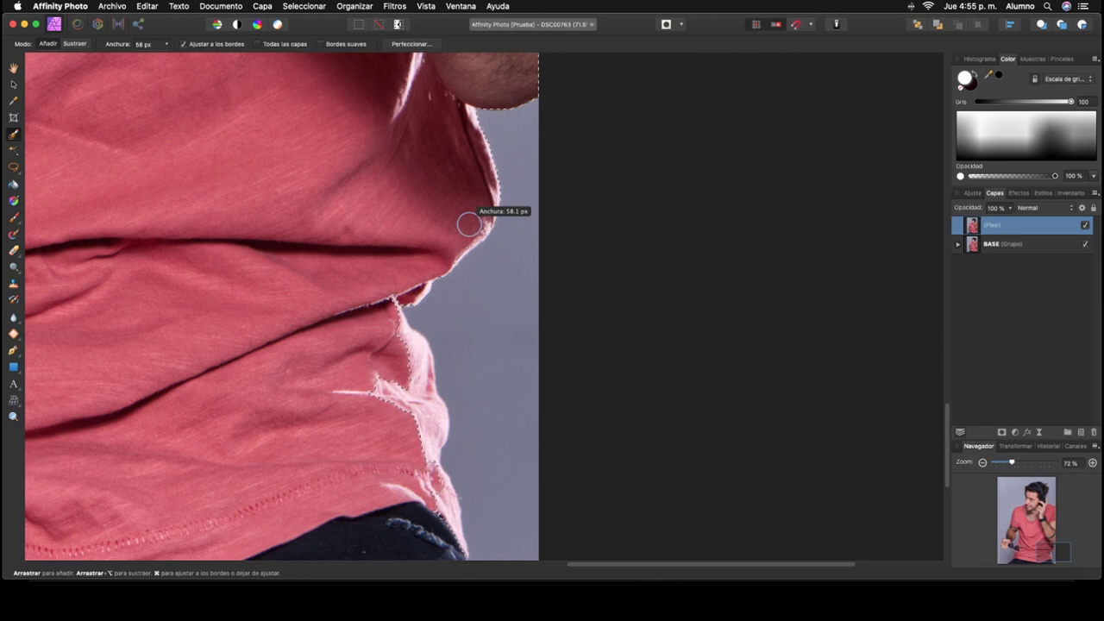
pyautogui.moveTo(468, 224); pyautogui.dragTo(481, 229)
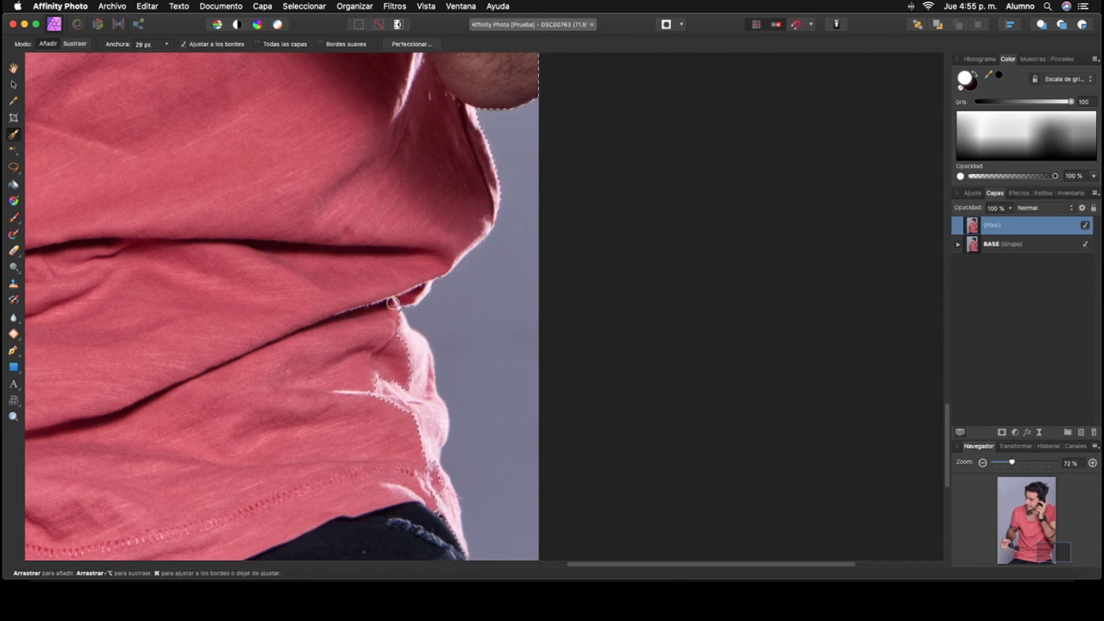
pyautogui.scroll(-5, 286, 251)
pyautogui.hscroll(3, 286, 251)
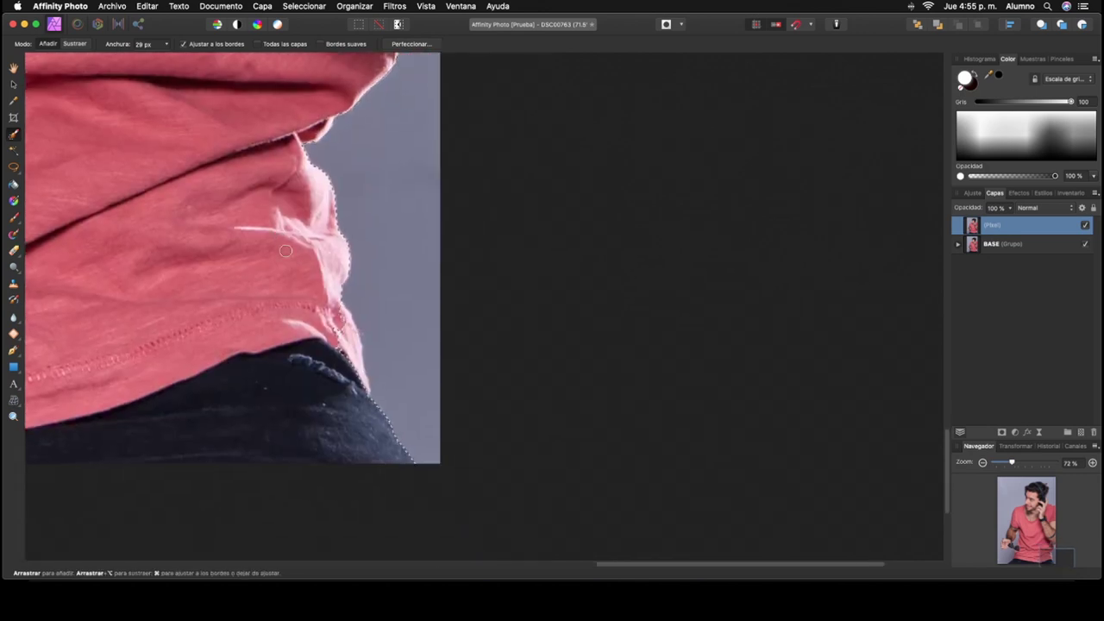
pyautogui.moveTo(286, 251); pyautogui.dragTo(354, 390)
pyautogui.moveTo(236, 400); pyautogui.dragTo(533, 421)
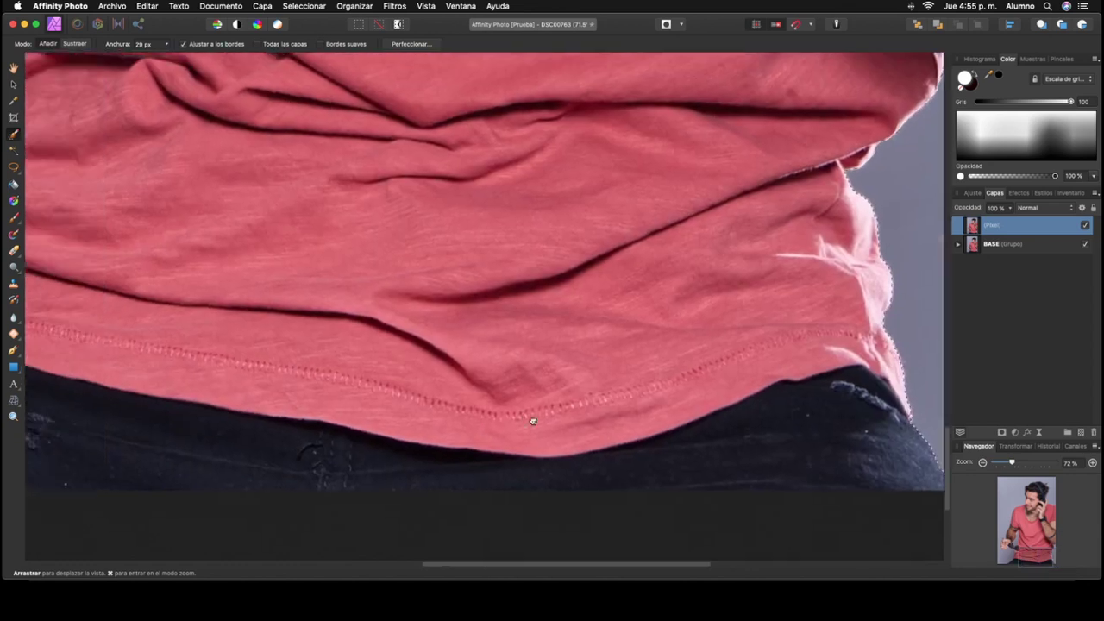
pyautogui.hscroll(-10, 533, 421)
# Add the sunglasses' dark lens bridge and the lower fingers to the selection
pyautogui.scroll(6, 406, 373)
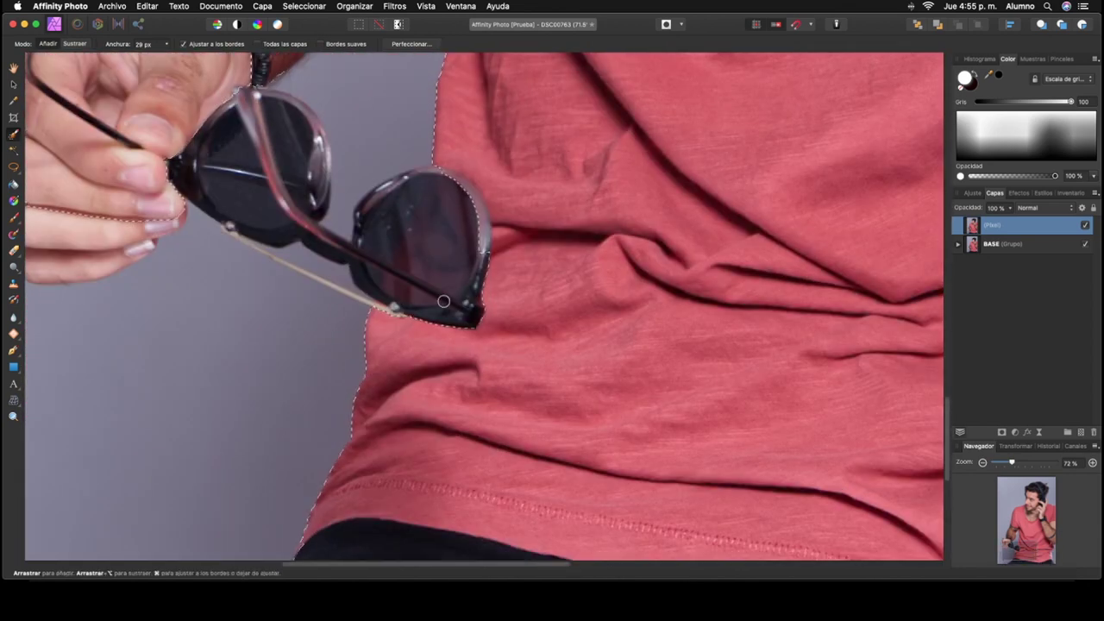
pyautogui.scroll(2, 443, 302)
pyautogui.hscroll(-2, 443, 301)
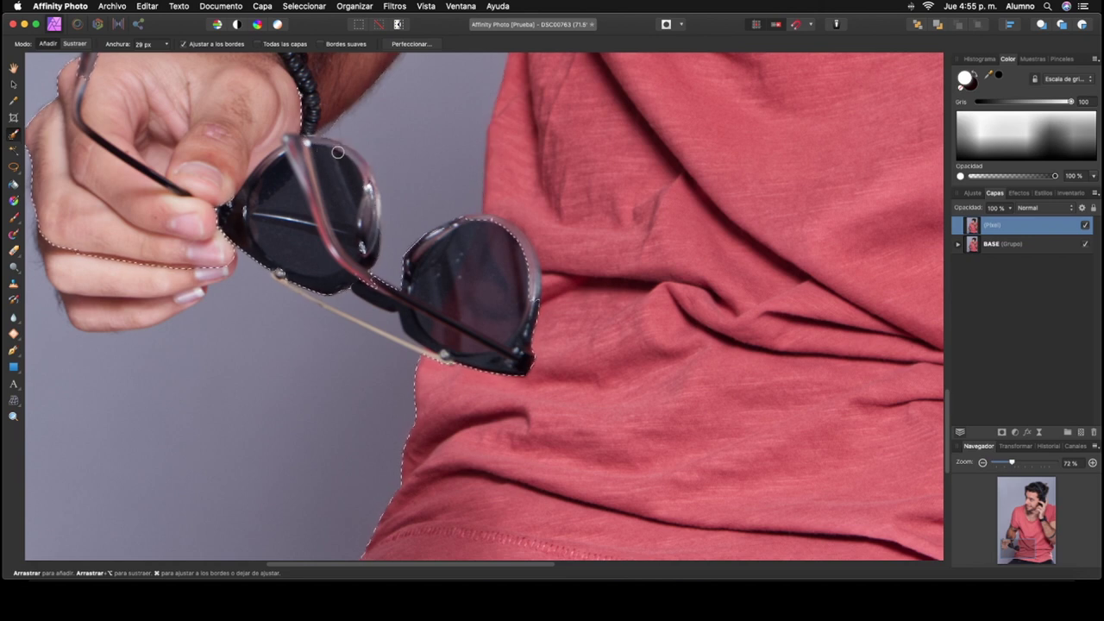
pyautogui.click(366, 285)
pyautogui.moveTo(83, 262); pyautogui.dragTo(197, 290)
# Subtract the grey gap between the forearm and the shirt from the selection
pyautogui.hscroll(-5, 286, 231)
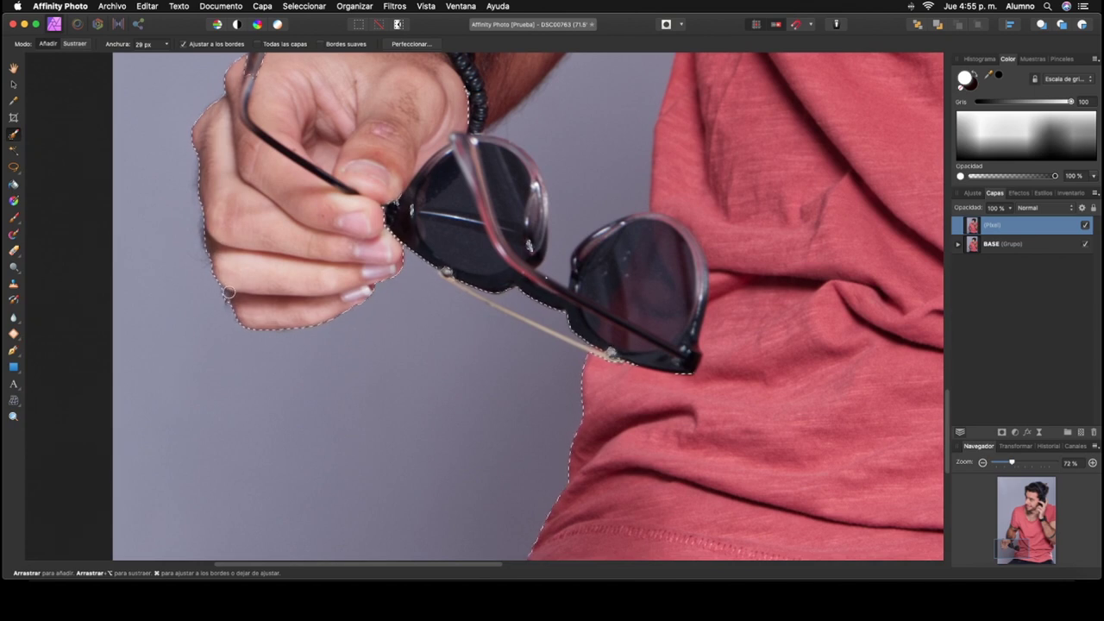
pyautogui.scroll(5, 216, 259)
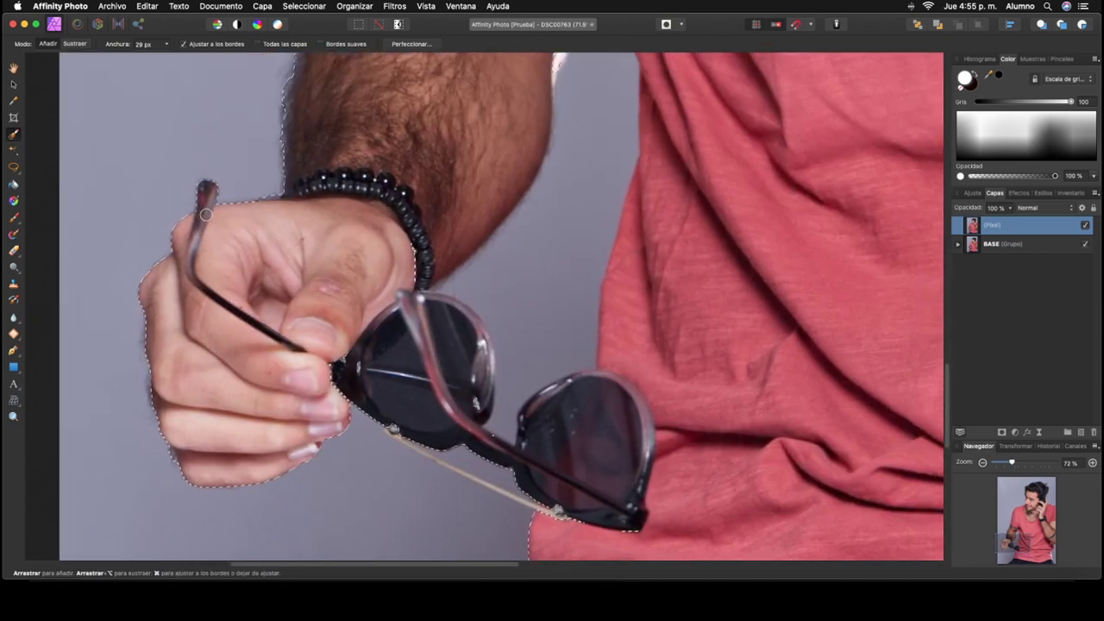
pyautogui.scroll(3, 207, 215)
pyautogui.scroll(2, 259, 311)
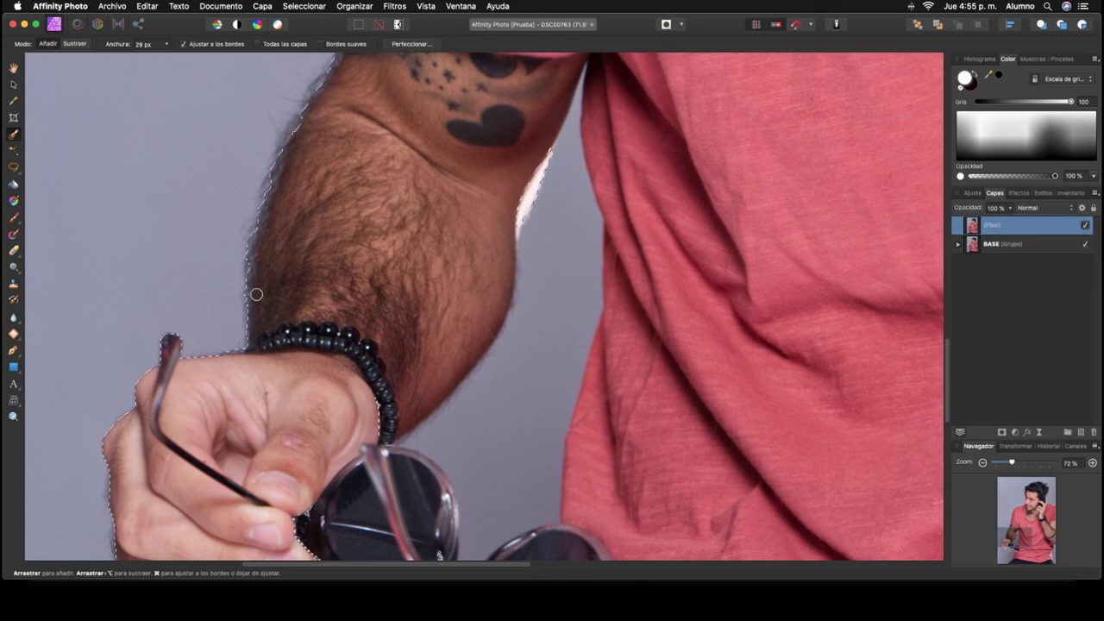
pyautogui.scroll(2, 291, 173)
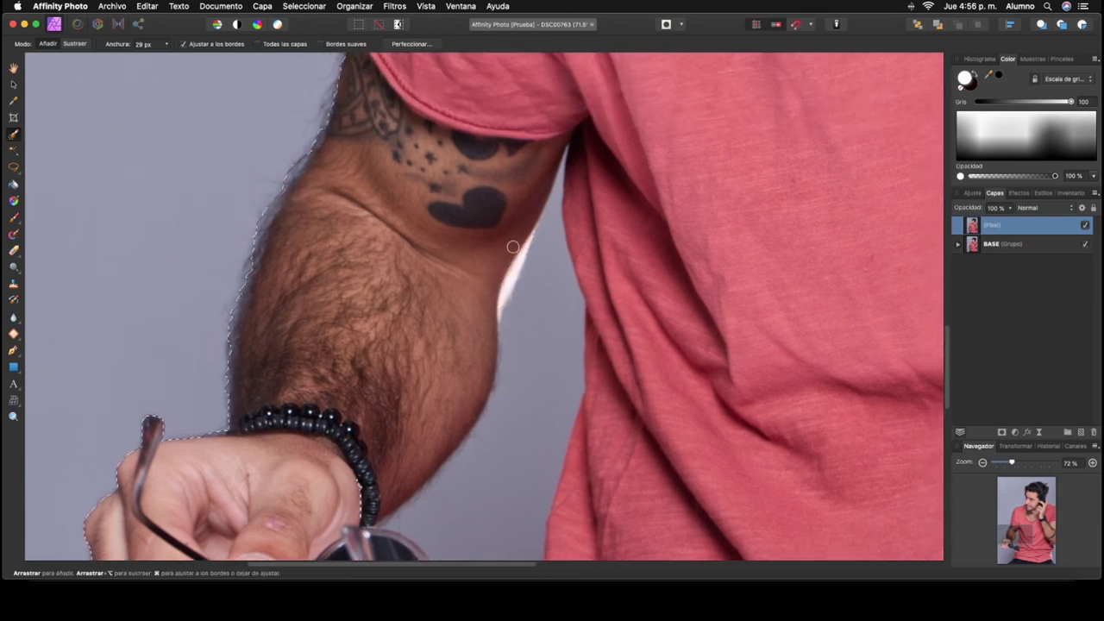
pyautogui.scroll(-3, 466, 233)
pyautogui.scroll(-1, 440, 250)
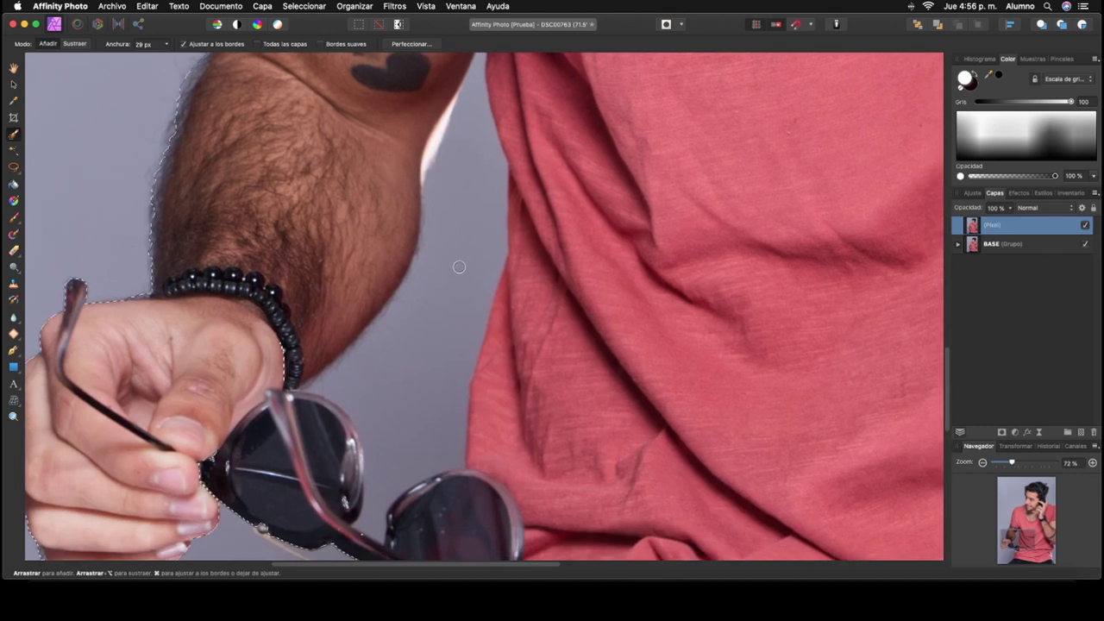
pyautogui.click(75, 44)
pyautogui.moveTo(469, 264)
pyautogui.mouseDown()
pyautogui.moveTo(470, 231)
pyautogui.moveTo(449, 316)
pyautogui.moveTo(446, 230)
pyautogui.mouseUp()
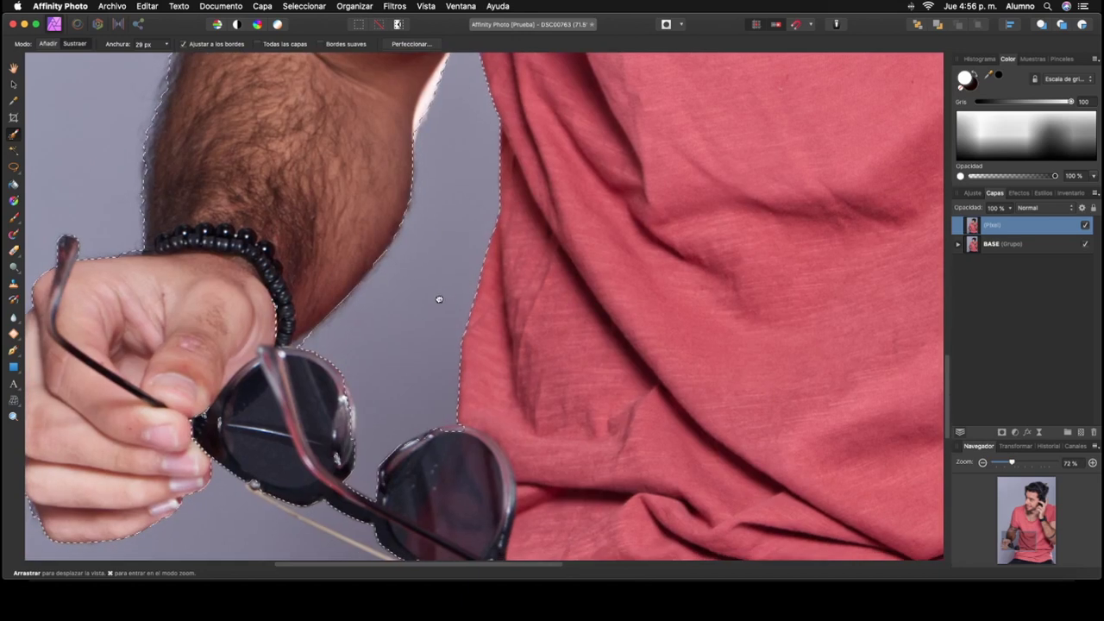
pyautogui.scroll(-3, 440, 299)
pyautogui.scroll(-1, 449, 307)
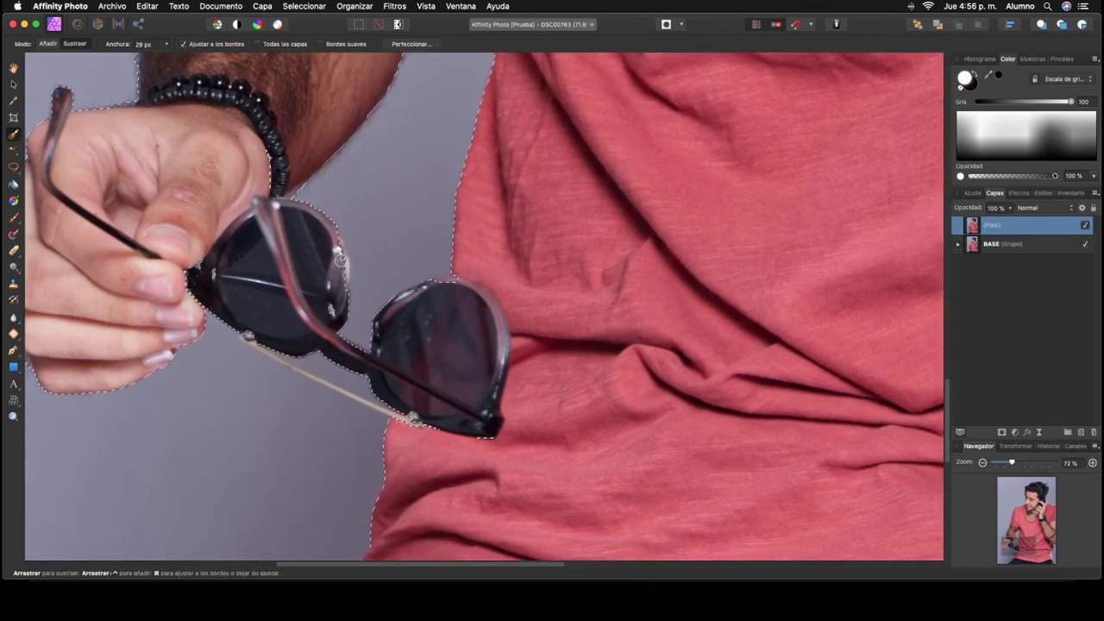
pyautogui.click(14, 167)
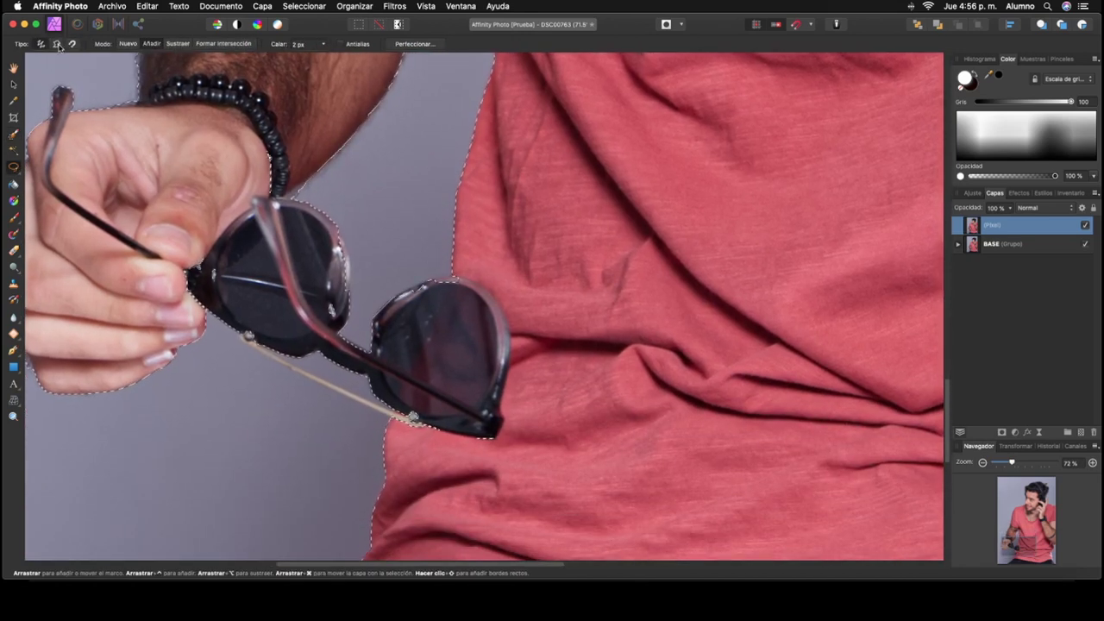
# Set the Lasso to Polygonal with 1 px feather and add straight-edged patches near the glasses
pyautogui.click(57, 44)
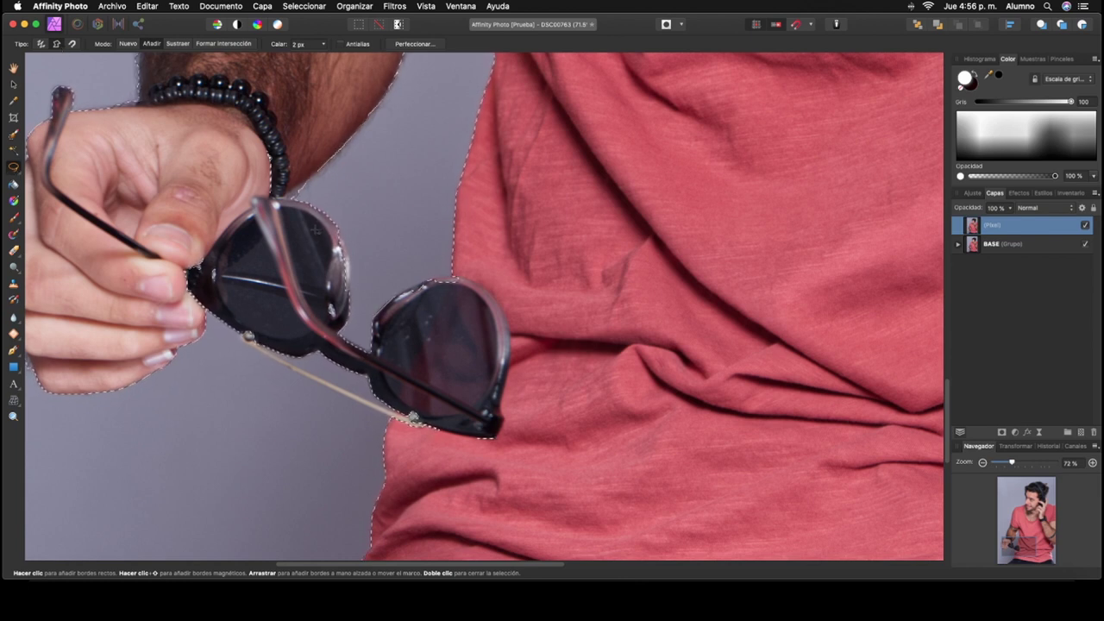
pyautogui.click(324, 44)
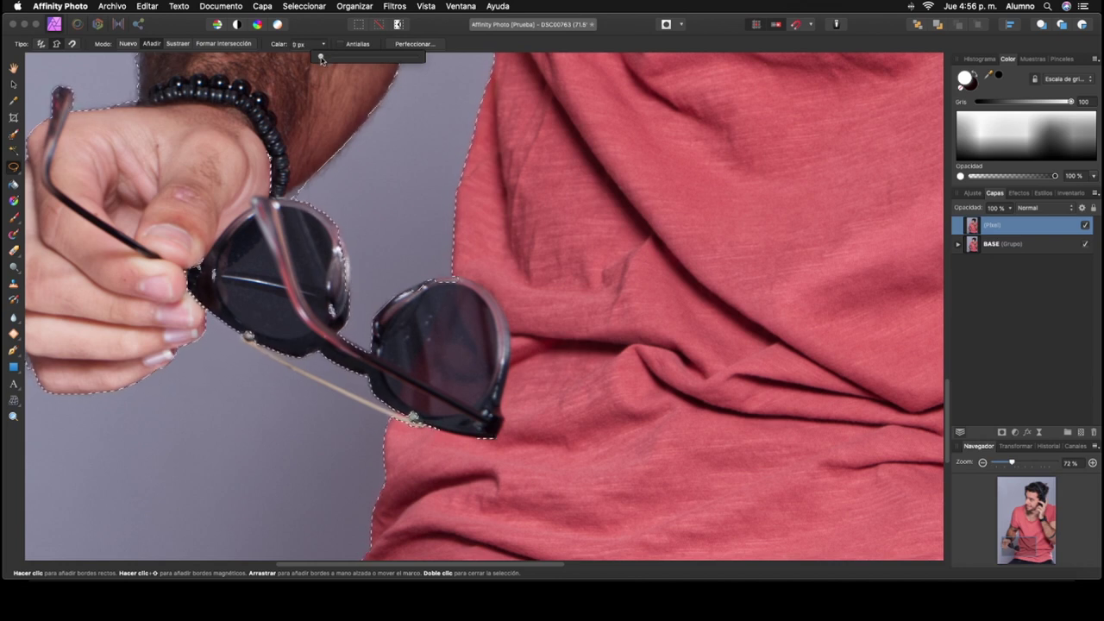
pyautogui.click(298, 223)
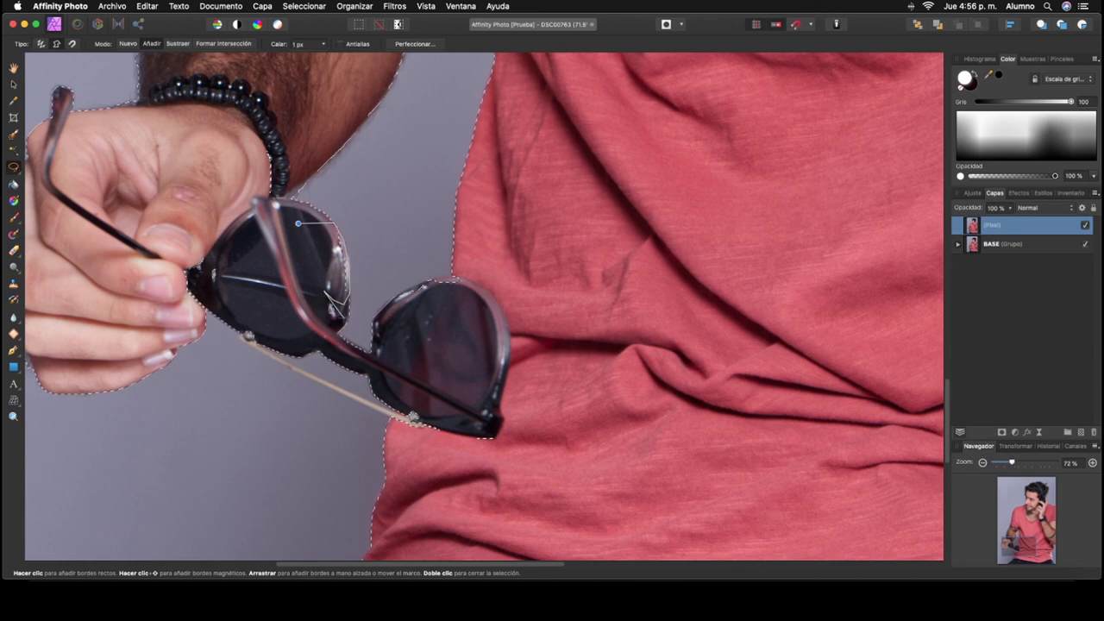
pyautogui.click(302, 231)
pyautogui.click(415, 335)
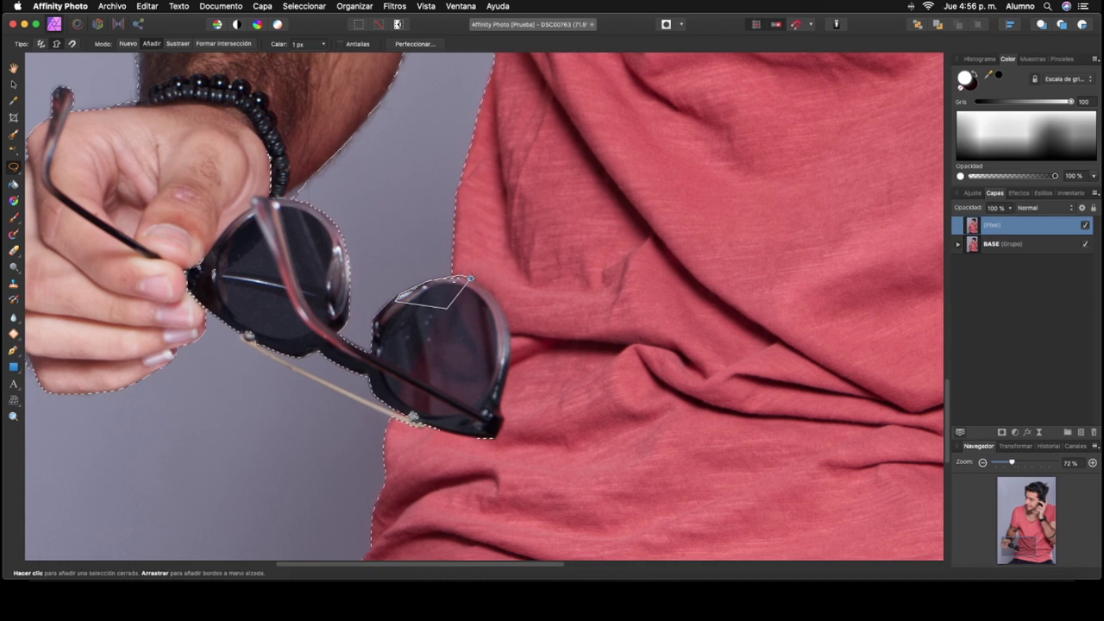
pyautogui.click(470, 278)
# Polygon-lasso the lens edge and the thin sunglasses temple arm into the selection
pyautogui.click(449, 399)
pyautogui.click(520, 437)
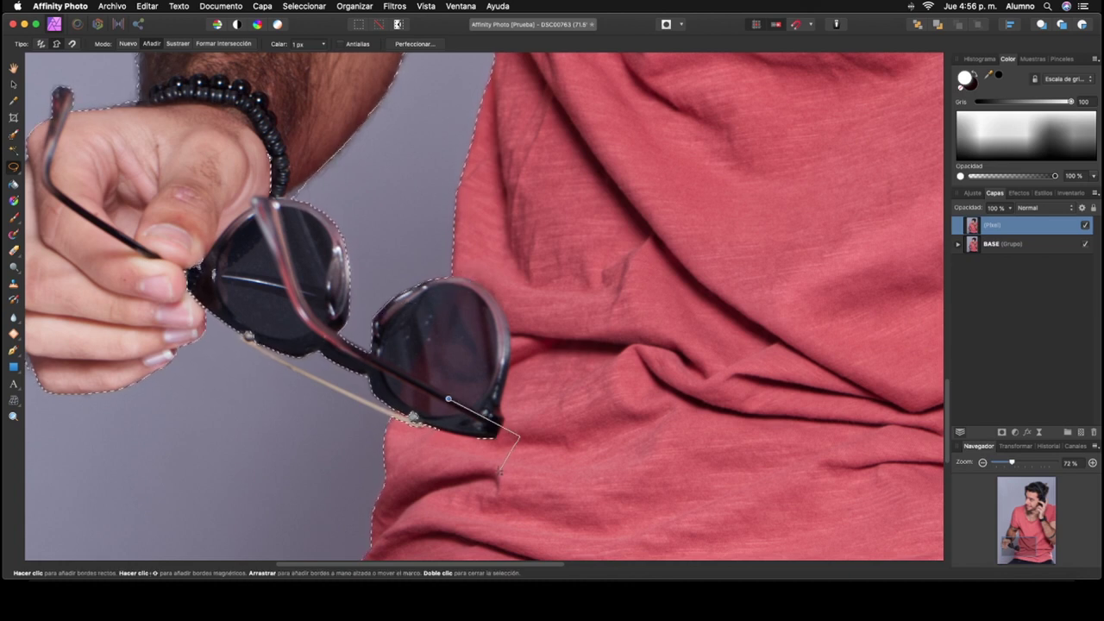
pyautogui.click(492, 475)
pyautogui.click(448, 398)
pyautogui.click(249, 330)
pyautogui.doubleClick(214, 285)
pyautogui.moveTo(251, 52)
pyautogui.mouseDown()
pyautogui.moveTo(311, 296)
pyautogui.moveTo(229, 447)
pyautogui.mouseUp()
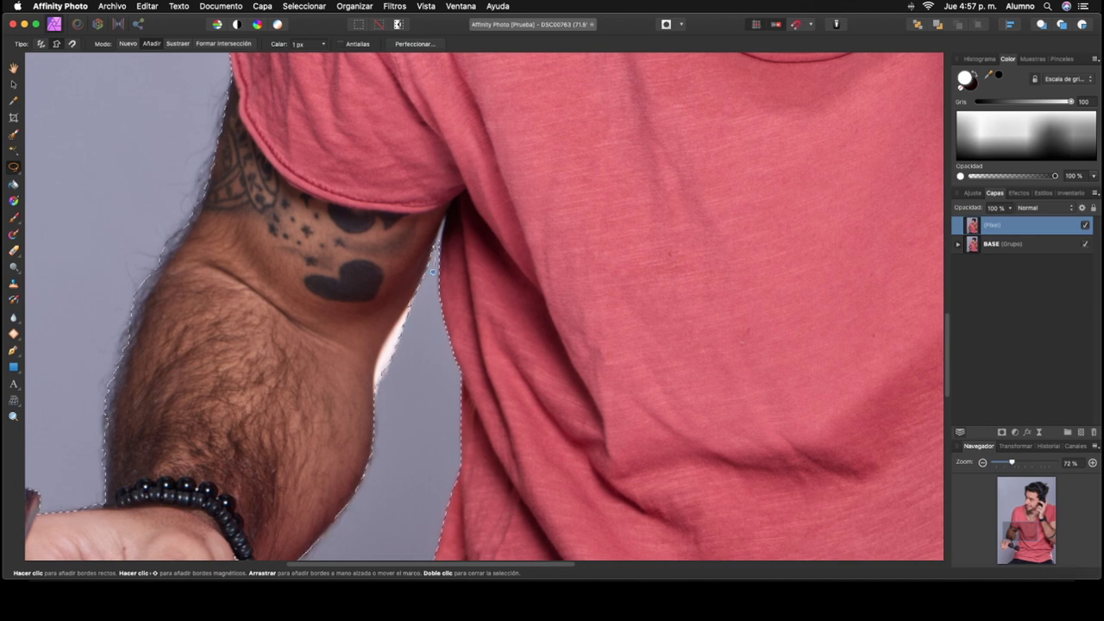
# Polygon-lasso the edge where the arm meets the shirt into the selection
pyautogui.click(432, 270)
pyautogui.doubleClick(446, 218)
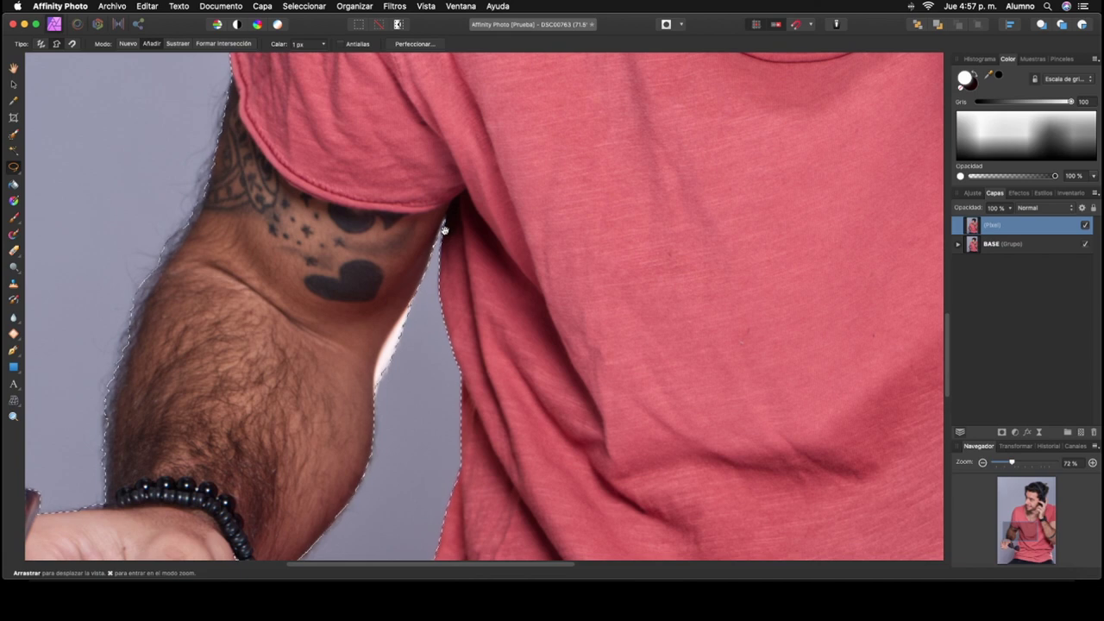
pyautogui.scroll(4, 407, 389)
pyautogui.scroll(3, 431, 257)
pyautogui.scroll(4, 404, 318)
pyautogui.scroll(4, 404, 318)
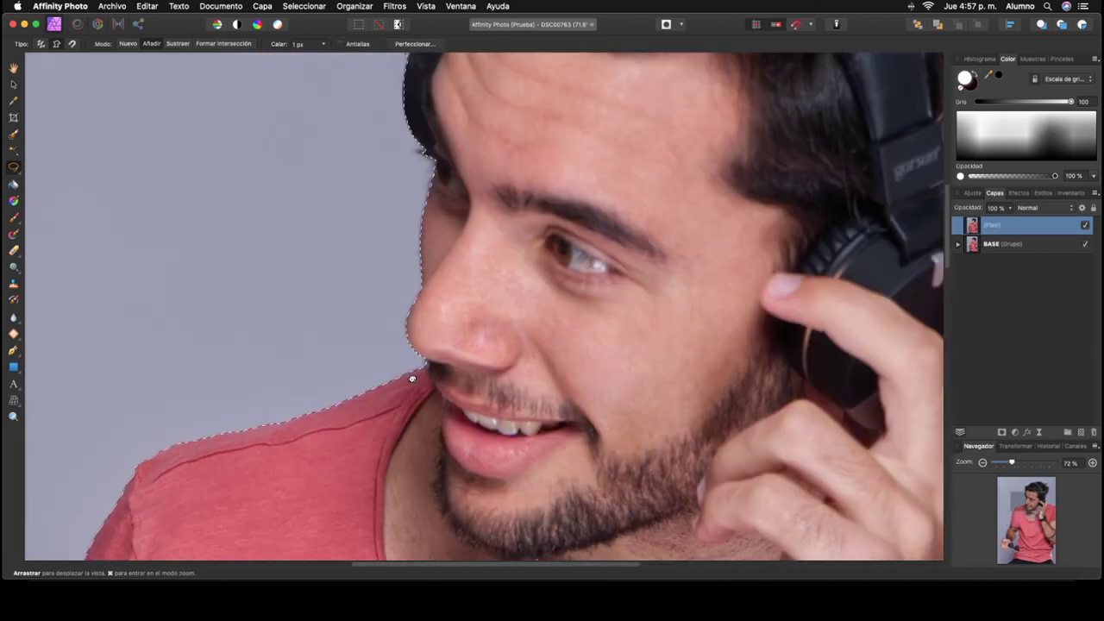
pyautogui.scroll(2, 405, 318)
pyautogui.scroll(3, 405, 310)
# Outline the forehead and face edge, then fit the whole photo in the window
pyautogui.click(419, 297)
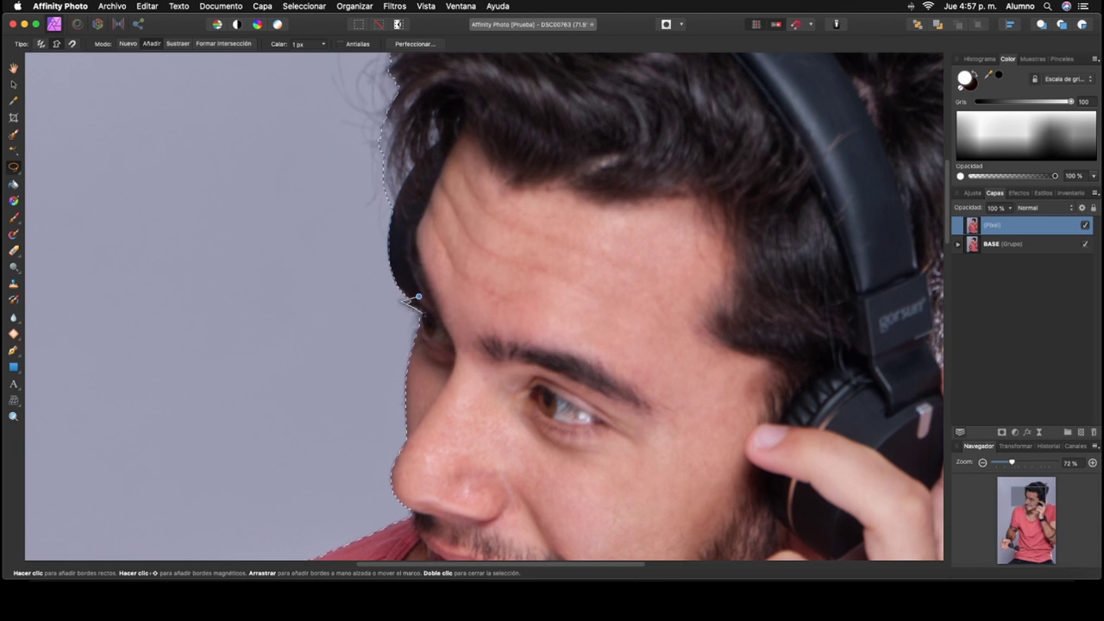
pyautogui.click(446, 326)
pyautogui.click(434, 340)
pyautogui.scroll(5, 405, 302)
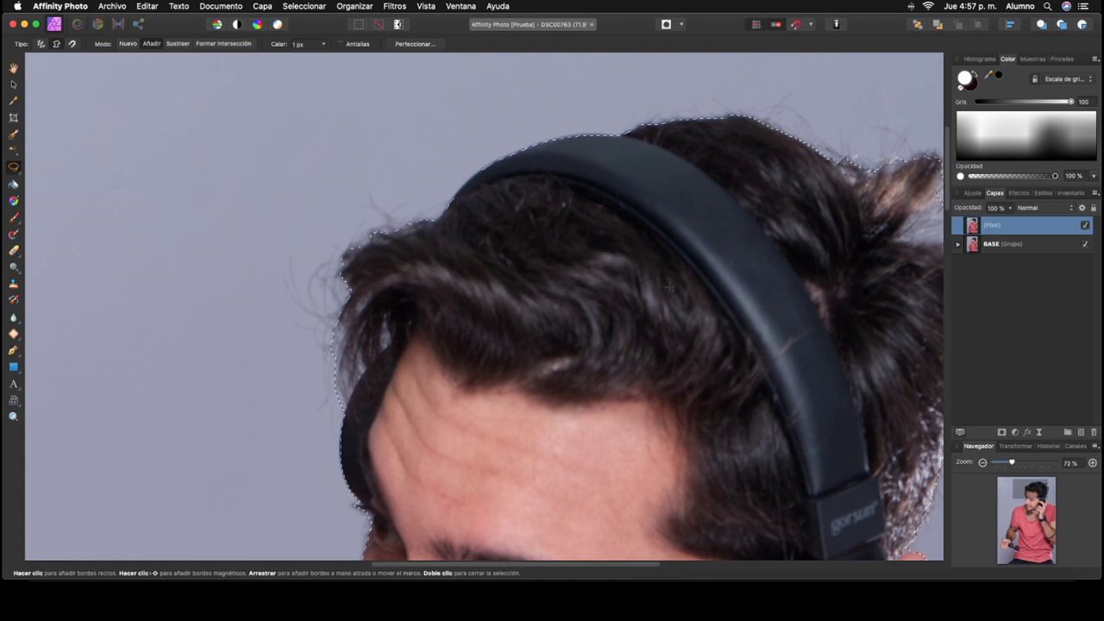
pyautogui.moveTo(661, 284); pyautogui.dragTo(353, 202)
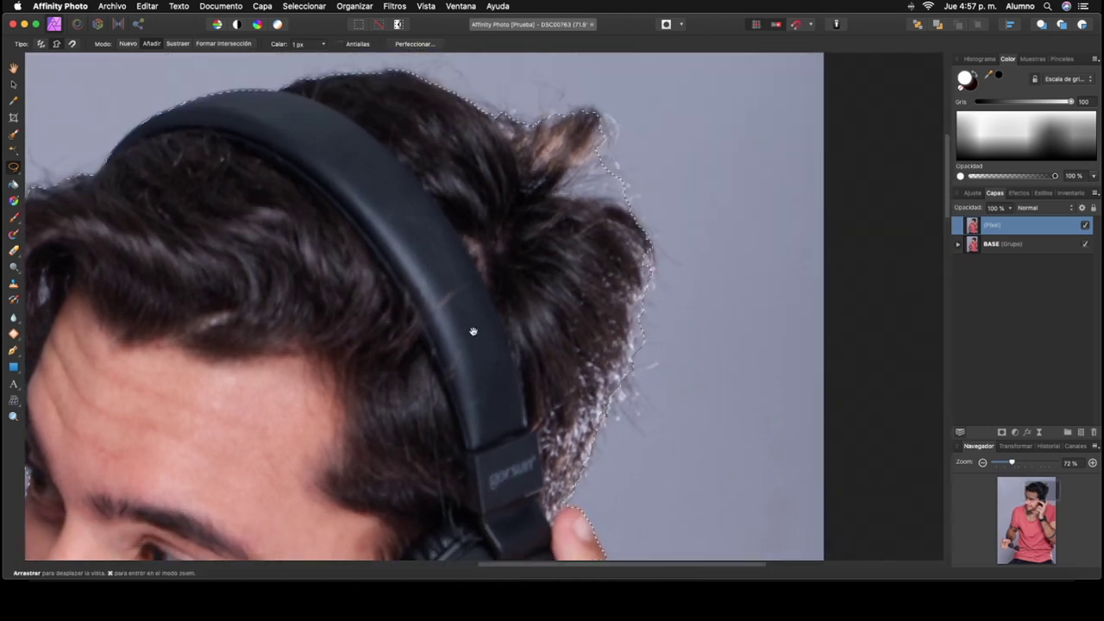
pyautogui.moveTo(467, 340); pyautogui.dragTo(526, 239)
pyautogui.press('super+0')
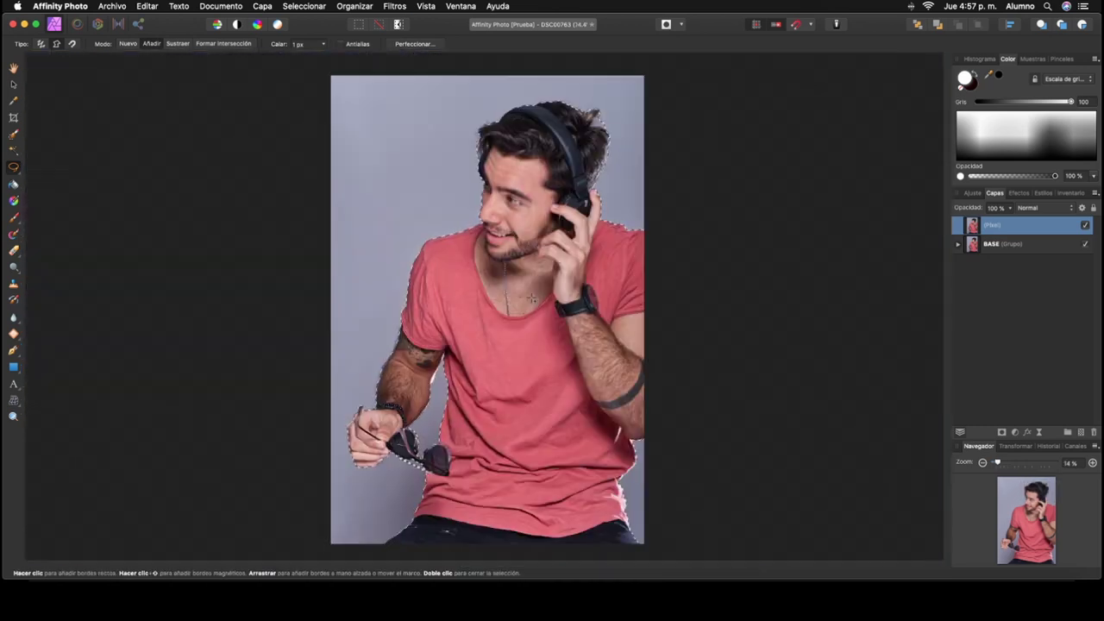
# In Refine Selection, paint 237 px matte edges along the hair, arm, hand and bottom edges
pyautogui.click(415, 43)
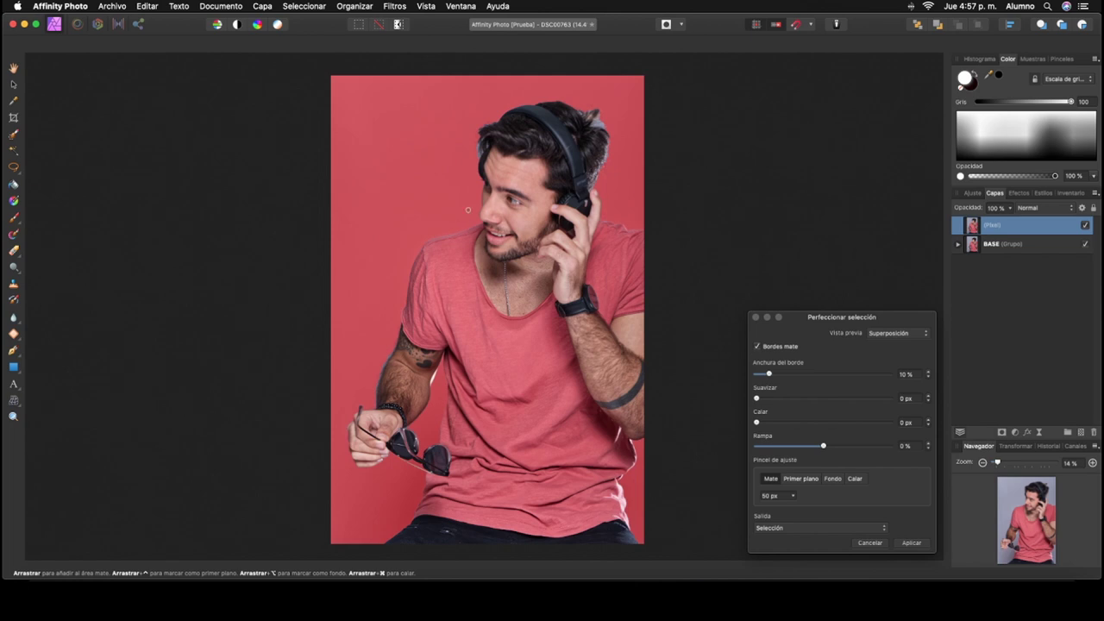
pyautogui.moveTo(441, 201); pyautogui.dragTo(442, 205)
pyautogui.moveTo(480, 173)
pyautogui.mouseDown()
pyautogui.moveTo(476, 152)
pyautogui.moveTo(562, 95)
pyautogui.mouseUp()
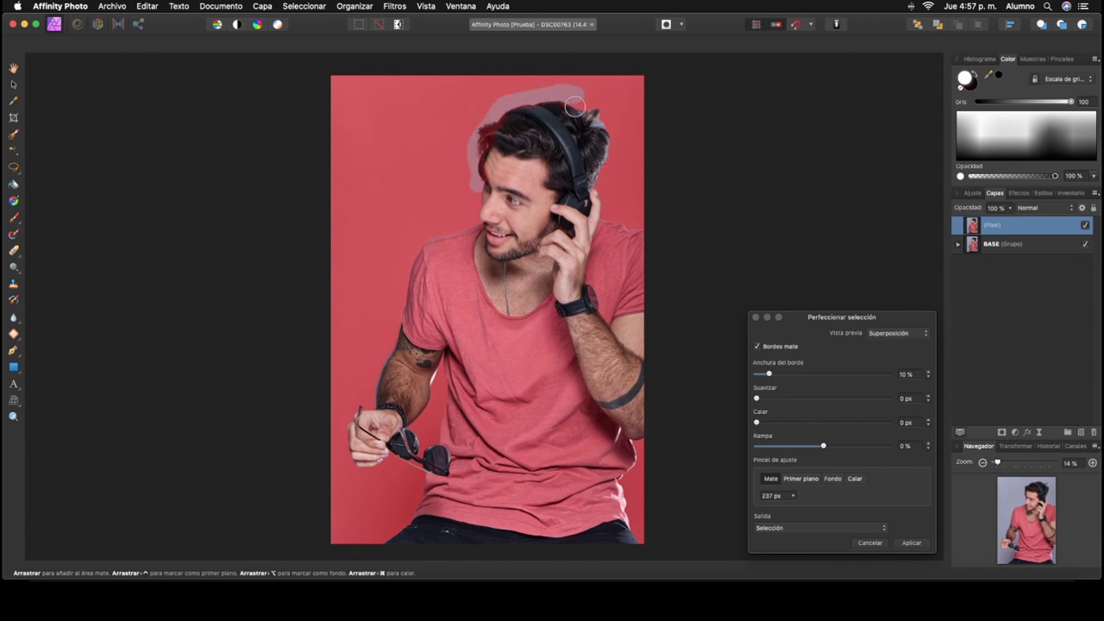
pyautogui.moveTo(605, 112); pyautogui.dragTo(593, 184)
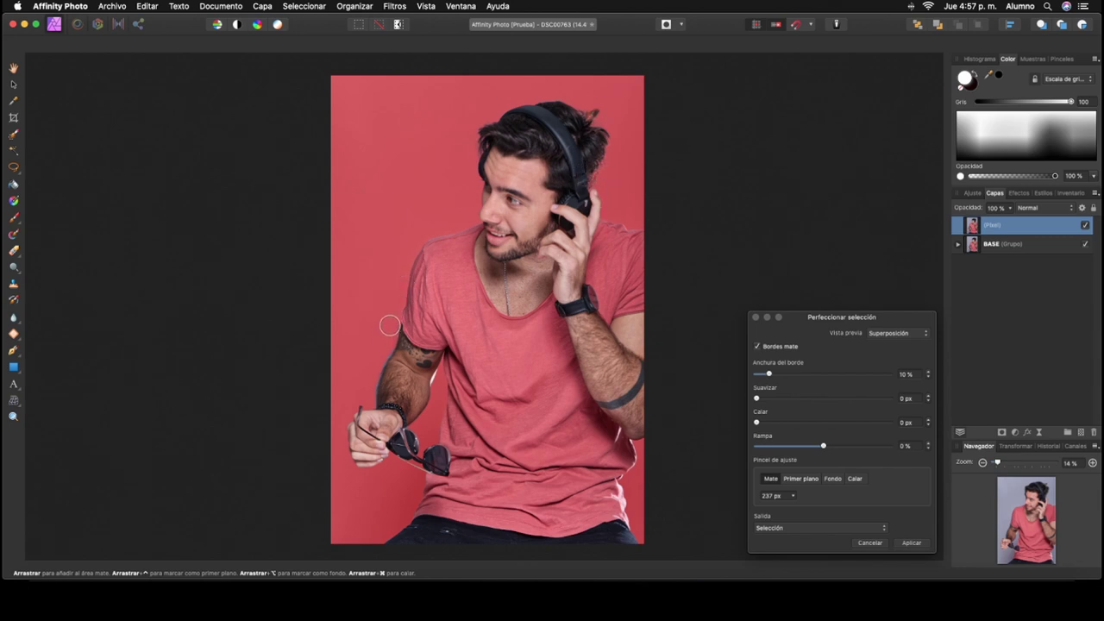
pyautogui.moveTo(390, 326); pyautogui.dragTo(374, 385)
pyautogui.moveTo(342, 425); pyautogui.dragTo(356, 487)
pyautogui.moveTo(391, 529); pyautogui.dragTo(402, 550)
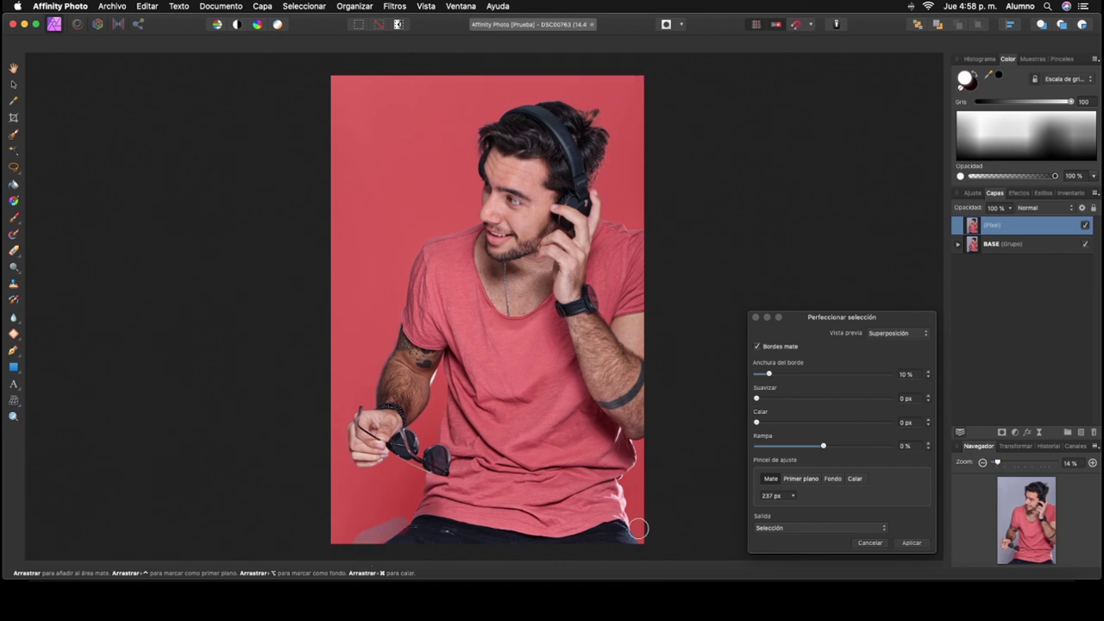
pyautogui.moveTo(648, 532); pyautogui.dragTo(635, 532)
# Apply the refined selection, zoom to about 80%, and cancel an unfinished trouser-edge outline
pyautogui.click(912, 542)
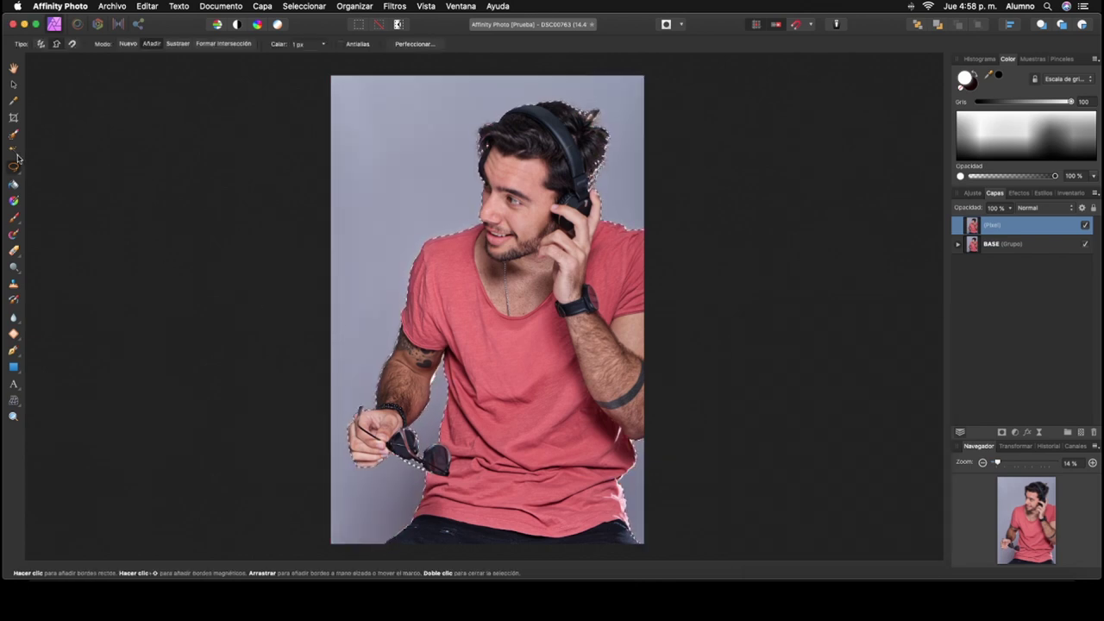
pyautogui.moveTo(999, 463); pyautogui.dragTo(1025, 463)
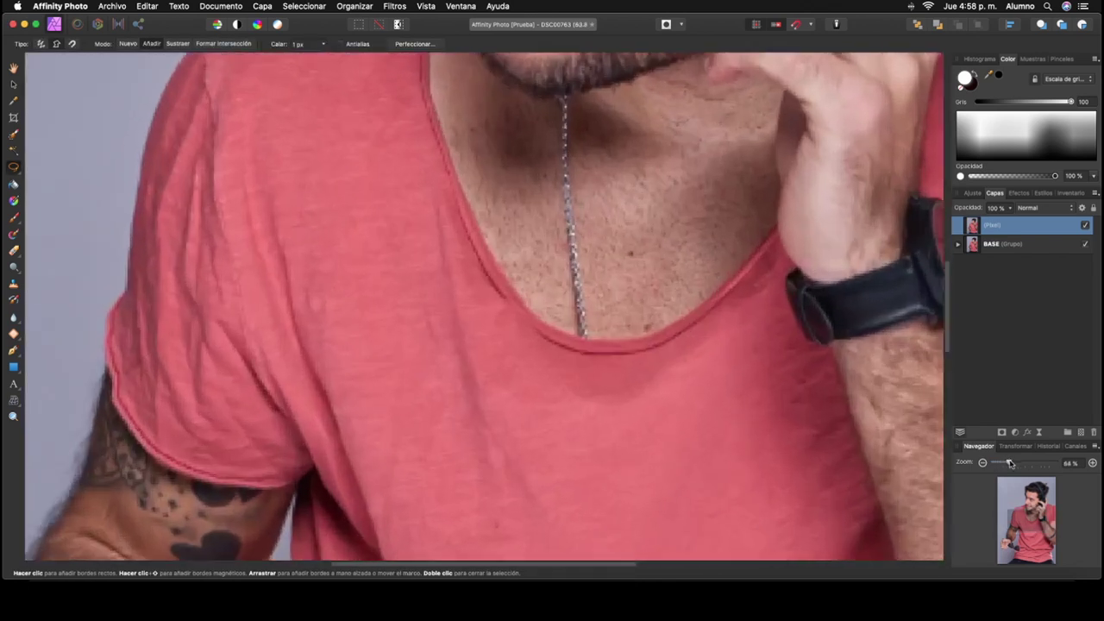
pyautogui.moveTo(472, 210); pyautogui.dragTo(342, 113)
pyautogui.scroll(-10, 341, 113)
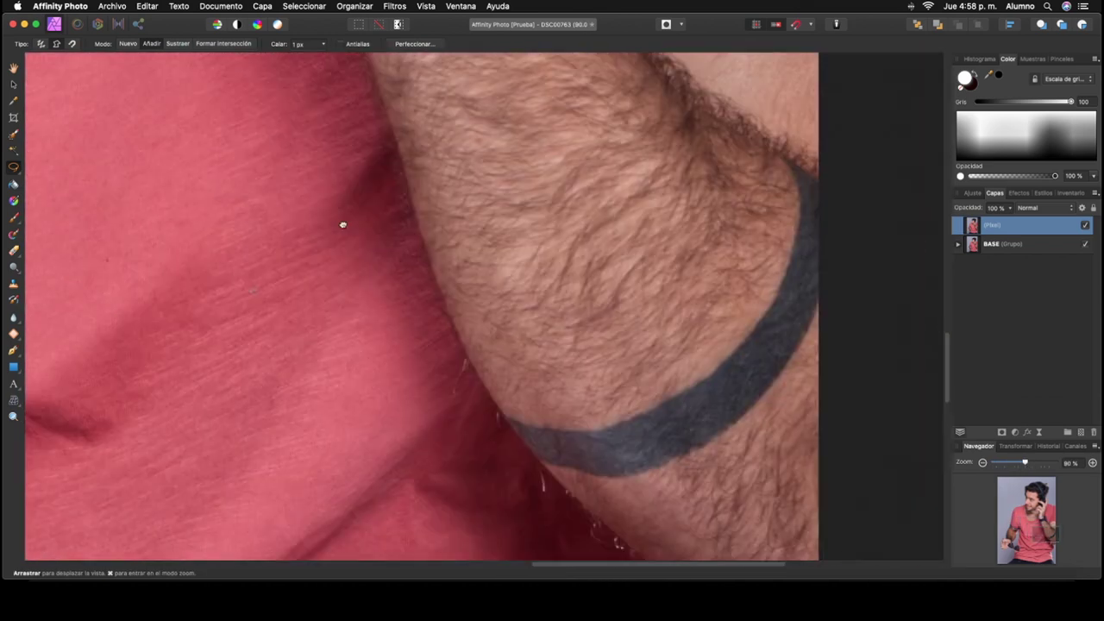
pyautogui.hscroll(5, 343, 224)
pyautogui.scroll(-3, 377, 159)
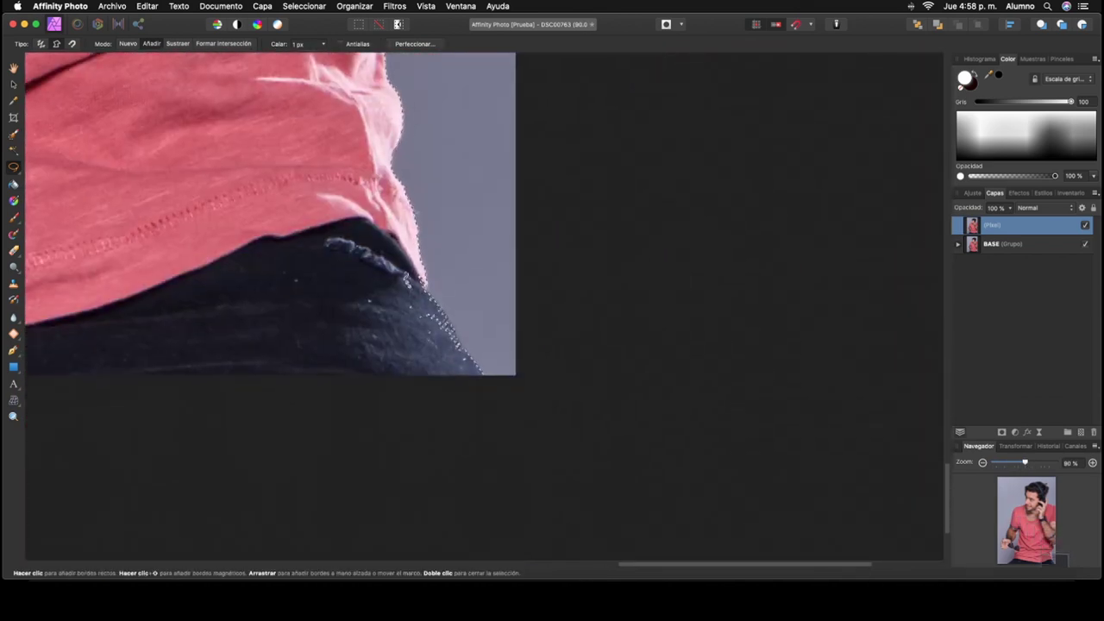
pyautogui.click(390, 344)
pyautogui.press('Escape')
# Add outline points along the shirt's shoulder edge to extend the selection
pyautogui.scroll(8, 354, 319)
pyautogui.scroll(4, 358, 259)
pyautogui.scroll(3, 358, 241)
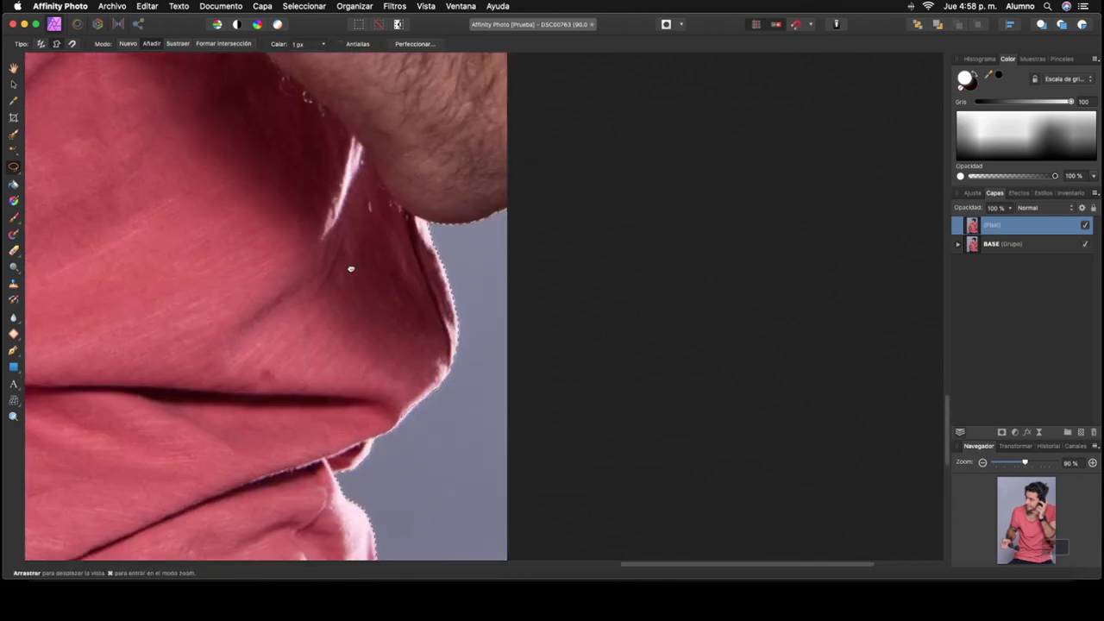
pyautogui.scroll(3, 352, 264)
pyautogui.scroll(3, 353, 264)
pyautogui.scroll(3, 358, 259)
pyautogui.scroll(5, 364, 256)
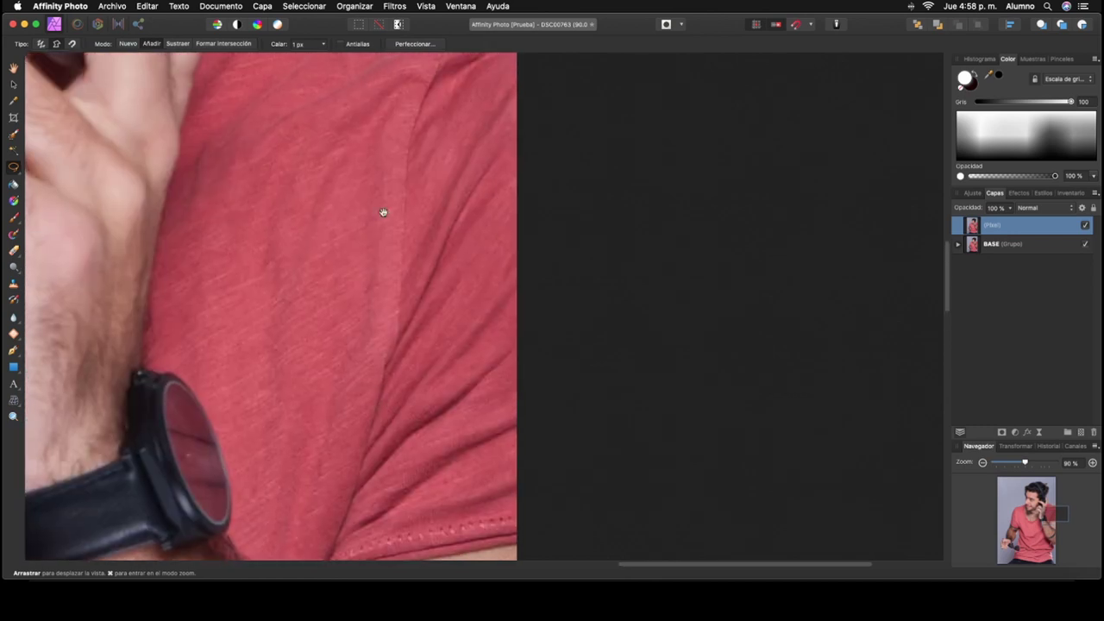
pyautogui.scroll(3, 382, 215)
pyautogui.scroll(3, 408, 286)
pyautogui.hscroll(-3, 409, 286)
pyautogui.click(417, 308)
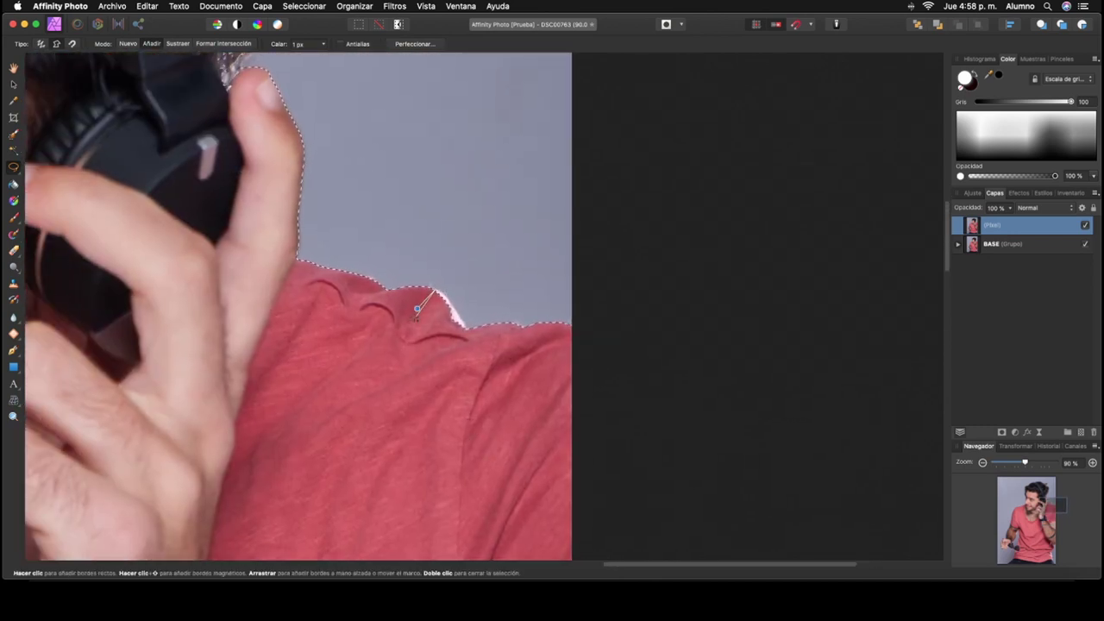
pyautogui.click(434, 291)
# Pan around the hair, forehead, hairline and hand to review the selection edges
pyautogui.moveTo(270, 223)
pyautogui.mouseDown()
pyautogui.moveTo(386, 360)
pyautogui.moveTo(404, 551)
pyautogui.mouseUp()
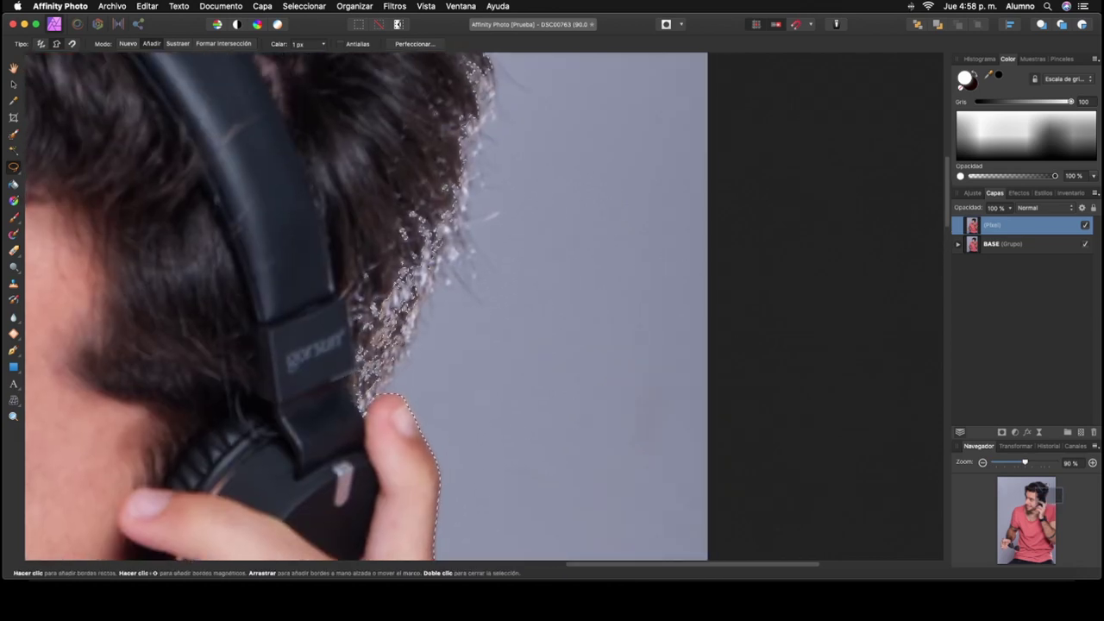
pyautogui.press('space')
pyautogui.moveTo(393, 283); pyautogui.dragTo(419, 399)
pyautogui.moveTo(370, 374)
pyautogui.mouseDown()
pyautogui.moveTo(383, 381)
pyautogui.moveTo(390, 333)
pyautogui.moveTo(402, 362)
pyautogui.moveTo(420, 335)
pyautogui.mouseUp()
pyautogui.scroll(-5, 420, 334)
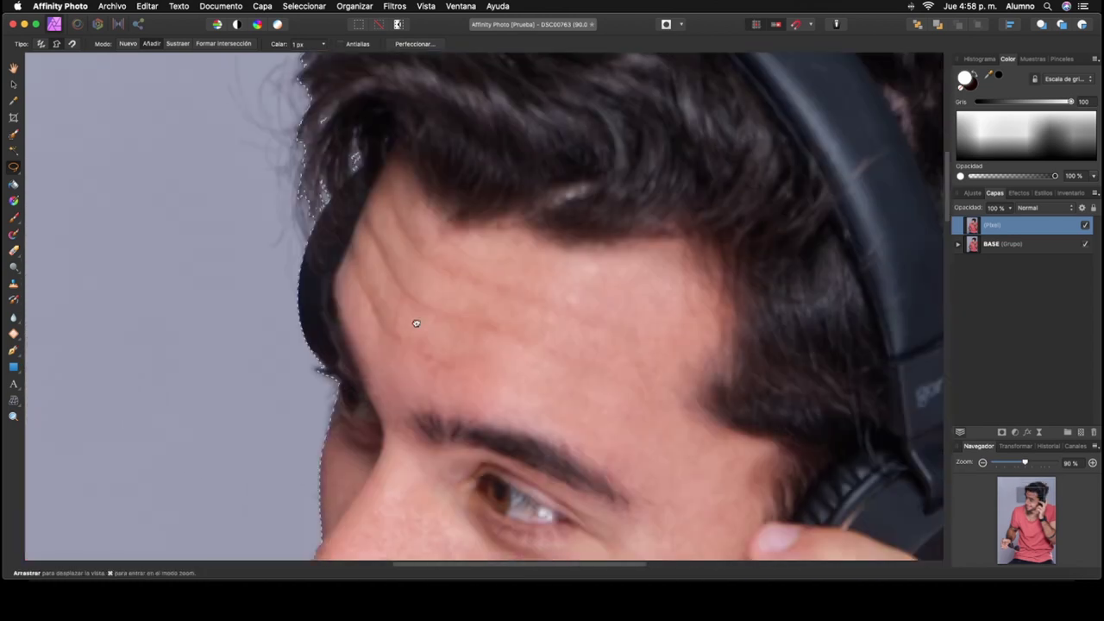
pyautogui.scroll(-5, 414, 320)
pyautogui.scroll(-5, 426, 342)
pyautogui.scroll(-5, 457, 371)
pyautogui.scroll(-5, 486, 401)
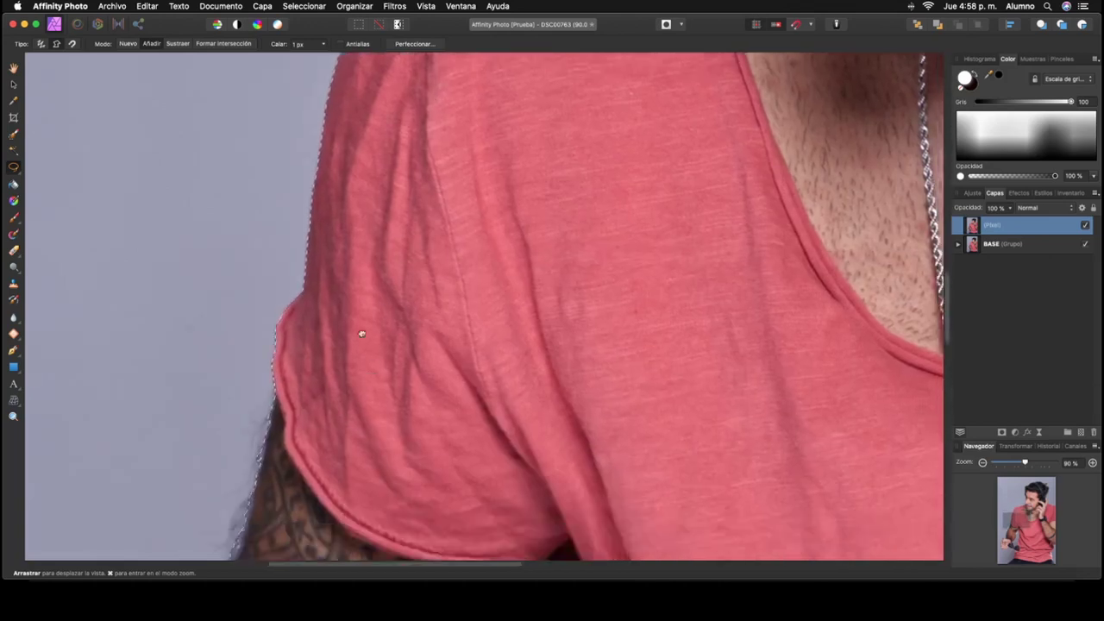
pyautogui.scroll(-5, 360, 328)
pyautogui.scroll(-5, 308, 406)
pyautogui.scroll(-5, 417, 520)
pyautogui.scroll(-5, 417, 520)
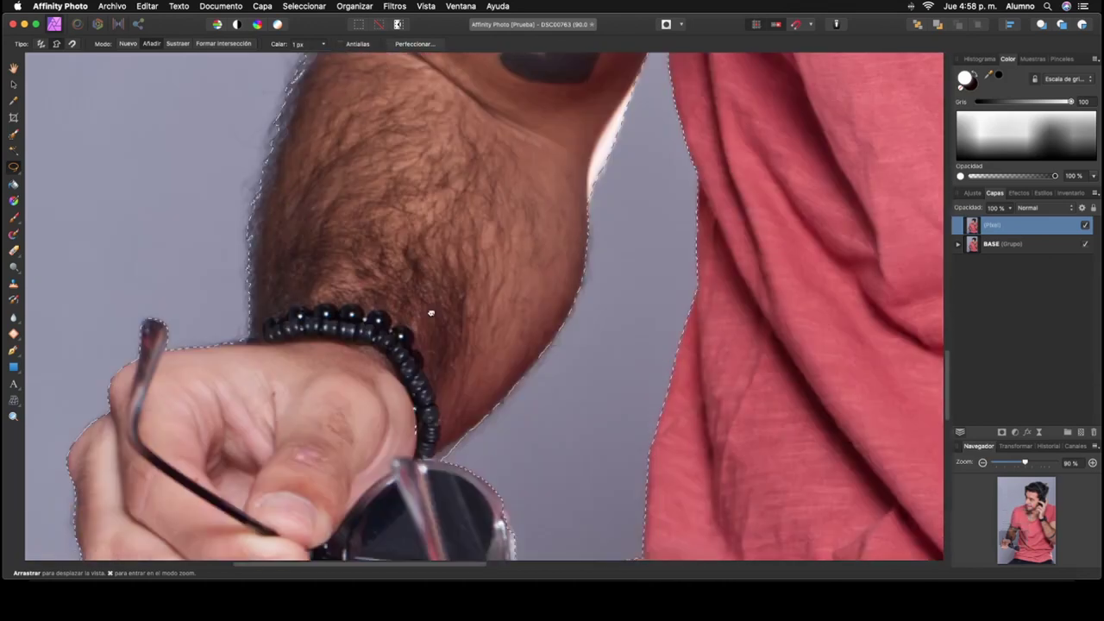
pyautogui.scroll(-5, 431, 313)
pyautogui.scroll(-1, 483, 302)
pyautogui.hscroll(2, 529, 288)
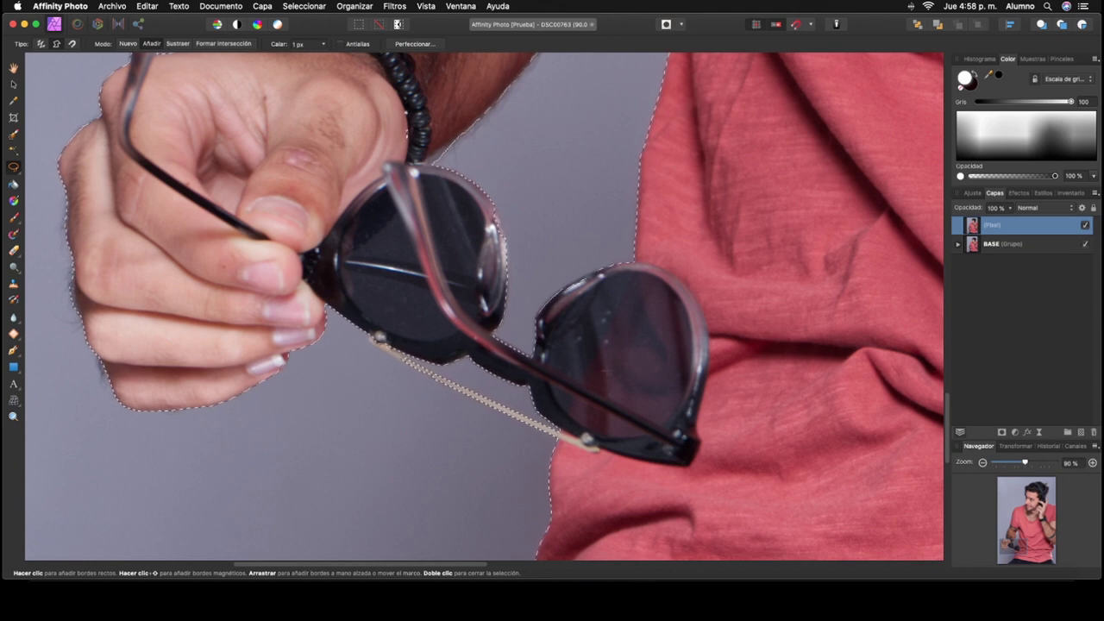
# Mask the Pixel layer to the figure selection, deselect, and save the document
pyautogui.click(1002, 433)
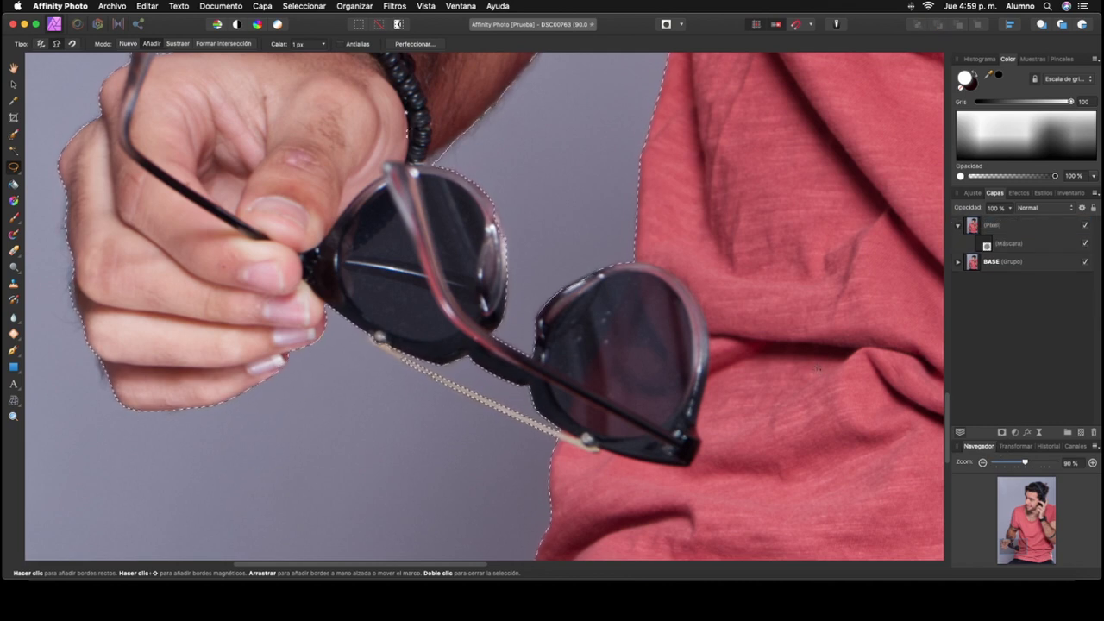
pyautogui.press('super+d')
pyautogui.press('super+s')
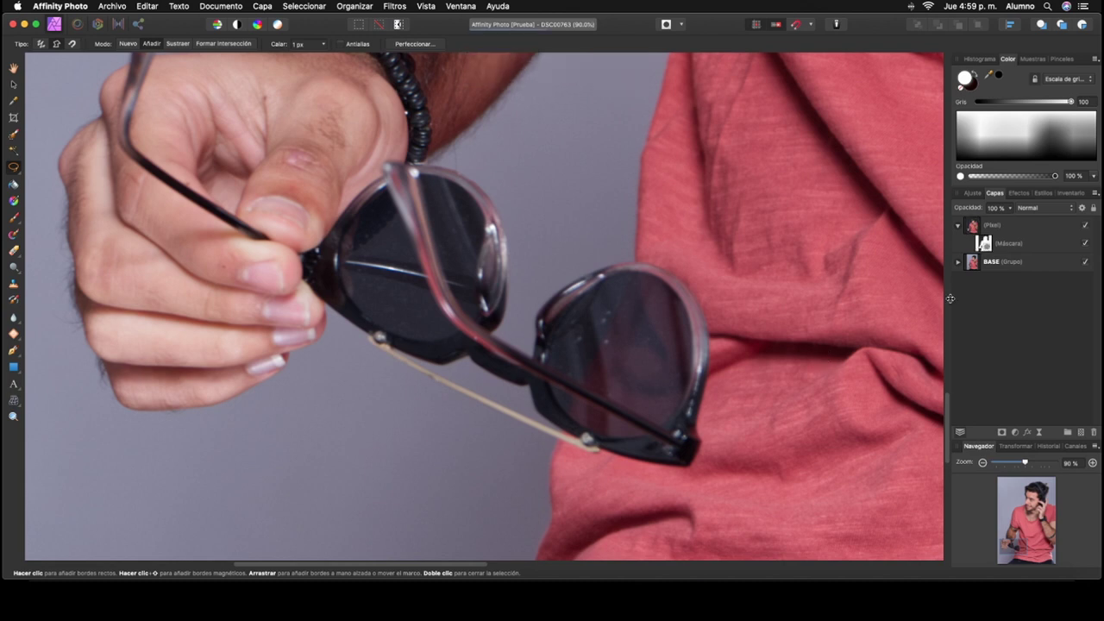
# Hide BASE to check the cut-out, show it again, and attach the mask to the Pixel layer
pyautogui.click(976, 263)
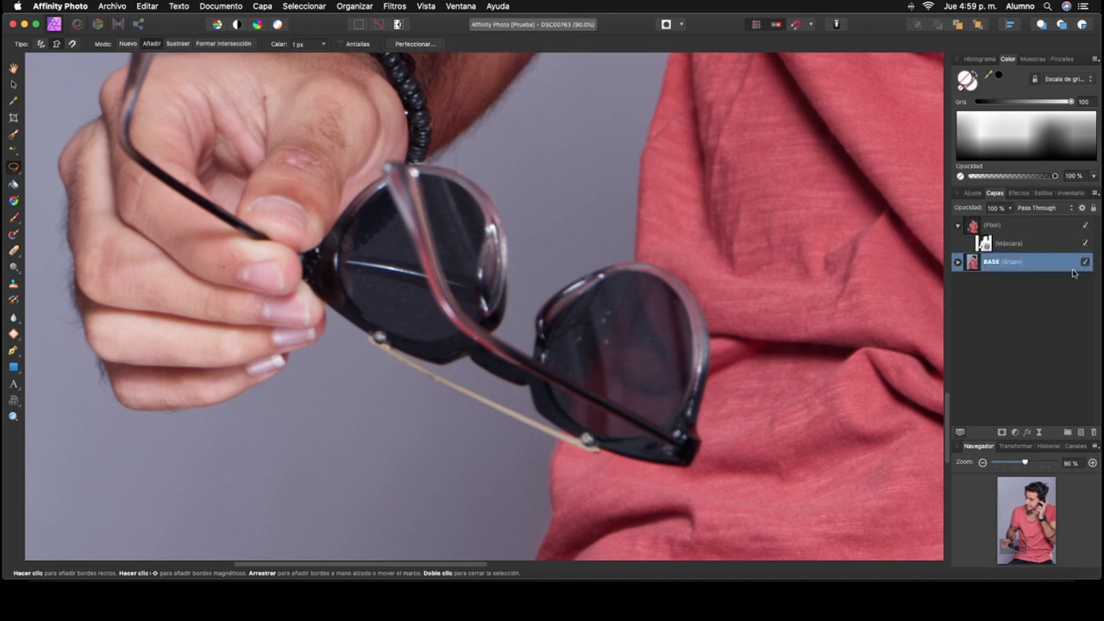
pyautogui.click(1086, 262)
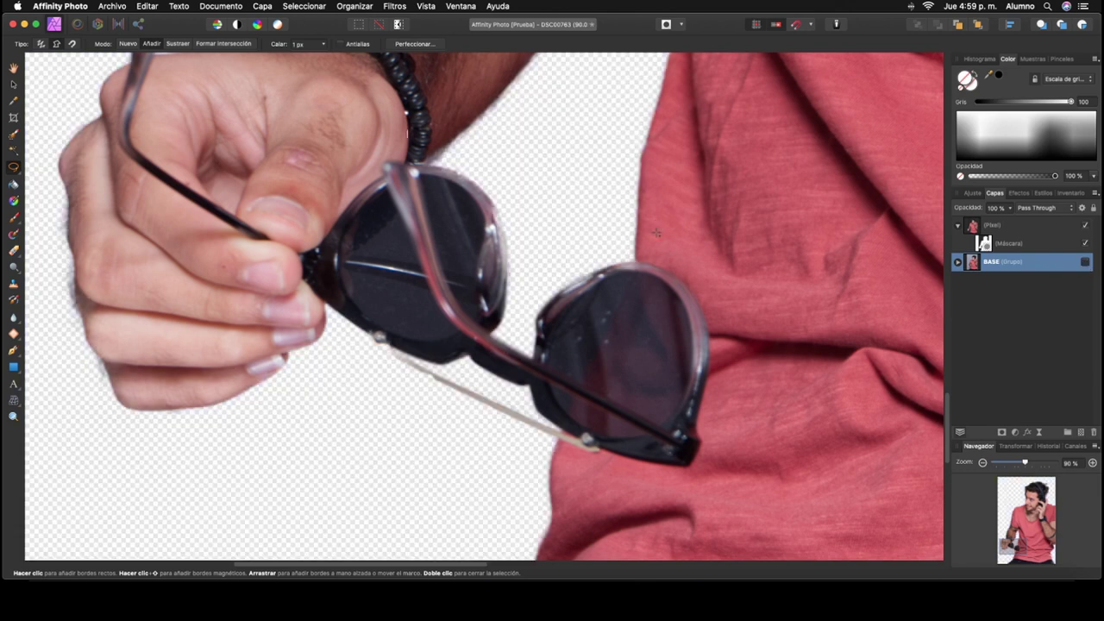
pyautogui.press('super+0')
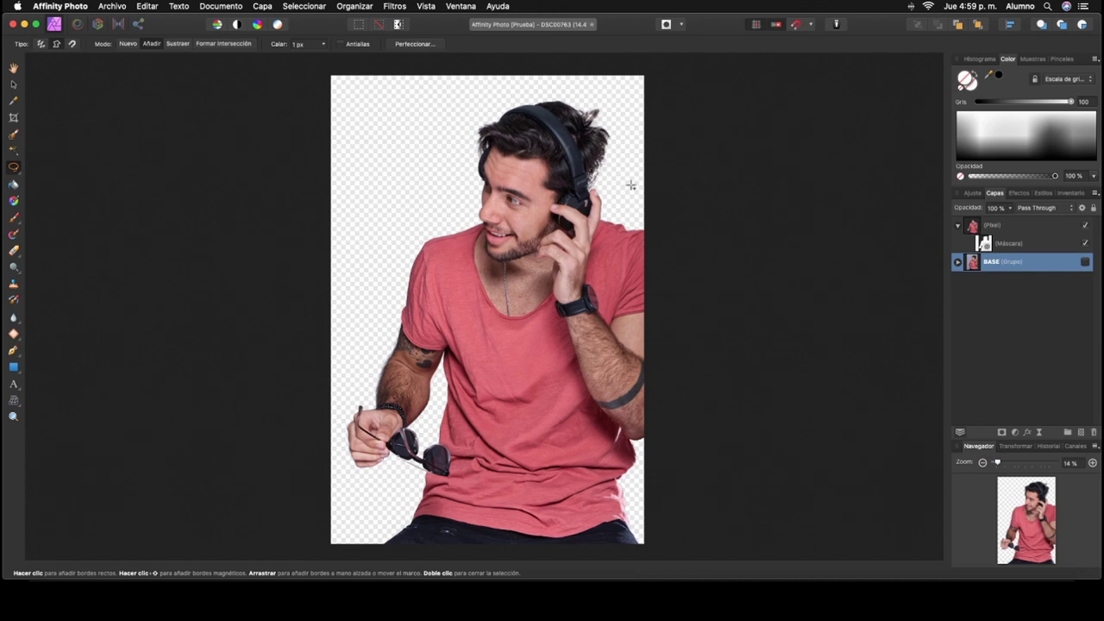
pyautogui.click(1086, 262)
pyautogui.moveTo(970, 242); pyautogui.dragTo(974, 226)
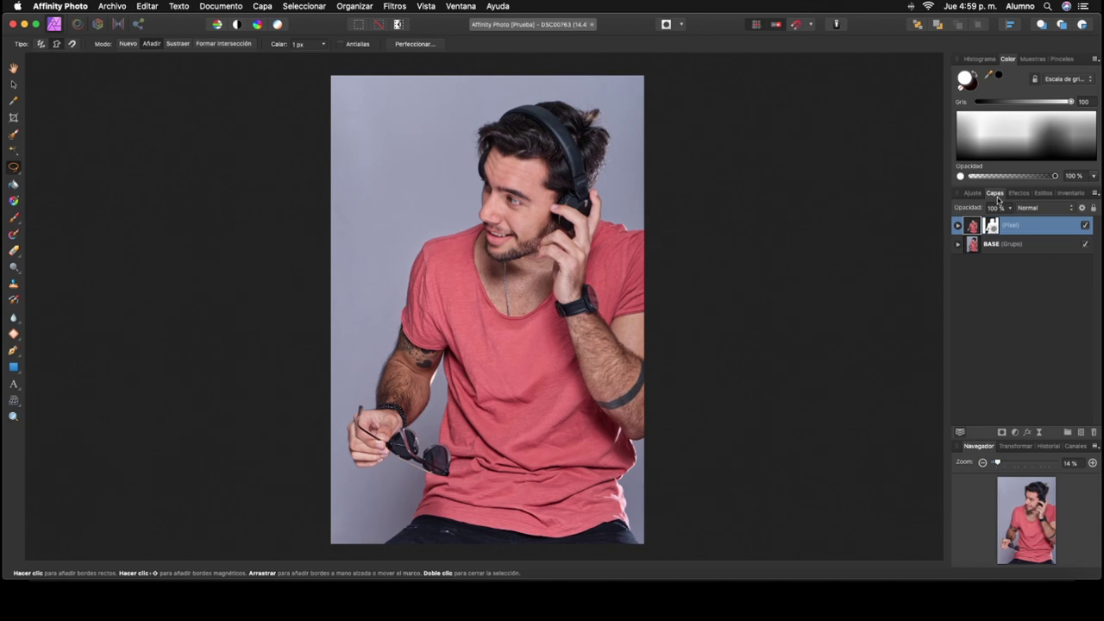
# Rename the masked top layer SELECCION, reselect the BASE group, and bring up the shape tools list
pyautogui.click(990, 247)
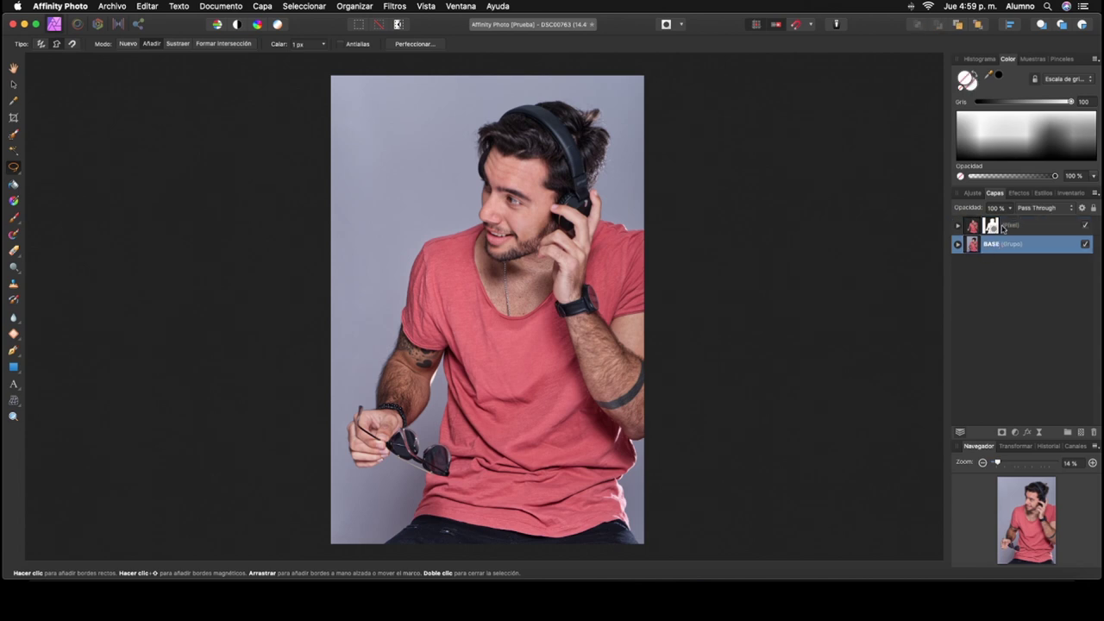
pyautogui.doubleClick(1013, 226)
pyautogui.write('SELECCION')
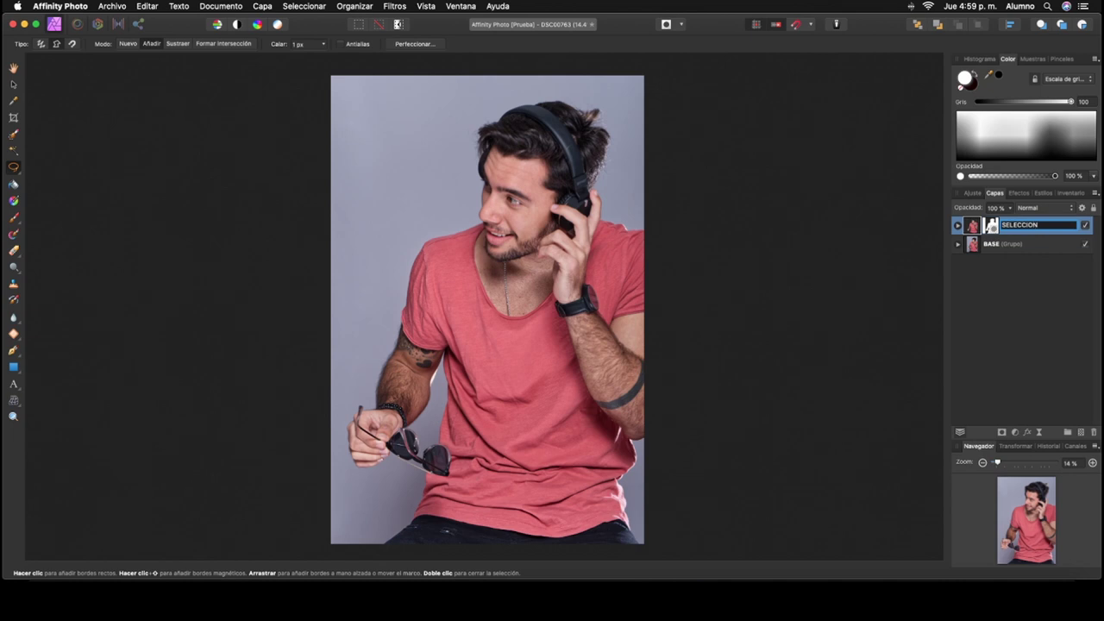
pyautogui.press('Return')
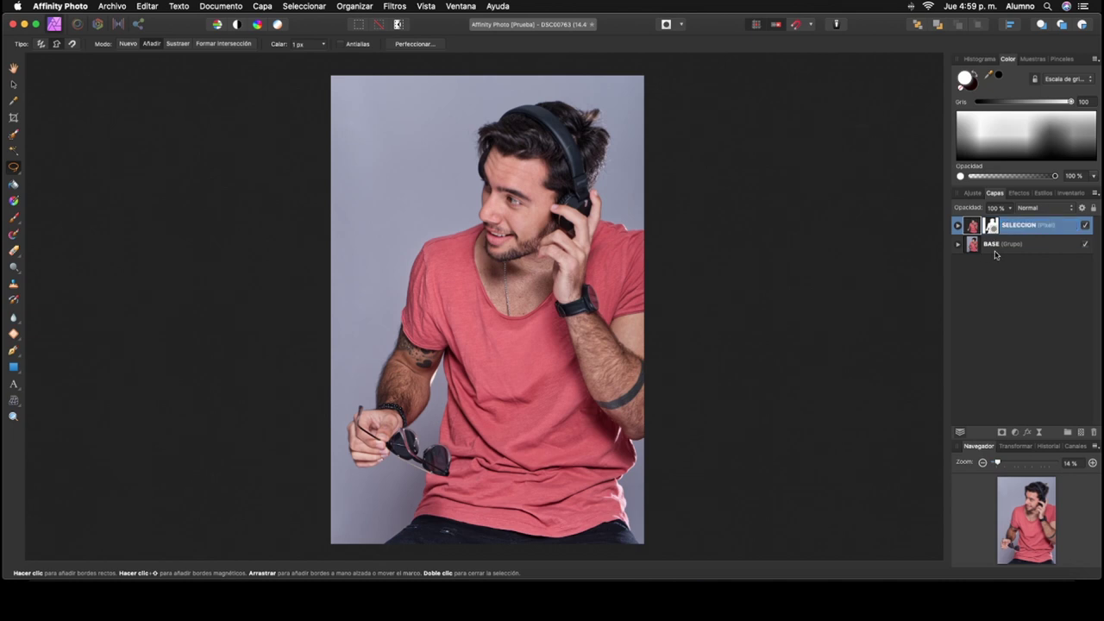
pyautogui.click(999, 251)
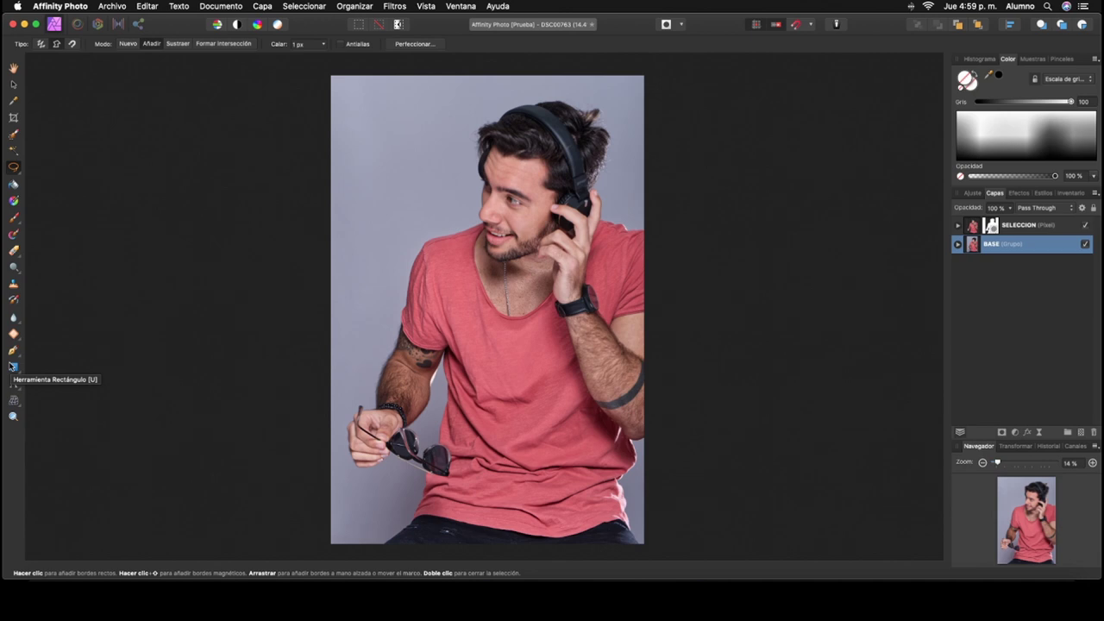
pyautogui.click(14, 370)
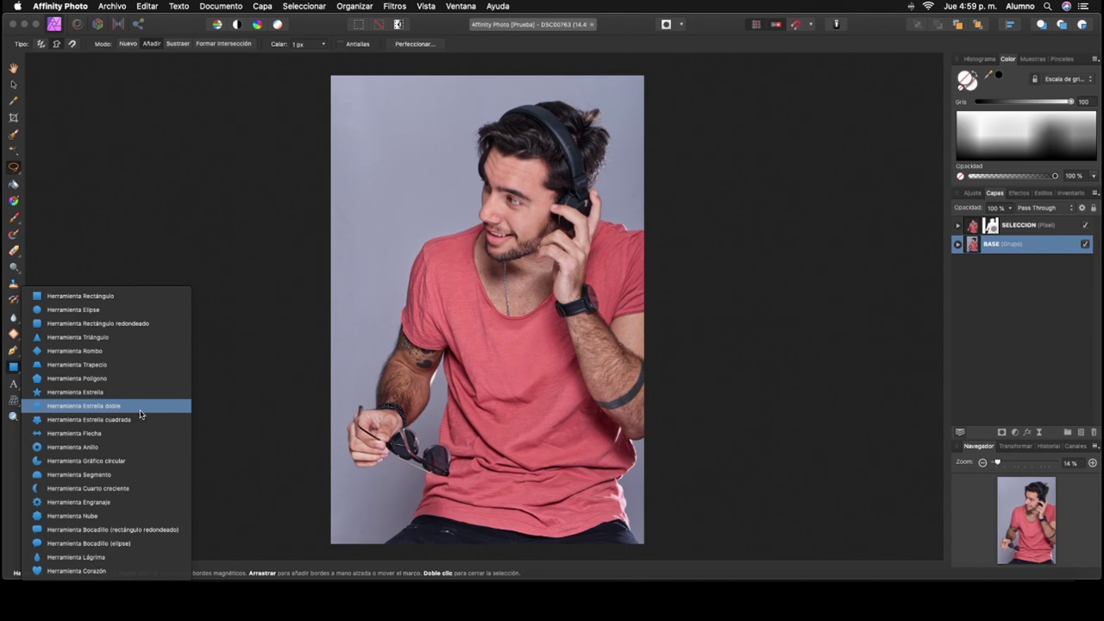
# Draw a tall rectangle over the photo that frames the man
pyautogui.click(137, 298)
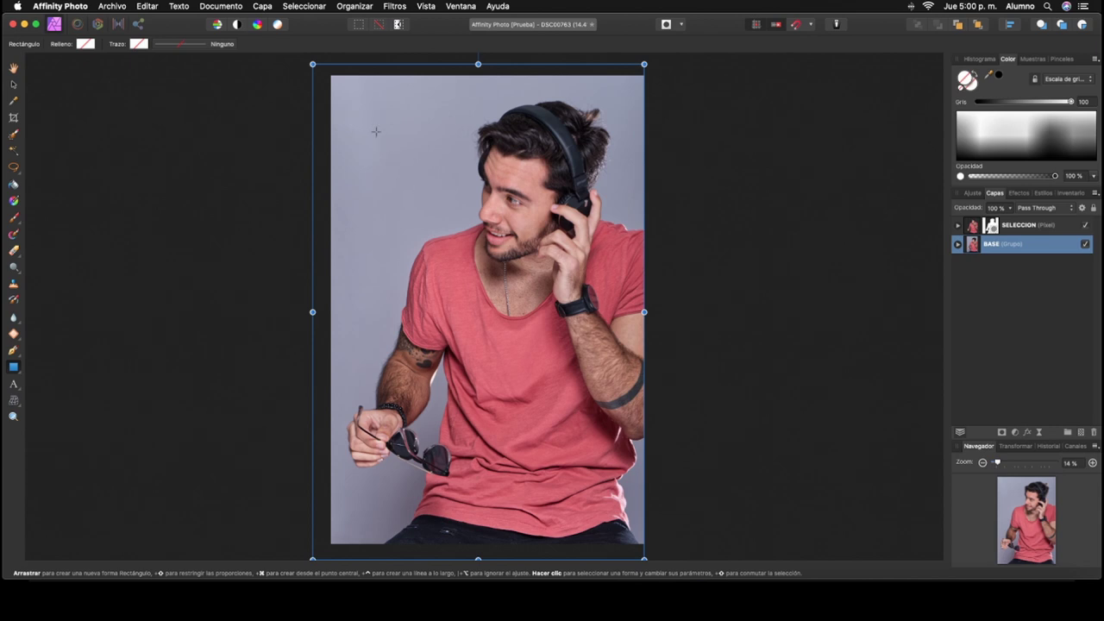
pyautogui.moveTo(372, 123); pyautogui.dragTo(615, 503)
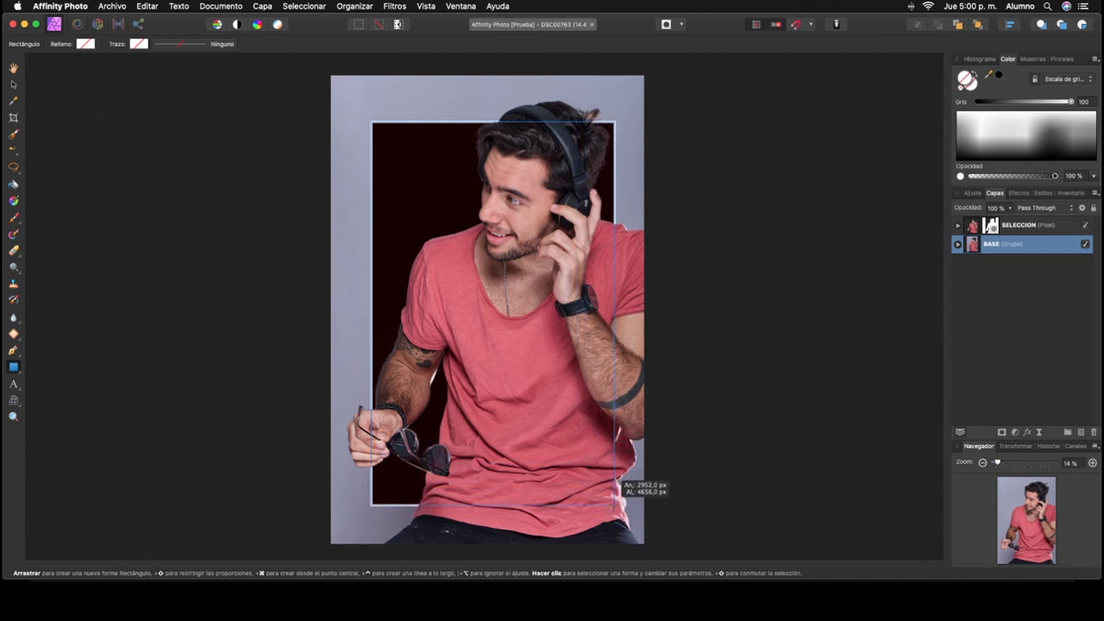
pyautogui.moveTo(615, 505); pyautogui.dragTo(616, 508)
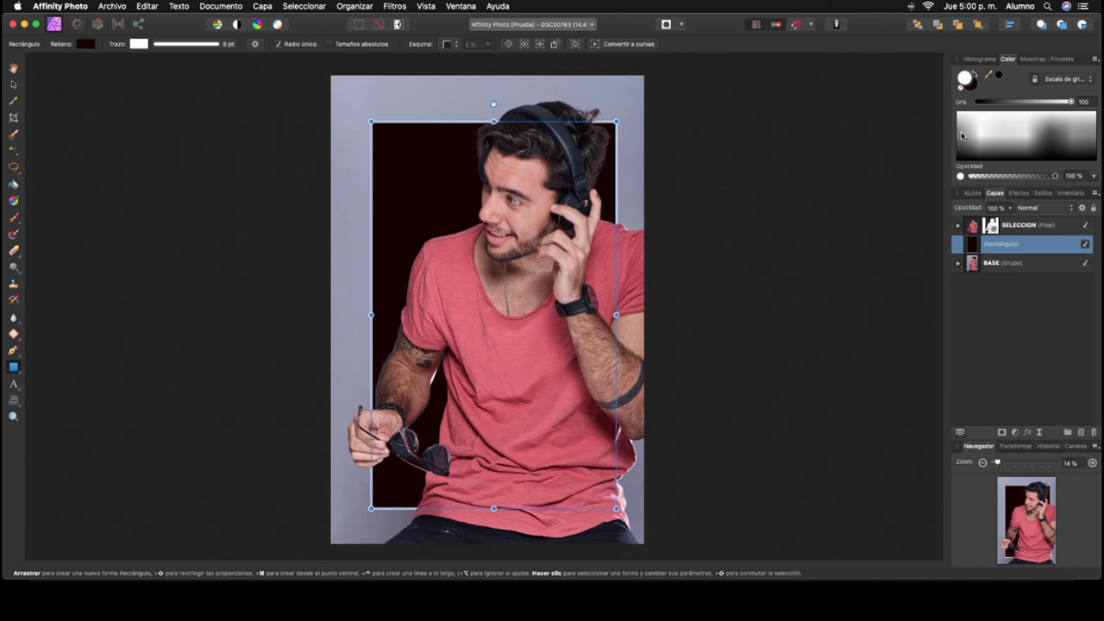
# Remove the rectangle's fill and give it a 7 pt white outline
pyautogui.click(971, 88)
pyautogui.click(963, 91)
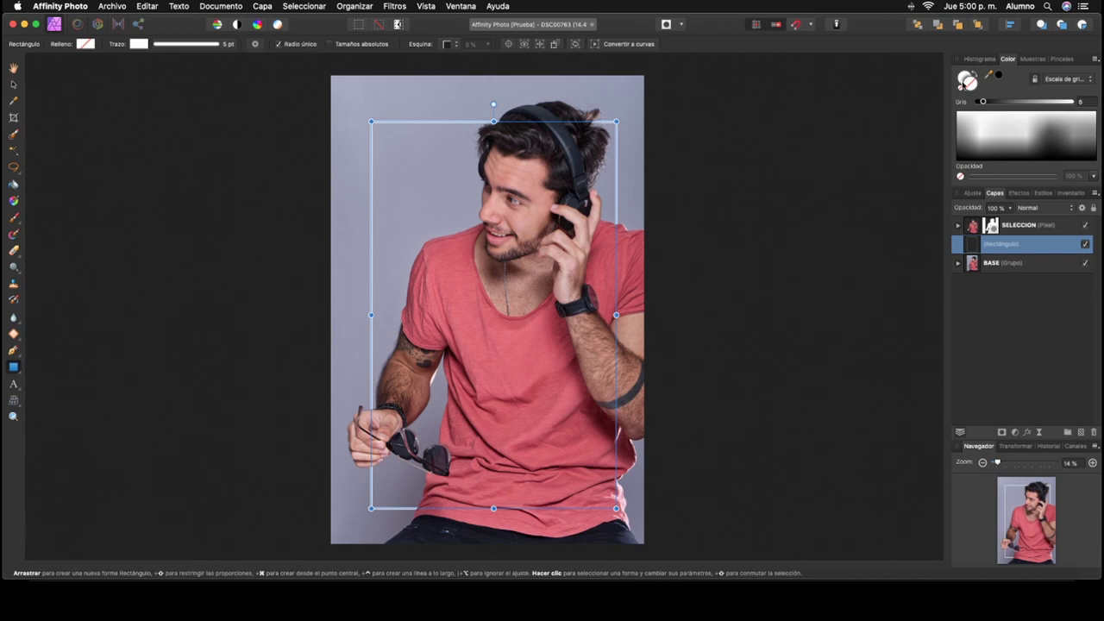
pyautogui.click(968, 81)
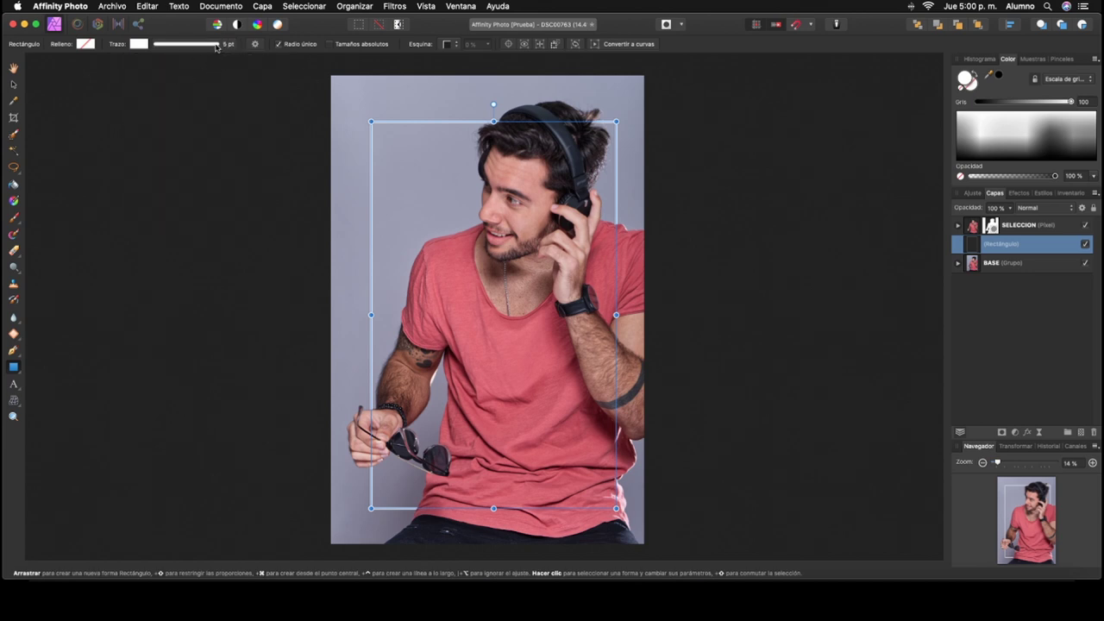
pyautogui.click(216, 48)
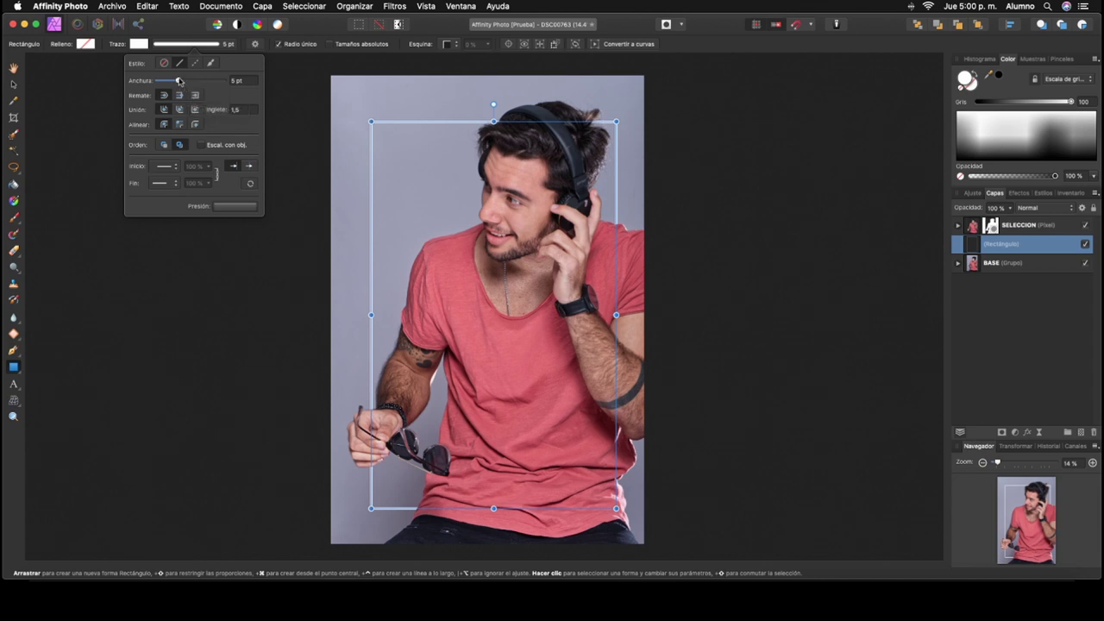
pyautogui.moveTo(178, 80); pyautogui.dragTo(186, 81)
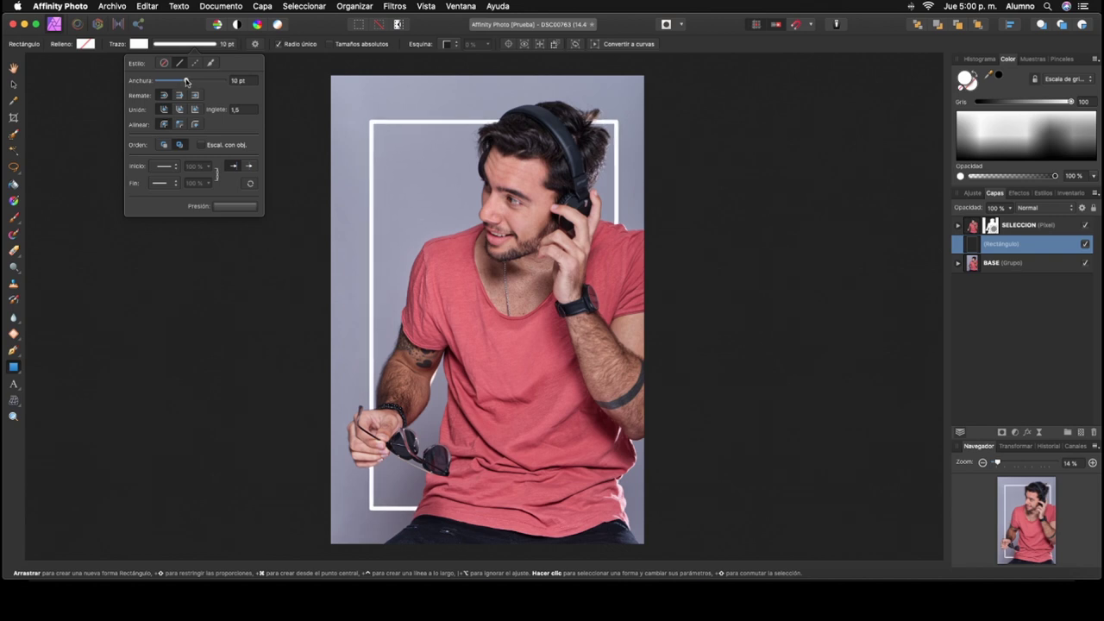
pyautogui.moveTo(187, 81); pyautogui.dragTo(181, 81)
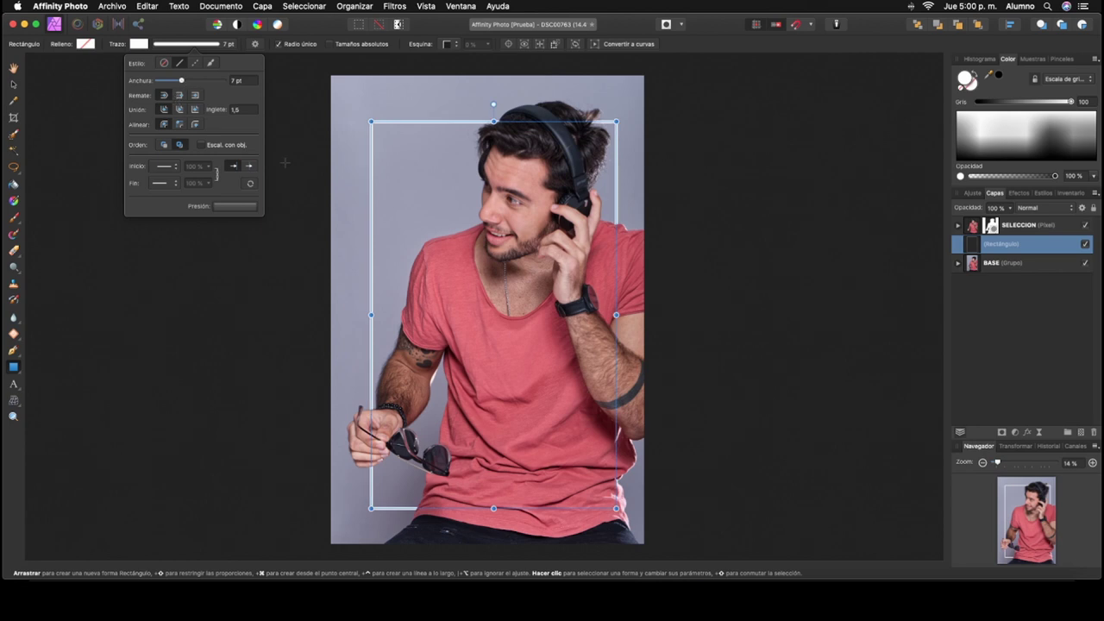
# Duplicate the frame rectangle so there are three copies
pyautogui.click(13, 83)
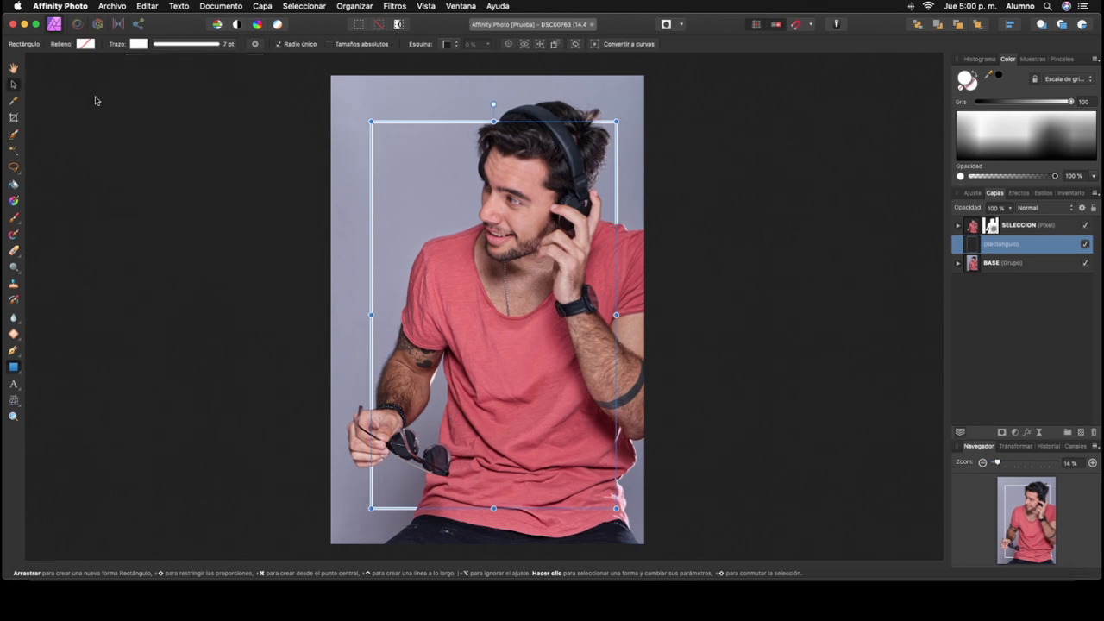
pyautogui.click(782, 165)
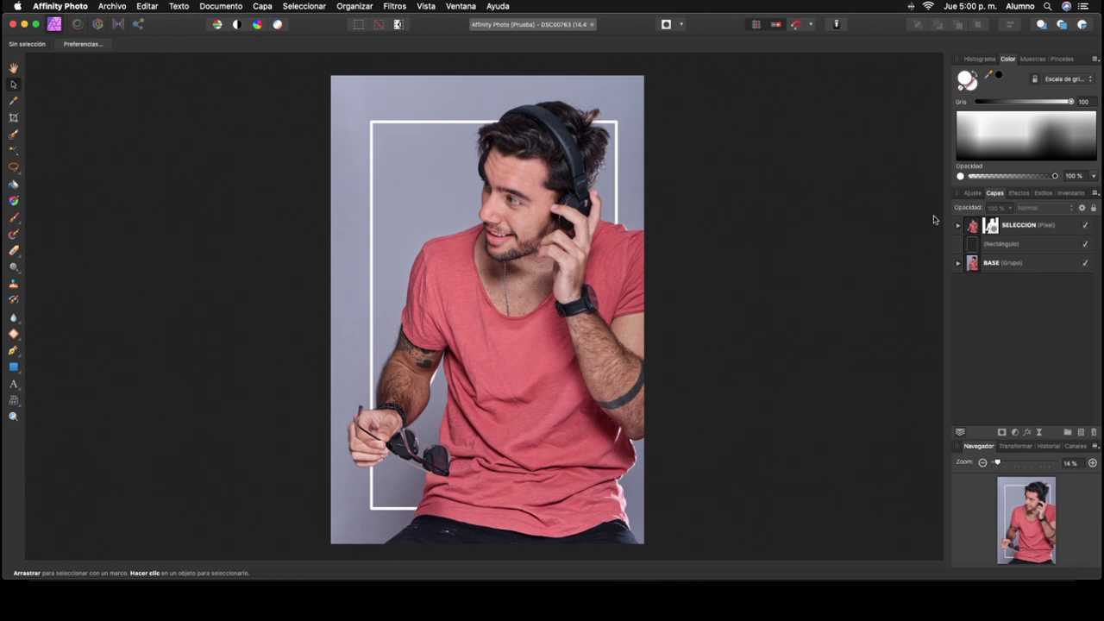
pyautogui.click(1004, 245)
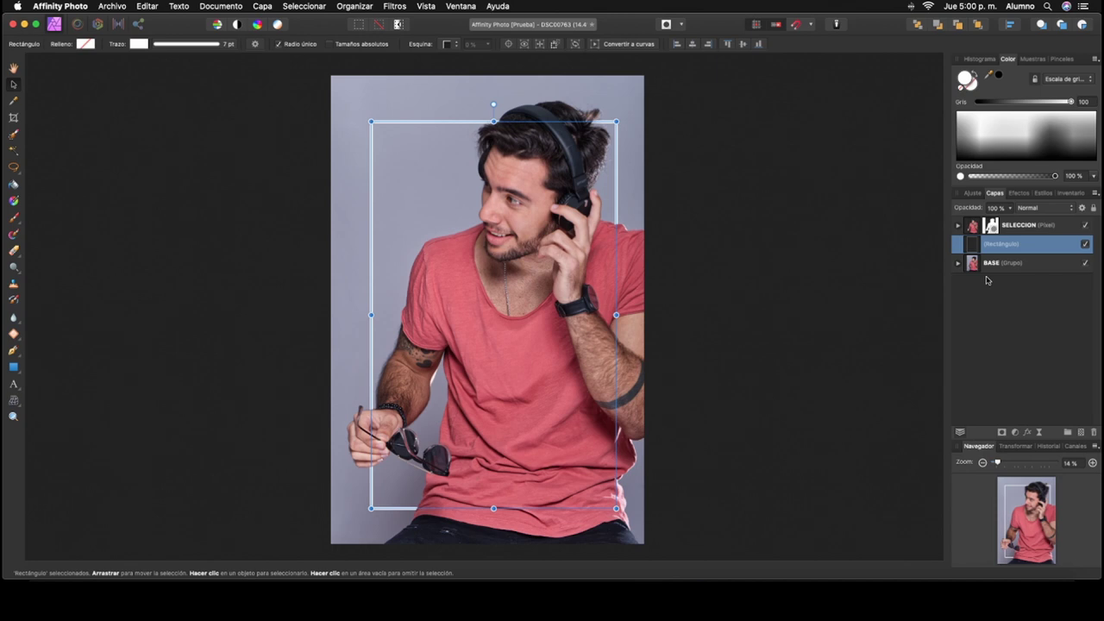
pyautogui.press('super+j')
pyautogui.press('super+j')
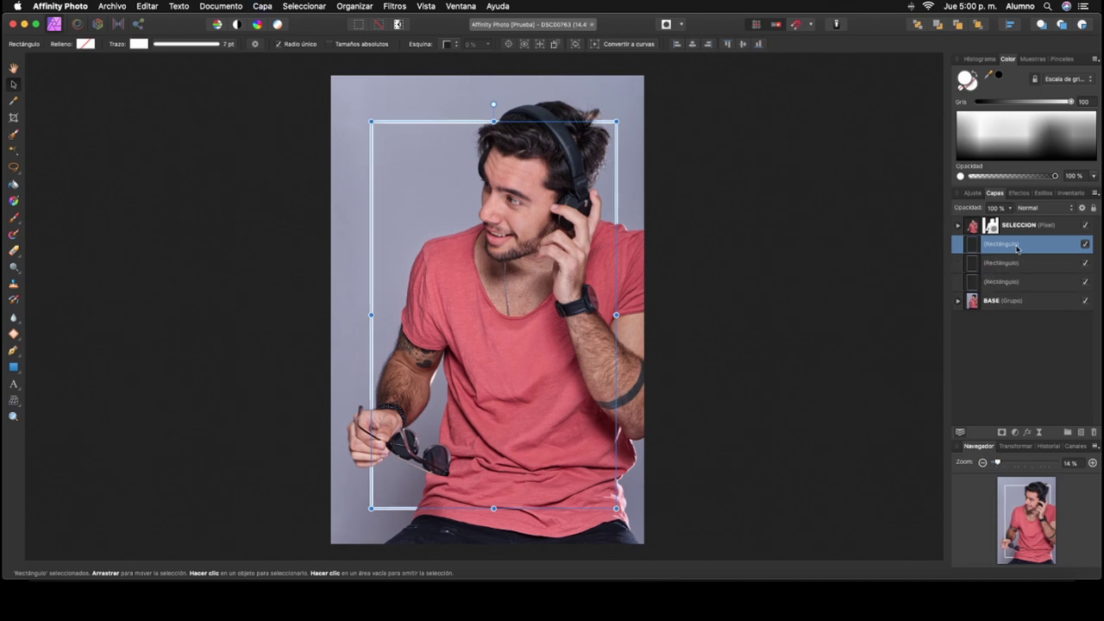
# Rename the rectangle layers, bottom to top, blanco, cyan fondo and cyan tope
pyautogui.doubleClick(999, 281)
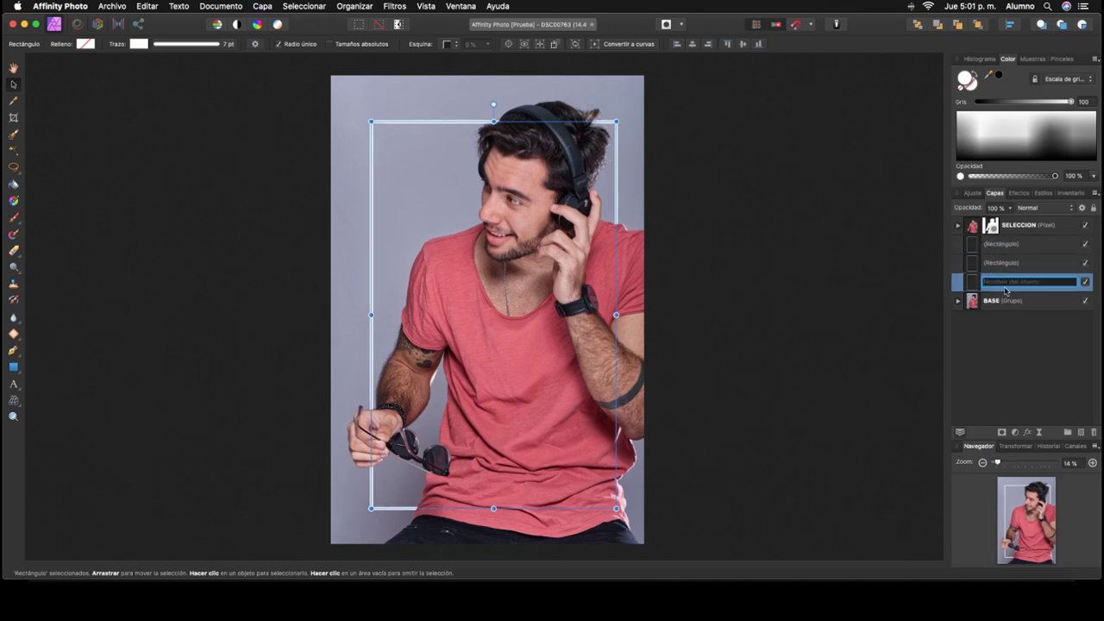
pyautogui.write('blanco')
pyautogui.press('Return')
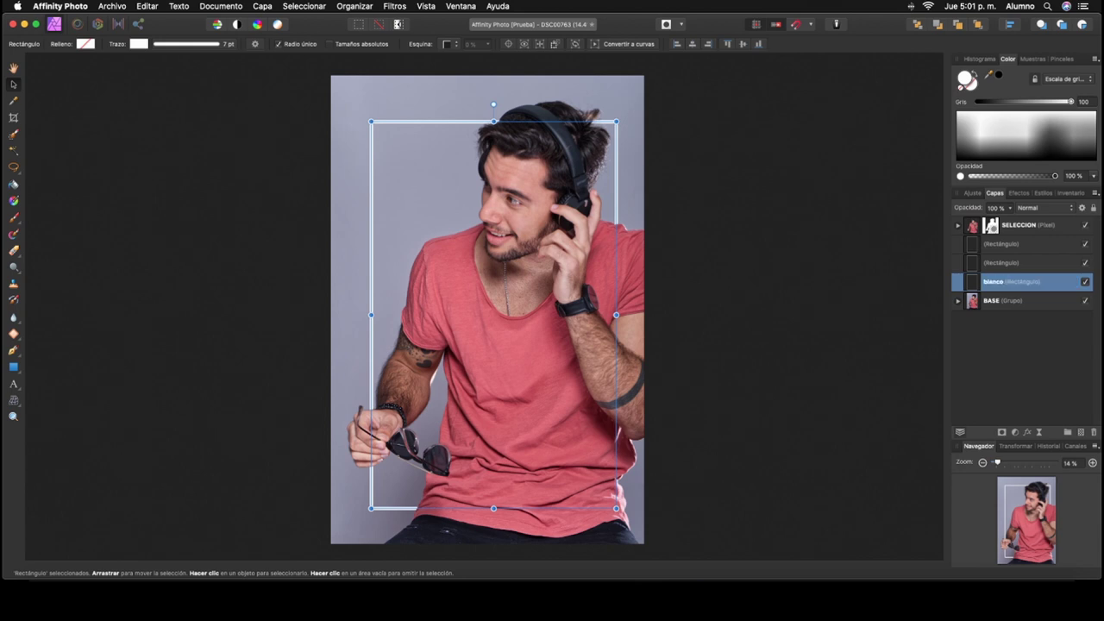
pyautogui.doubleClick(1018, 263)
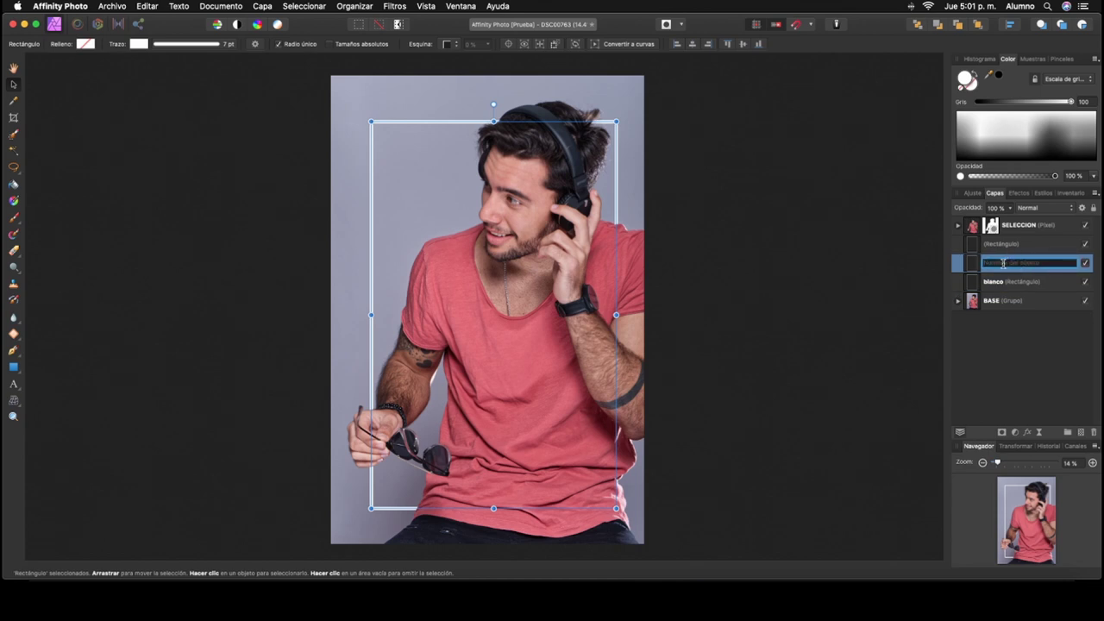
pyautogui.write('cyan fondo')
pyautogui.press('Return')
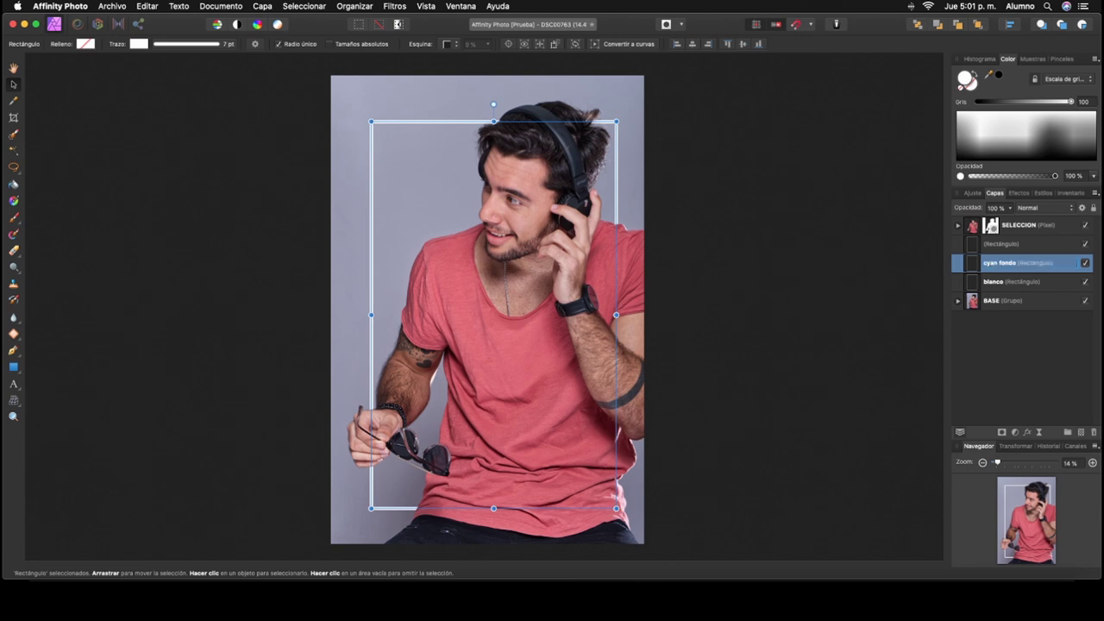
pyautogui.doubleClick(1003, 243)
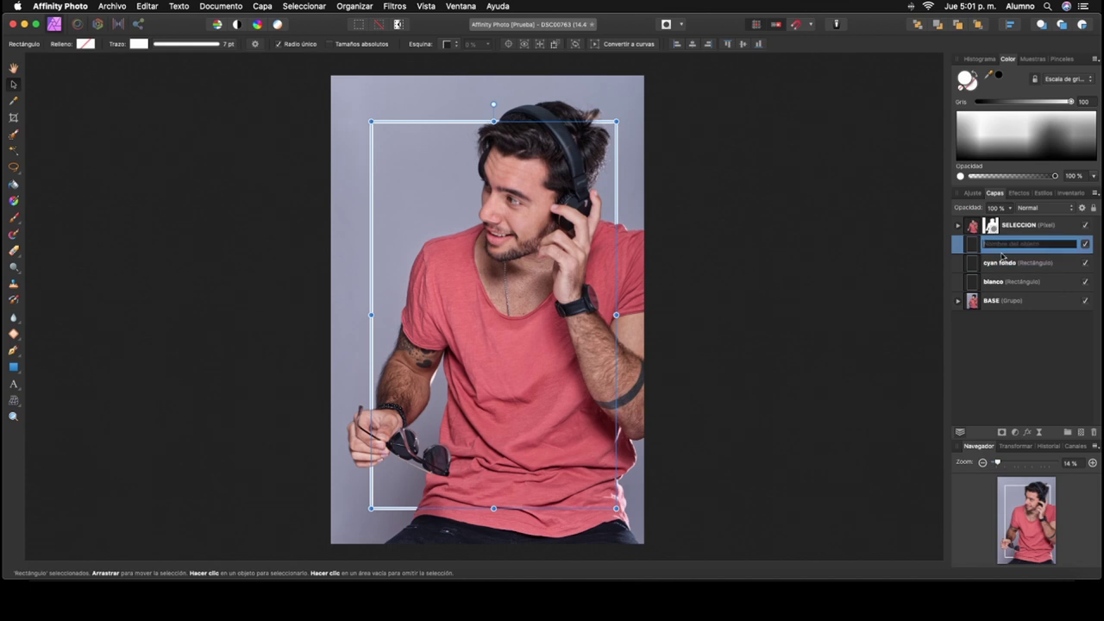
pyautogui.write('cyan tope')
pyautogui.press('Return')
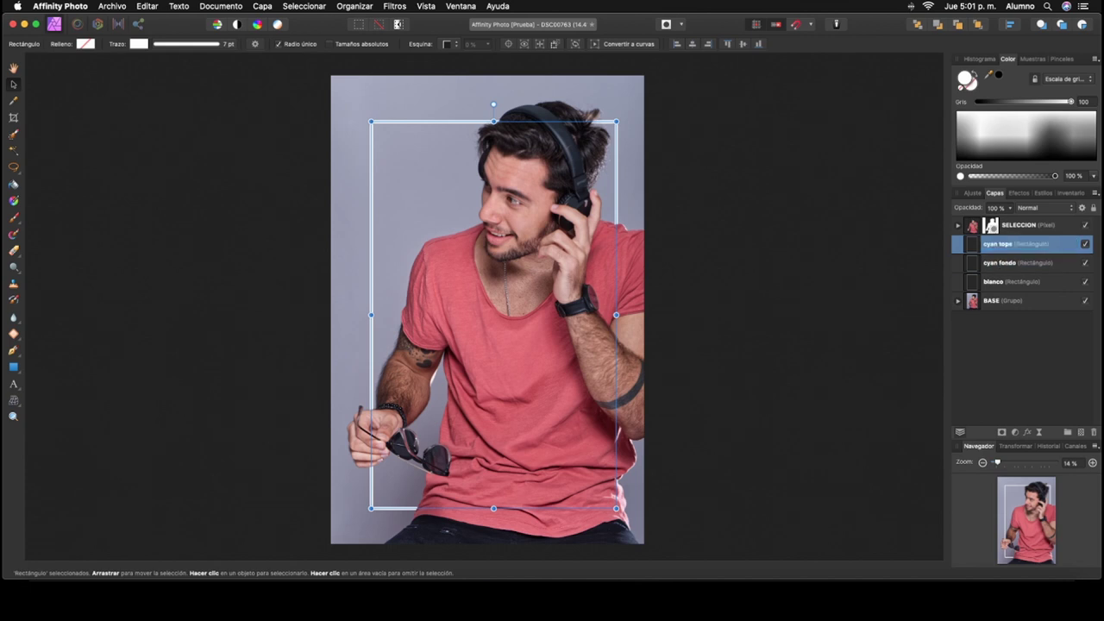
# Group the three rectangles and hide cyan tope and cyan fondo, leaving blanco selected
pyautogui.keyDown('shift'); pyautogui.click(992, 290); pyautogui.keyUp('shift')
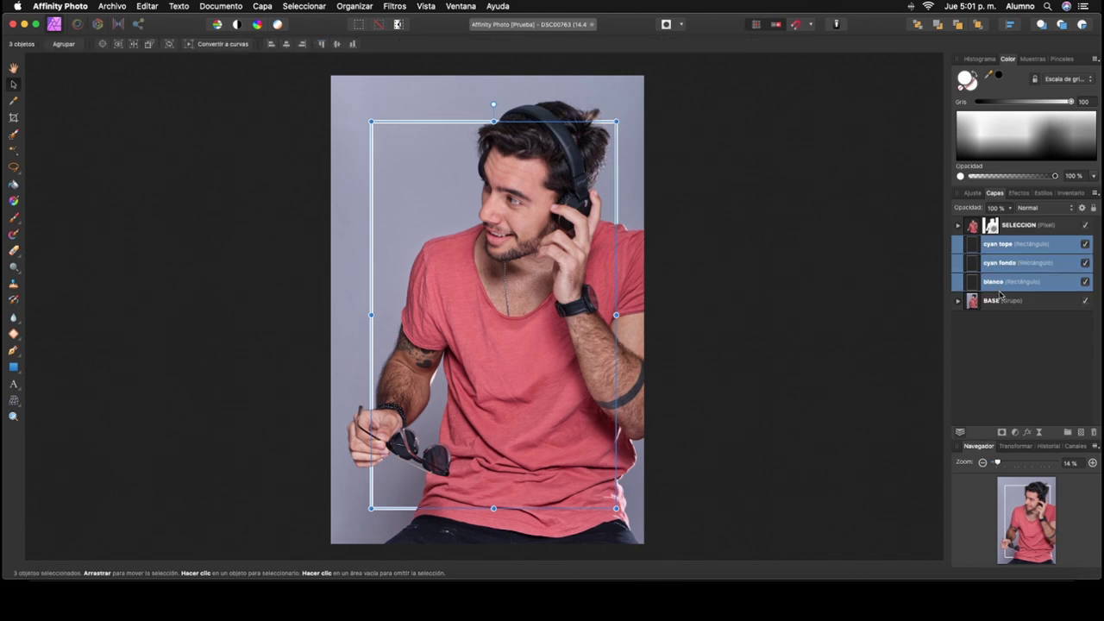
pyautogui.click(1069, 433)
pyautogui.click(958, 245)
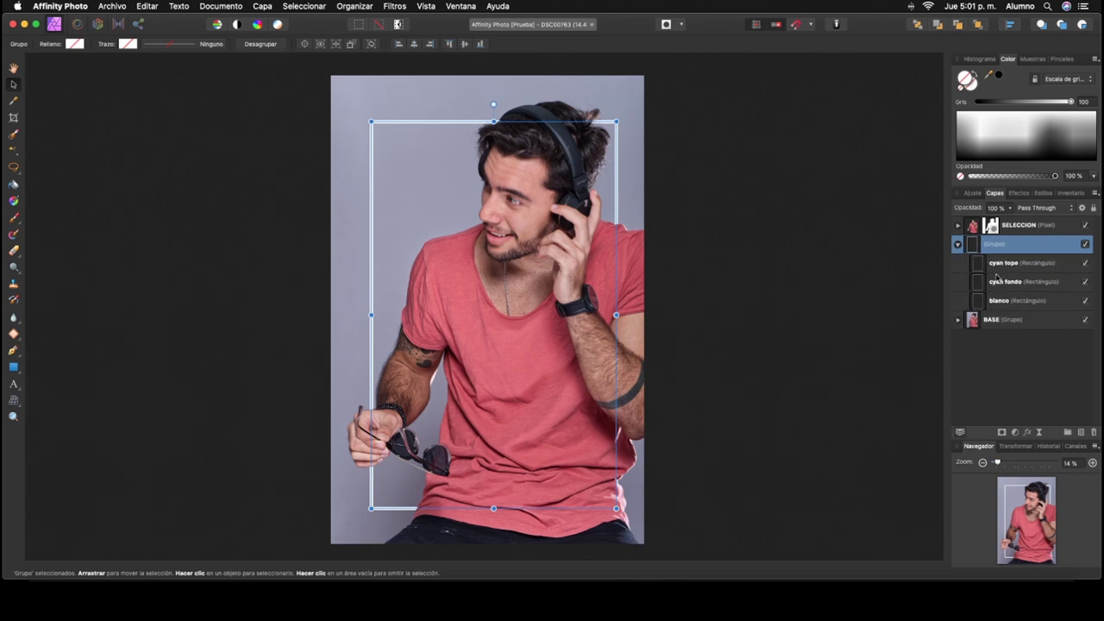
pyautogui.click(1051, 263)
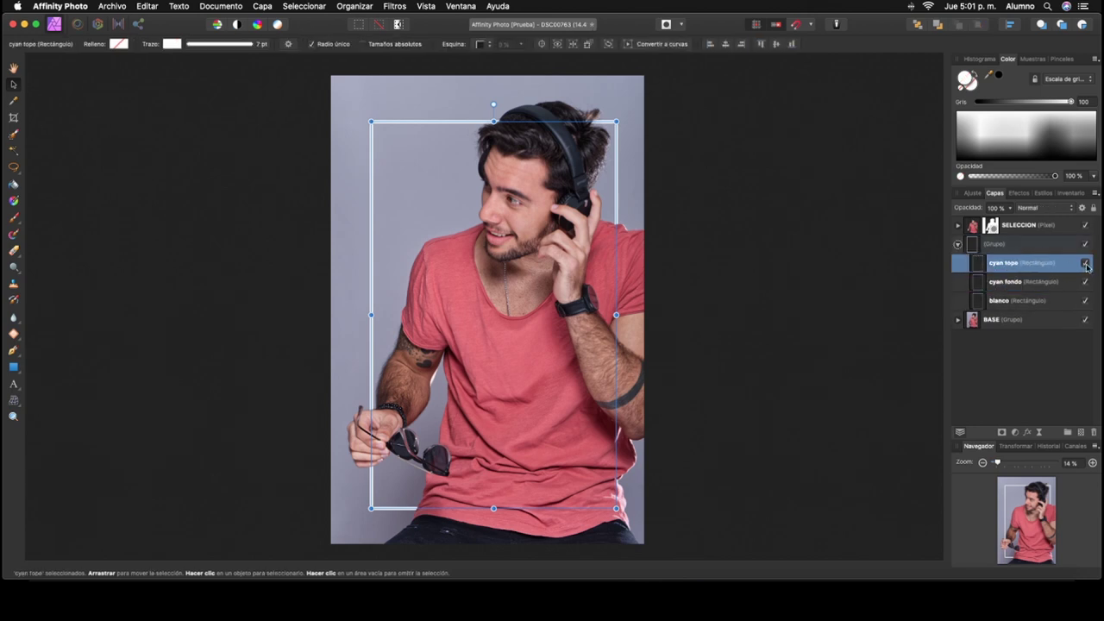
pyautogui.click(1086, 263)
pyautogui.click(1085, 282)
pyautogui.click(1040, 301)
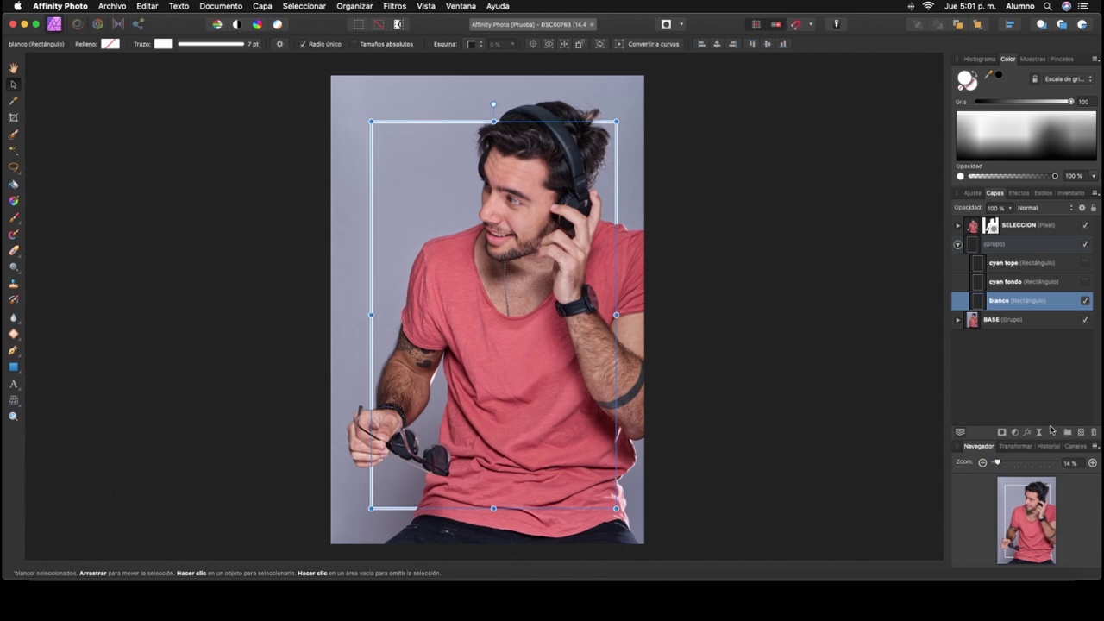
pyautogui.click(395, 6)
pyautogui.moveTo(412, 19)
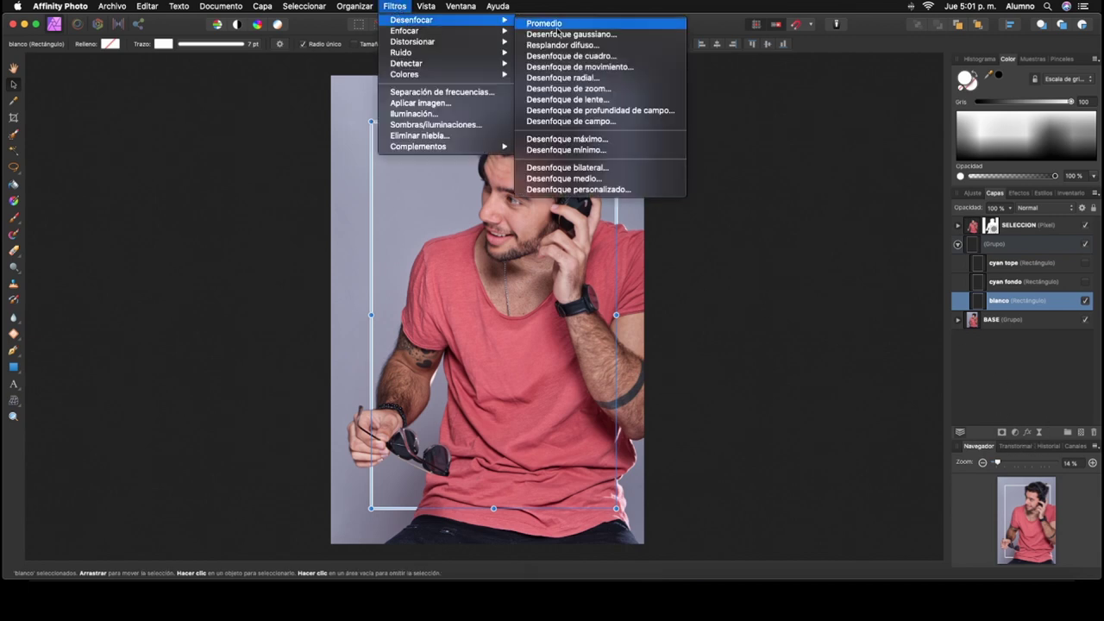
# Add a live Gaussian blur of about 7.7 px to the blanco rectangle
pyautogui.click(841, 263)
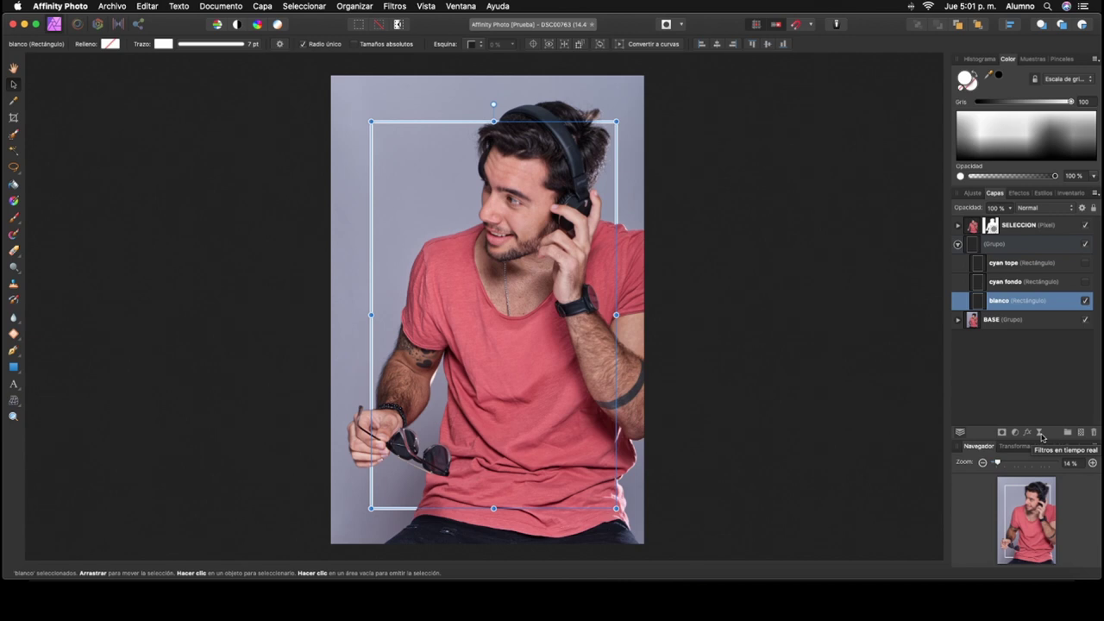
pyautogui.click(1041, 434)
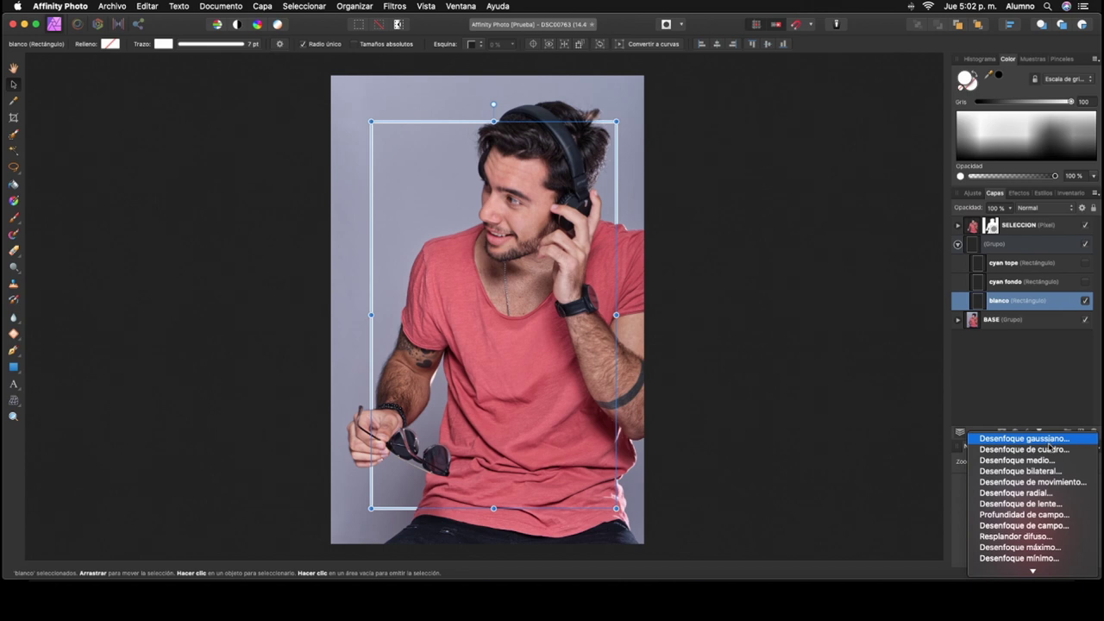
pyautogui.click(1050, 441)
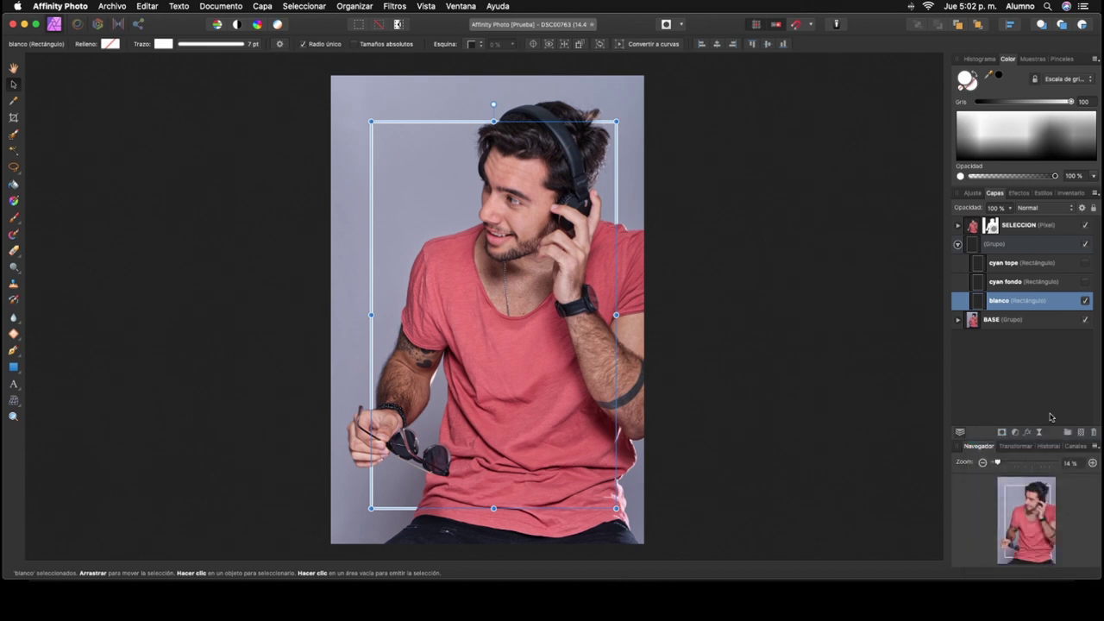
pyautogui.moveTo(841, 480); pyautogui.dragTo(884, 380)
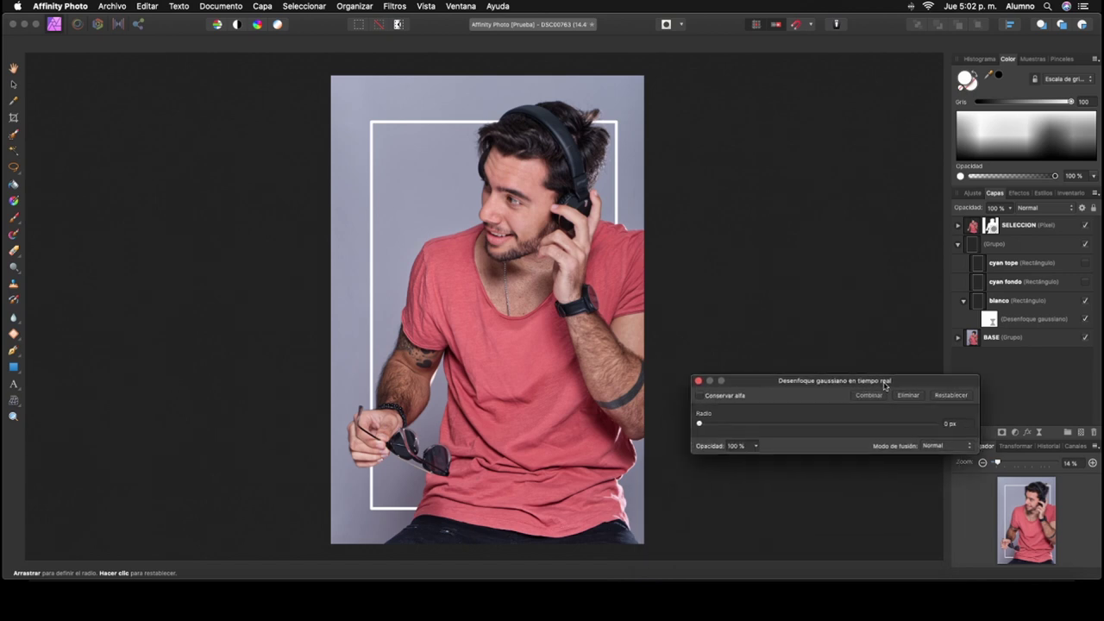
pyautogui.click(397, 8)
pyautogui.click(397, 7)
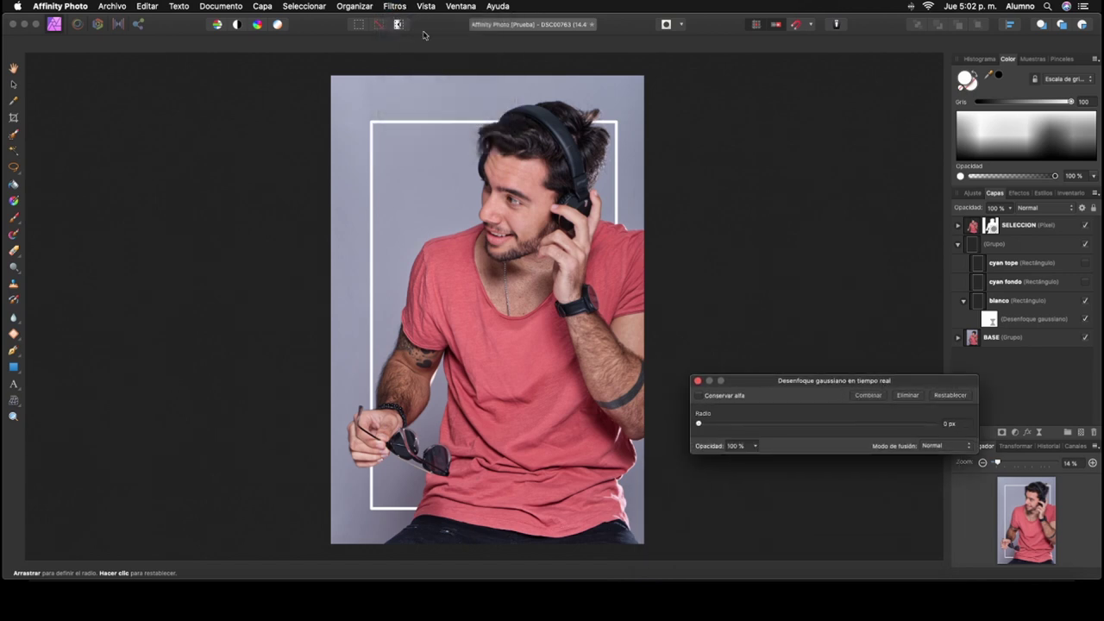
pyautogui.moveTo(699, 425)
pyautogui.mouseDown()
pyautogui.moveTo(825, 433)
pyautogui.moveTo(790, 442)
pyautogui.mouseUp()
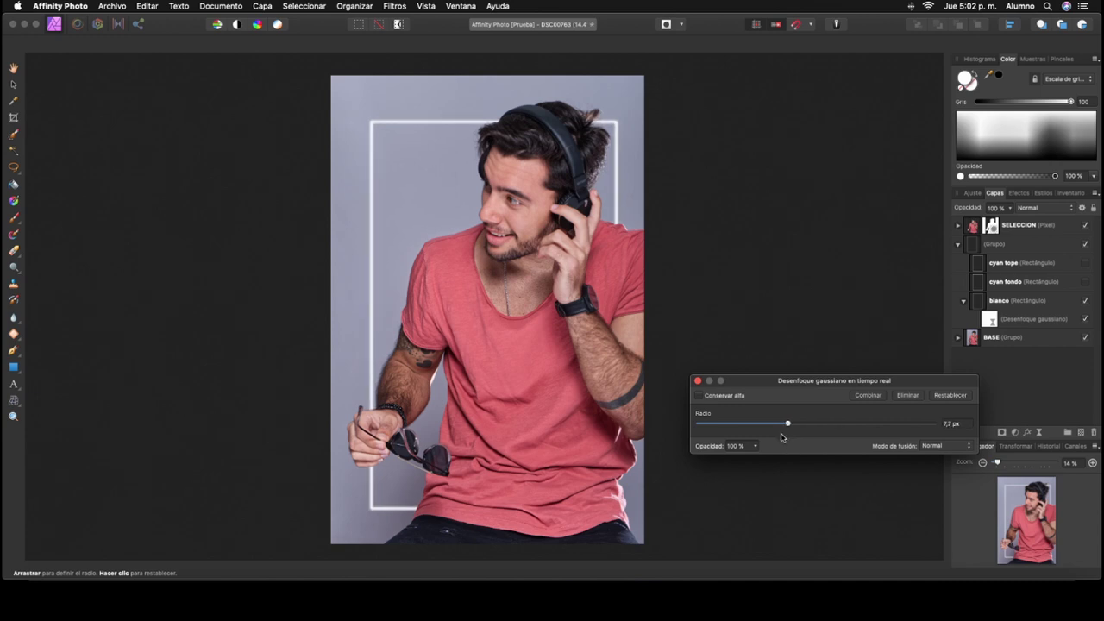
pyautogui.click(698, 381)
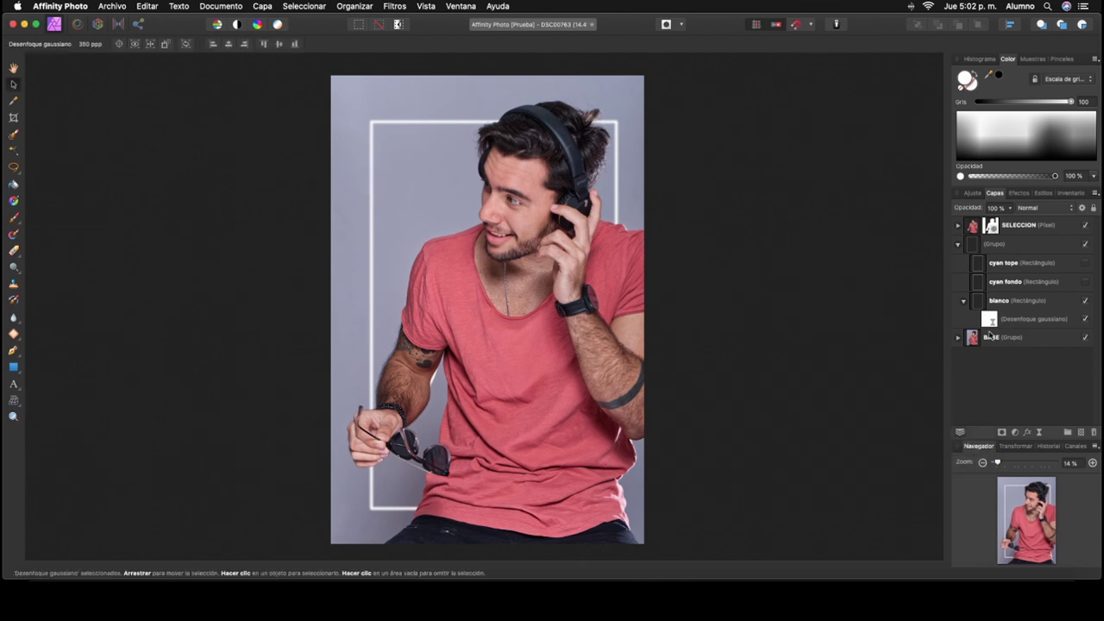
pyautogui.click(964, 300)
pyautogui.click(988, 304)
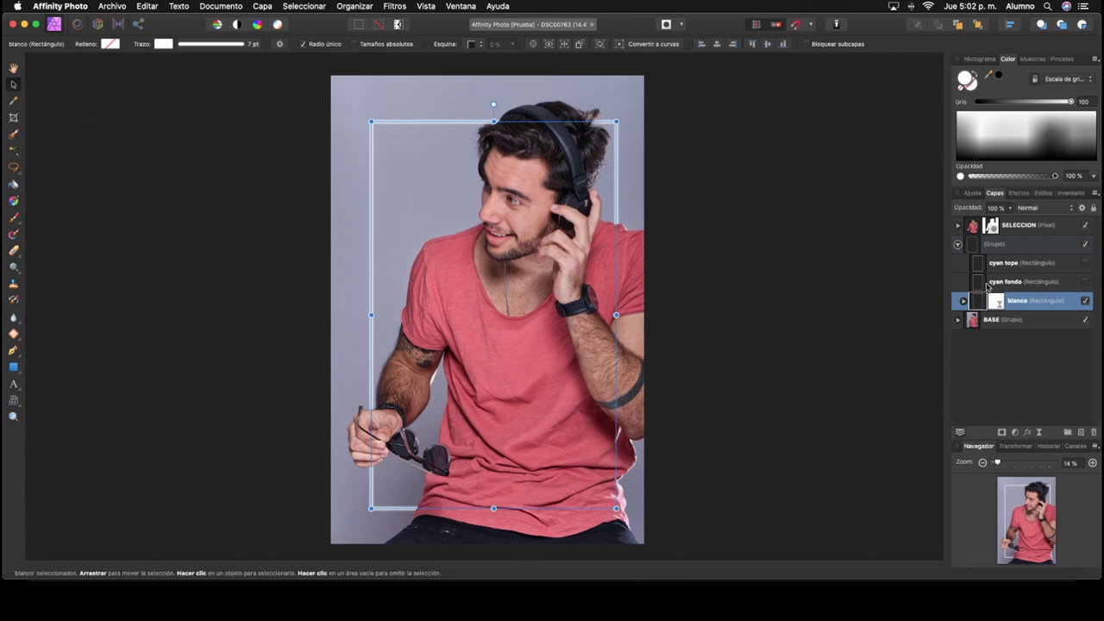
# Make the cyan fondo rectangle visible and switch the Color panel to RGB
pyautogui.click(990, 290)
pyautogui.click(1085, 283)
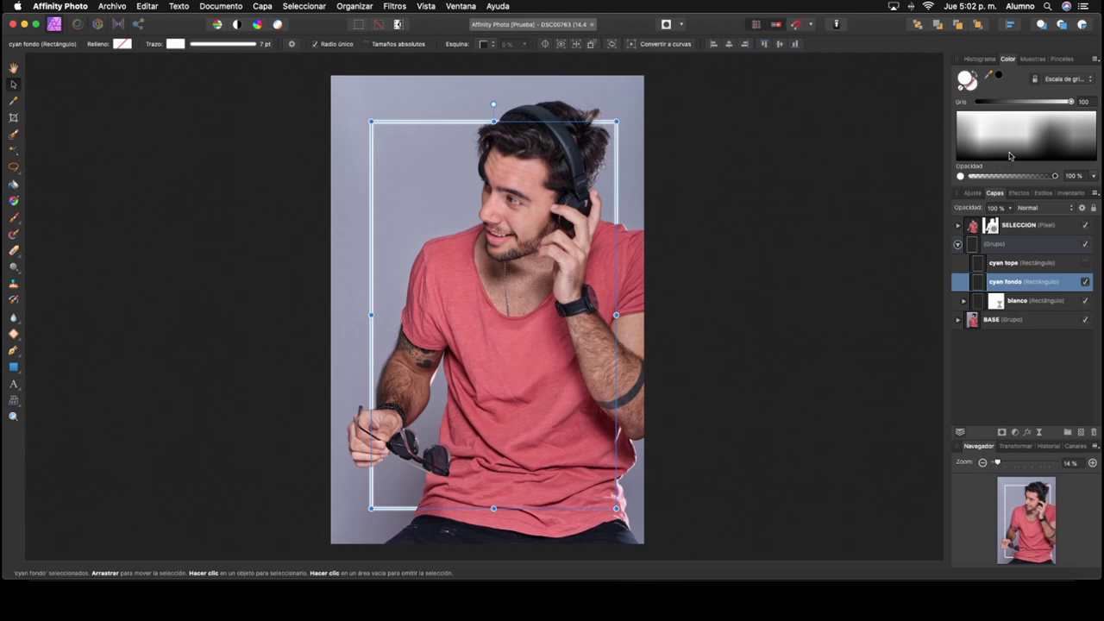
pyautogui.click(1077, 82)
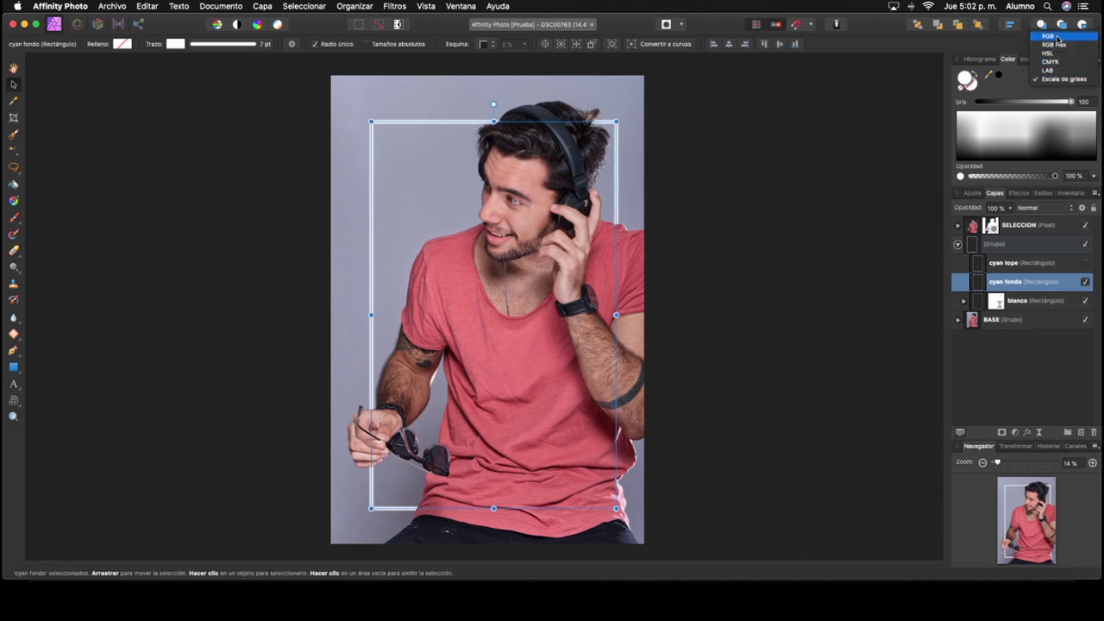
pyautogui.click(1038, 103)
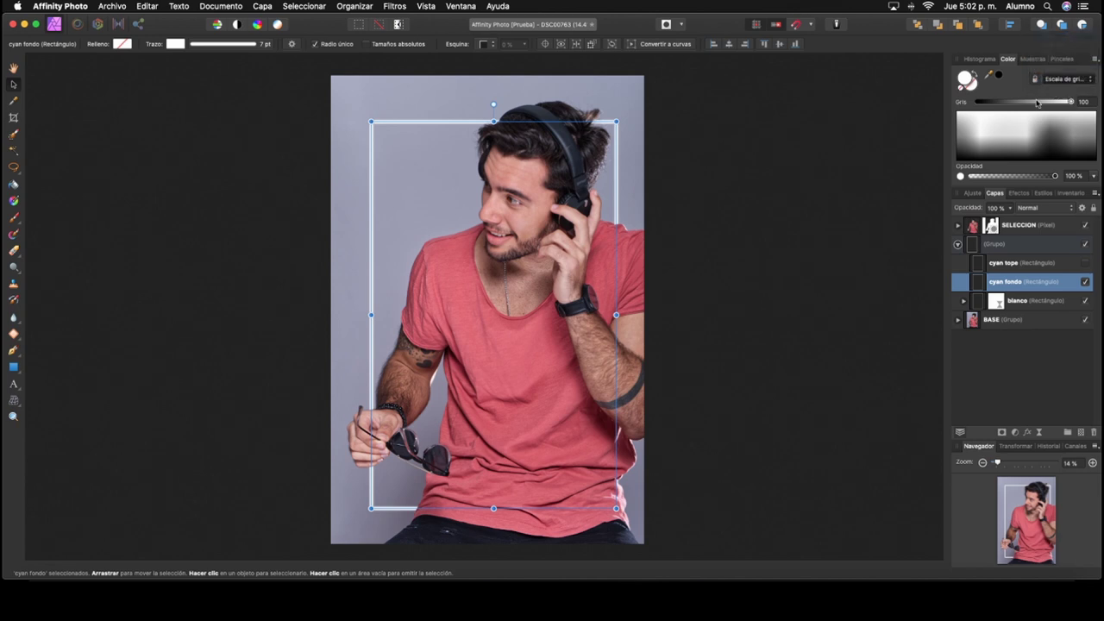
# Rearrange the studio panels and return the Color panel to slider view
pyautogui.click(1096, 59)
pyautogui.click(1097, 61)
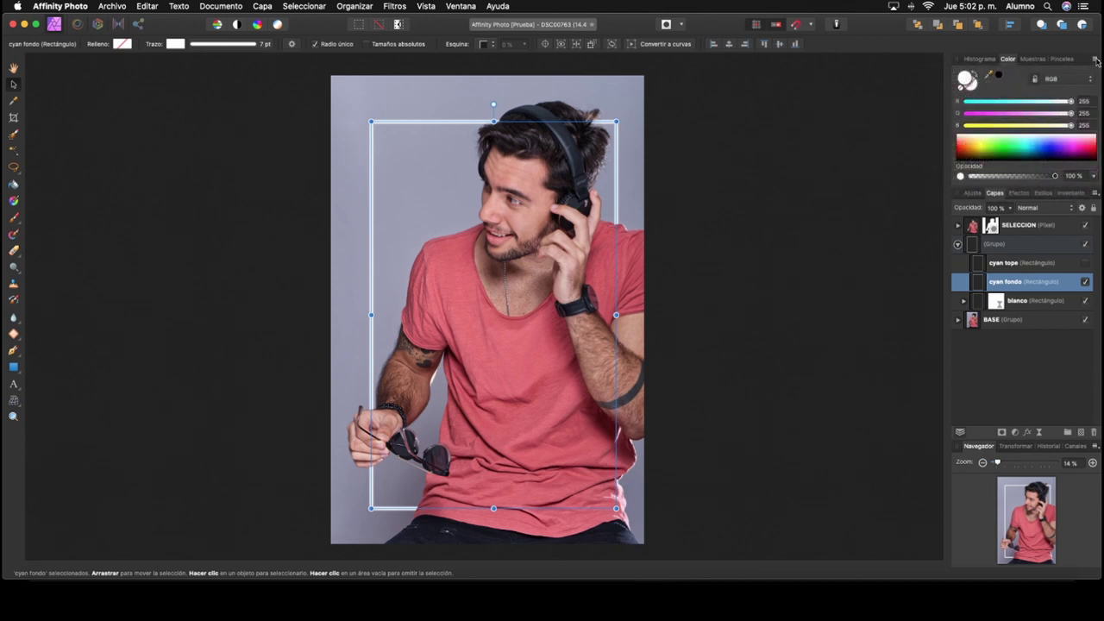
pyautogui.click(1096, 61)
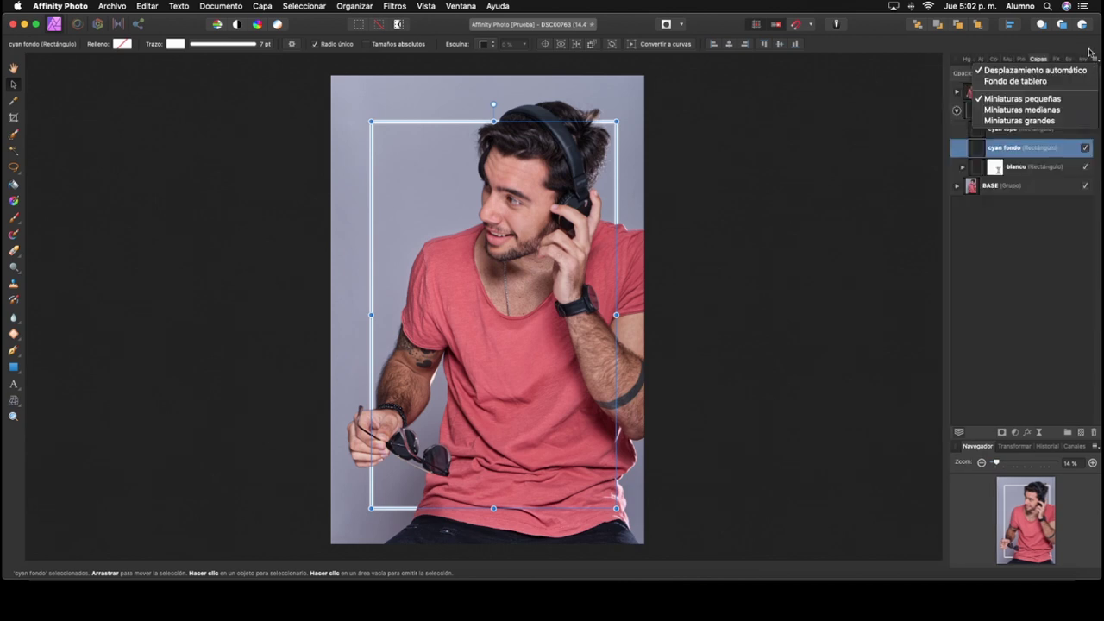
pyautogui.click(1003, 54)
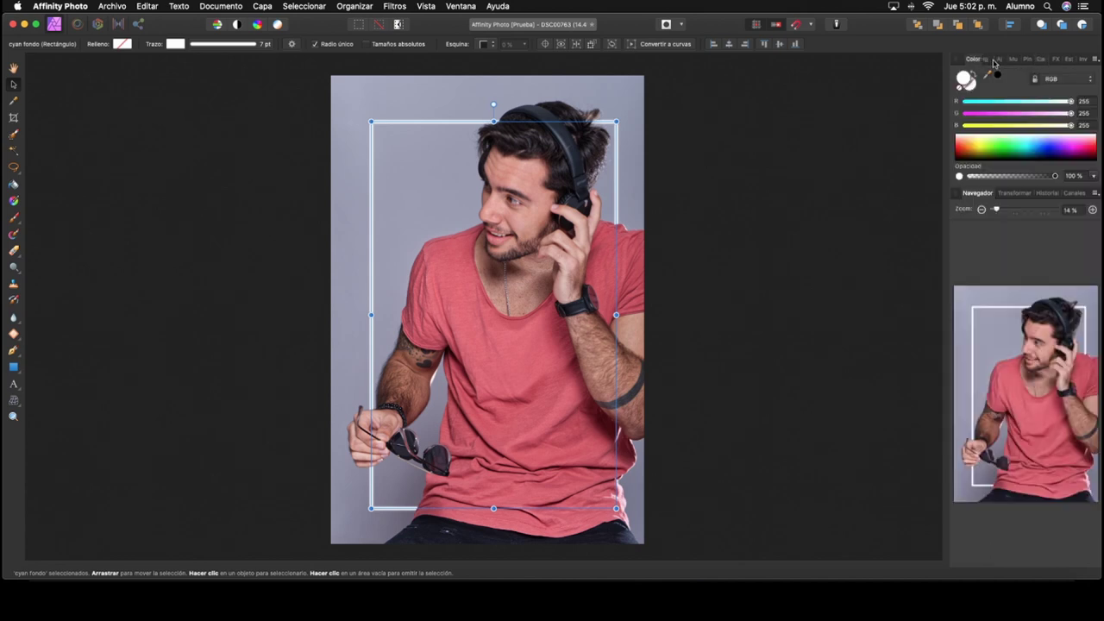
pyautogui.click(992, 59)
pyautogui.click(1095, 60)
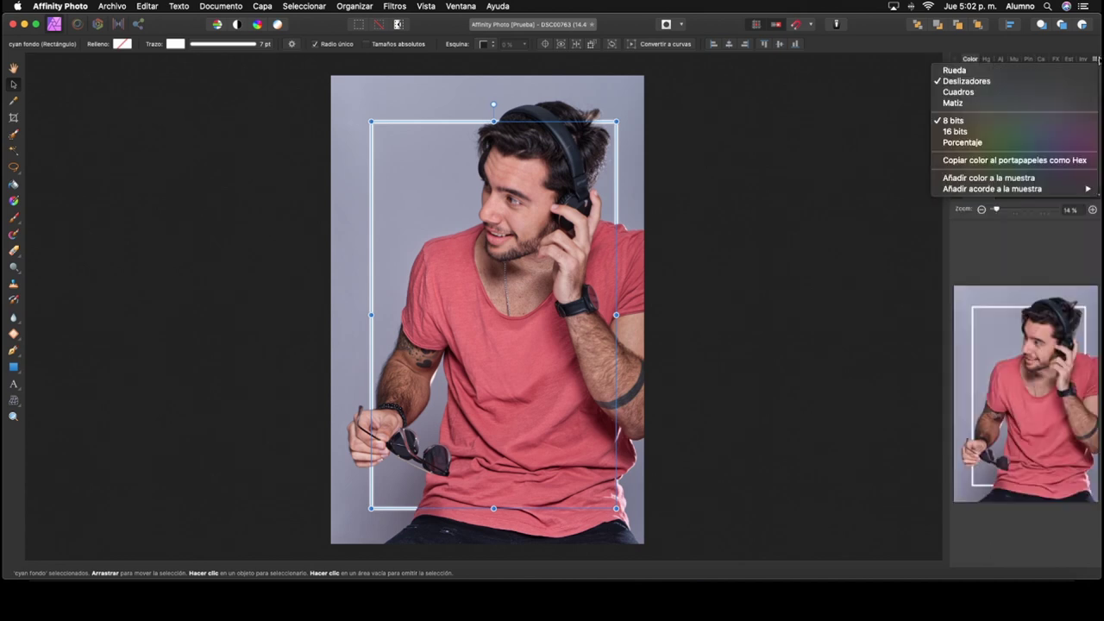
pyautogui.click(955, 70)
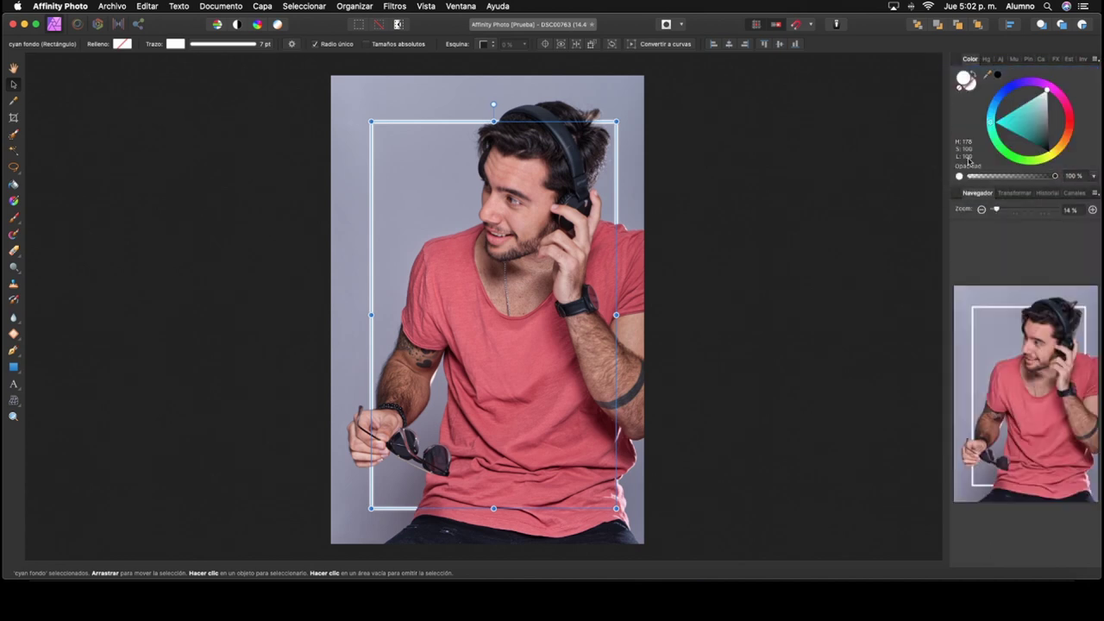
pyautogui.click(1095, 60)
pyautogui.click(1028, 84)
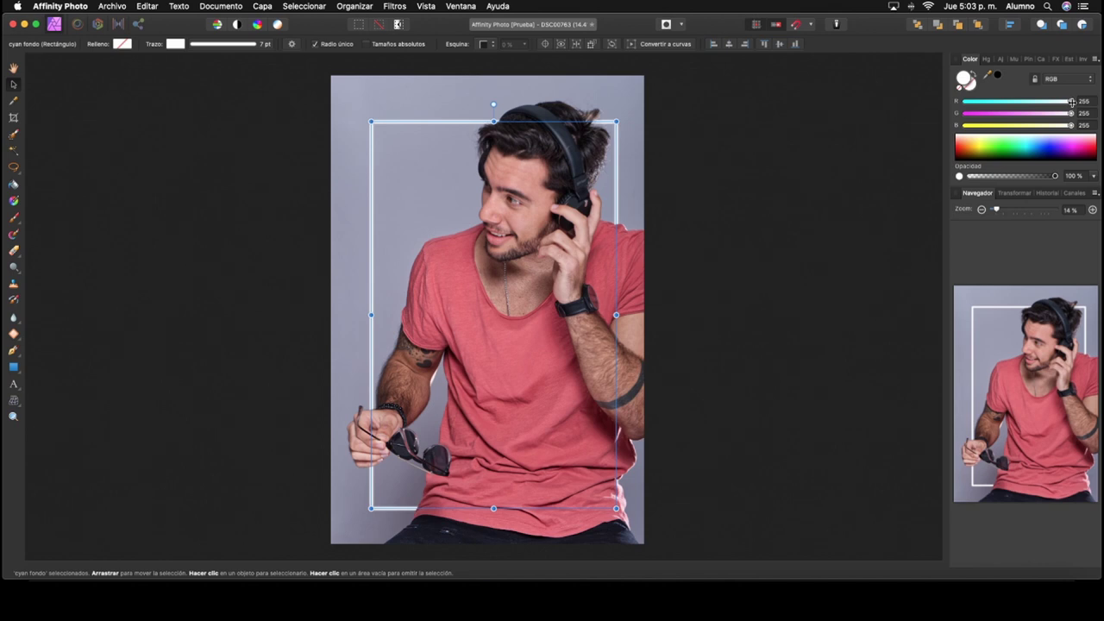
# Set the cyan fondo stroke colour to cyan, RGB 0, 255, 255
pyautogui.moveTo(1071, 101); pyautogui.dragTo(960, 102)
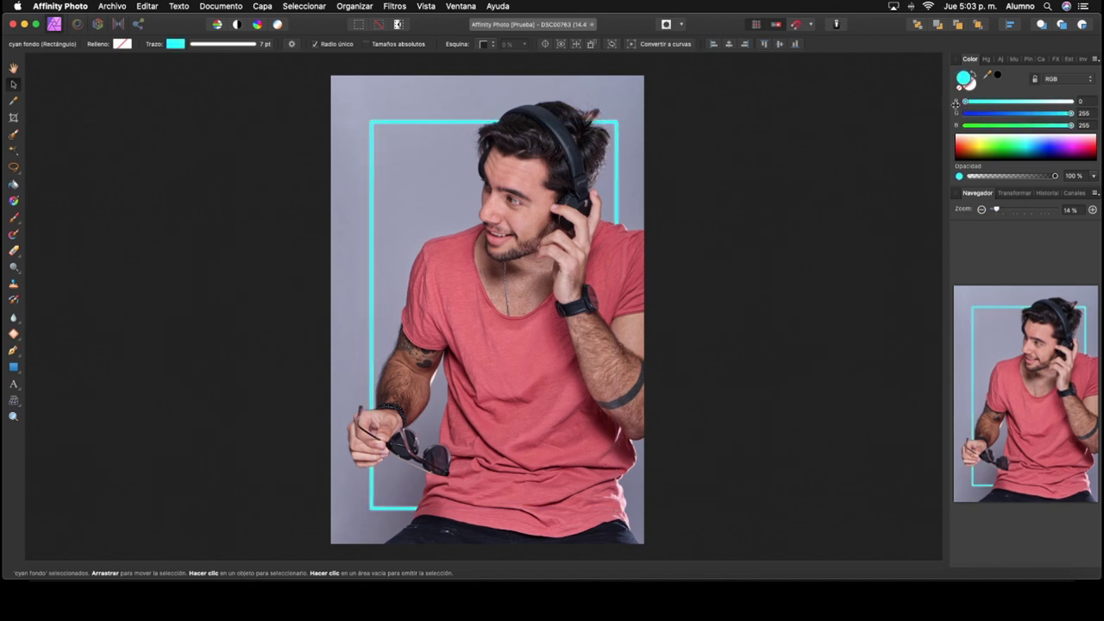
pyautogui.hotkey('ctrl', 'z')
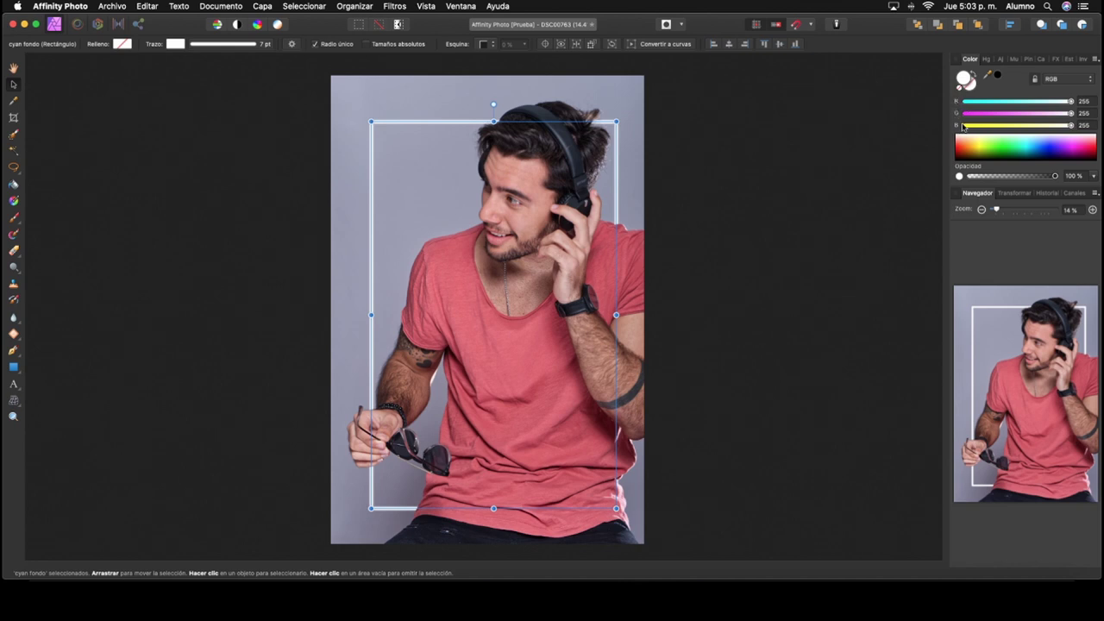
pyautogui.click(1061, 102)
pyautogui.moveTo(1061, 102); pyautogui.dragTo(964, 102)
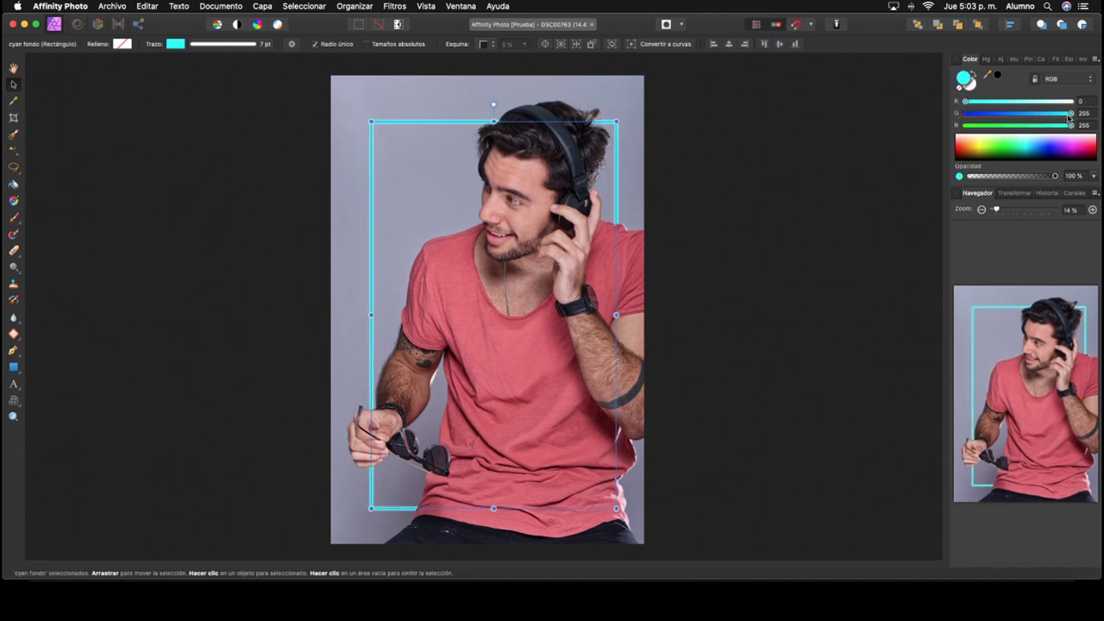
pyautogui.moveTo(1070, 113); pyautogui.dragTo(965, 113)
pyautogui.moveTo(1071, 126)
pyautogui.mouseDown()
pyautogui.moveTo(965, 125)
pyautogui.moveTo(1074, 102)
pyautogui.moveTo(966, 102)
pyautogui.moveTo(1096, 126)
pyautogui.mouseUp()
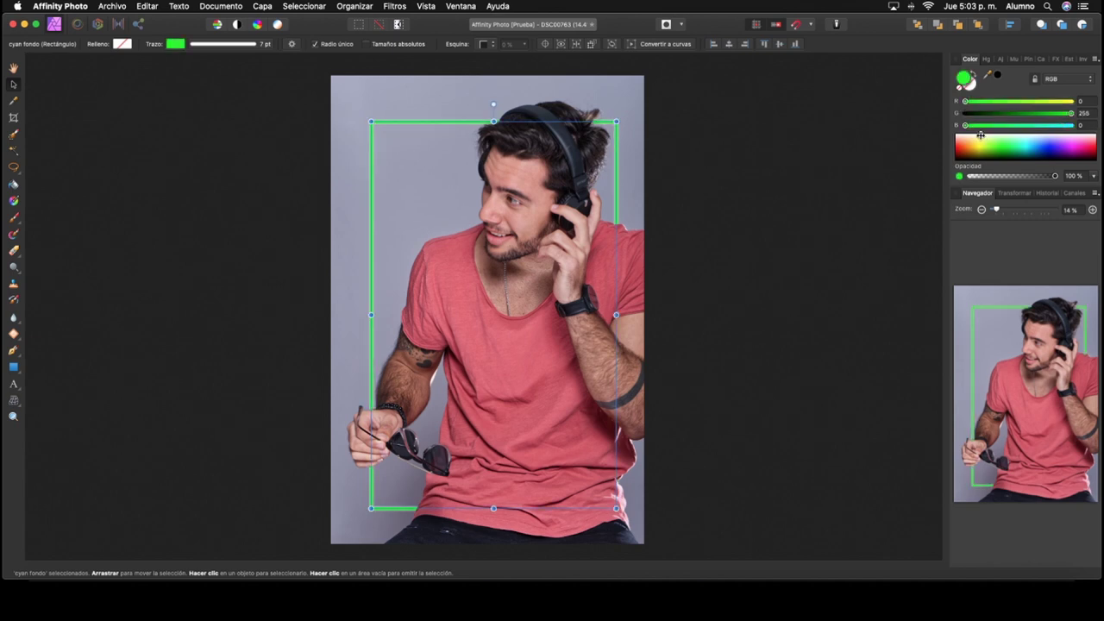
pyautogui.moveTo(966, 125)
pyautogui.mouseDown()
pyautogui.moveTo(1070, 125)
pyautogui.moveTo(1054, 115)
pyautogui.moveTo(1071, 113)
pyautogui.moveTo(1070, 127)
pyautogui.moveTo(965, 113)
pyautogui.moveTo(1078, 101)
pyautogui.mouseUp()
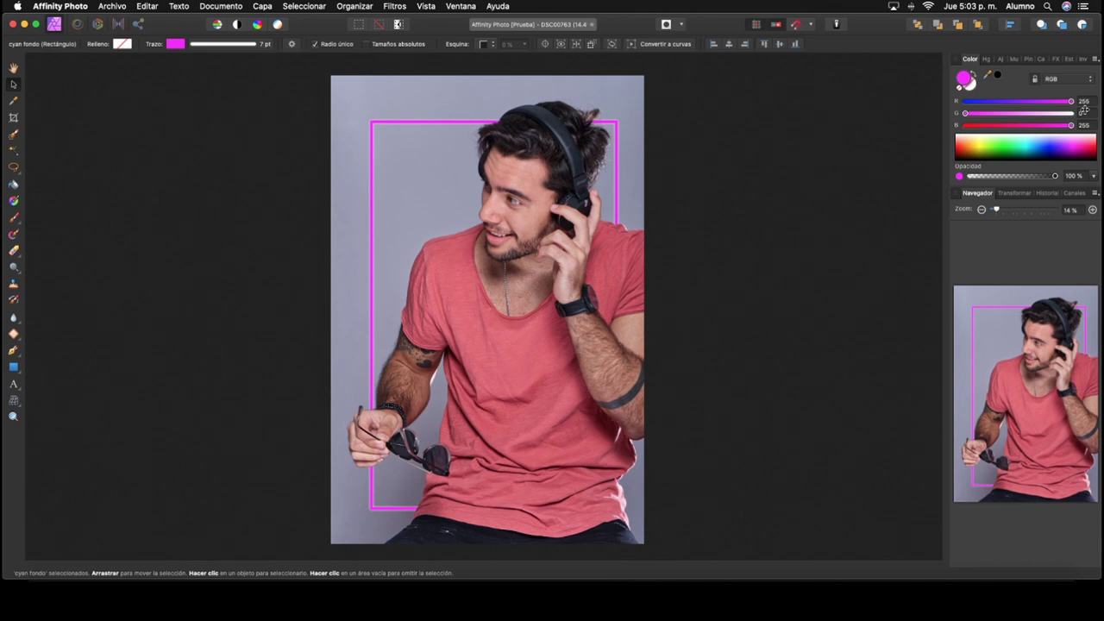
pyautogui.moveTo(1071, 102)
pyautogui.mouseDown()
pyautogui.moveTo(965, 102)
pyautogui.moveTo(1092, 121)
pyautogui.mouseUp()
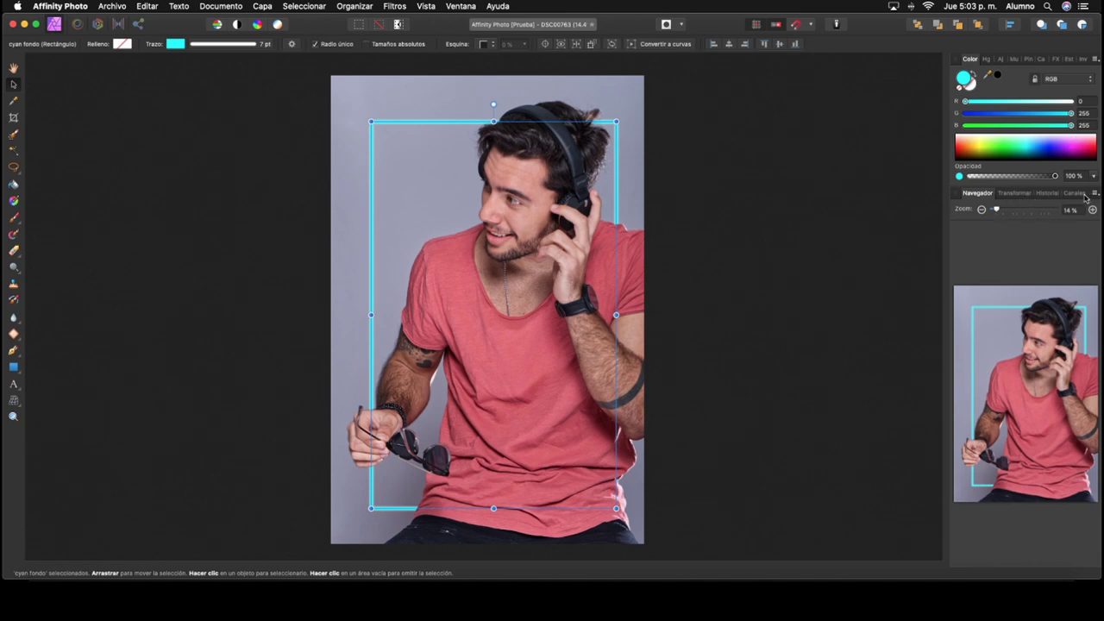
# Dock the Layers panel beside the Navigator and show the layers list
pyautogui.click(1041, 60)
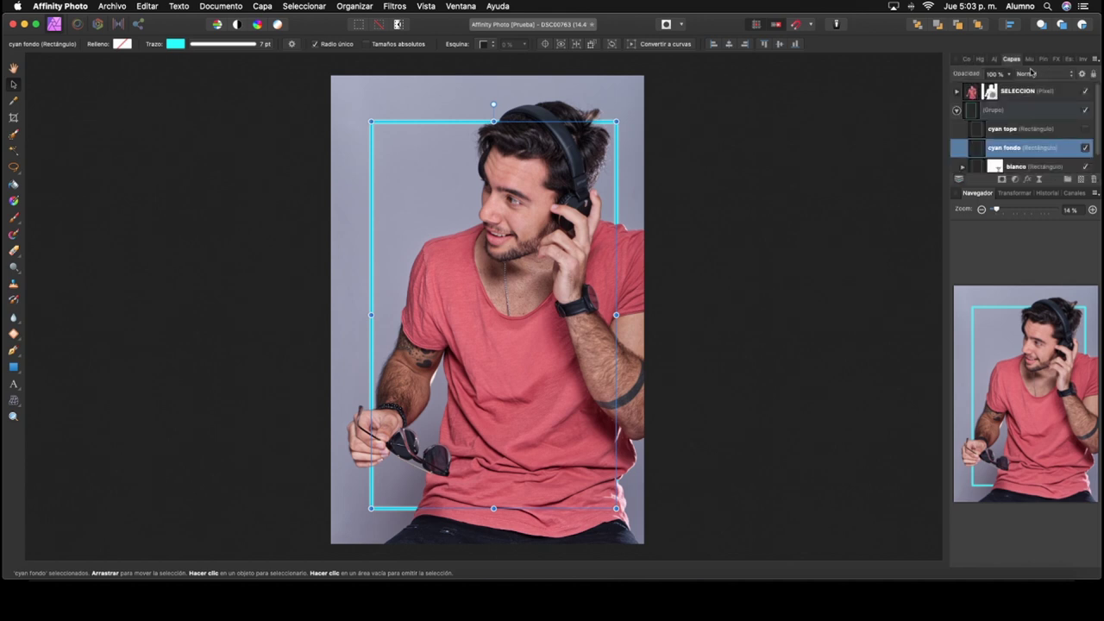
pyautogui.moveTo(1014, 60); pyautogui.dragTo(970, 209)
pyautogui.click(973, 195)
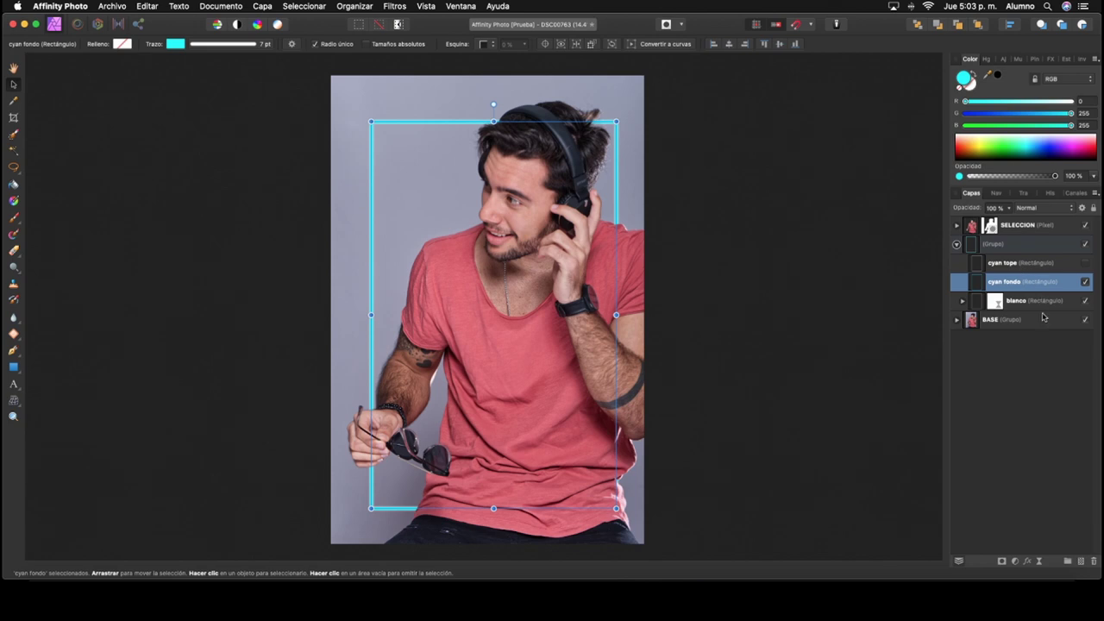
# Add a live Gaussian blur of about 49 px to cyan fondo
pyautogui.click(1040, 561)
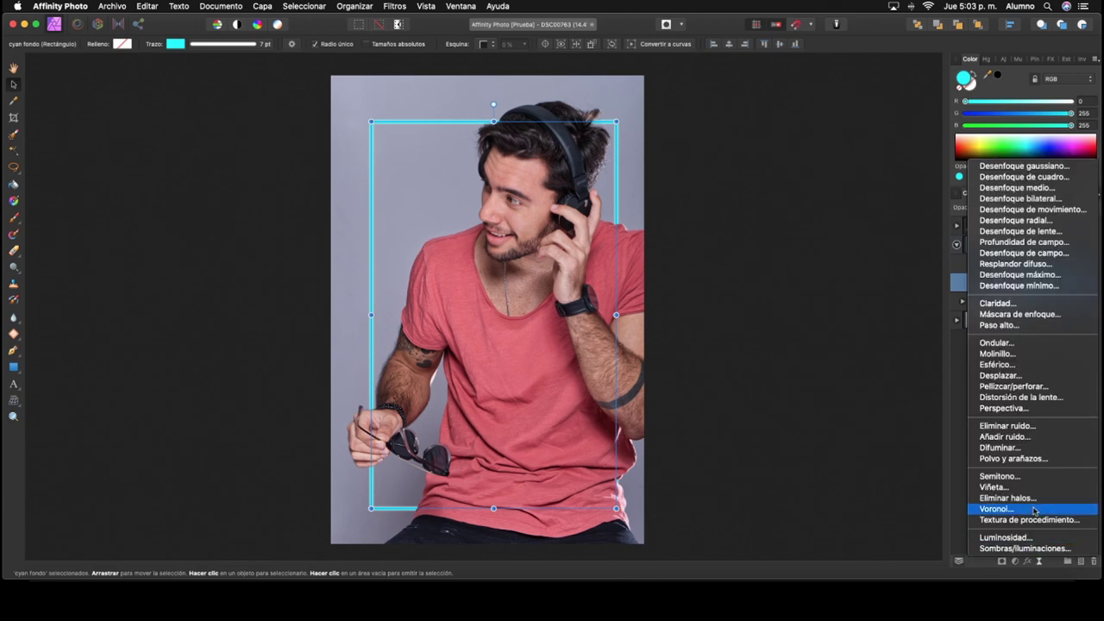
pyautogui.click(1026, 167)
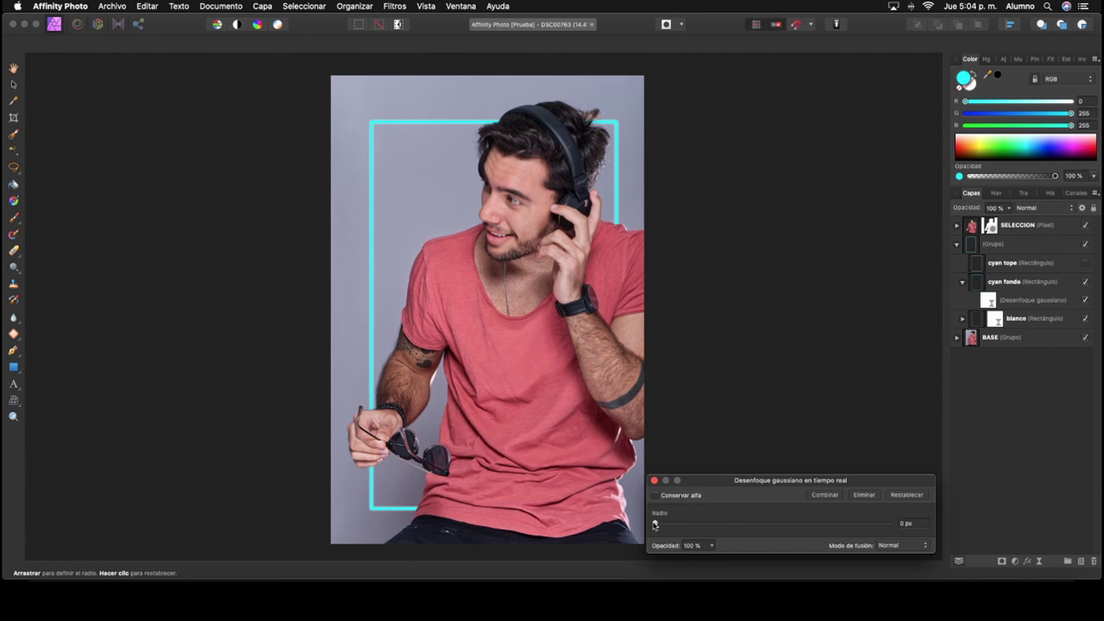
pyautogui.moveTo(655, 525)
pyautogui.mouseDown()
pyautogui.moveTo(872, 510)
pyautogui.moveTo(912, 534)
pyautogui.moveTo(860, 537)
pyautogui.mouseUp()
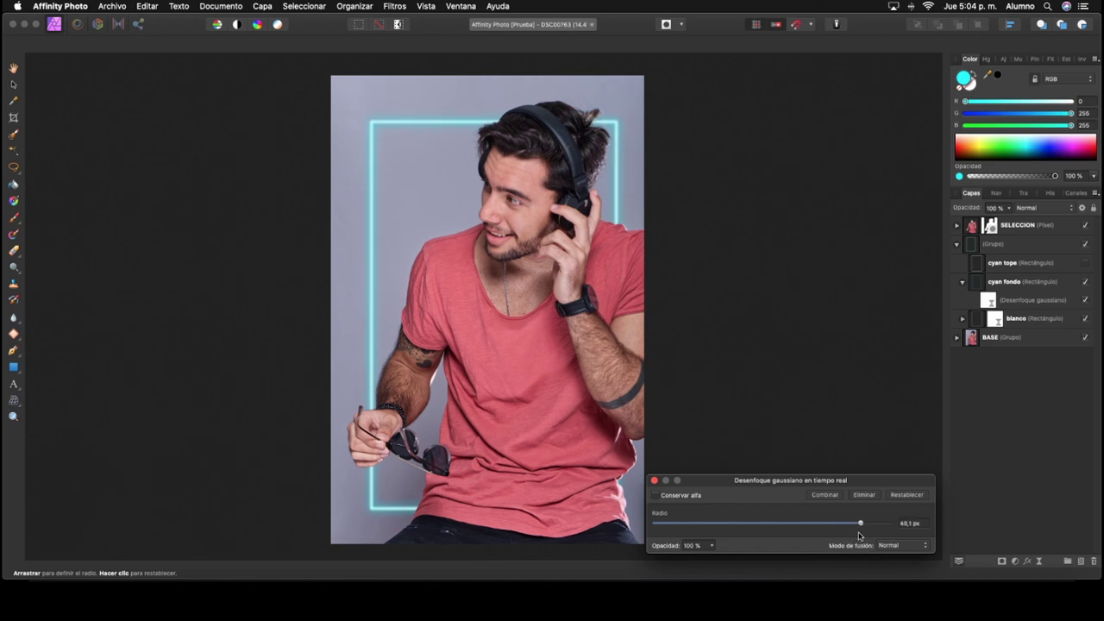
pyautogui.click(656, 481)
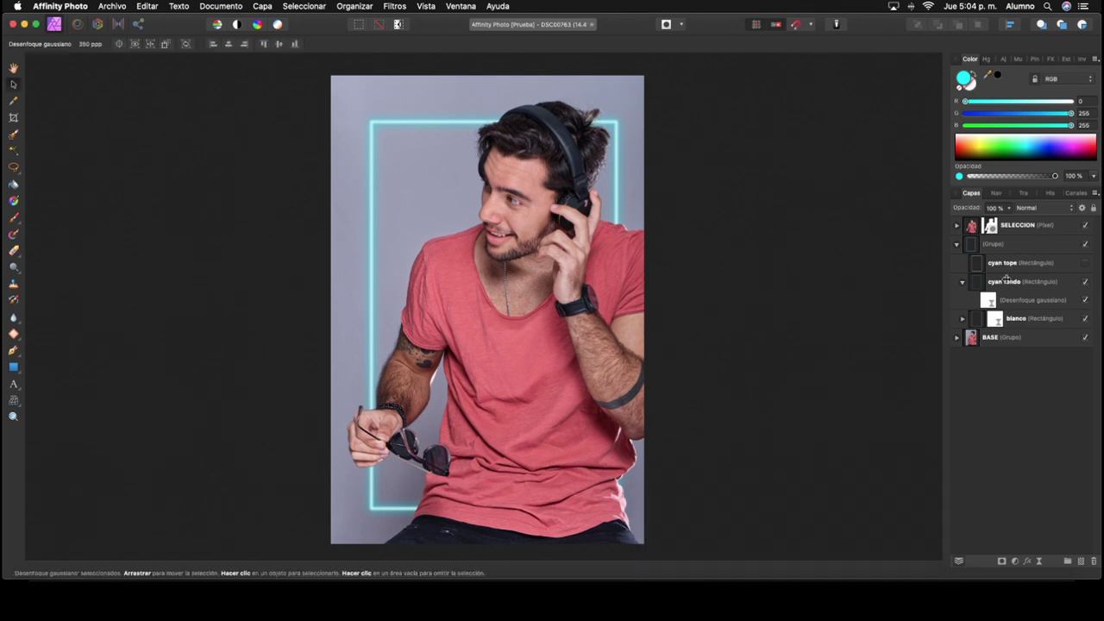
pyautogui.click(963, 285)
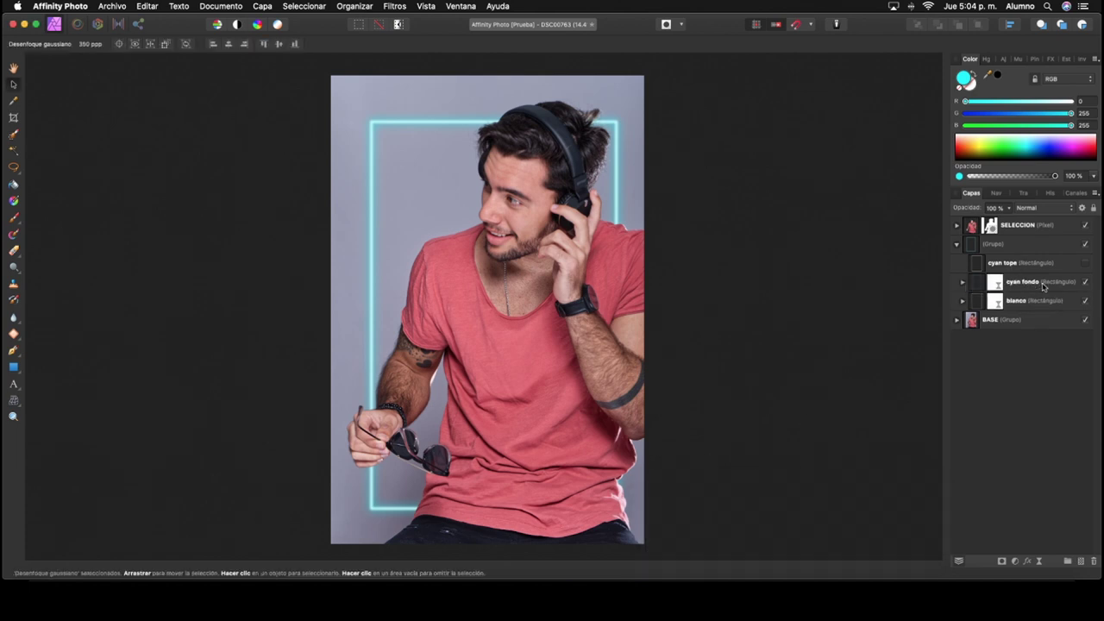
# Give the cyan tope rectangle a cyan stroke, make it visible, and open its layer effects
pyautogui.click(992, 261)
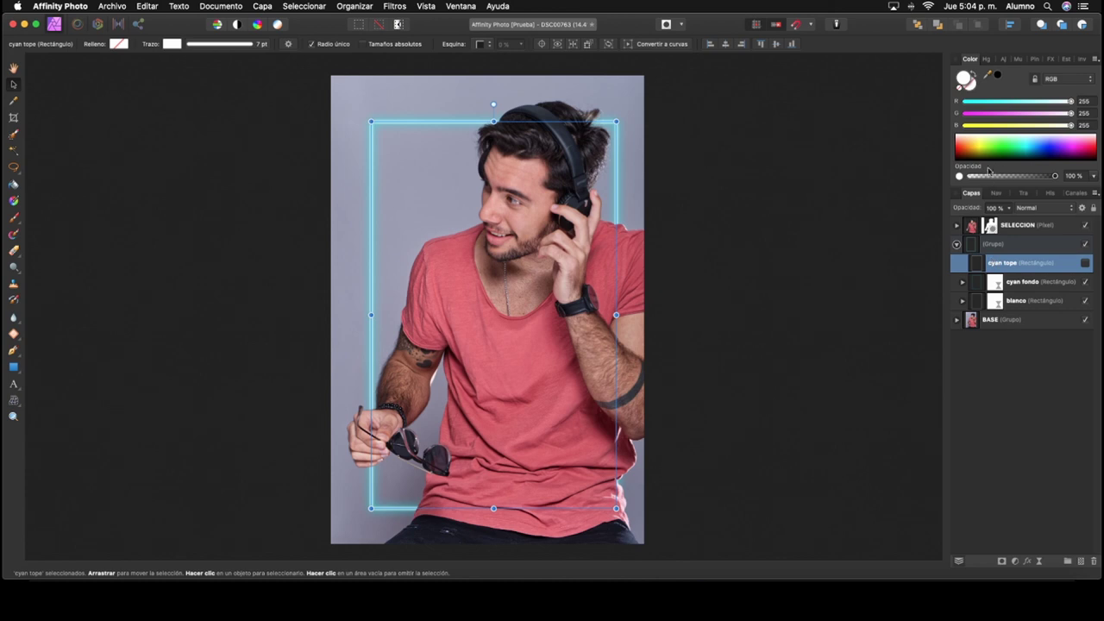
pyautogui.moveTo(1070, 101); pyautogui.dragTo(965, 121)
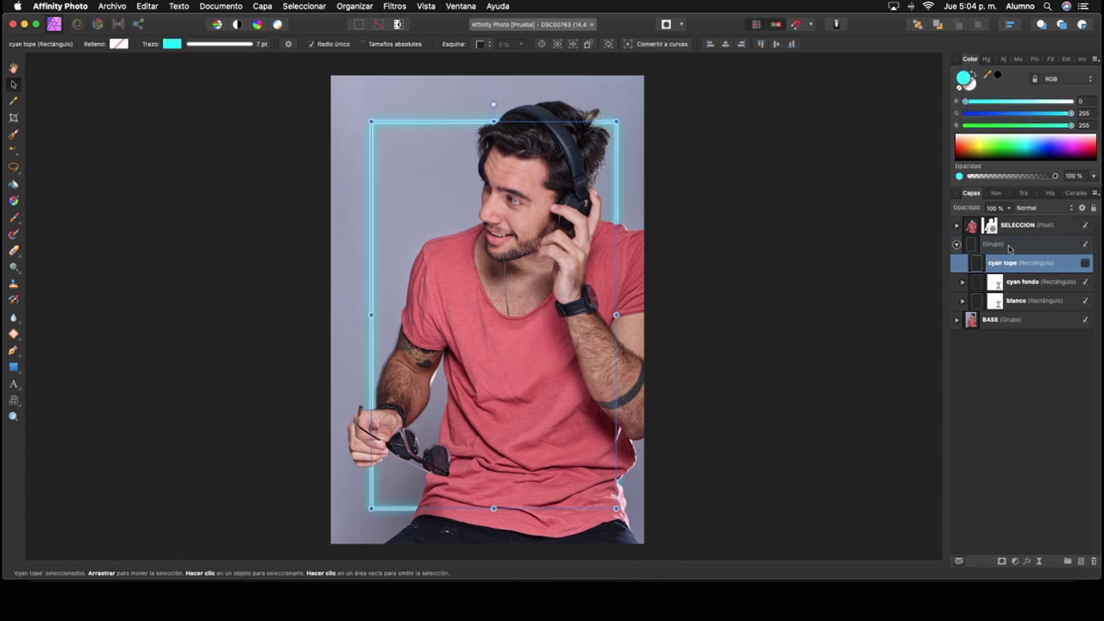
pyautogui.click(1085, 263)
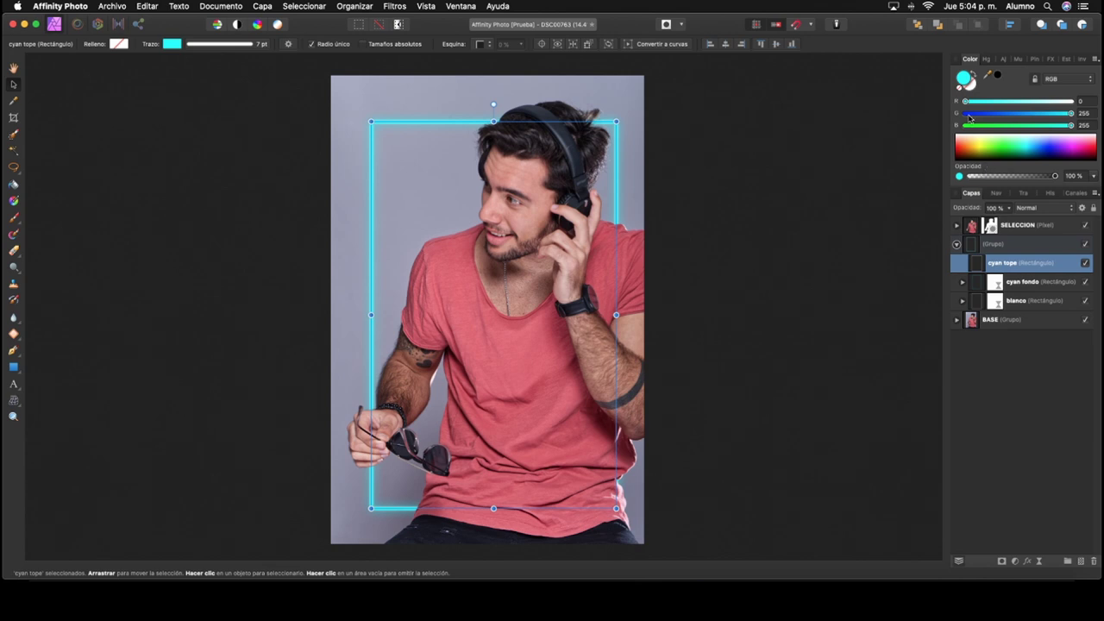
pyautogui.moveTo(966, 101); pyautogui.dragTo(931, 115)
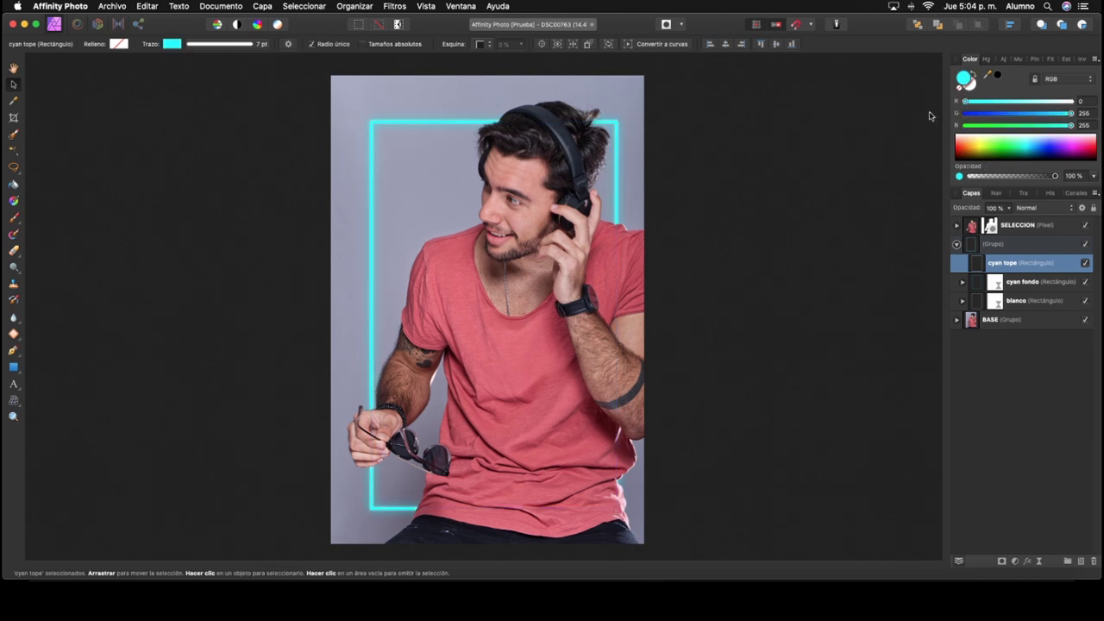
pyautogui.moveTo(965, 101)
pyautogui.mouseDown()
pyautogui.moveTo(948, 109)
pyautogui.moveTo(953, 134)
pyautogui.mouseUp()
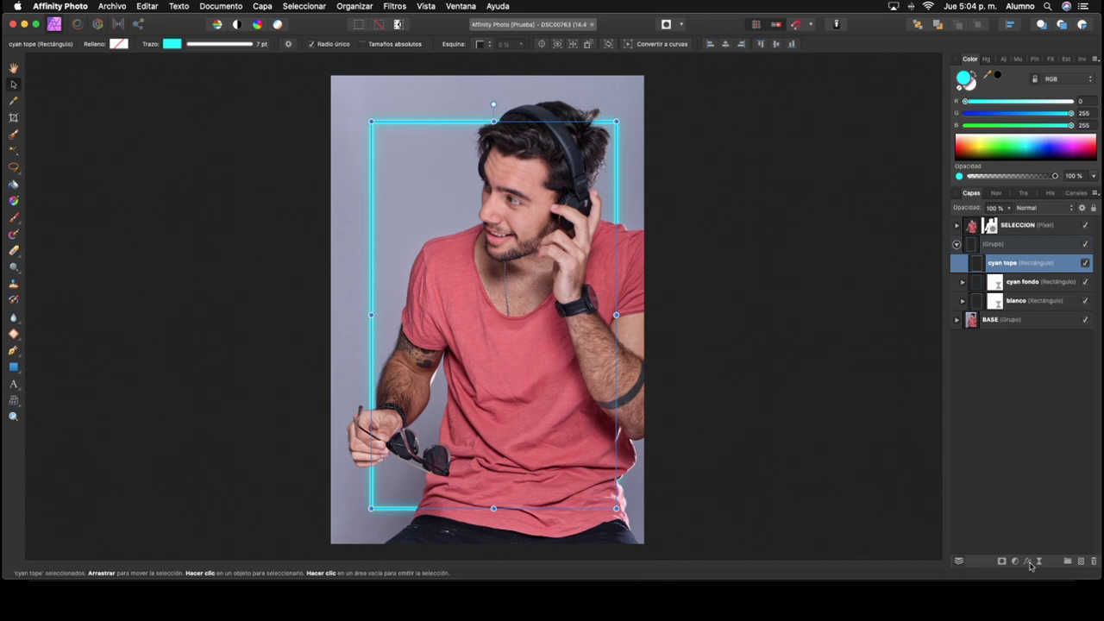
pyautogui.click(1028, 563)
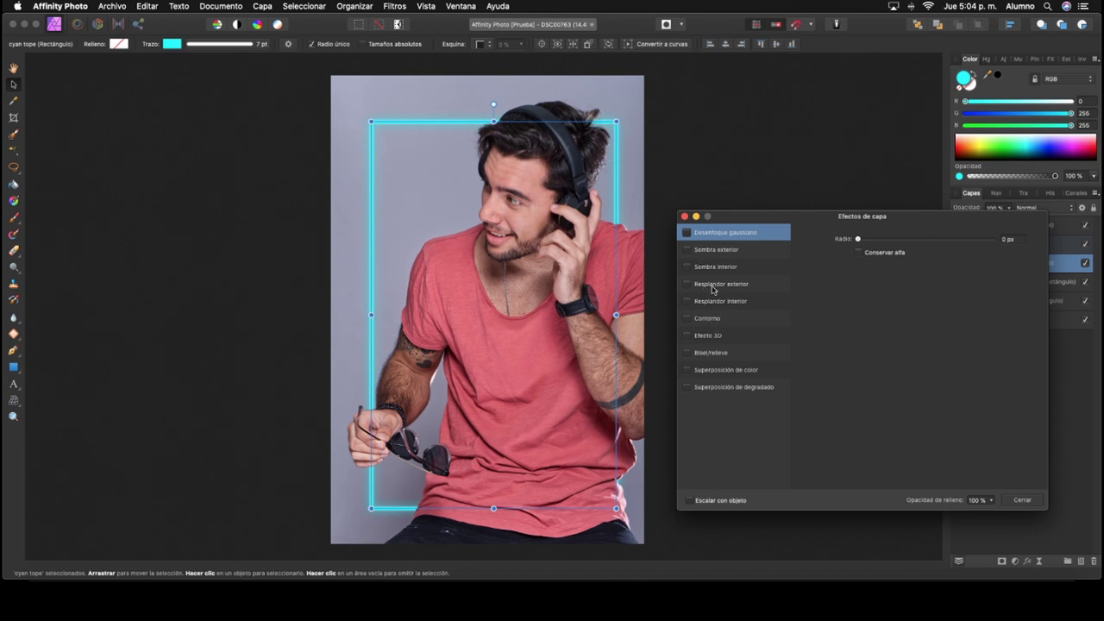
# Give cyan tope a cyan (RGB 0, 255, 255) outer glow of about 60 px radius
pyautogui.click(708, 288)
pyautogui.click(686, 285)
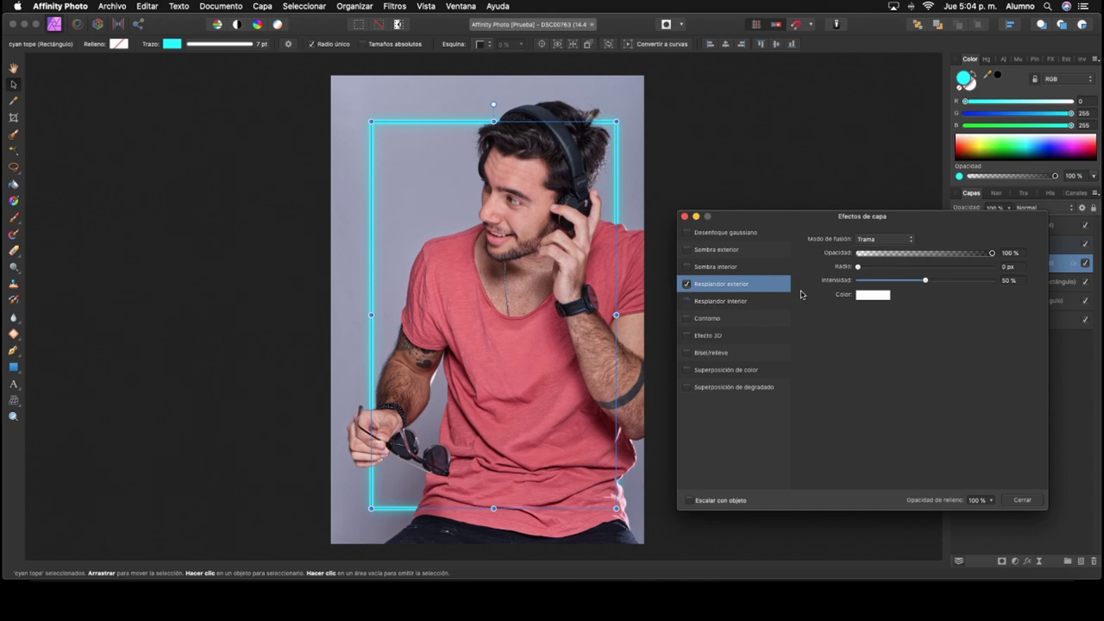
pyautogui.click(877, 296)
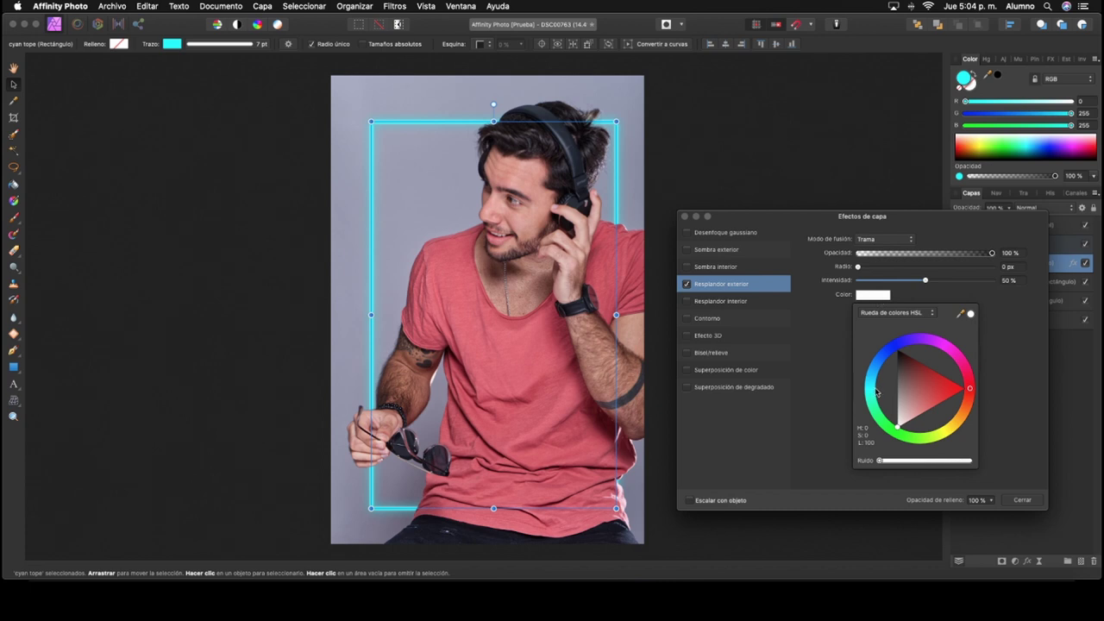
pyautogui.click(929, 314)
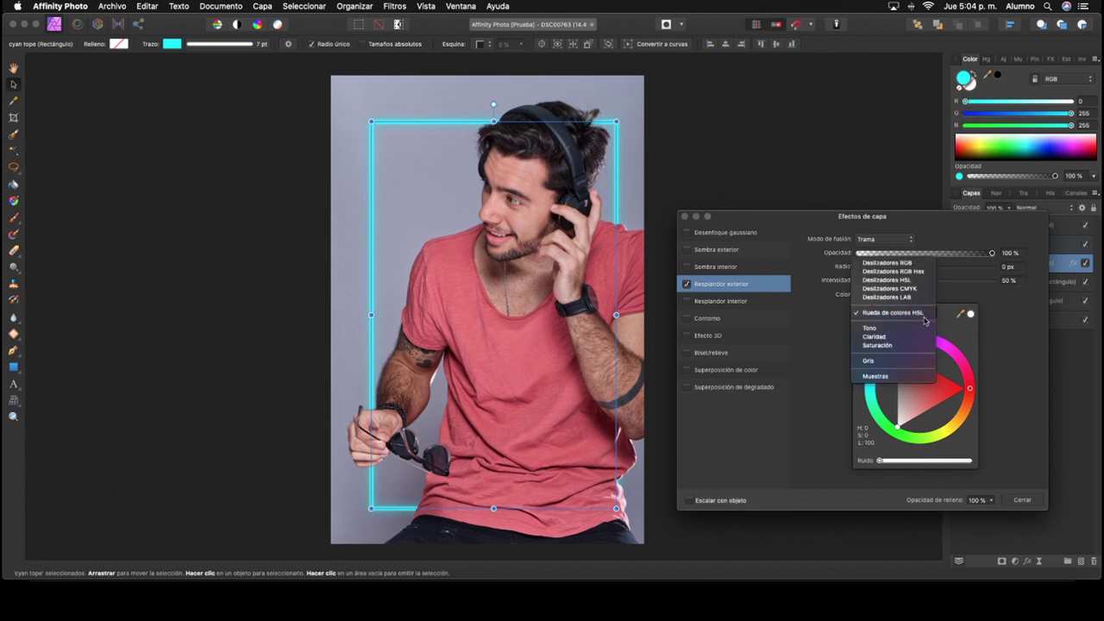
pyautogui.click(918, 264)
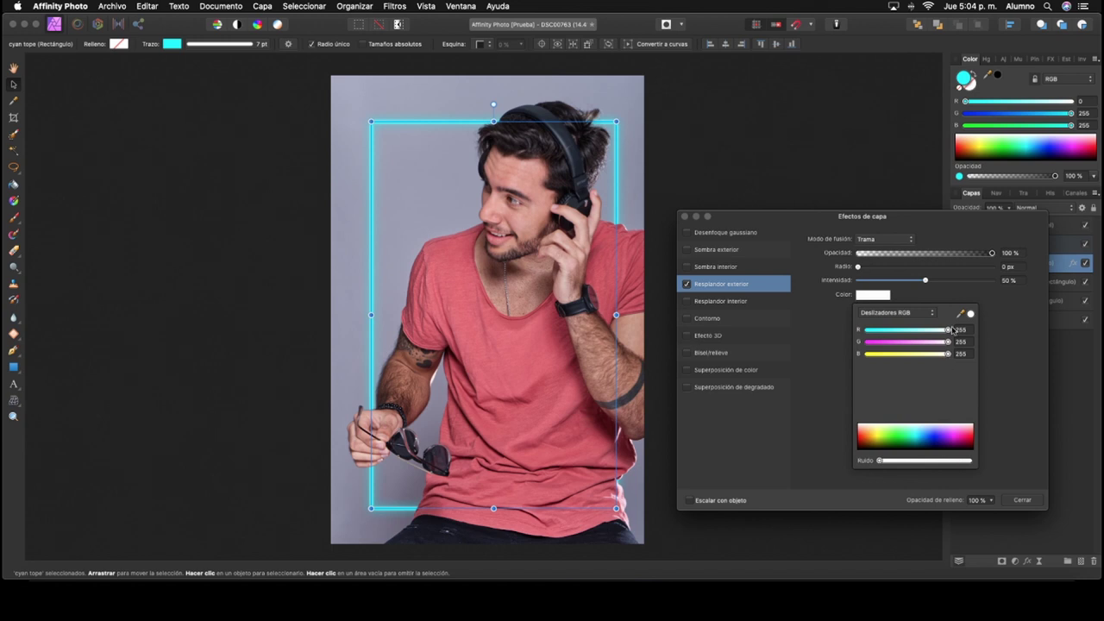
pyautogui.moveTo(949, 329); pyautogui.dragTo(855, 338)
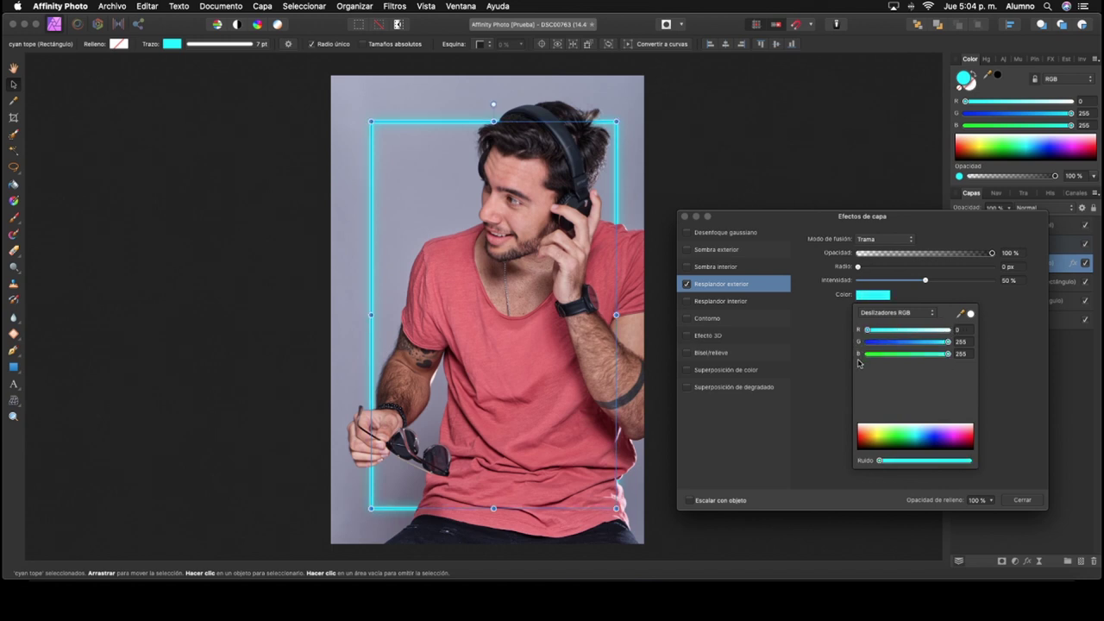
pyautogui.click(826, 366)
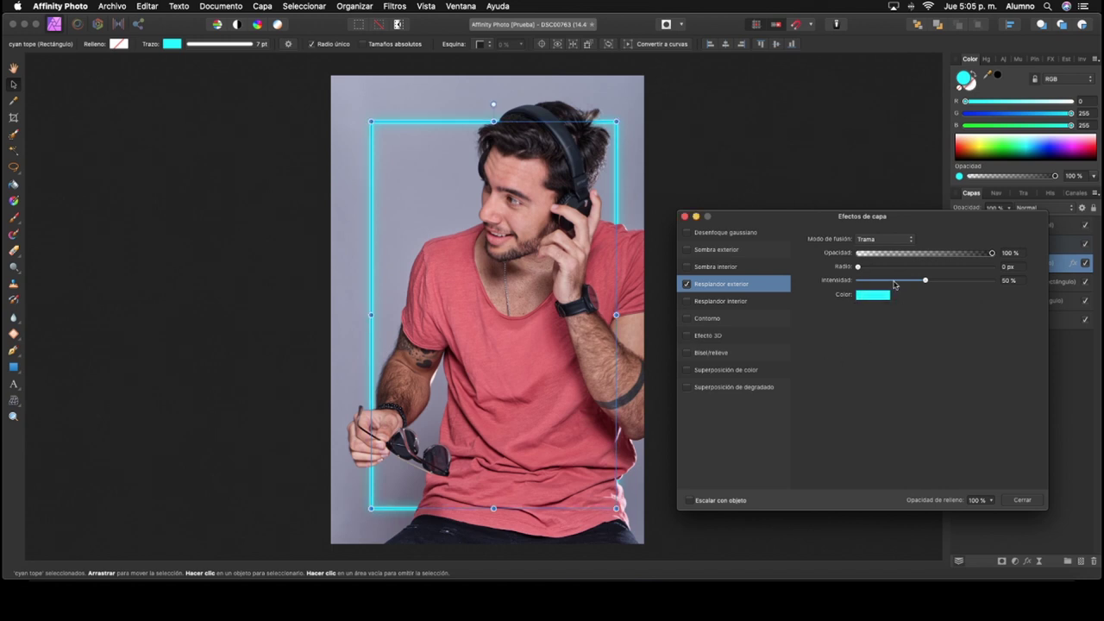
pyautogui.click(860, 269)
pyautogui.moveTo(860, 269); pyautogui.dragTo(1006, 276)
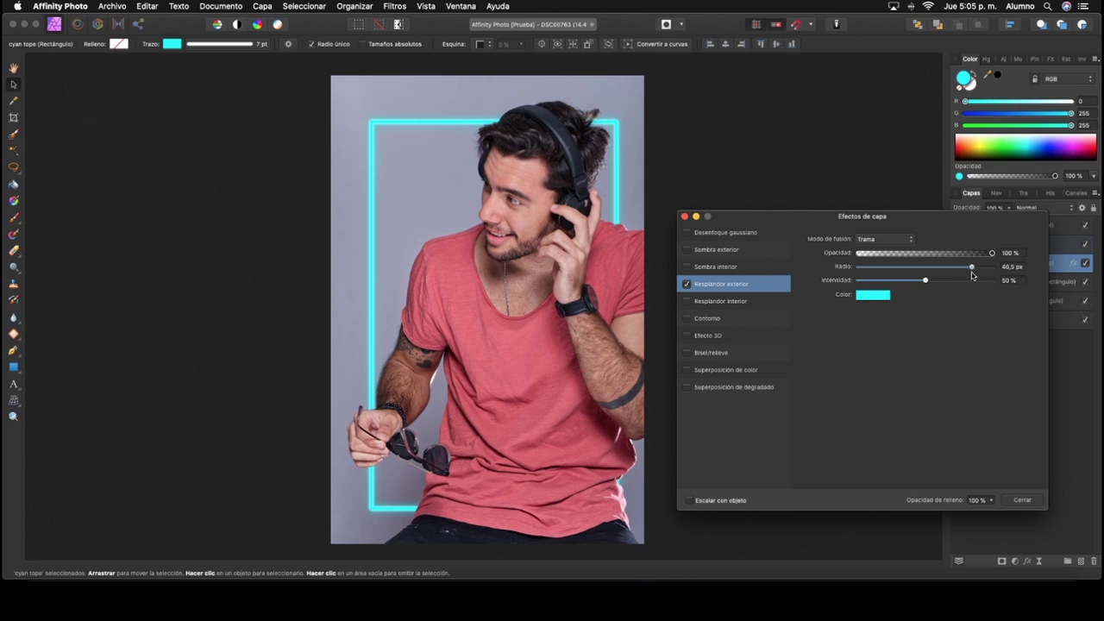
pyautogui.moveTo(1007, 274); pyautogui.dragTo(981, 275)
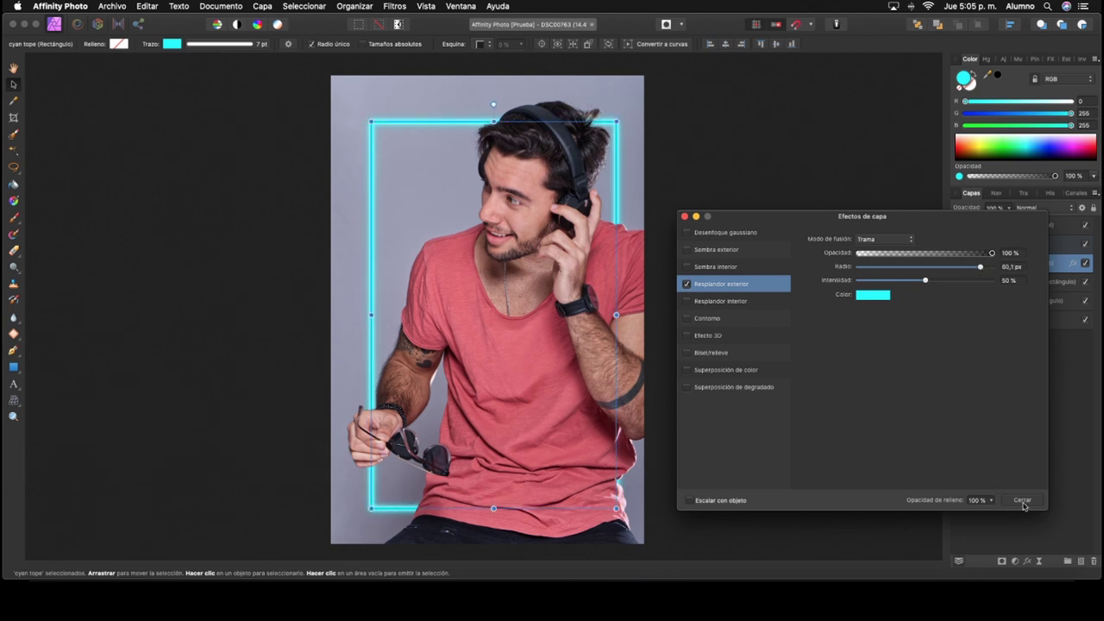
pyautogui.click(1022, 499)
# Collapse the rectangle group and add an Exposure adjustment layer above the BASE group
pyautogui.click(956, 244)
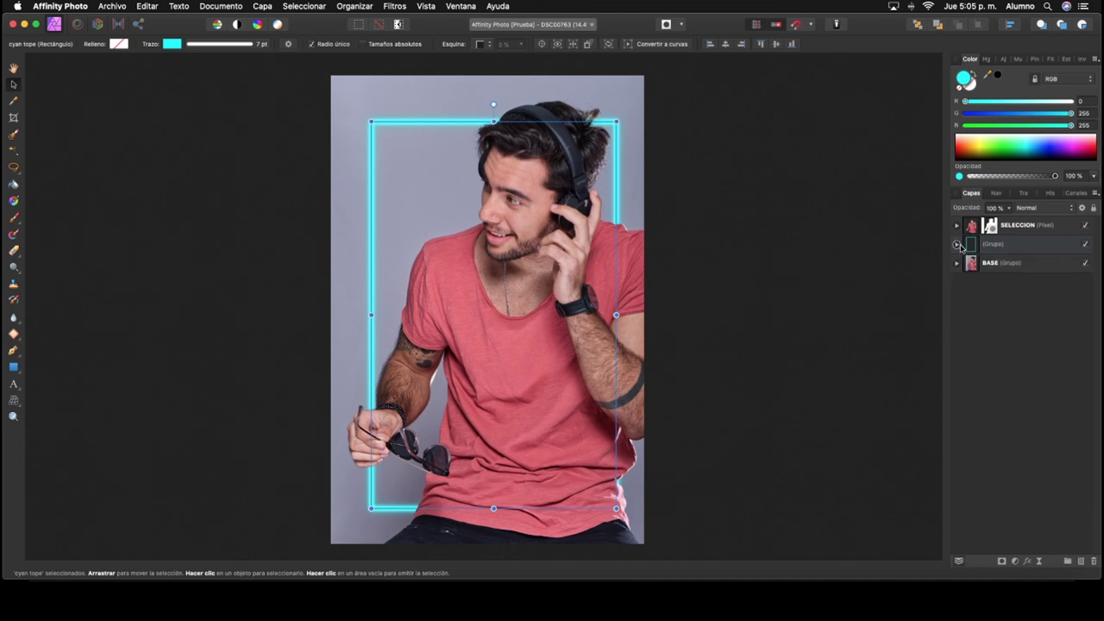
pyautogui.click(925, 290)
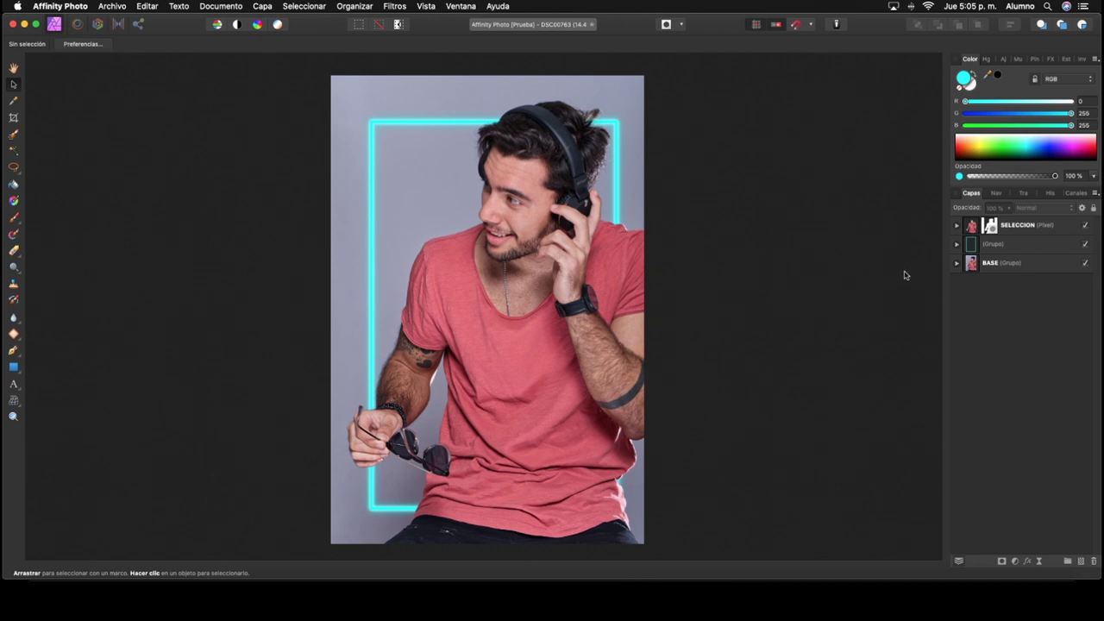
pyautogui.click(989, 263)
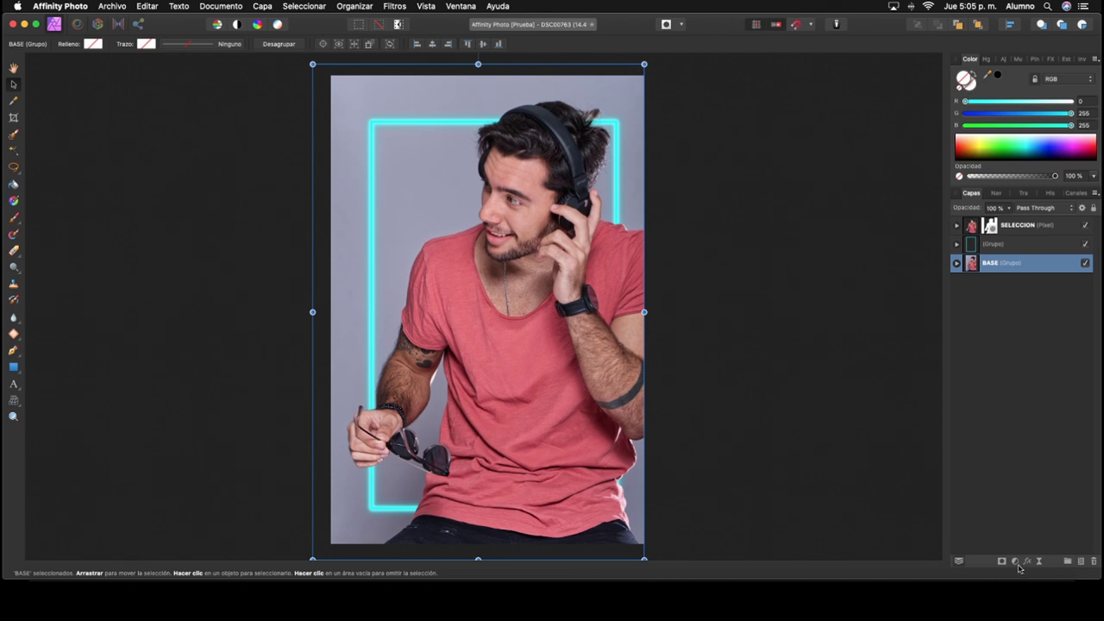
pyautogui.click(1027, 562)
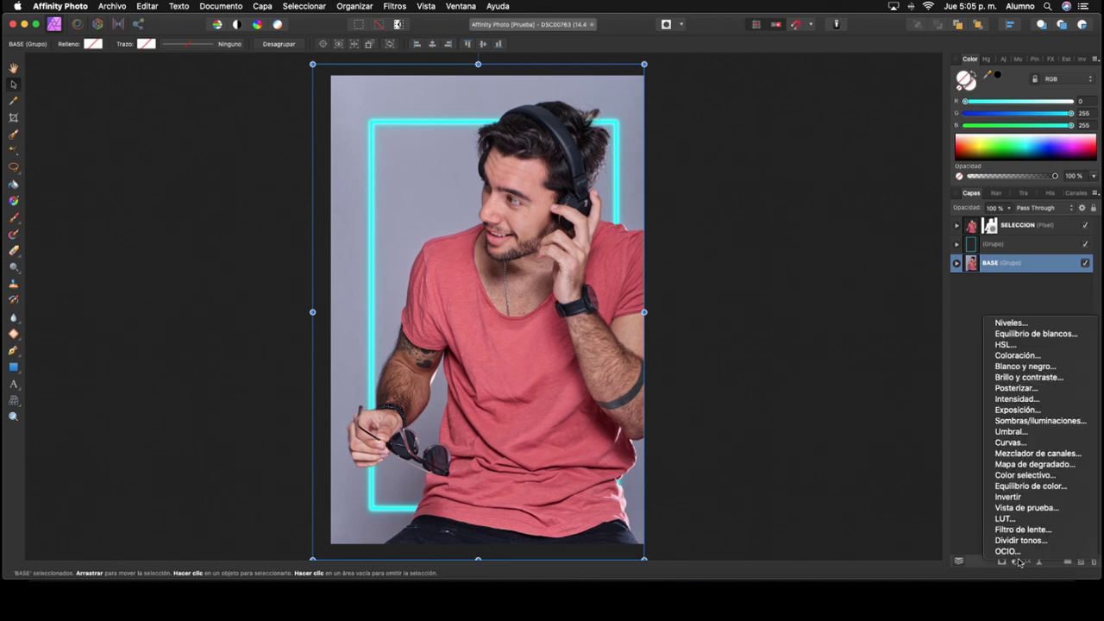
pyautogui.click(1024, 411)
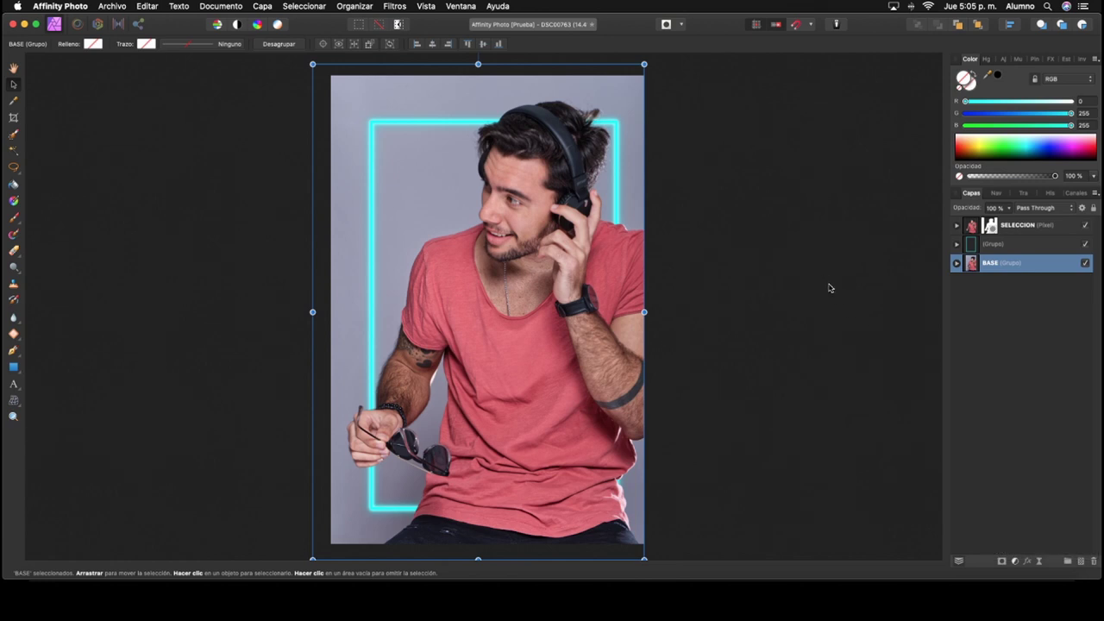
# Set the Exposure adjustment to -1 to darken the photo and close its settings
pyautogui.moveTo(846, 470); pyautogui.dragTo(870, 344)
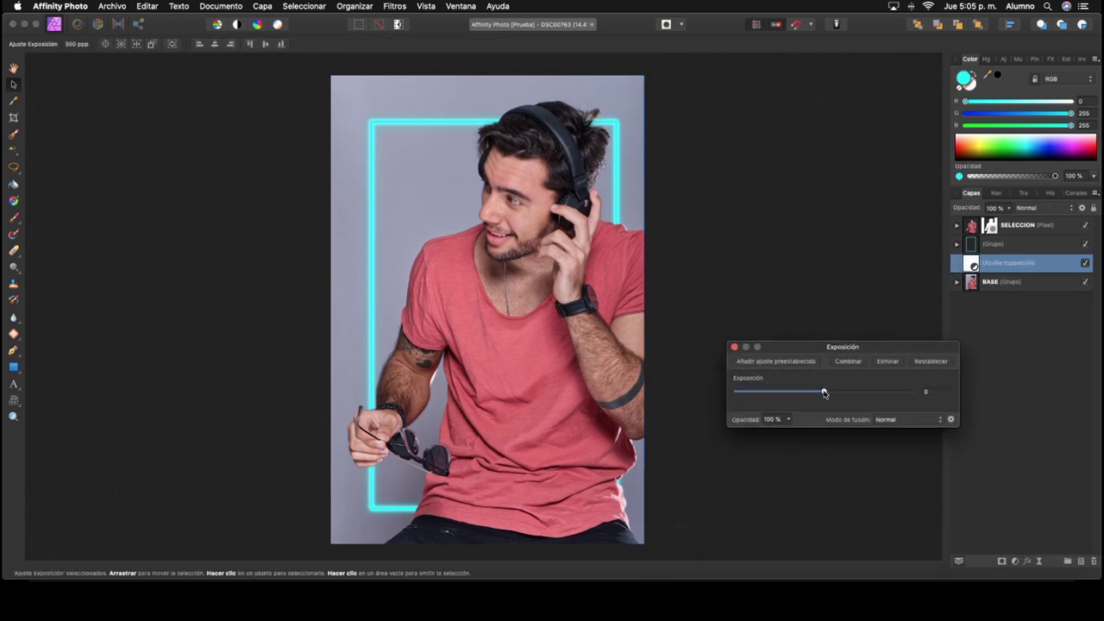
pyautogui.moveTo(824, 393)
pyautogui.mouseDown()
pyautogui.moveTo(754, 408)
pyautogui.moveTo(812, 400)
pyautogui.mouseUp()
pyautogui.doubleClick(937, 391)
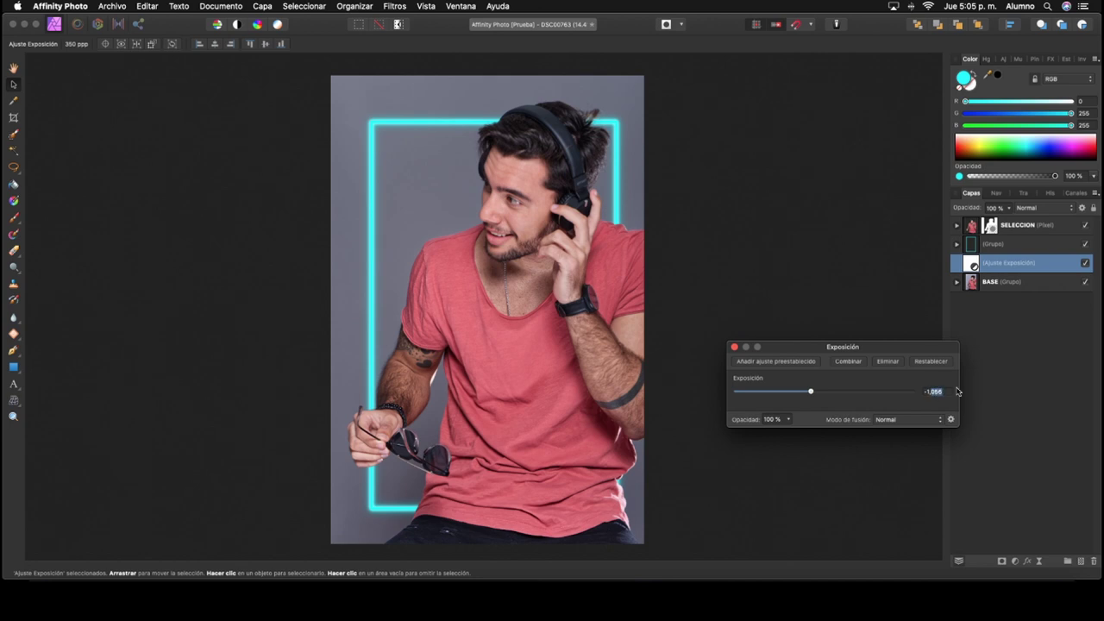
pyautogui.write('1')
pyautogui.press('Tab')
pyautogui.click(734, 346)
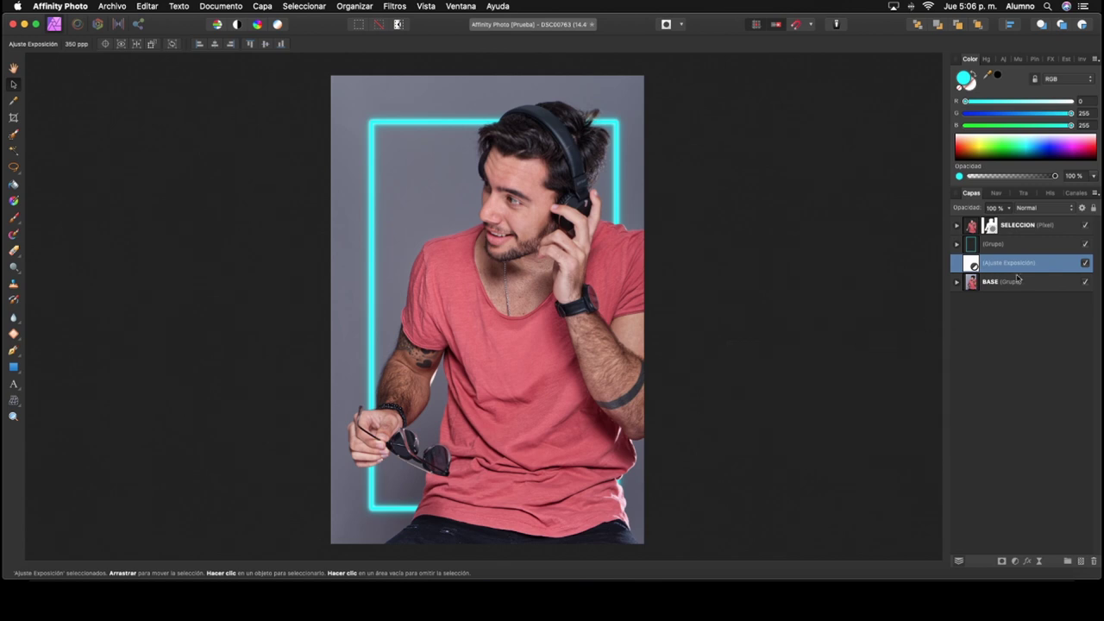
pyautogui.click(1016, 561)
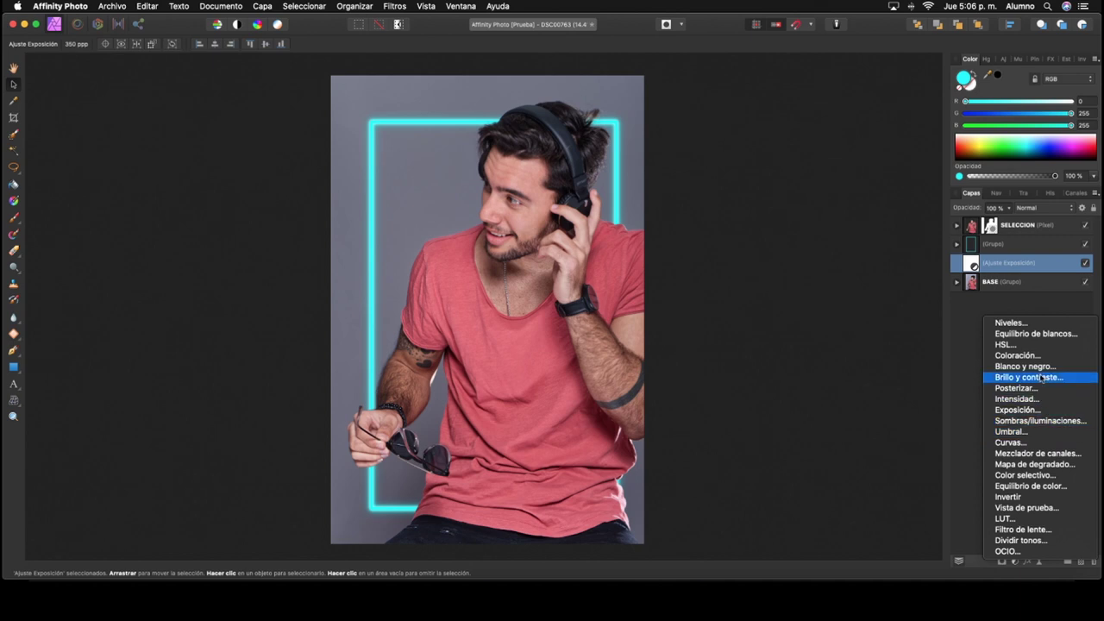
# Add a Lens Filter adjustment in cyan (RGB 0,255,255) at about 76% optical density
pyautogui.click(1022, 530)
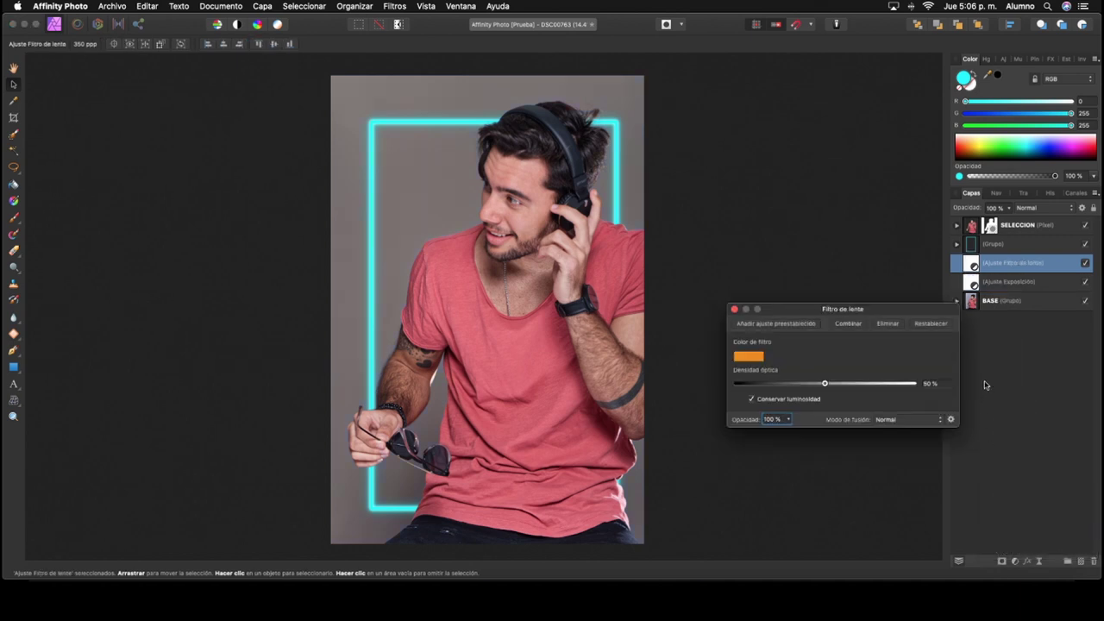
pyautogui.click(757, 360)
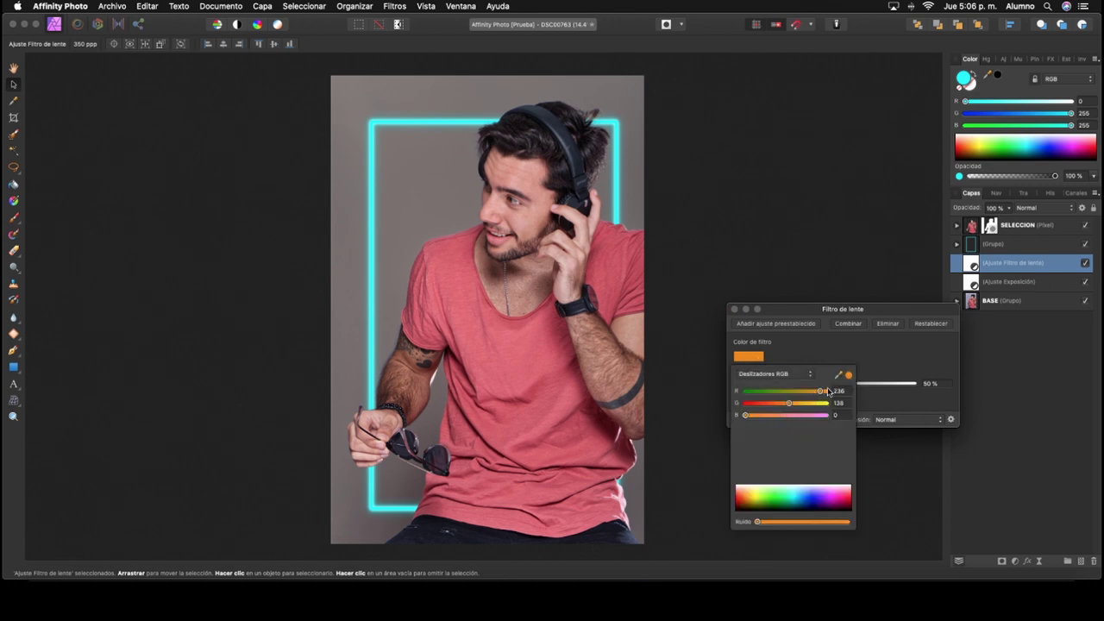
pyautogui.moveTo(820, 391)
pyautogui.mouseDown()
pyautogui.moveTo(744, 393)
pyautogui.moveTo(857, 404)
pyautogui.mouseUp()
pyautogui.moveTo(746, 416); pyautogui.dragTo(850, 418)
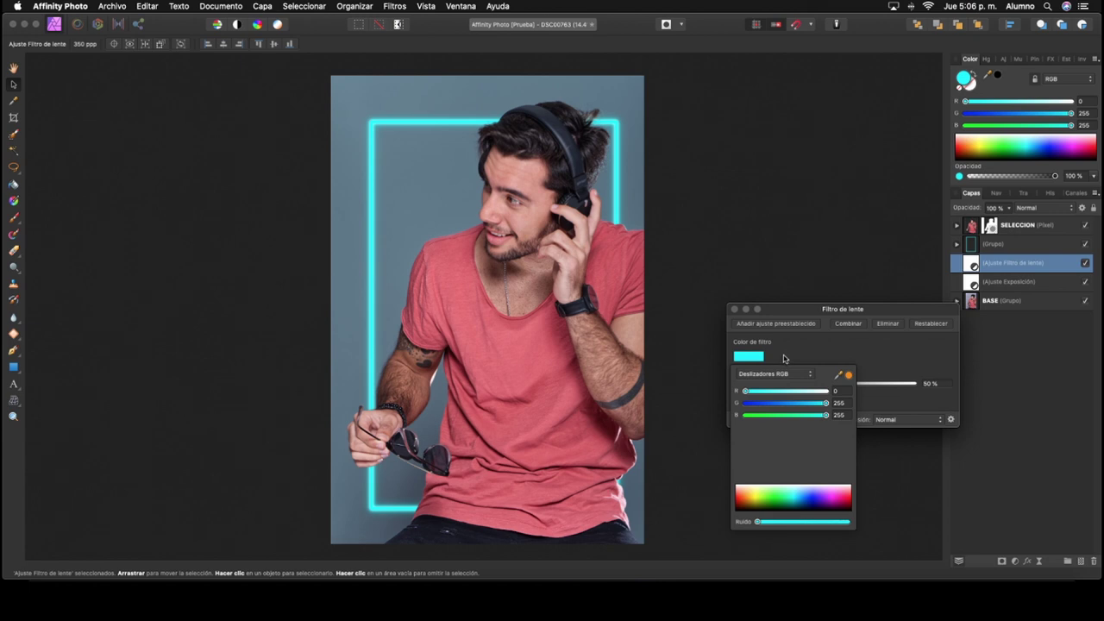
pyautogui.click(865, 369)
pyautogui.moveTo(870, 303)
pyautogui.mouseDown()
pyautogui.moveTo(883, 291)
pyautogui.moveTo(877, 254)
pyautogui.mouseUp()
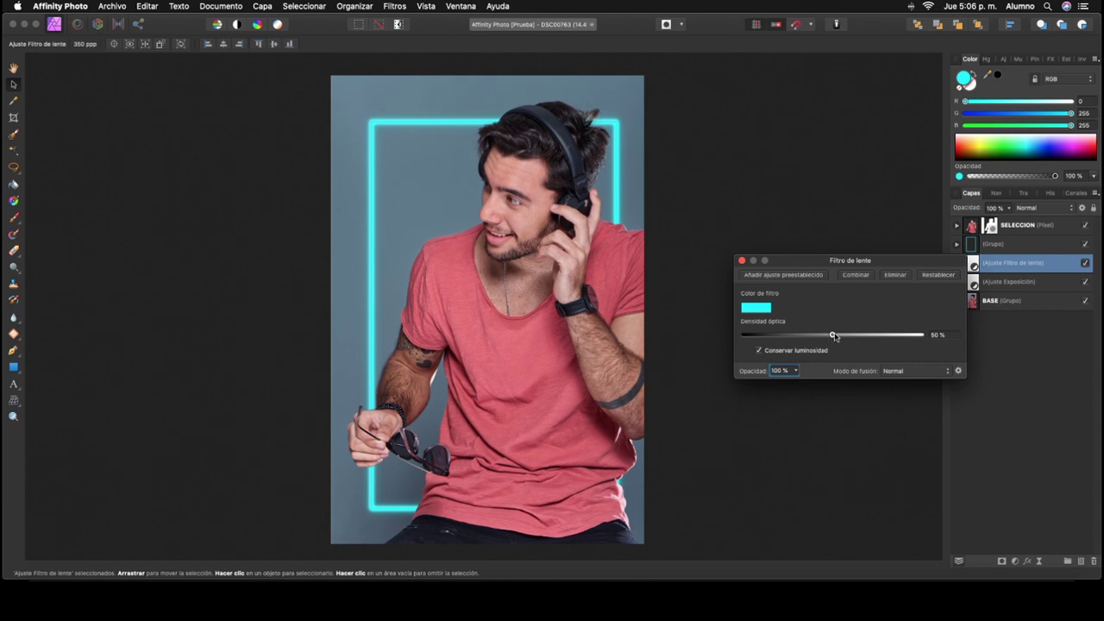
pyautogui.moveTo(833, 335); pyautogui.dragTo(961, 334)
pyautogui.moveTo(959, 334); pyautogui.dragTo(877, 353)
pyautogui.click(741, 260)
pyautogui.keyDown('shift'); pyautogui.click(1013, 281); pyautogui.keyUp('shift')
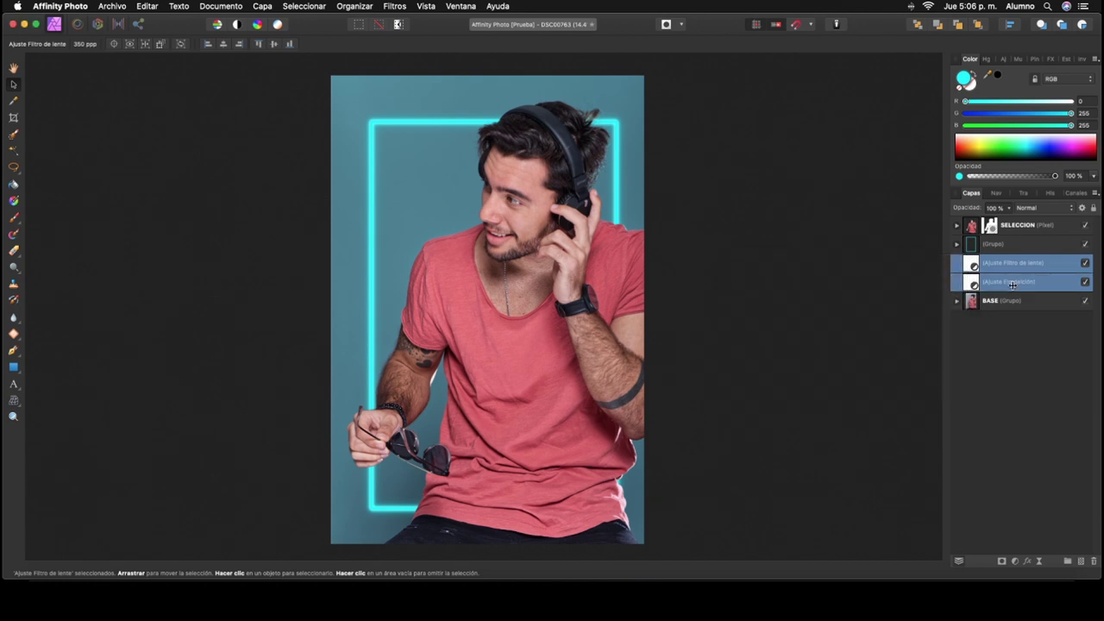
pyautogui.click(1087, 264)
pyautogui.click(1087, 264)
pyautogui.click(1087, 264)
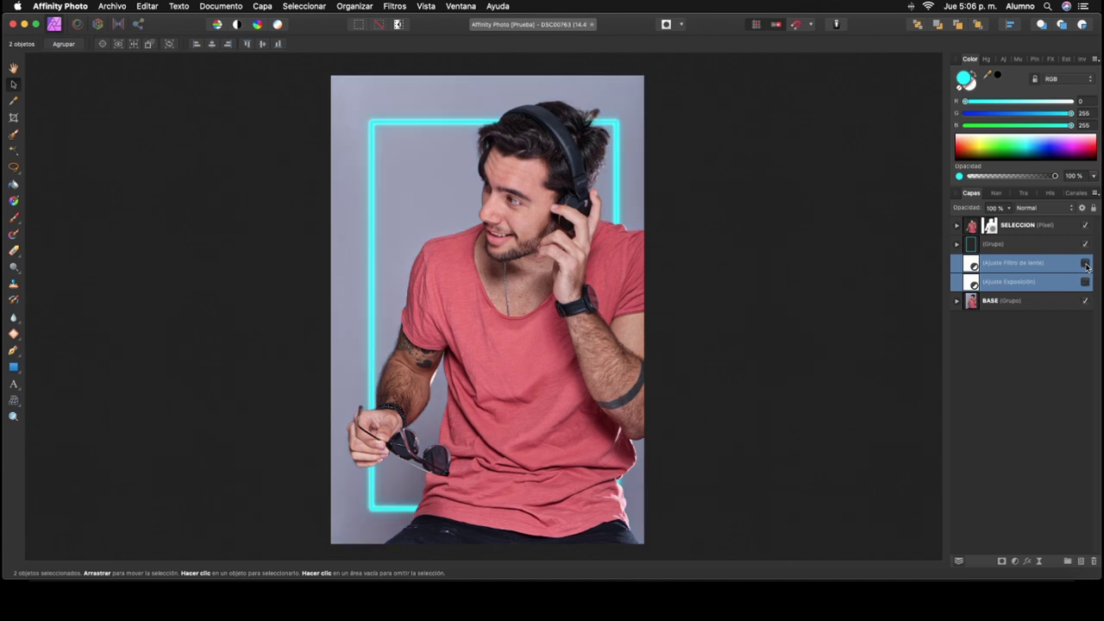
pyautogui.click(1087, 265)
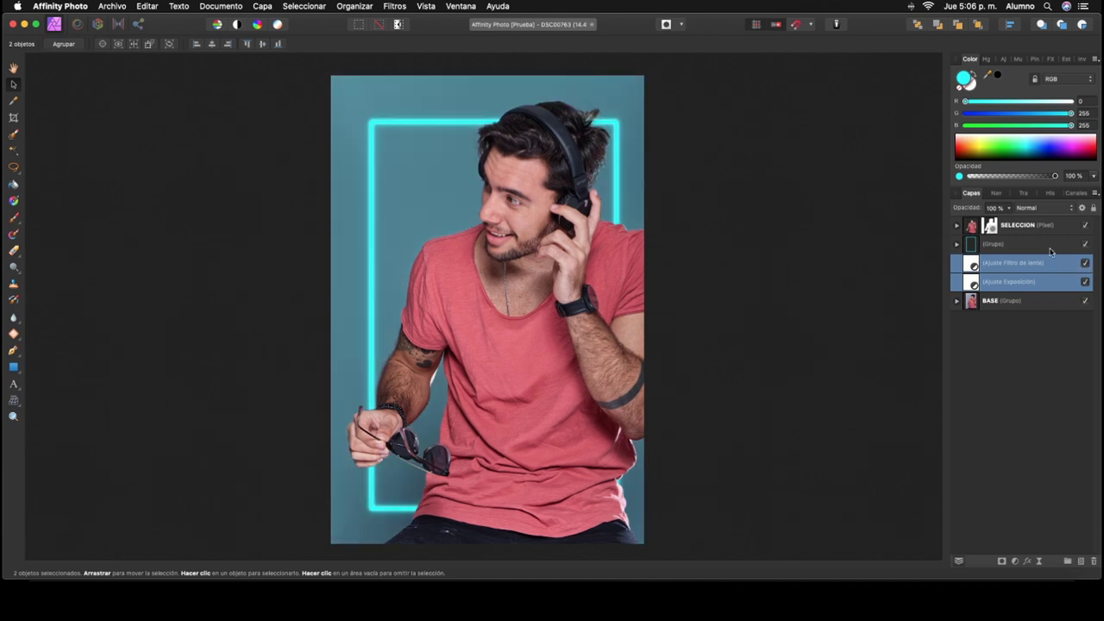
pyautogui.keyDown('shift'); pyautogui.click(1050, 246); pyautogui.keyUp('shift')
pyautogui.click(1085, 245)
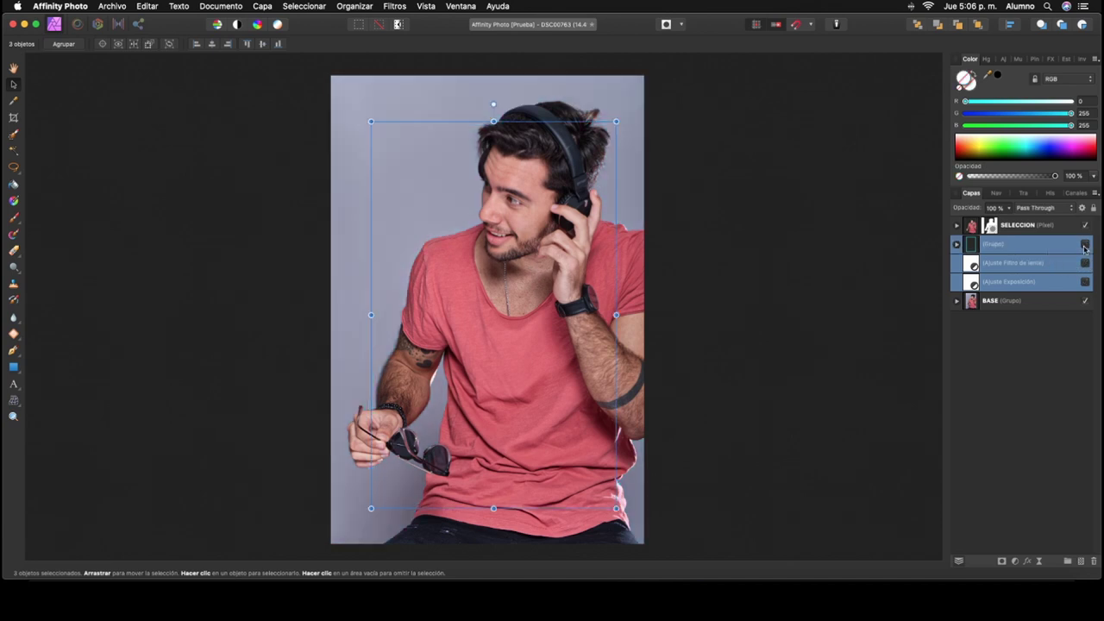
pyautogui.click(1085, 246)
pyautogui.click(1085, 246)
pyautogui.click(1085, 246)
pyautogui.click(1086, 246)
pyautogui.click(1085, 246)
pyautogui.click(1024, 344)
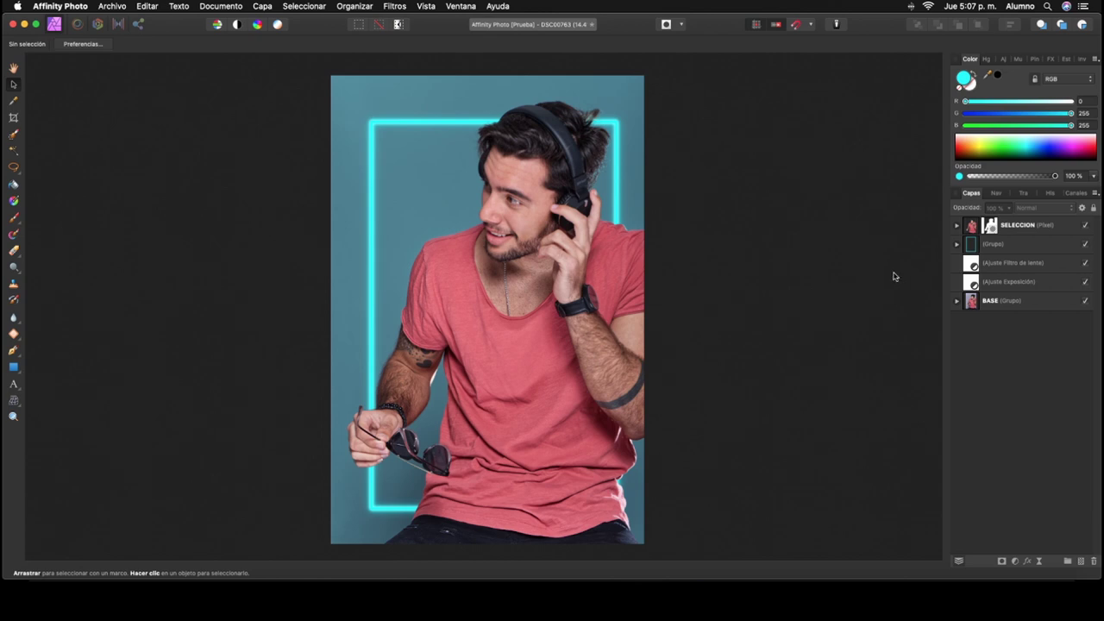
# Add a Coloración adjustment above SELECCION with hue shifted to cyan (about 182°)
pyautogui.click(976, 229)
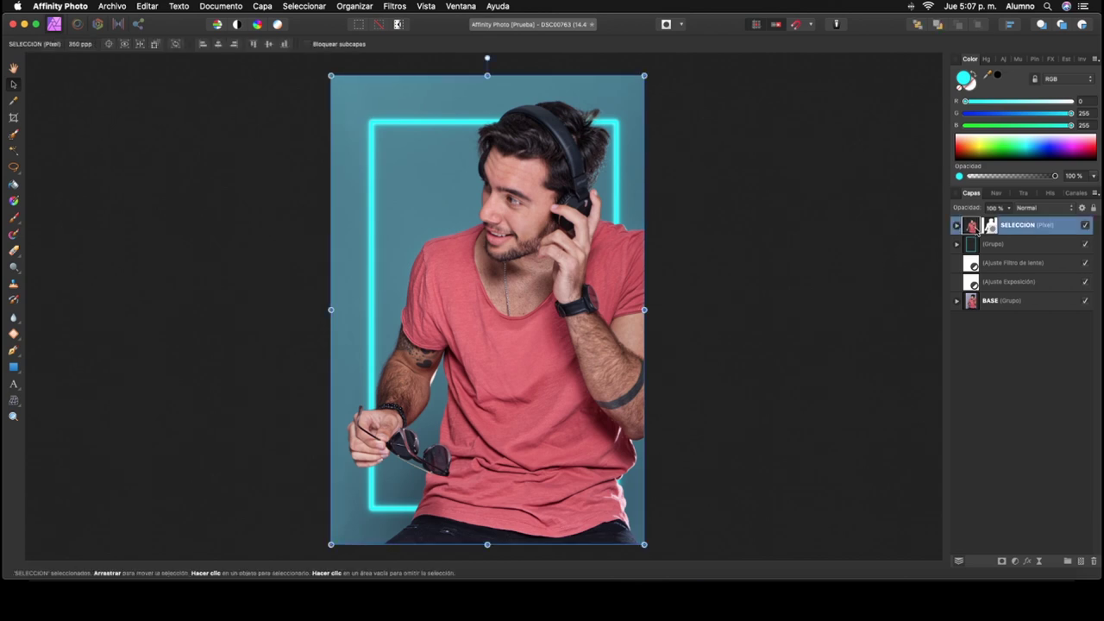
pyautogui.click(956, 225)
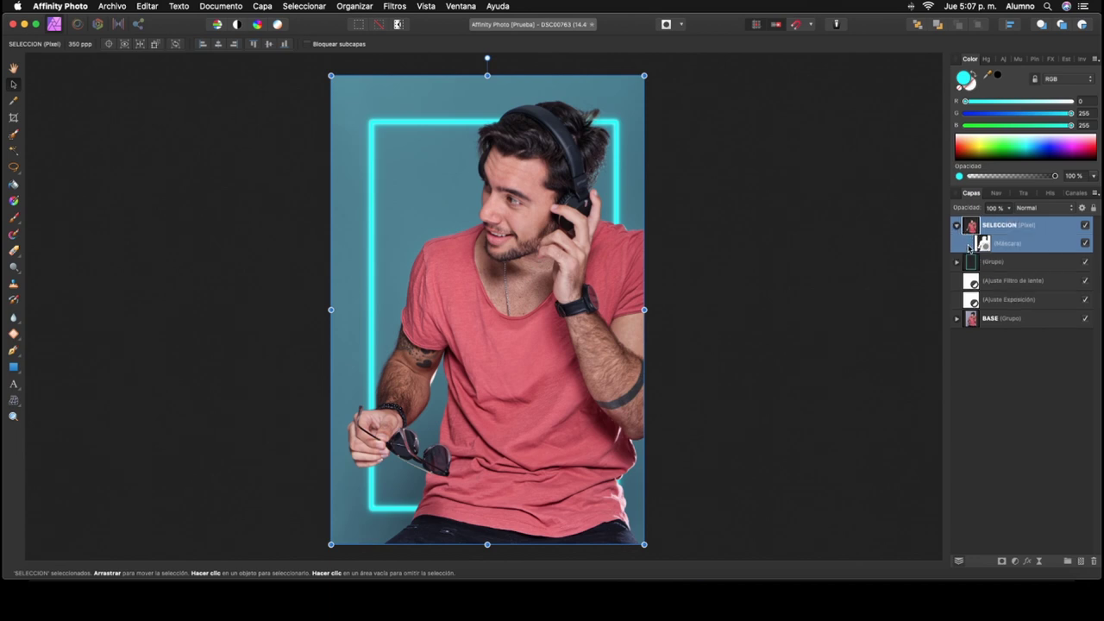
pyautogui.click(1016, 562)
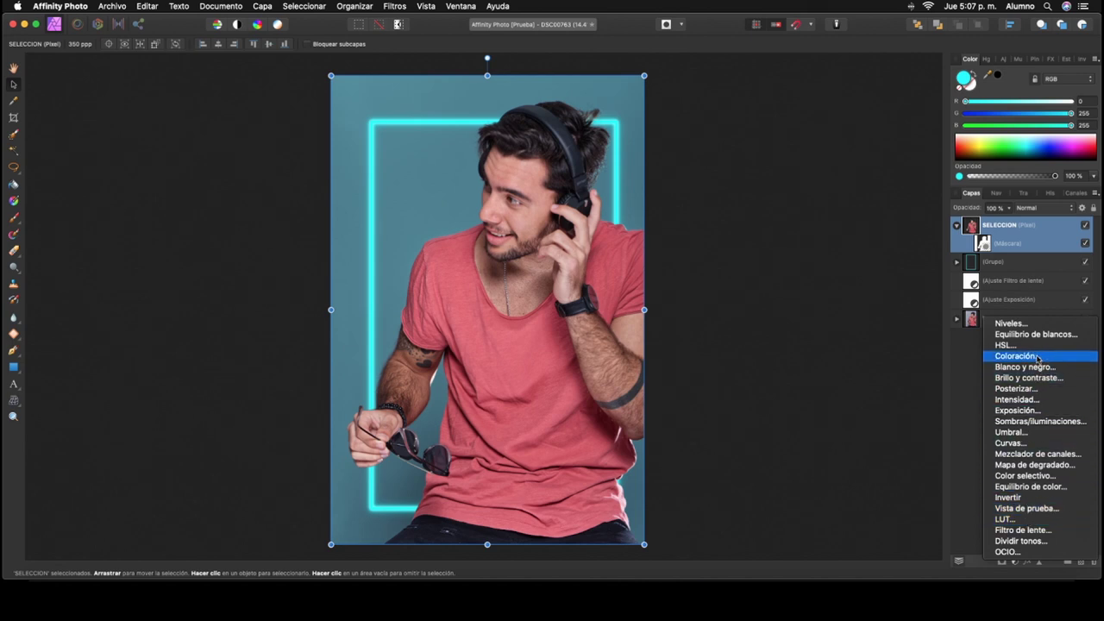
pyautogui.click(1038, 357)
pyautogui.moveTo(896, 263); pyautogui.dragTo(896, 251)
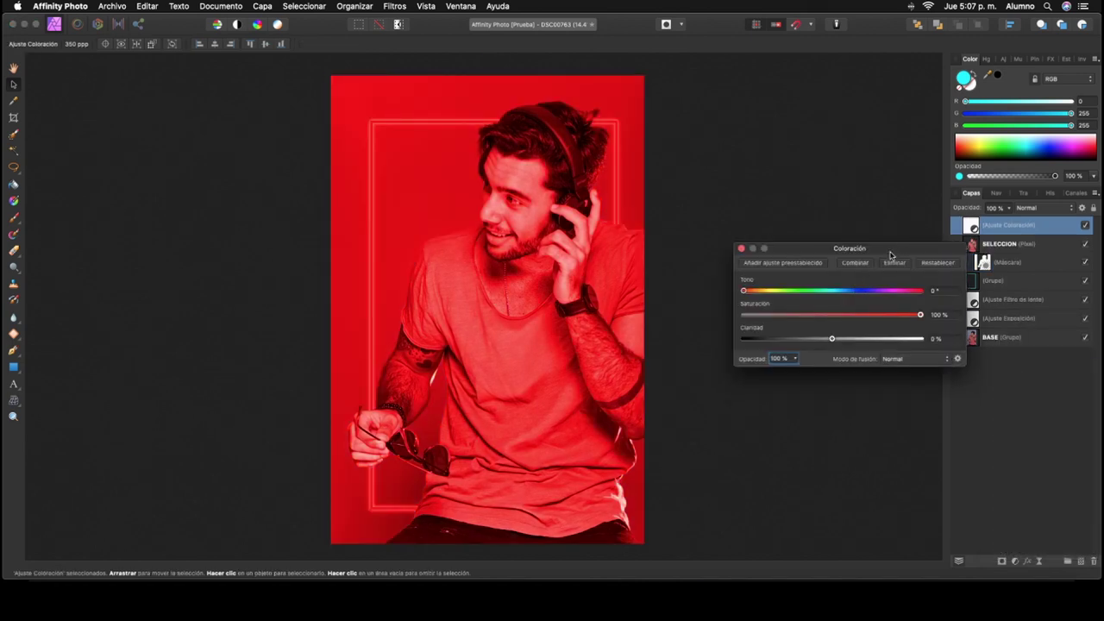
pyautogui.moveTo(750, 290)
pyautogui.mouseDown()
pyautogui.moveTo(848, 291)
pyautogui.moveTo(835, 298)
pyautogui.mouseUp()
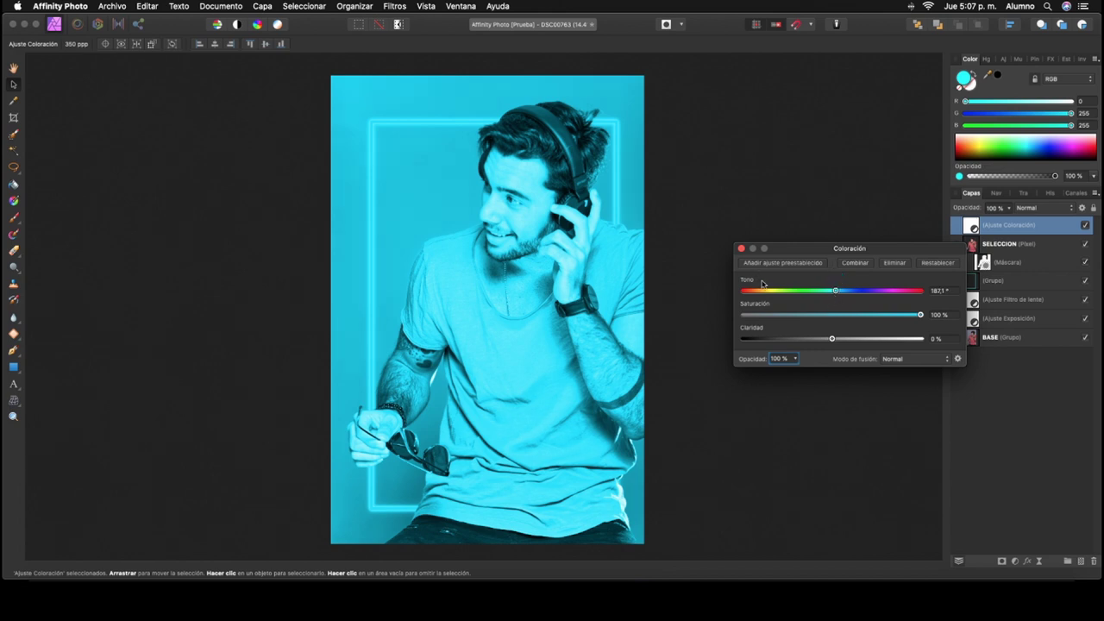
pyautogui.click(741, 249)
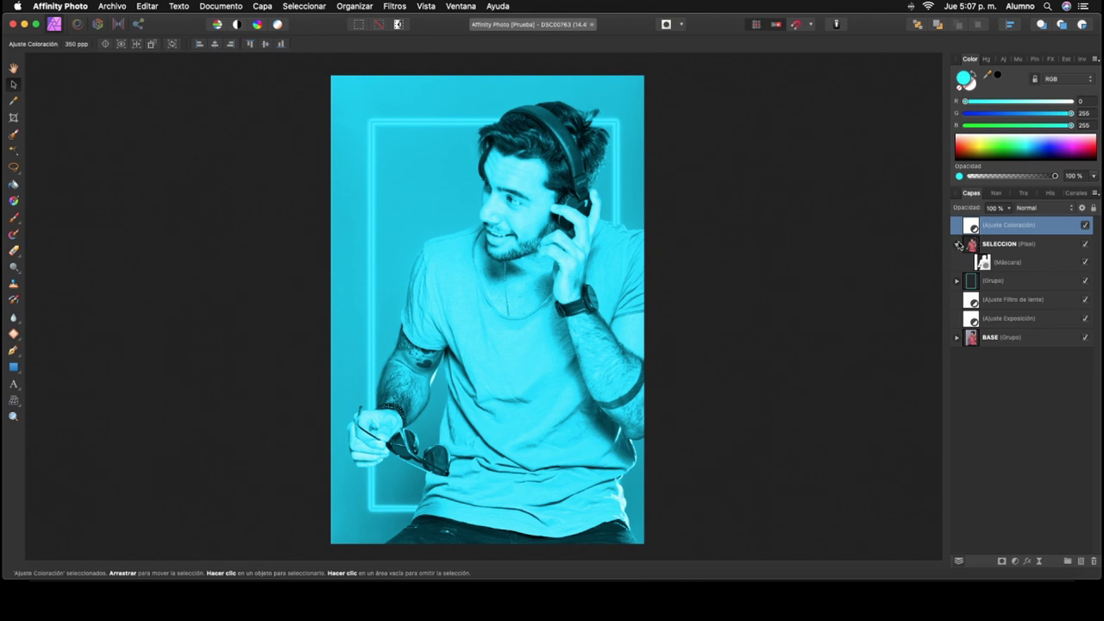
# Nest the Coloración adjustment under the SELECCION layer's mask and select it
pyautogui.moveTo(975, 229); pyautogui.dragTo(984, 262)
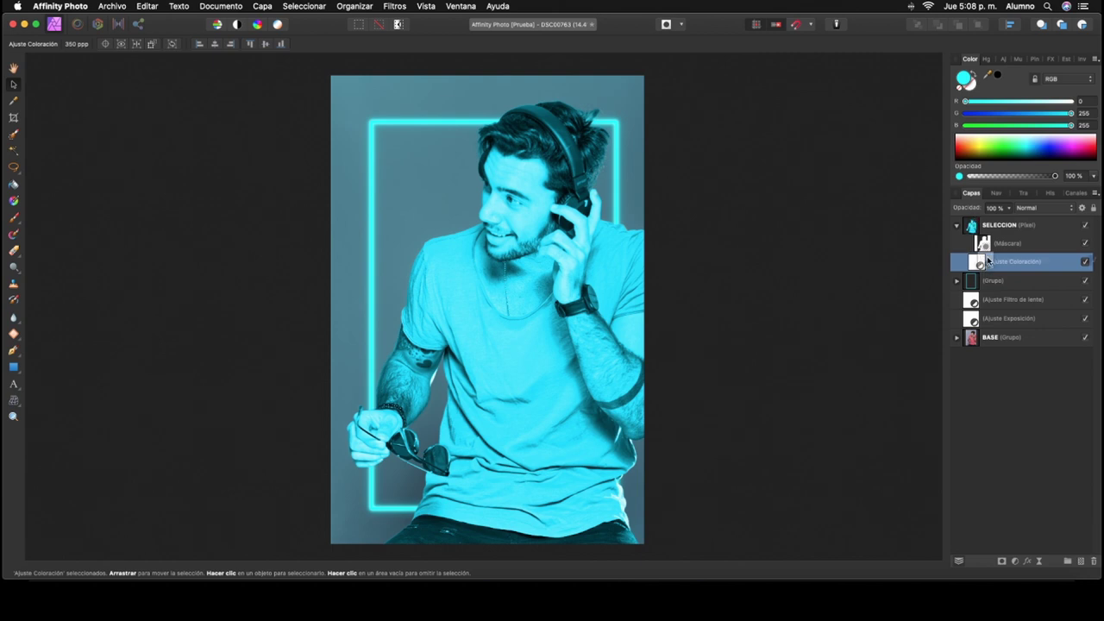
pyautogui.moveTo(980, 263); pyautogui.dragTo(990, 248)
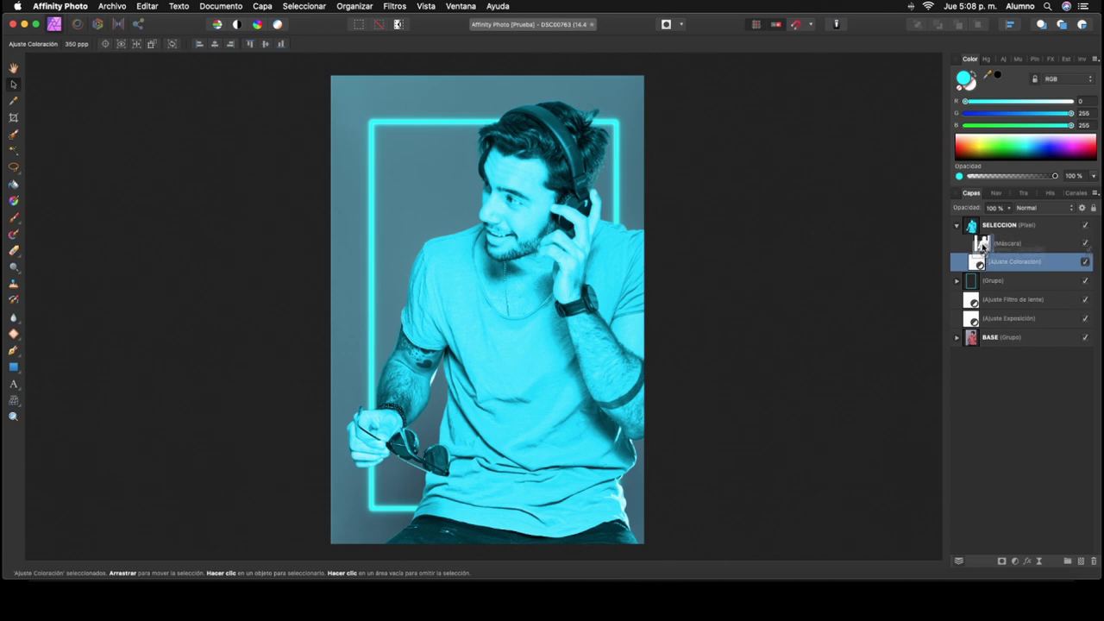
pyautogui.moveTo(981, 252); pyautogui.dragTo(982, 253)
pyautogui.click(986, 265)
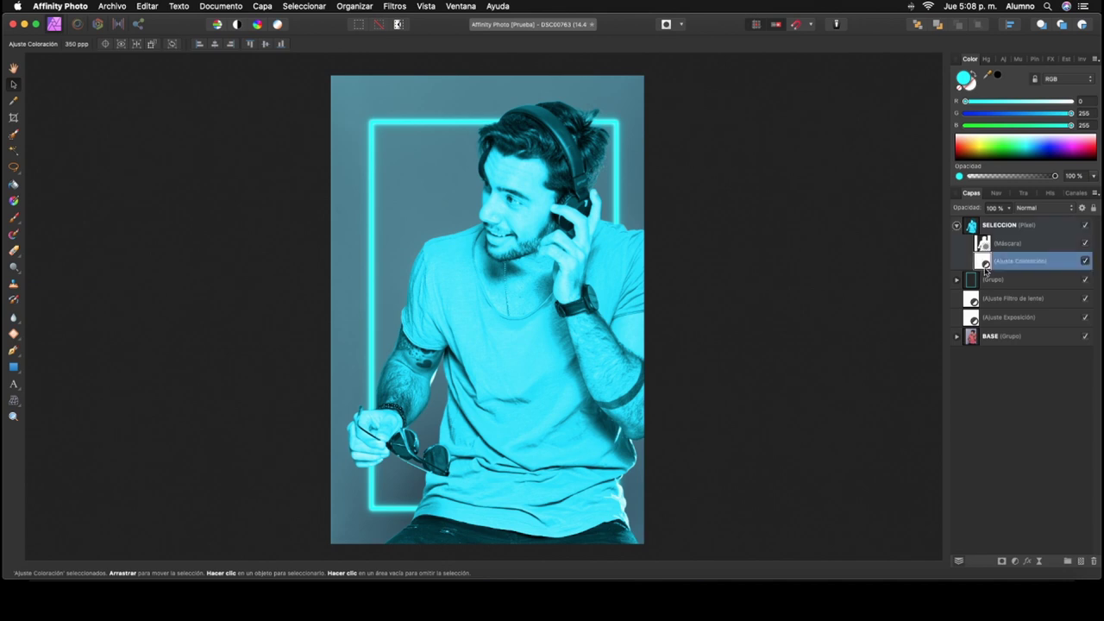
# Compare the cyan tint on and off, invert its mask to hide it, and save
pyautogui.click(1086, 261)
pyautogui.click(1085, 261)
pyautogui.click(1086, 261)
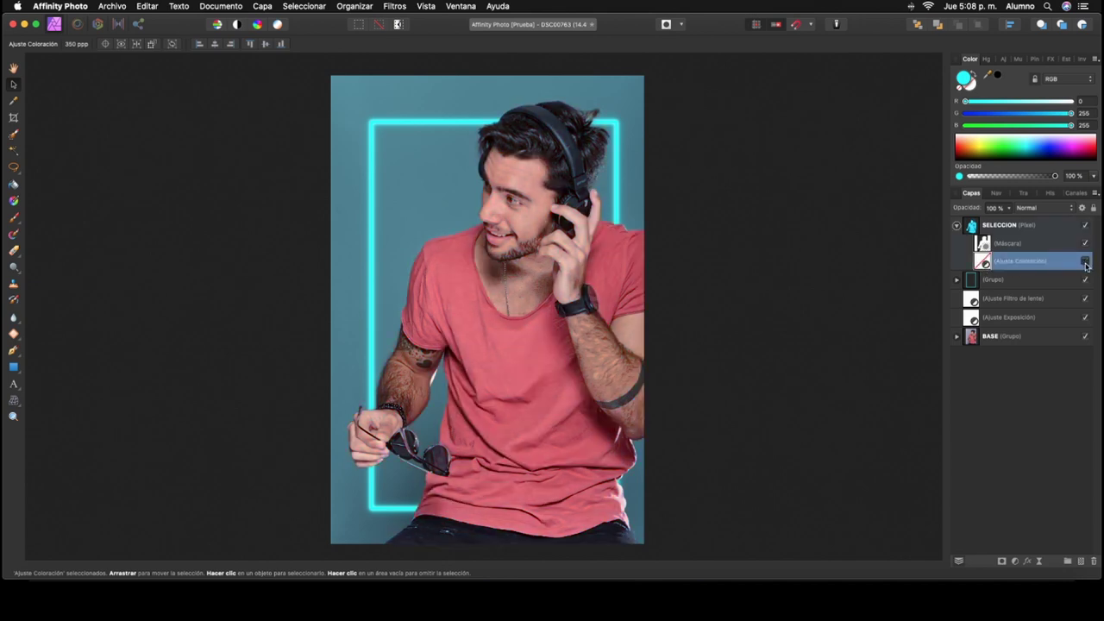
pyautogui.click(1086, 261)
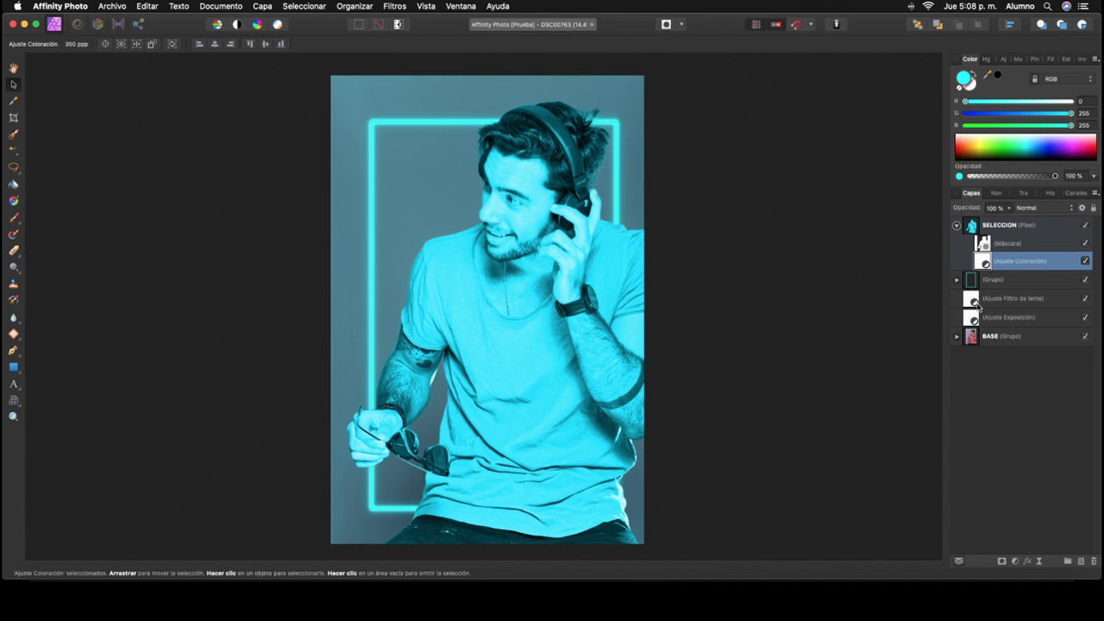
pyautogui.press('super+i')
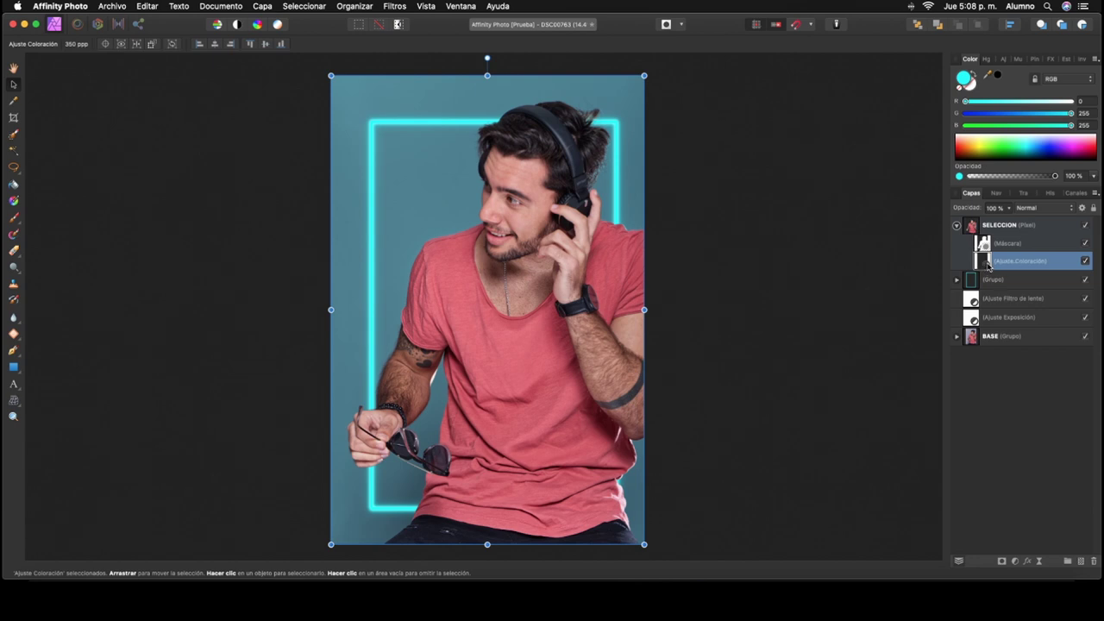
pyautogui.press('super+s')
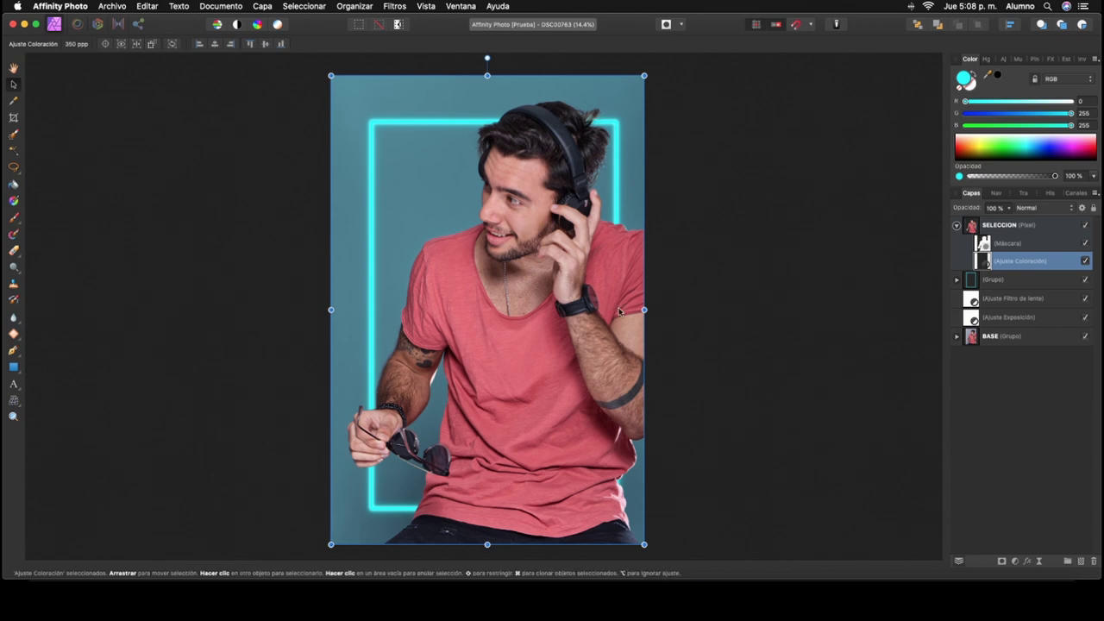
# Choose the Paint Brush with 20% opacity and 20% flow
pyautogui.click(12, 218)
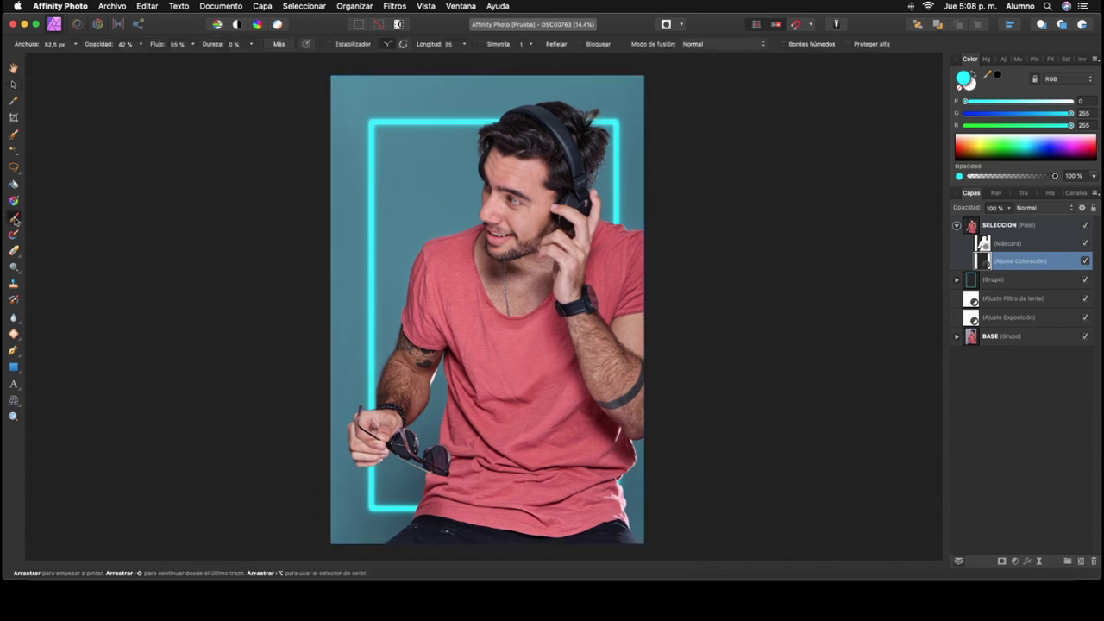
pyautogui.click(125, 44)
pyautogui.write('20')
pyautogui.press('Tab')
pyautogui.write('2')
pyautogui.press('Tab')
# Set the brush to white at about 447 px and paint a soft stroke over the hair by the headphones
pyautogui.click(971, 83)
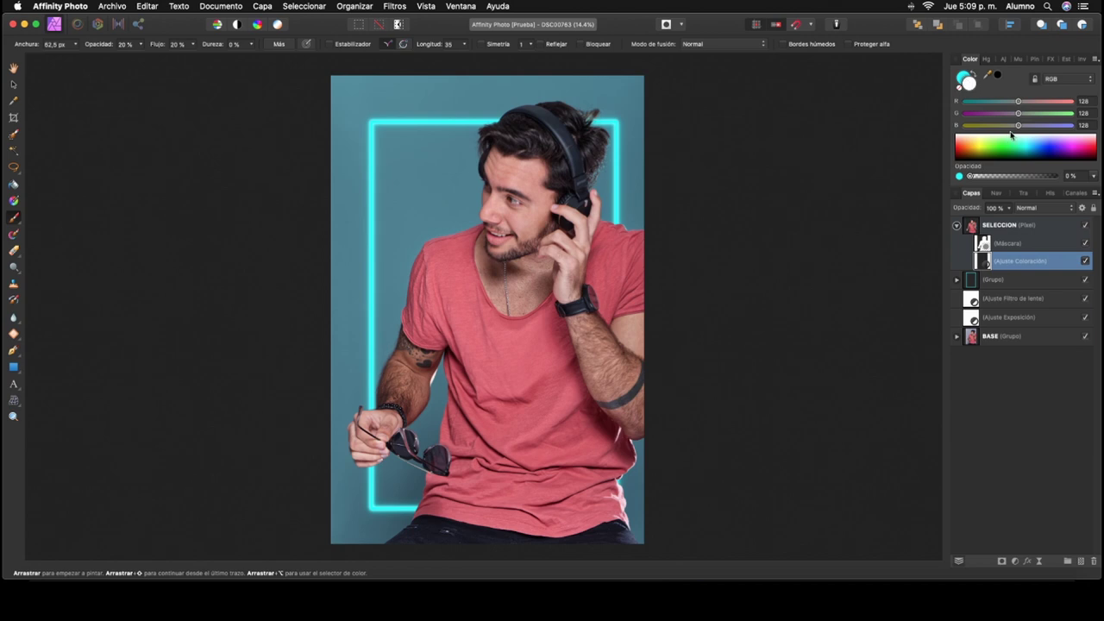
pyautogui.click(965, 79)
pyautogui.moveTo(966, 101); pyautogui.dragTo(1098, 110)
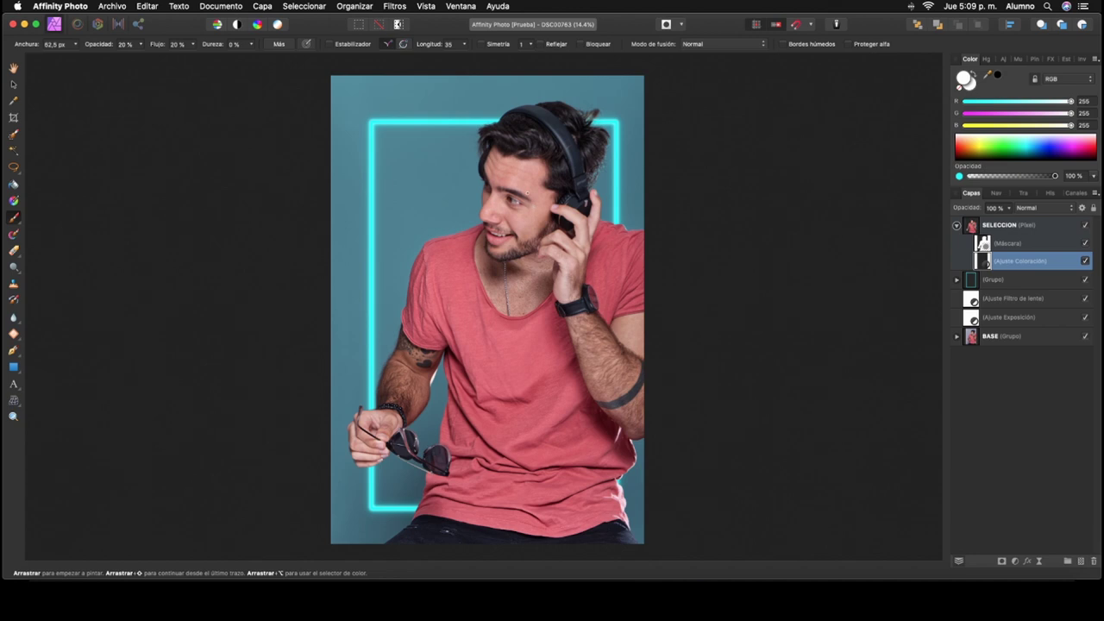
pyautogui.moveTo(529, 191); pyautogui.dragTo(529, 186)
pyautogui.moveTo(596, 186)
pyautogui.mouseDown()
pyautogui.moveTo(608, 130)
pyautogui.moveTo(594, 135)
pyautogui.mouseUp()
pyautogui.click(998, 193)
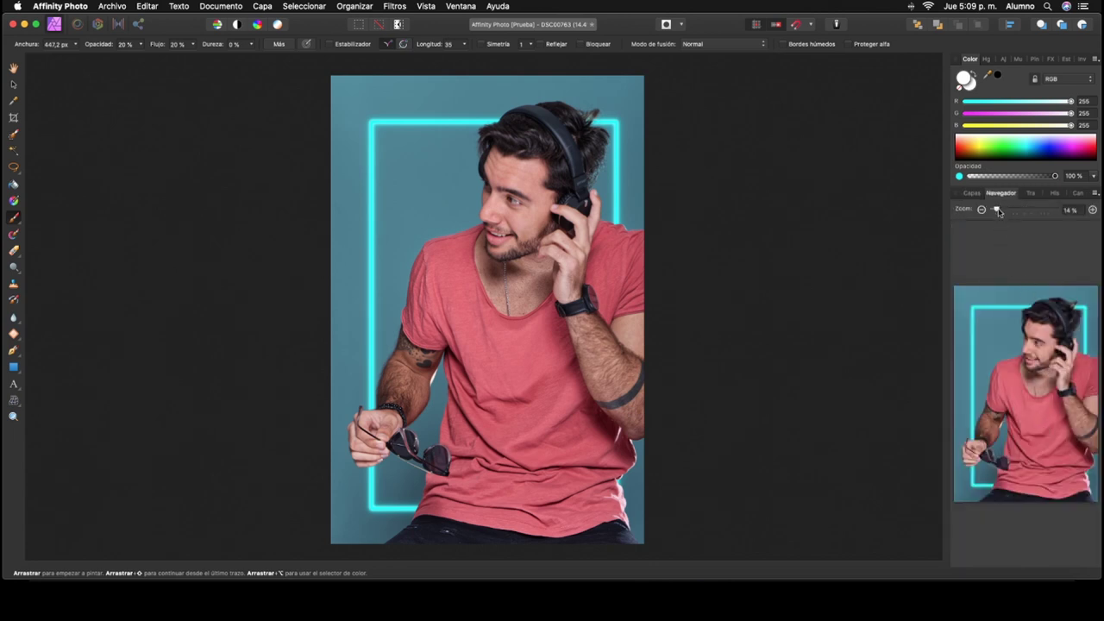
# Zoom in on the hair, headphones and ear area and return to the Layers panel
pyautogui.moveTo(997, 208); pyautogui.dragTo(1013, 210)
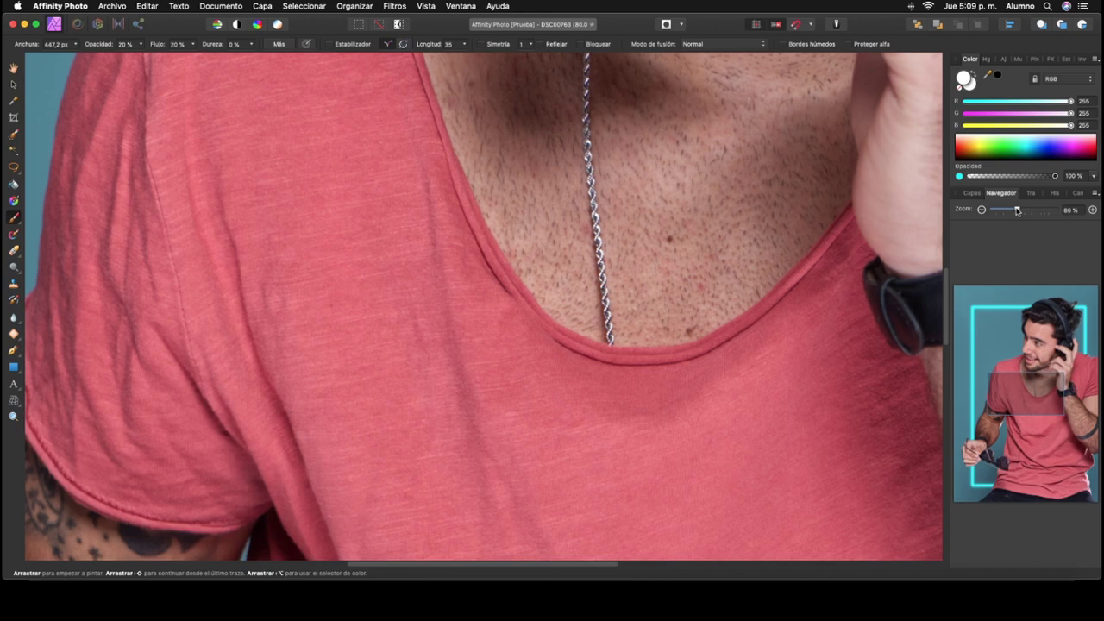
pyautogui.moveTo(1030, 399); pyautogui.dragTo(1042, 321)
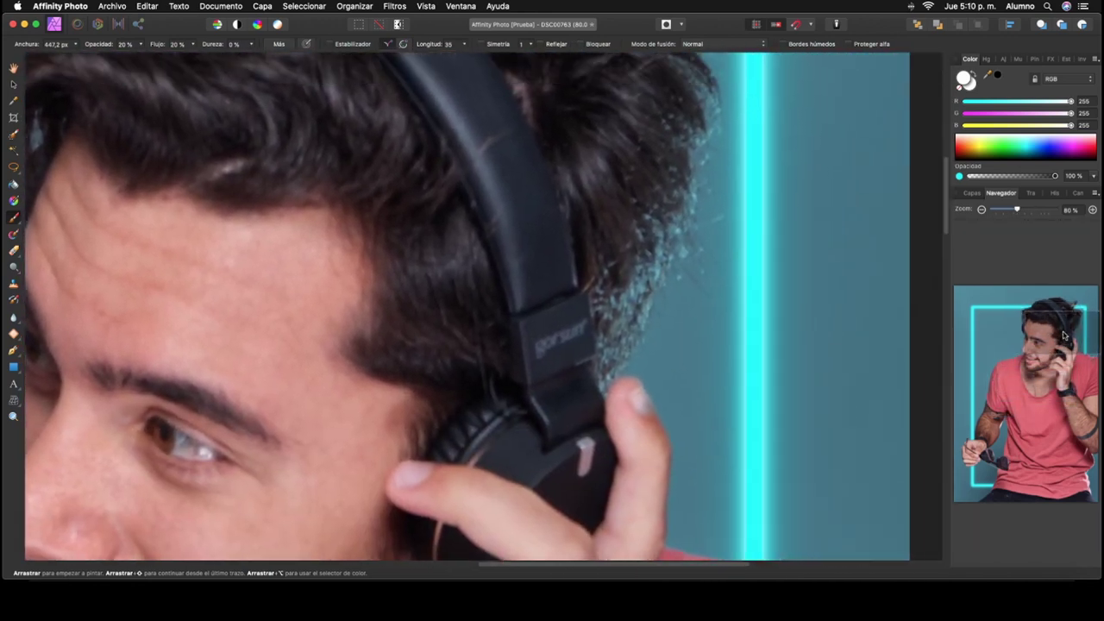
pyautogui.moveTo(1042, 321); pyautogui.dragTo(1062, 341)
pyautogui.moveTo(685, 229); pyautogui.dragTo(658, 214)
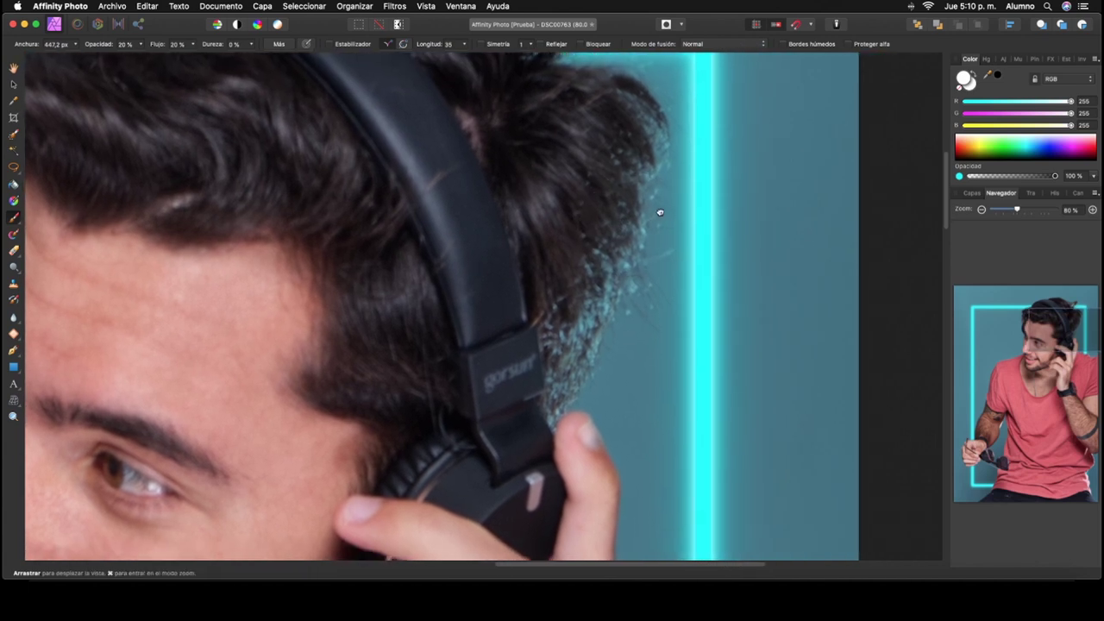
pyautogui.click(972, 193)
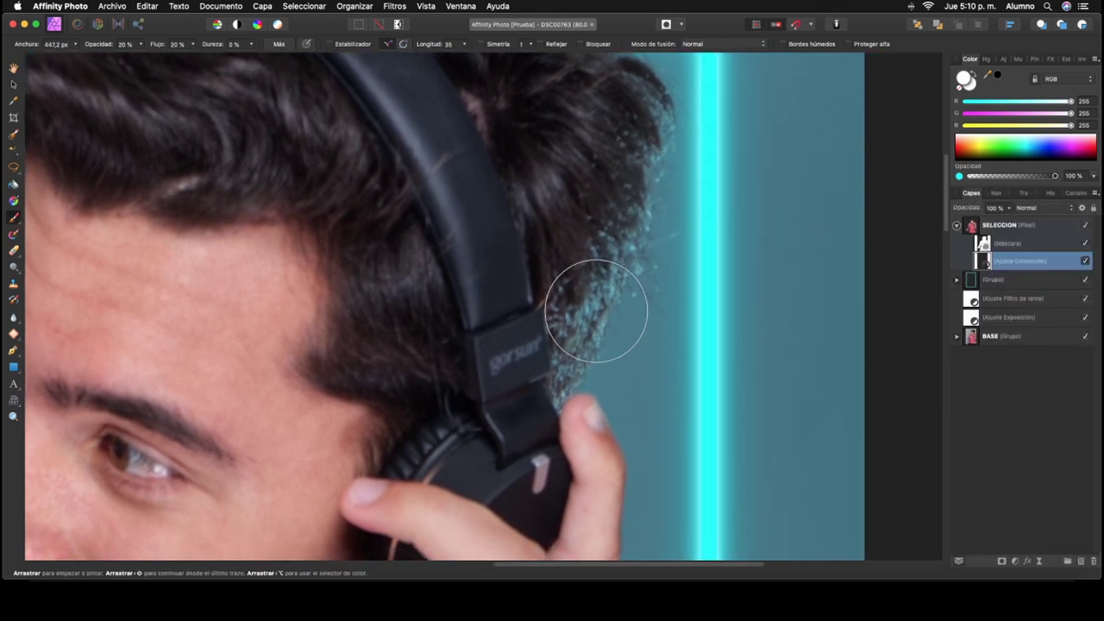
# Paint soft white along the hairline and forehead edges
pyautogui.scroll(5, 638, 413)
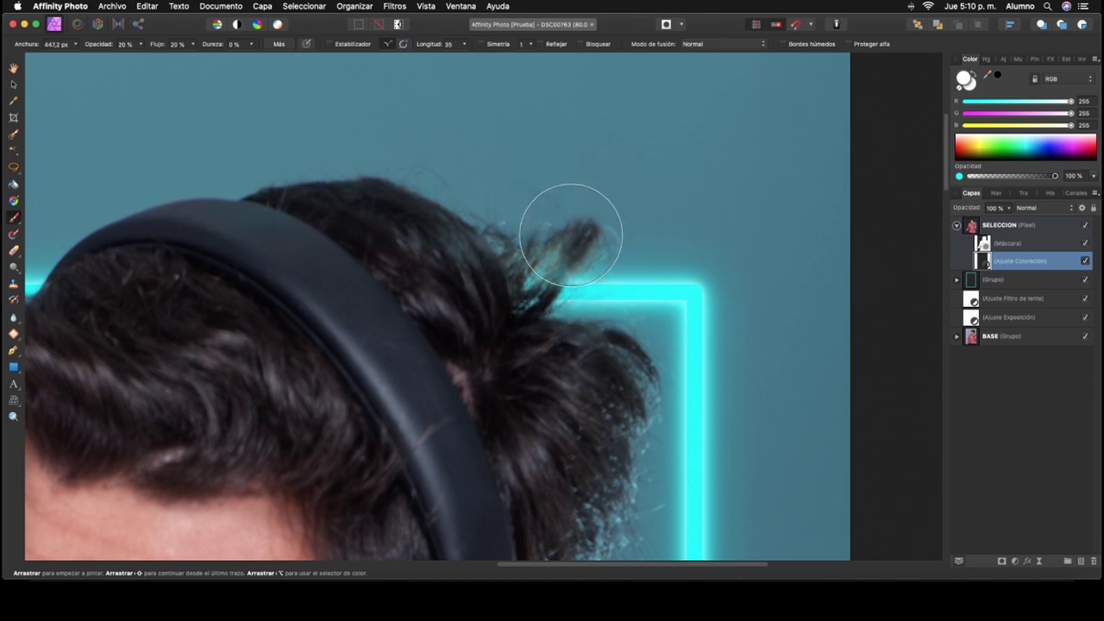
pyautogui.scroll(-5, 616, 369)
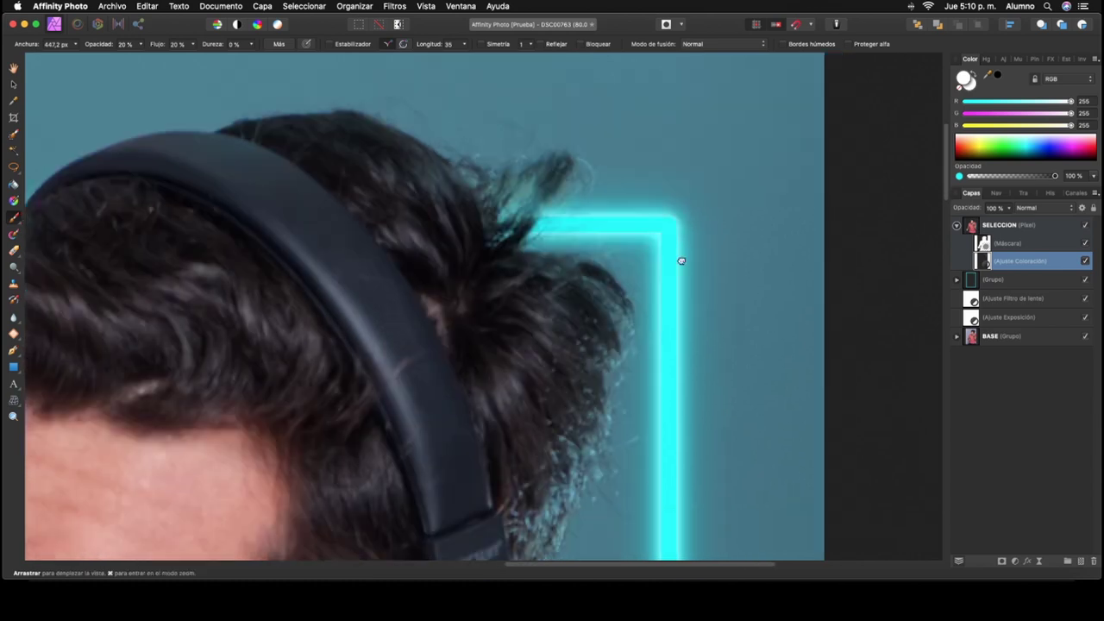
pyautogui.scroll(-6, 616, 296)
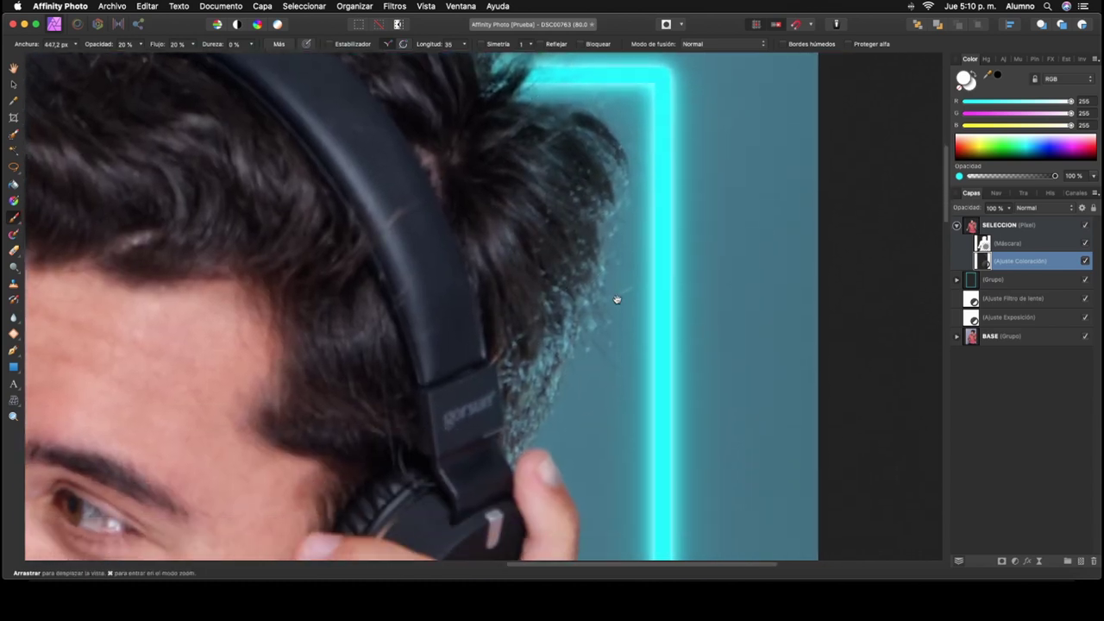
pyautogui.scroll(8, 642, 341)
pyautogui.scroll(-2, 643, 341)
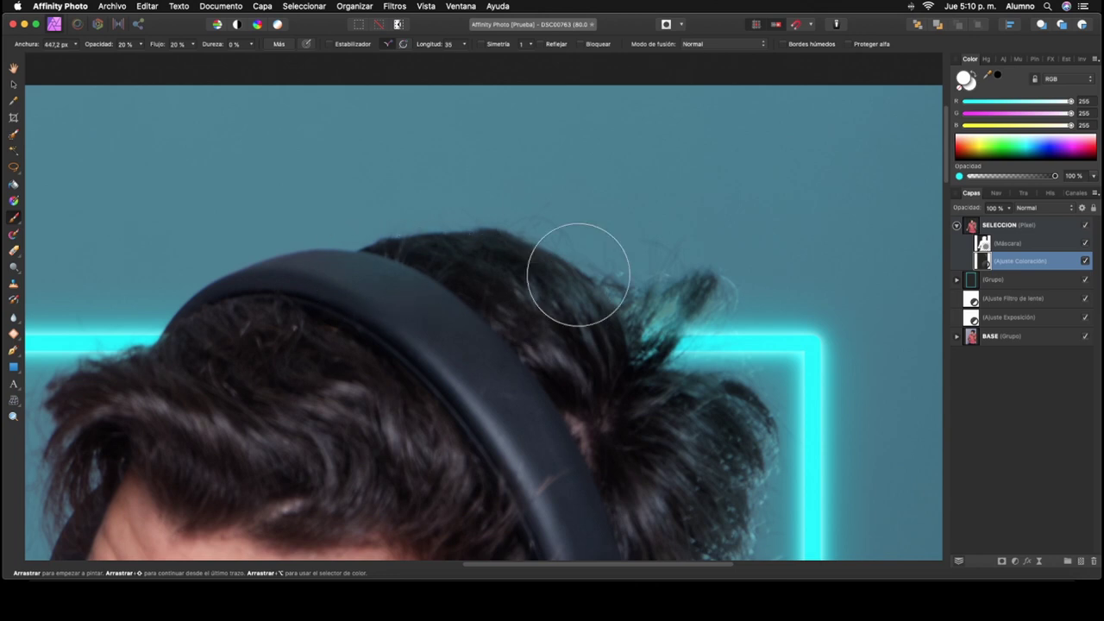
pyautogui.scroll(-3, 167, 295)
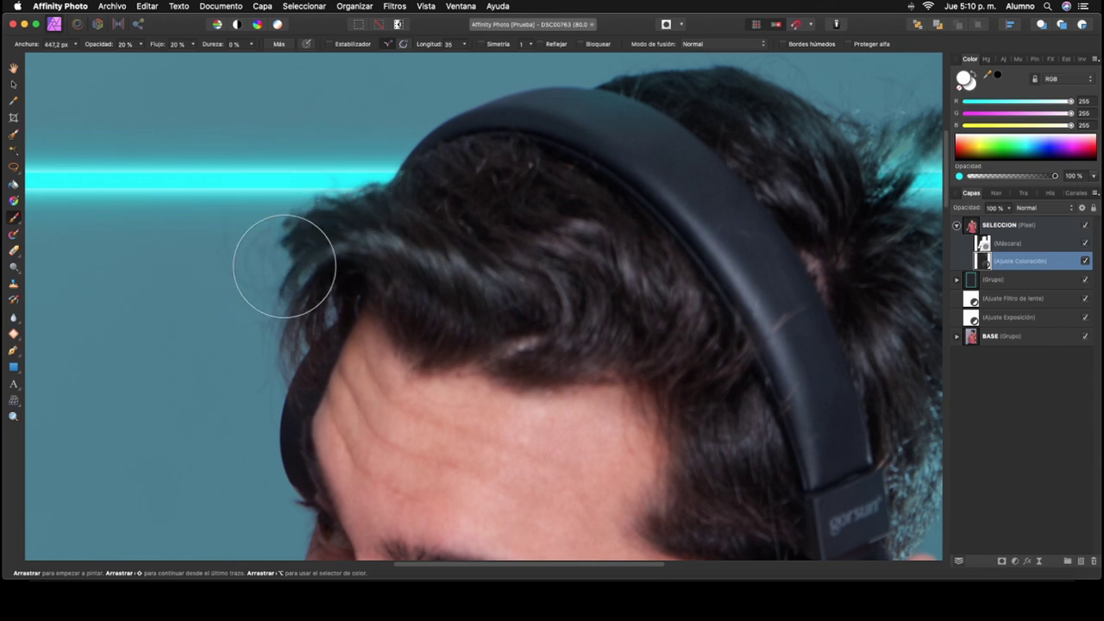
pyautogui.scroll(-5, 285, 302)
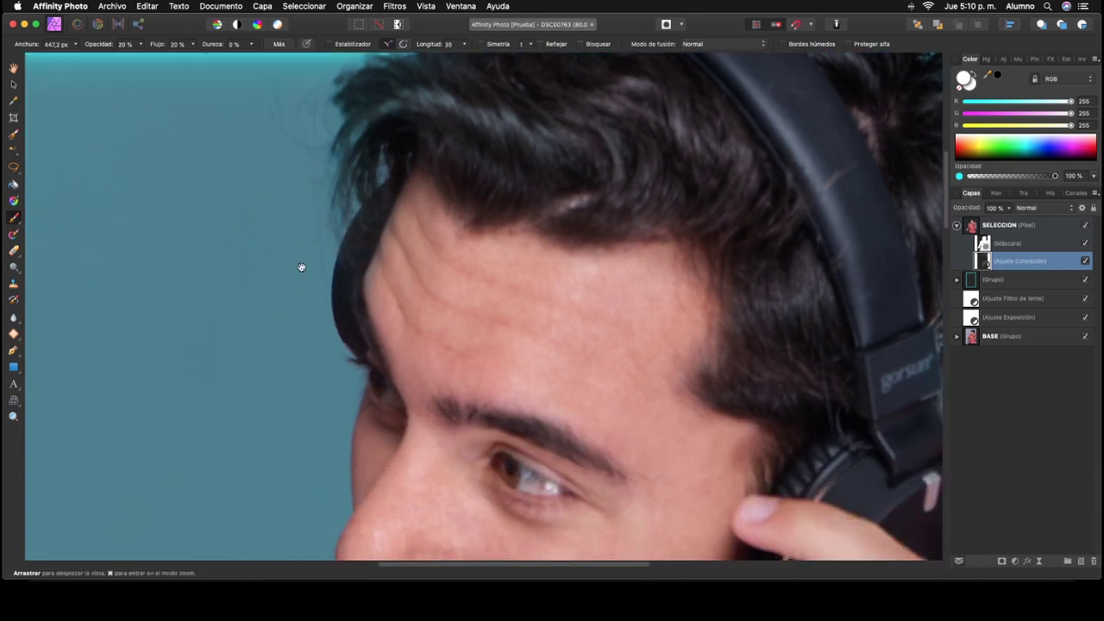
pyautogui.scroll(3, 301, 266)
pyautogui.hscroll(10, 518, 259)
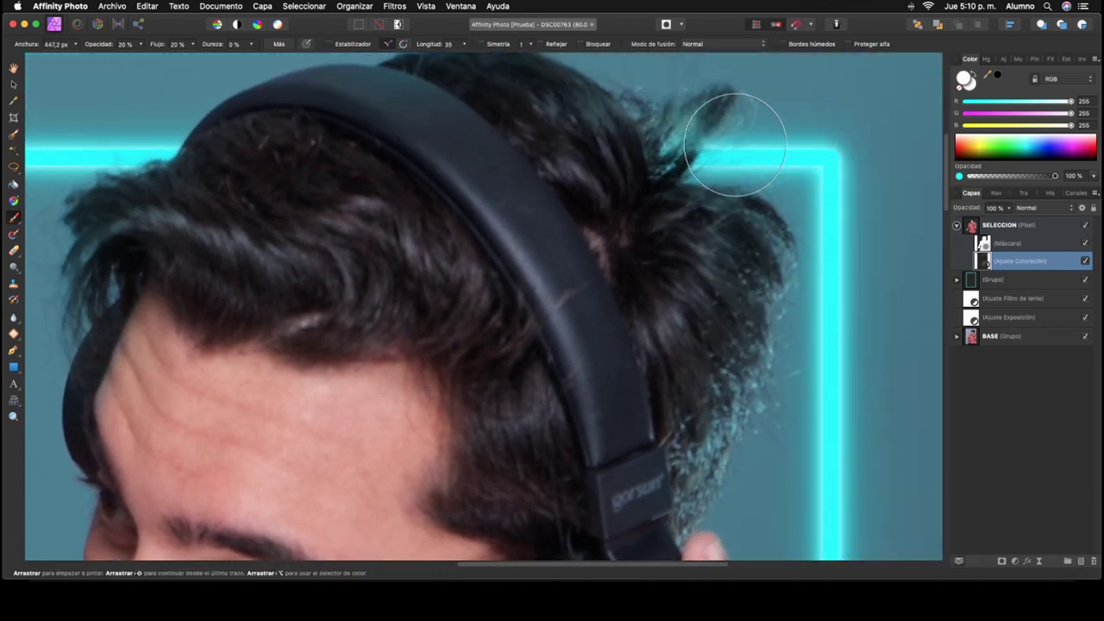
pyautogui.hscroll(-10, 301, 253)
pyautogui.scroll(-3, 301, 254)
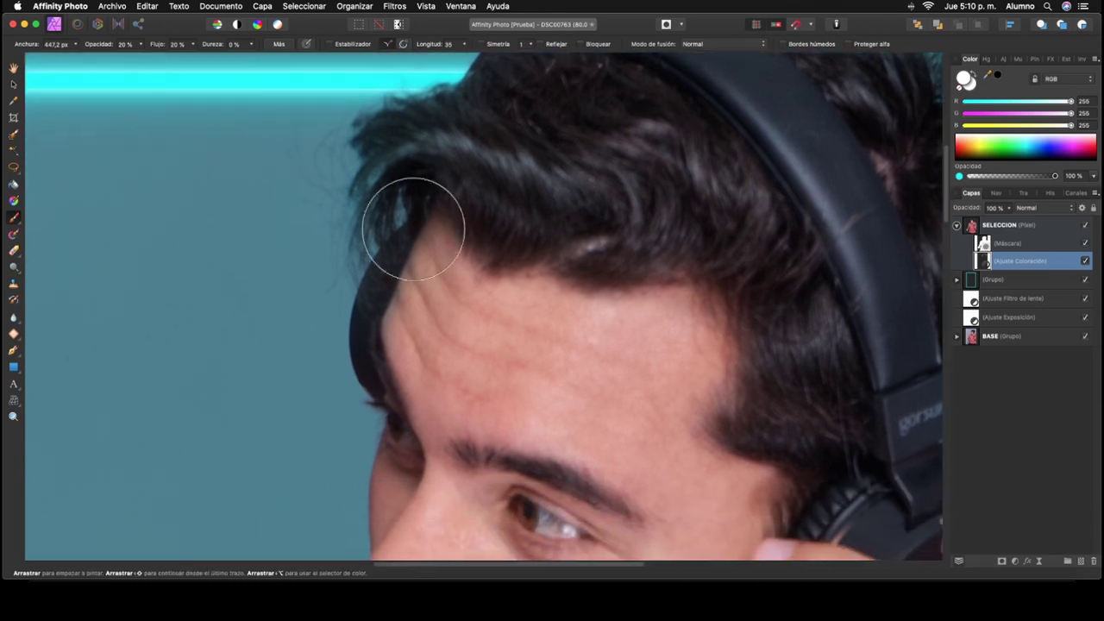
pyautogui.scroll(2, 363, 233)
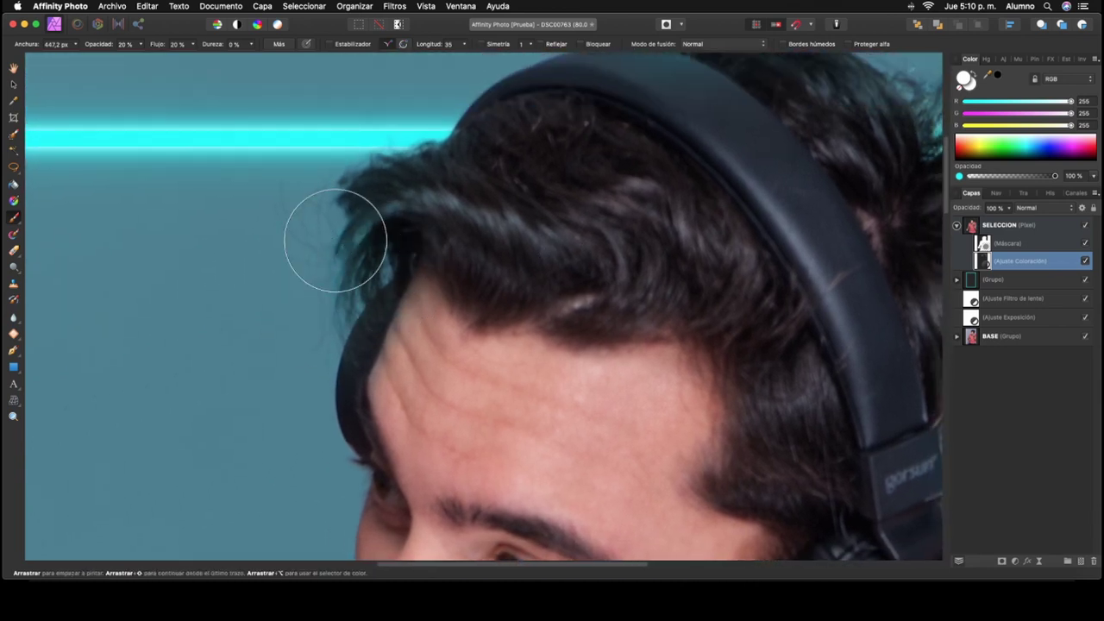
pyautogui.scroll(2, 419, 136)
pyautogui.scroll(2, 385, 192)
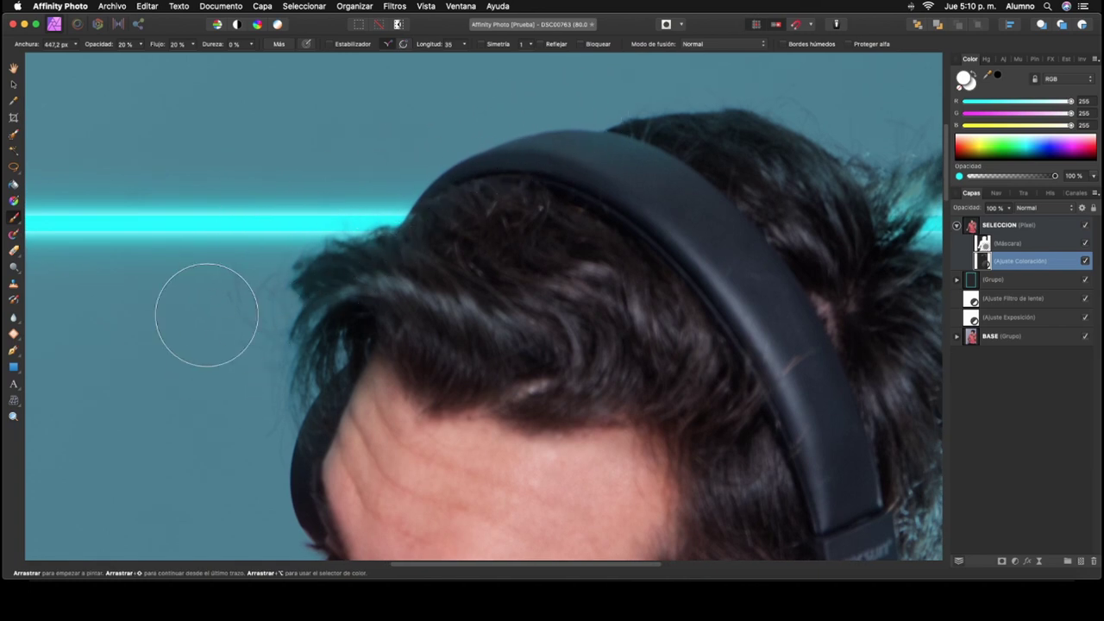
pyautogui.scroll(-3, 345, 259)
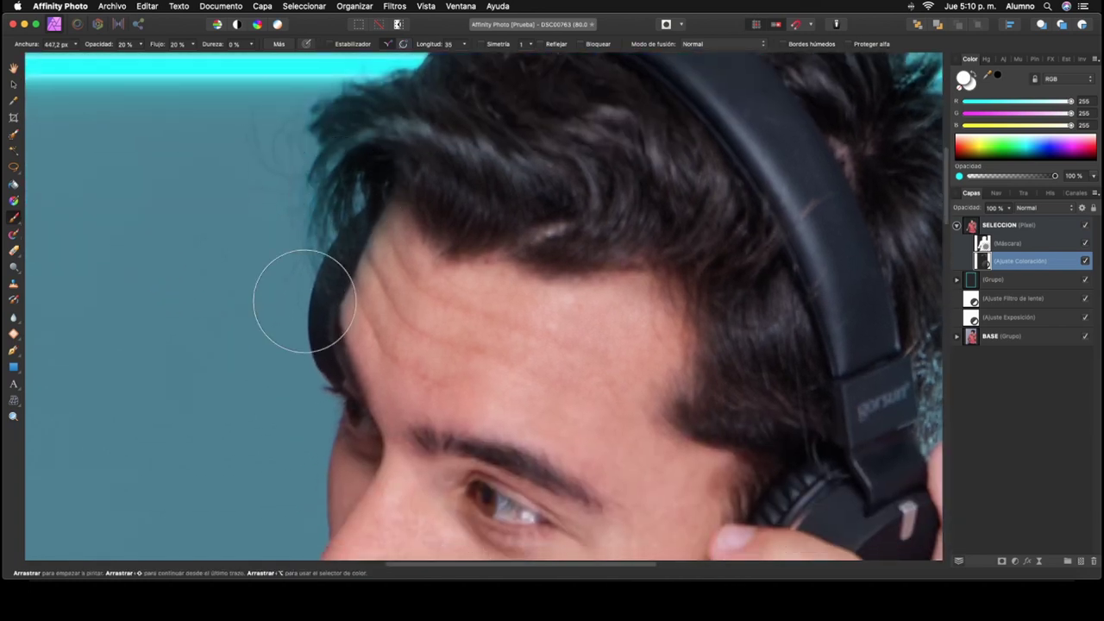
pyautogui.scroll(-2, 302, 258)
pyautogui.scroll(-1, 302, 198)
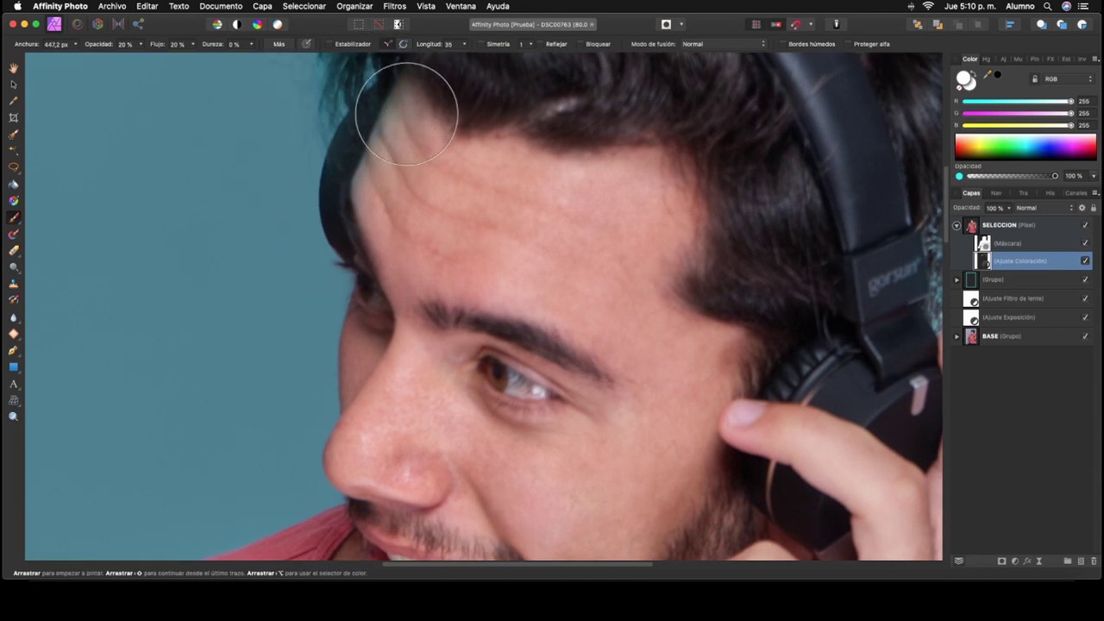
pyautogui.scroll(2, 340, 198)
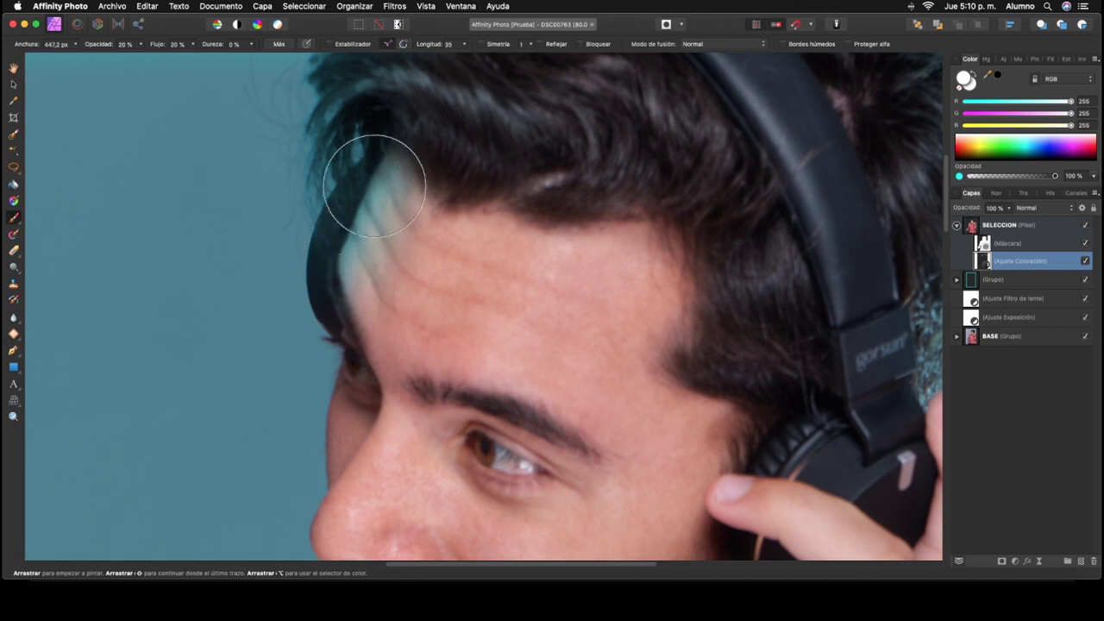
pyautogui.scroll(-2, 319, 259)
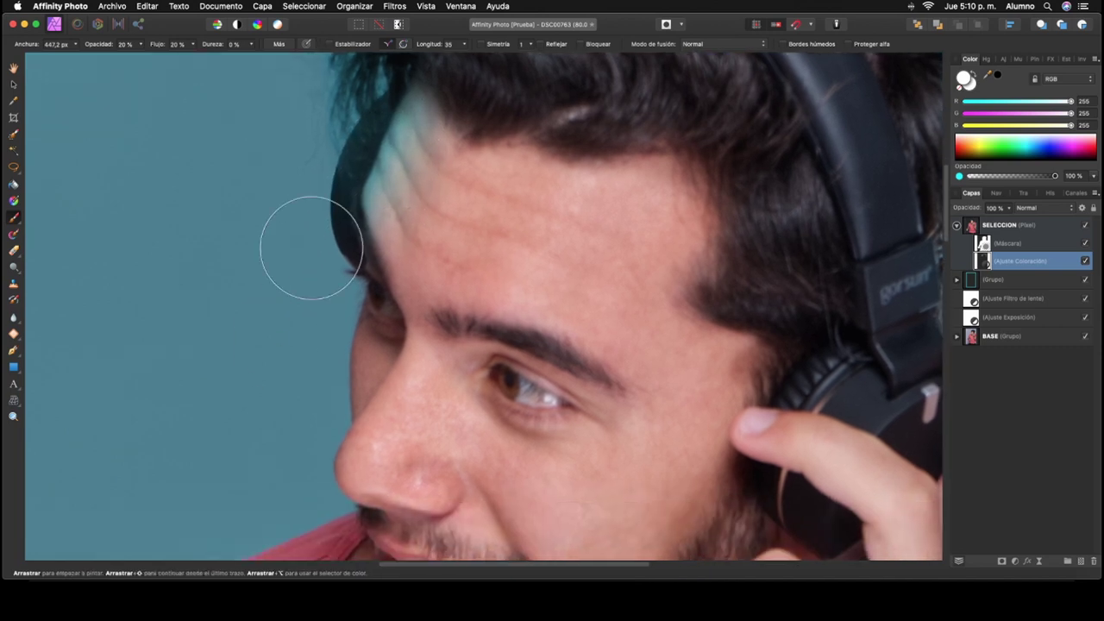
pyautogui.scroll(-4, 341, 285)
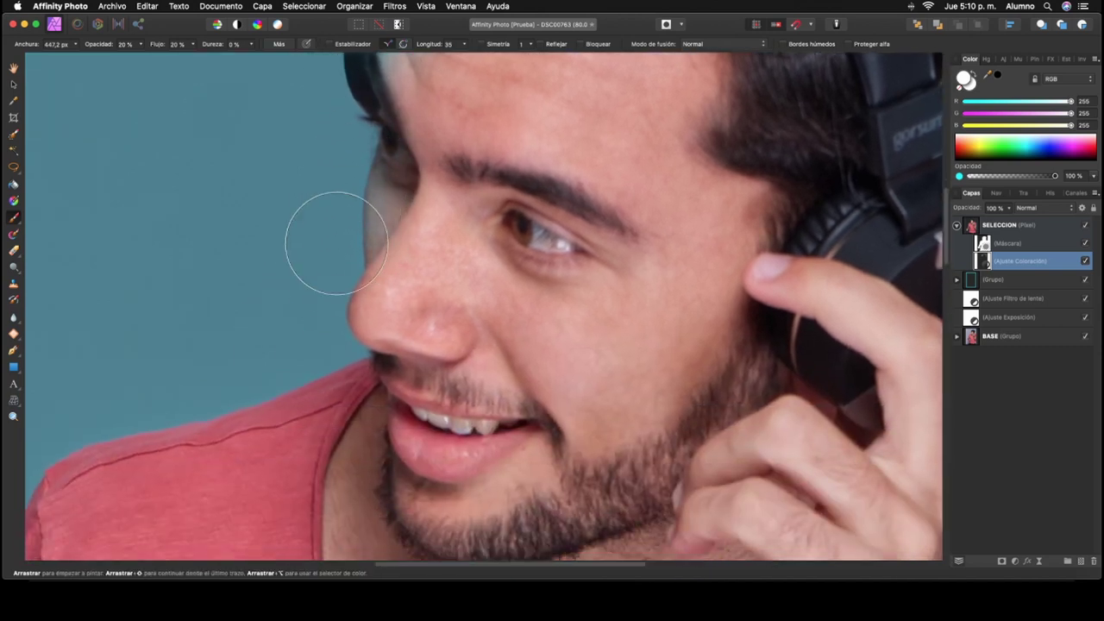
# Paint the face profile with a smaller brush, then resize it to about 387 px
pyautogui.moveTo(333, 198)
pyautogui.mouseDown()
pyautogui.moveTo(364, 135)
pyautogui.moveTo(369, 176)
pyautogui.mouseUp()
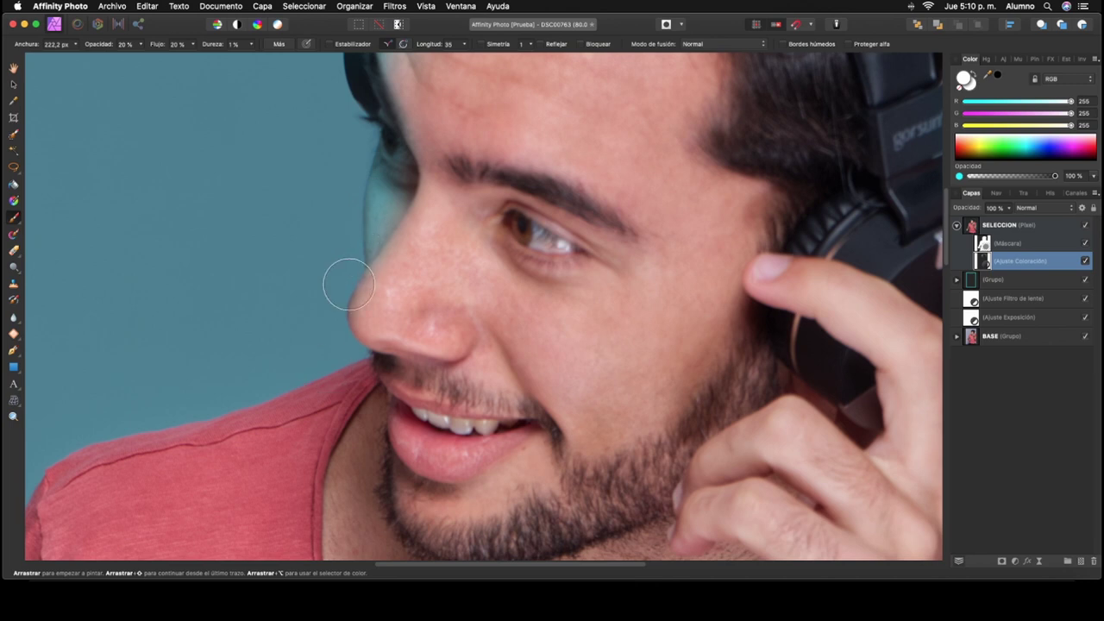
pyautogui.scroll(-5, 348, 285)
pyautogui.hscroll(-3, 348, 285)
pyautogui.moveTo(328, 182); pyautogui.dragTo(380, 172)
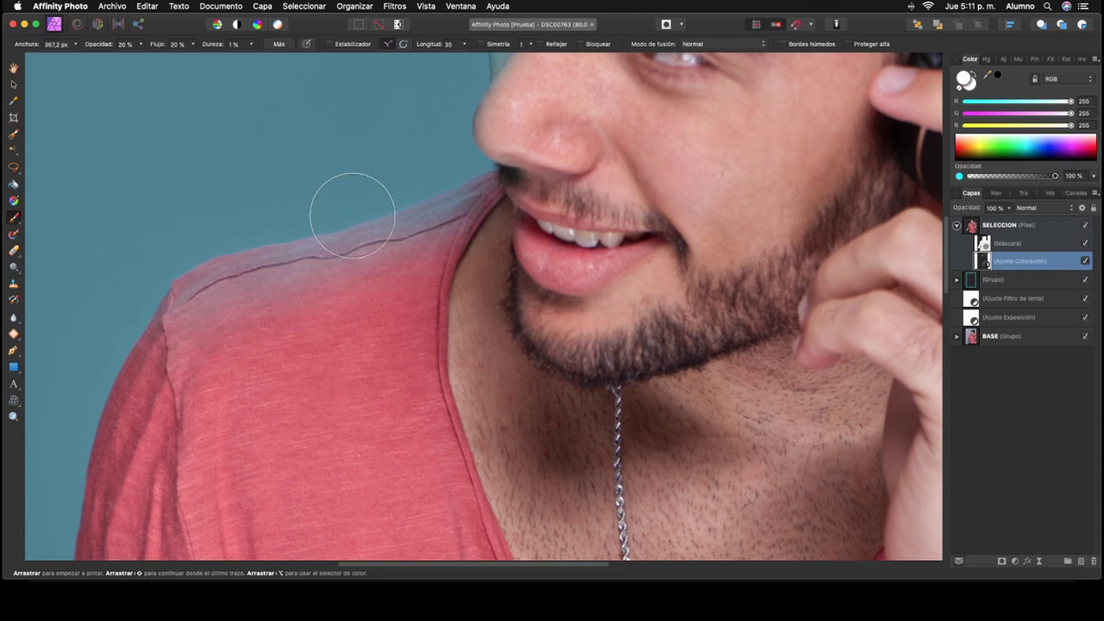
# Paint soft white along the shirt's shoulder and sleeve edges
pyautogui.scroll(-3, 352, 216)
pyautogui.hscroll(-5, 352, 215)
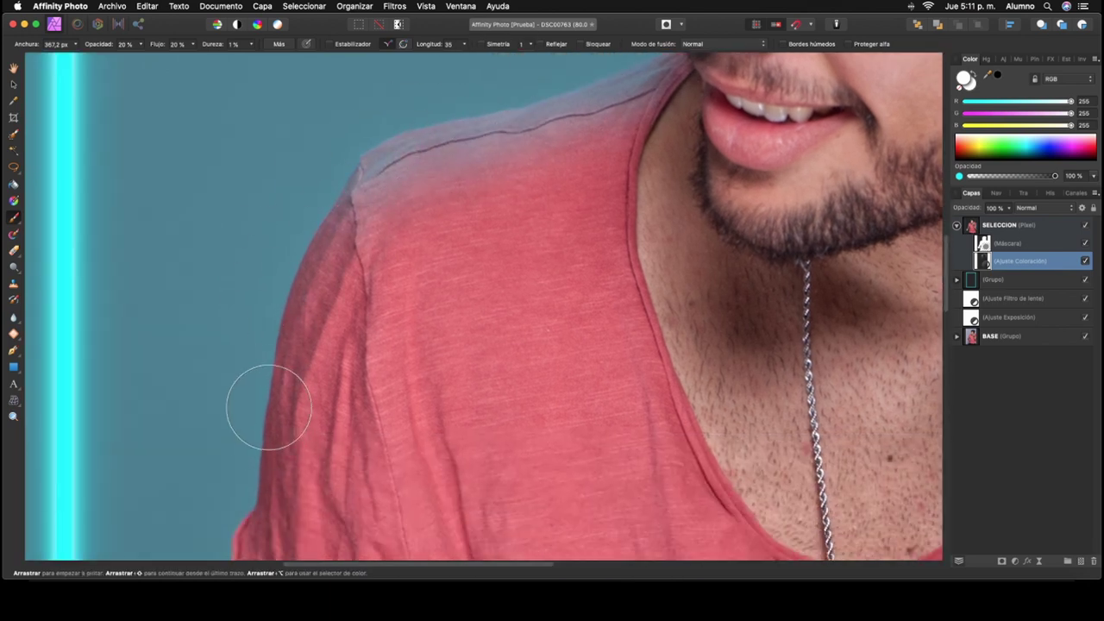
pyautogui.scroll(-5, 269, 408)
pyautogui.hscroll(-2, 269, 407)
pyautogui.scroll(4, 284, 492)
pyautogui.hscroll(1, 285, 492)
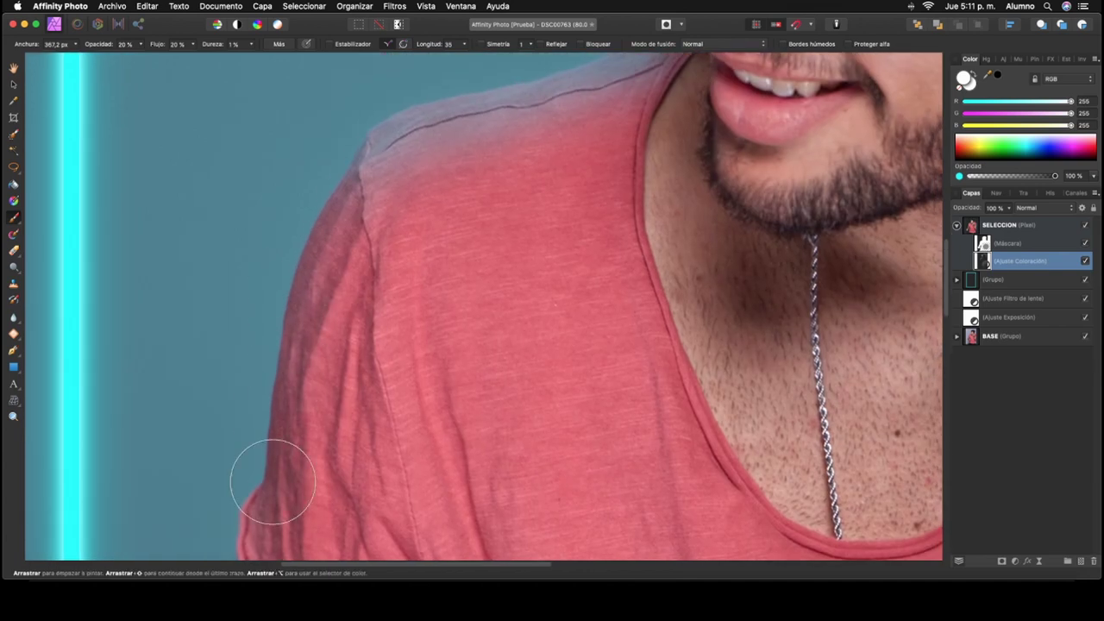
pyautogui.scroll(-8, 284, 407)
pyautogui.hscroll(-3, 283, 407)
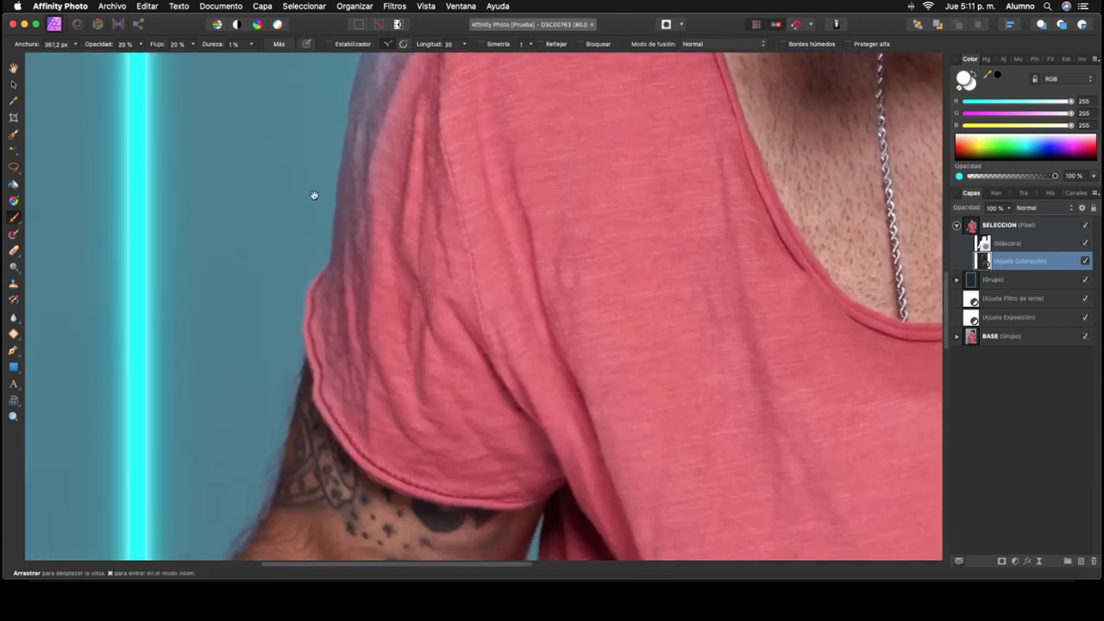
pyautogui.scroll(-7, 333, 193)
pyautogui.hscroll(-2, 333, 192)
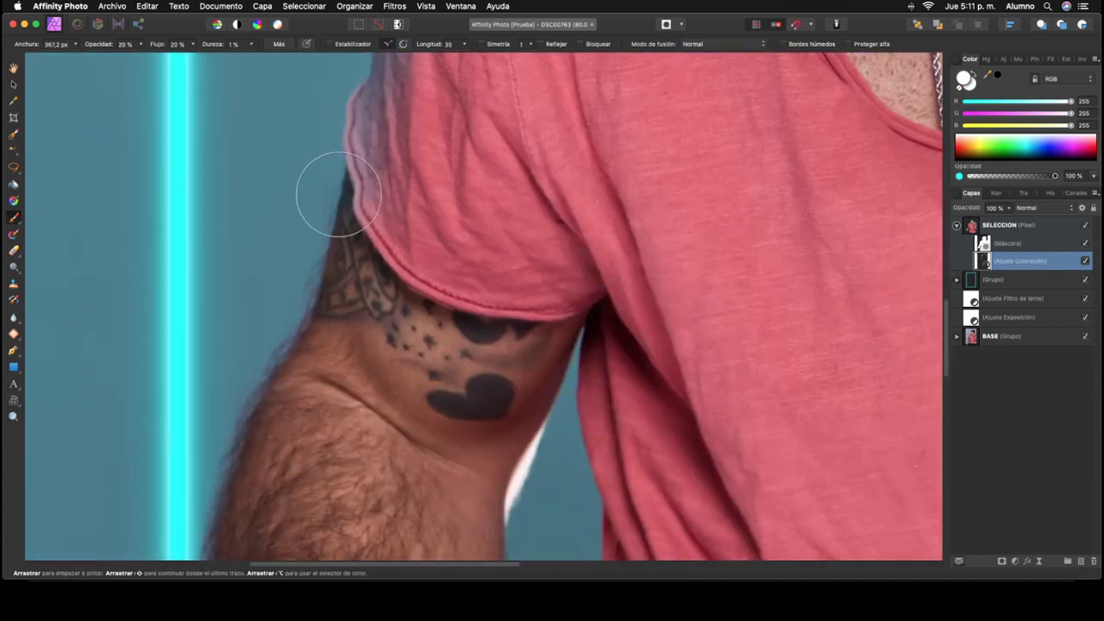
pyautogui.scroll(-6, 271, 424)
pyautogui.hscroll(-2, 271, 424)
pyautogui.scroll(-2, 273, 358)
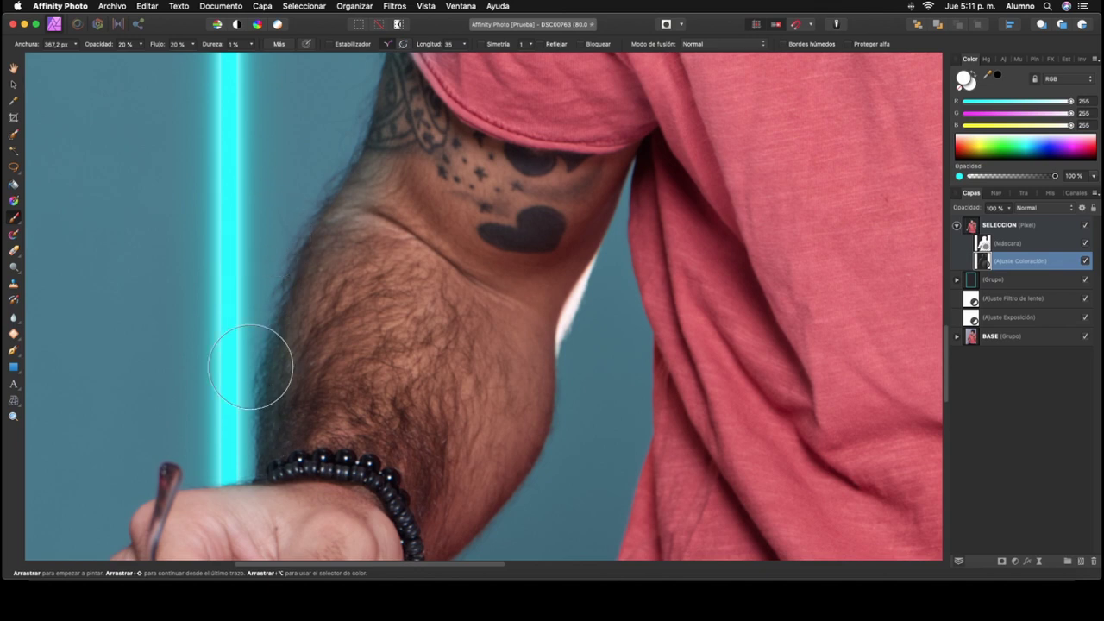
pyautogui.scroll(3, 294, 224)
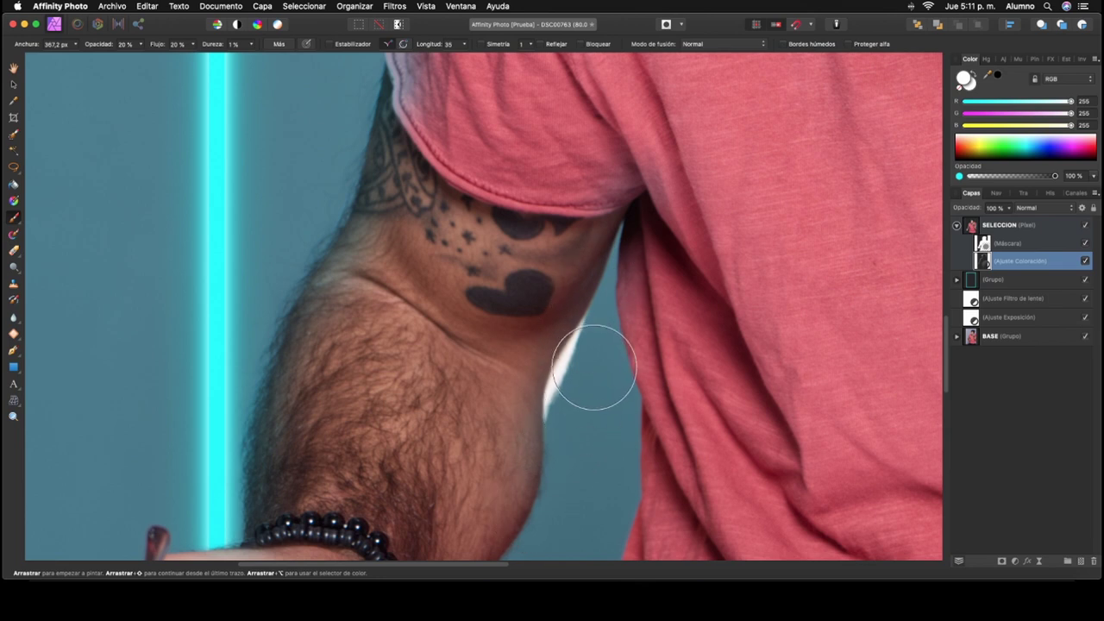
# Paint the tattooed arm's outline with a 147 px brush, then enlarge it to about 261 px
pyautogui.moveTo(593, 367); pyautogui.dragTo(554, 350)
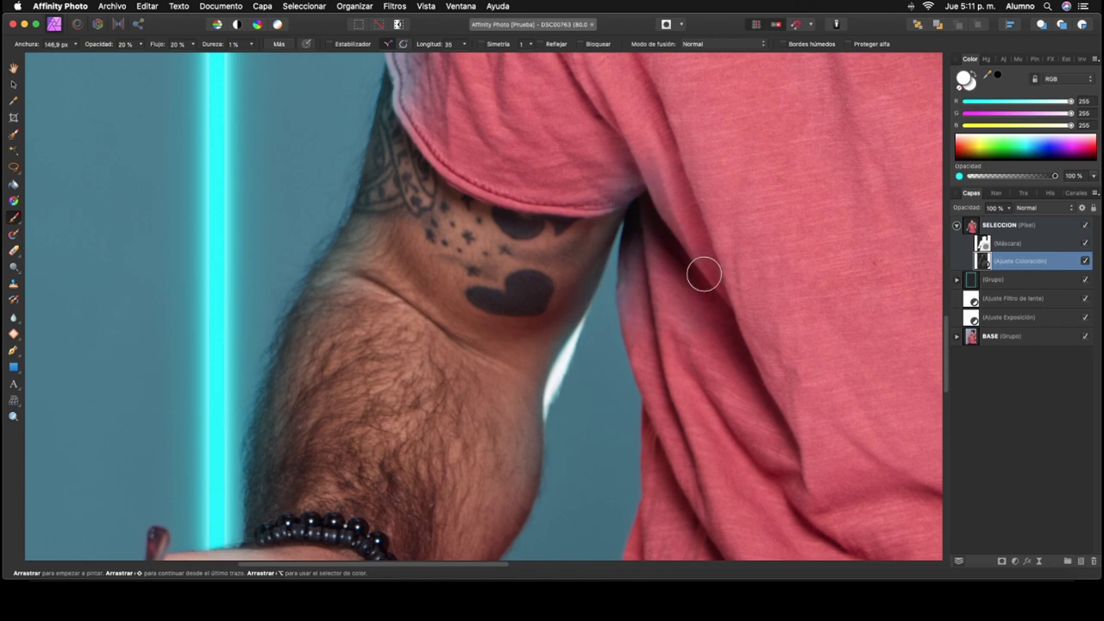
pyautogui.scroll(-2, 626, 229)
pyautogui.scroll(-4, 557, 273)
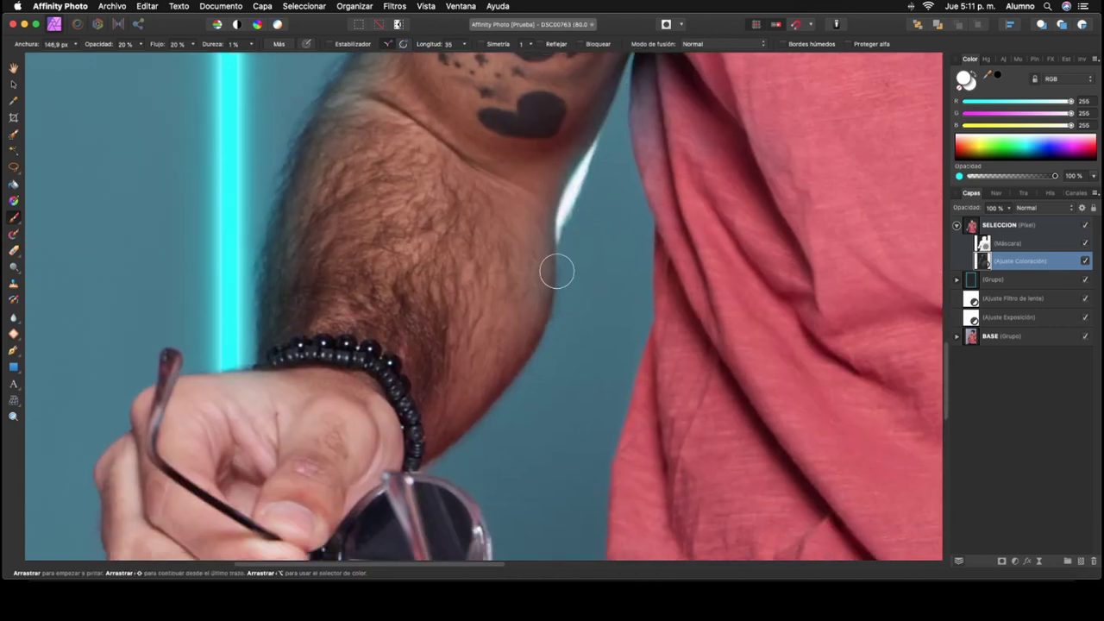
pyautogui.moveTo(480, 296); pyautogui.dragTo(518, 296)
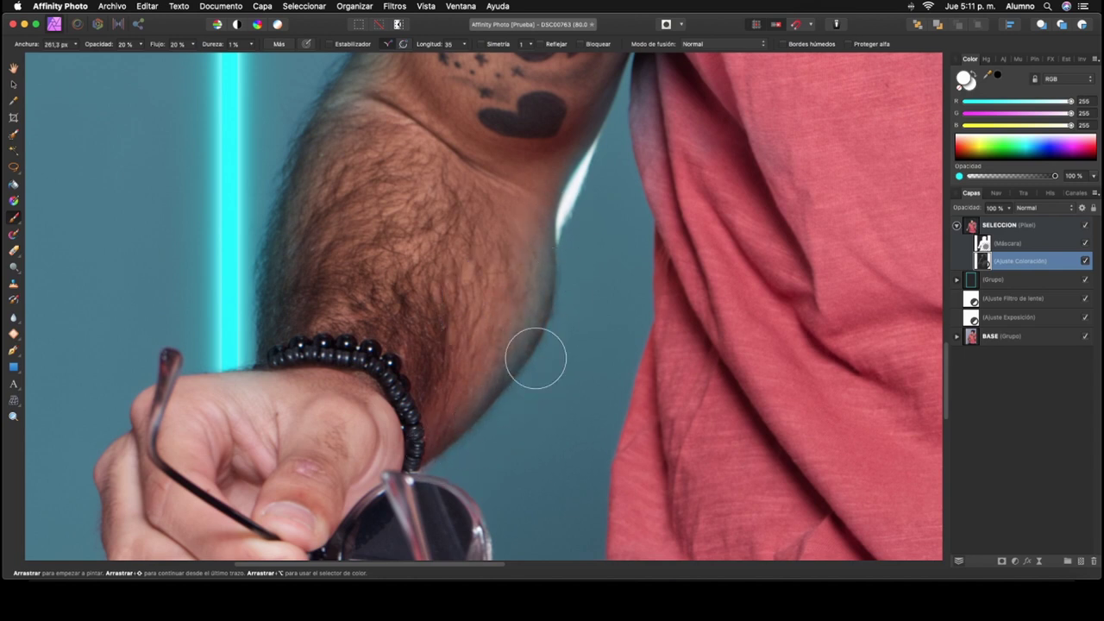
# Paint white along the red shirt's edge beneath the sunglasses
pyautogui.scroll(-4, 269, 320)
pyautogui.hscroll(-5, 345, 276)
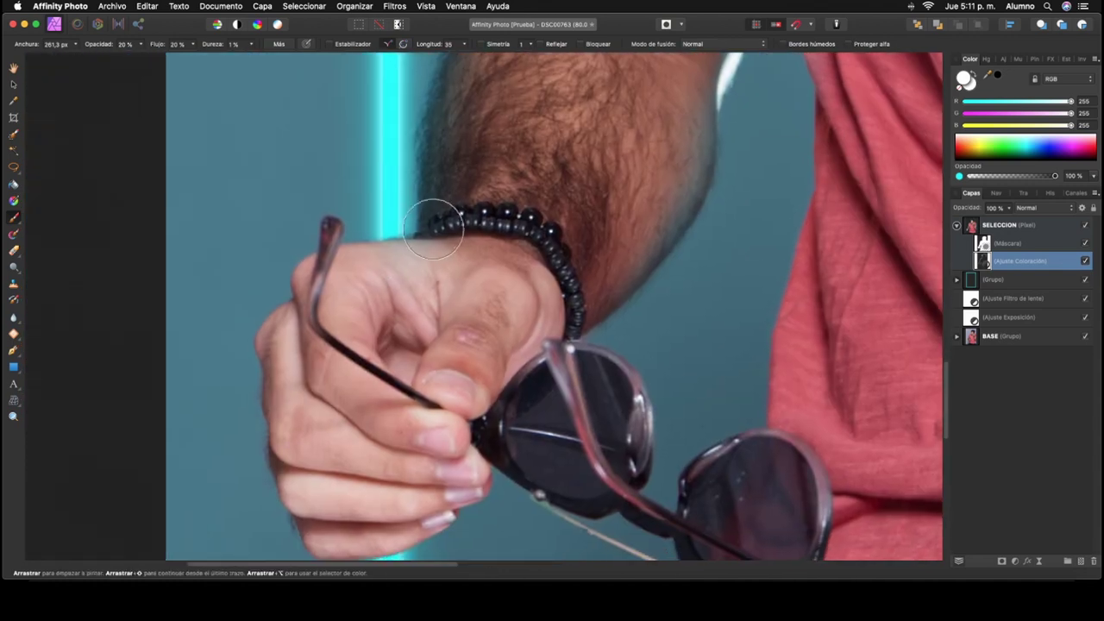
pyautogui.scroll(-4, 289, 282)
pyautogui.hscroll(-1, 289, 282)
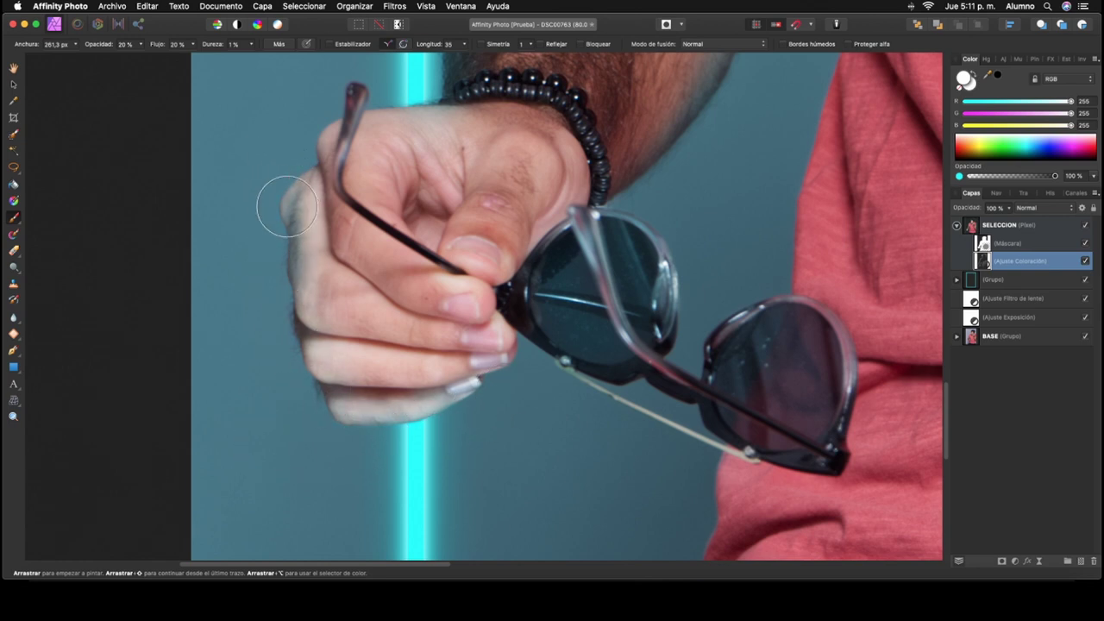
pyautogui.scroll(3, 324, 429)
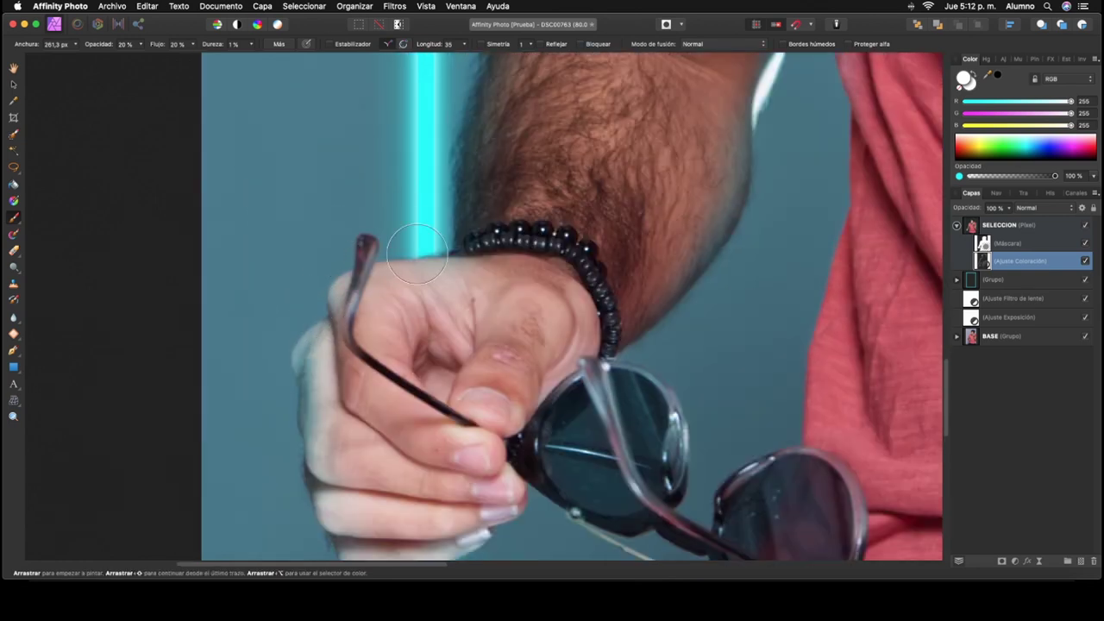
pyautogui.hscroll(5, 438, 222)
pyautogui.hscroll(3, 464, 419)
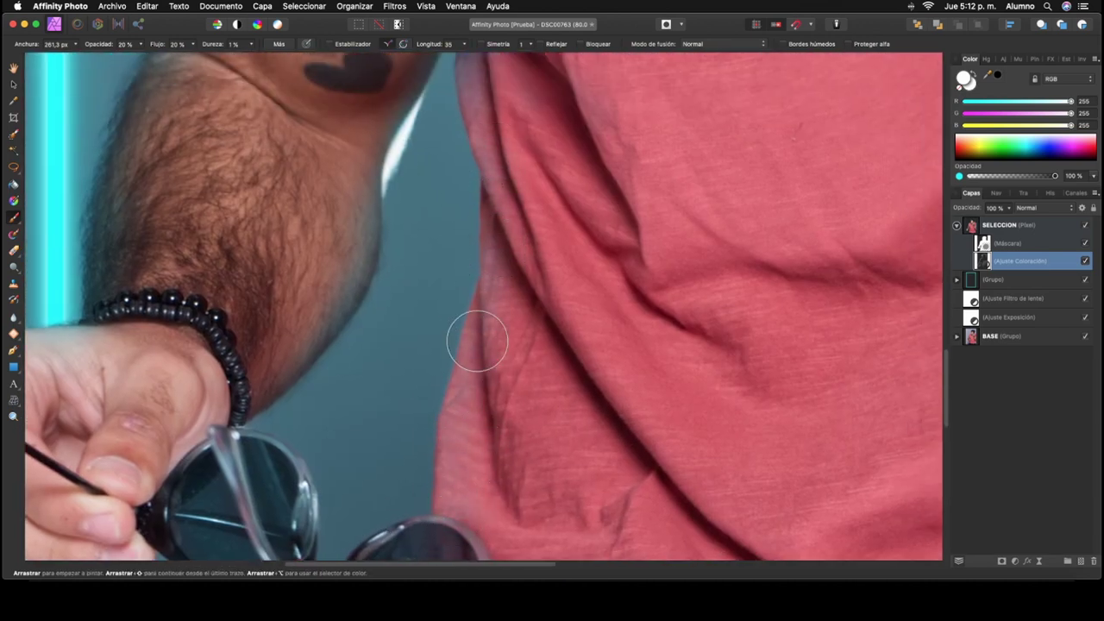
pyautogui.scroll(3, 449, 229)
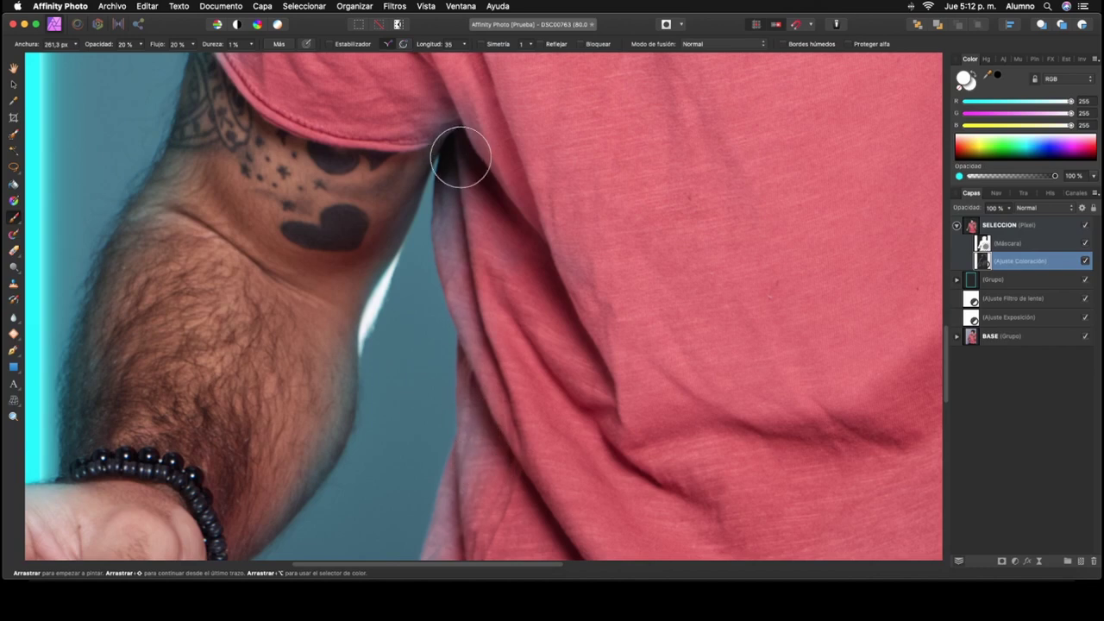
pyautogui.scroll(-6, 449, 399)
pyautogui.scroll(-4, 407, 301)
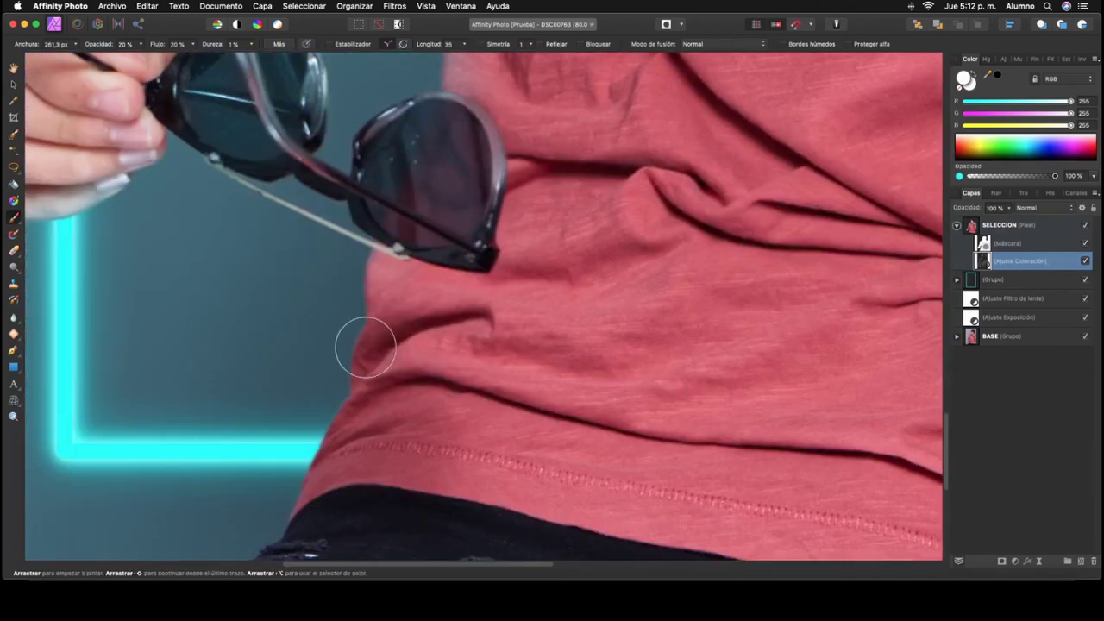
# Enlarge the brush to about 352 px and paint the shirt's lower edge above the jeans
pyautogui.moveTo(323, 317); pyautogui.dragTo(362, 313)
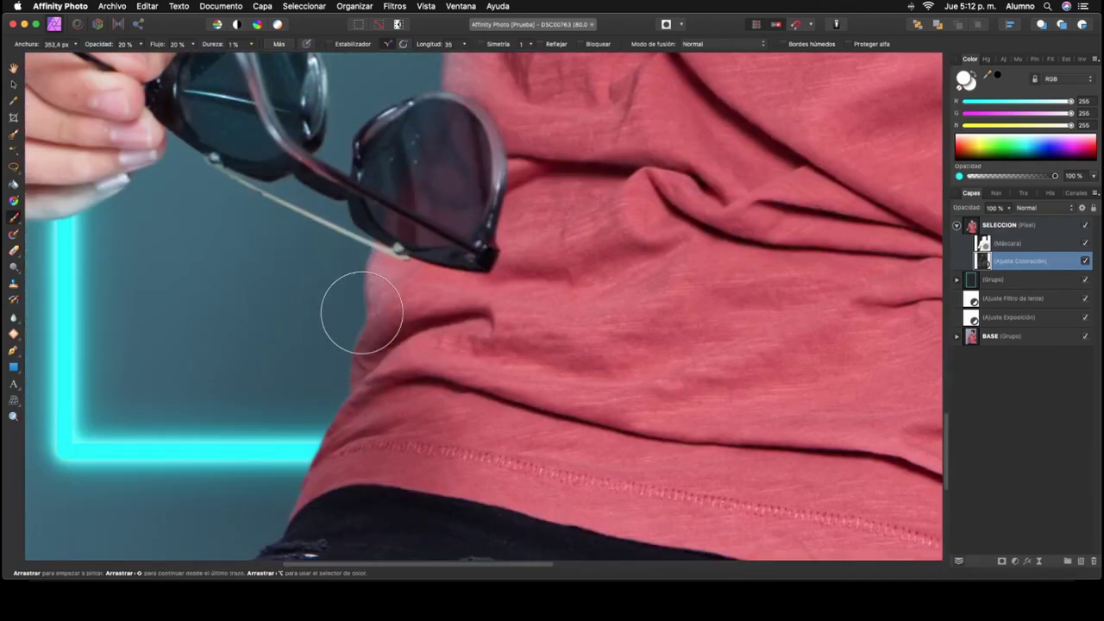
pyautogui.scroll(-3, 327, 374)
pyautogui.hscroll(-2, 328, 374)
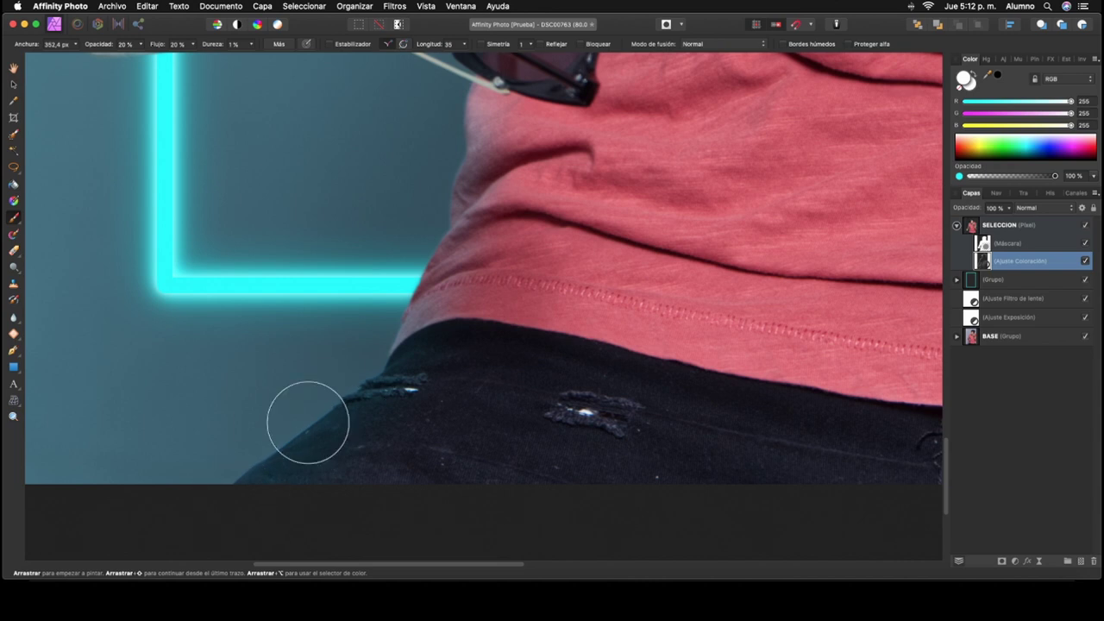
pyautogui.scroll(3, 431, 239)
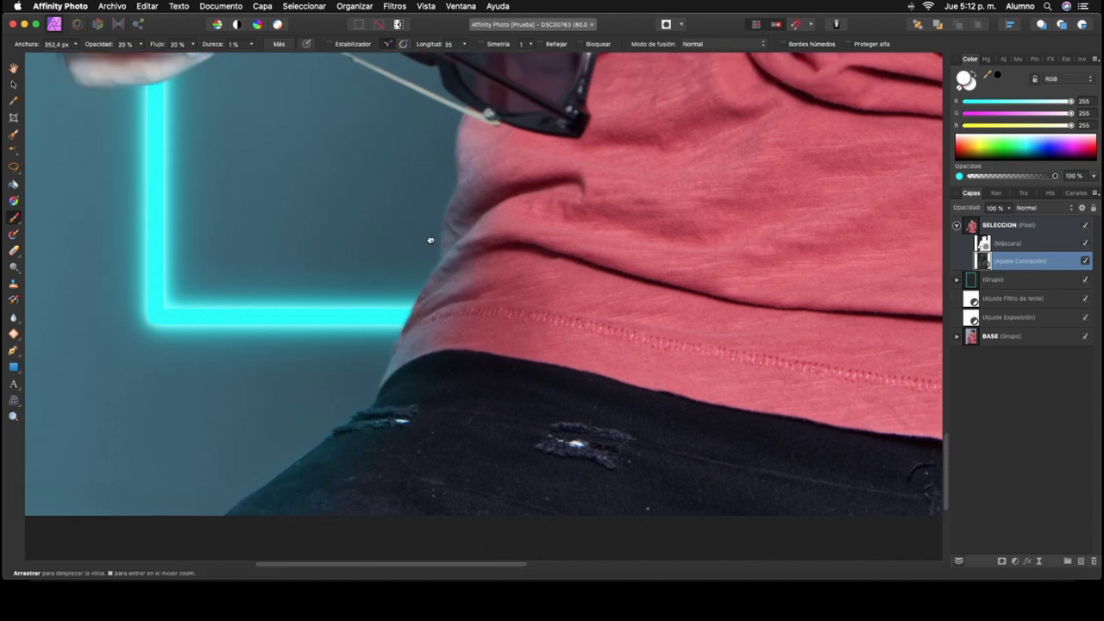
pyautogui.hscroll(1, 440, 229)
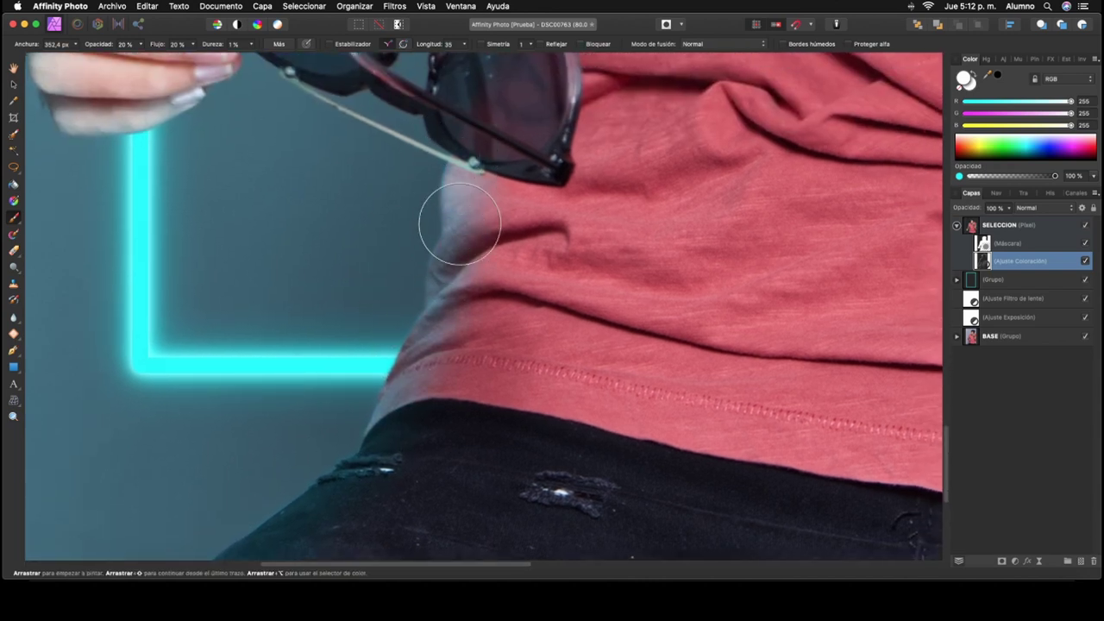
# Paint the recolor mask along the jeans' right edge
pyautogui.hscroll(3, 621, 408)
pyautogui.scroll(-1, 621, 408)
pyautogui.scroll(-3, 621, 408)
pyautogui.hscroll(5, 616, 369)
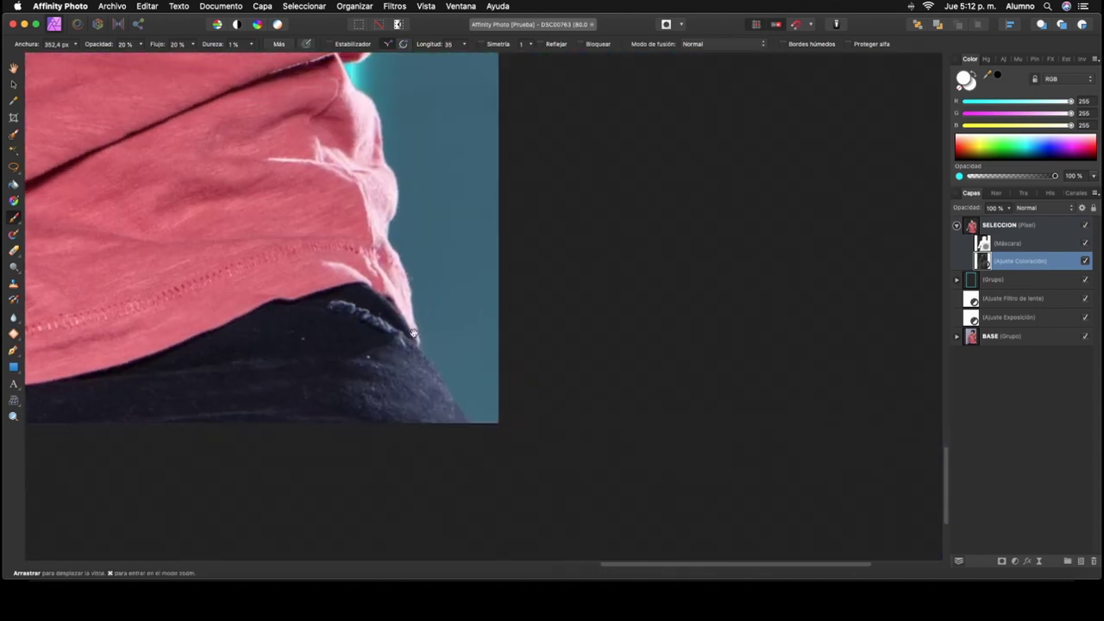
pyautogui.moveTo(427, 354)
pyautogui.mouseDown()
pyautogui.moveTo(469, 394)
pyautogui.moveTo(409, 353)
pyautogui.moveTo(336, 377)
pyautogui.moveTo(354, 398)
pyautogui.moveTo(477, 433)
pyautogui.mouseUp()
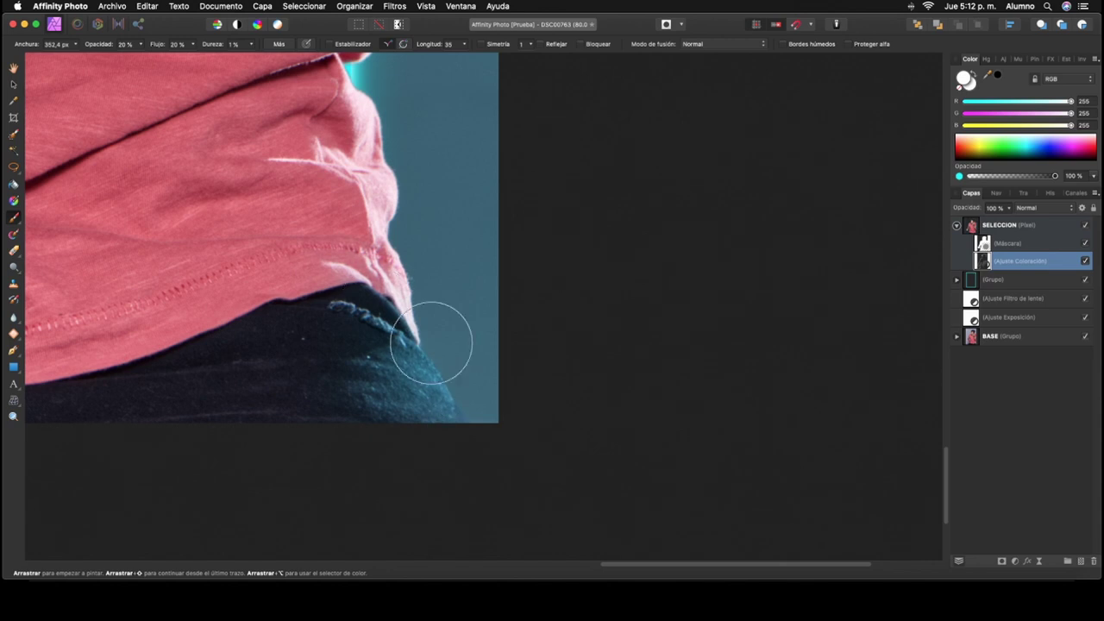
# Paint the shirt's right edge near the chin, resizing the brush to 363 px
pyautogui.scroll(2, 431, 342)
pyautogui.hscroll(-2, 432, 342)
pyautogui.scroll(2, 481, 376)
pyautogui.hscroll(-1, 482, 375)
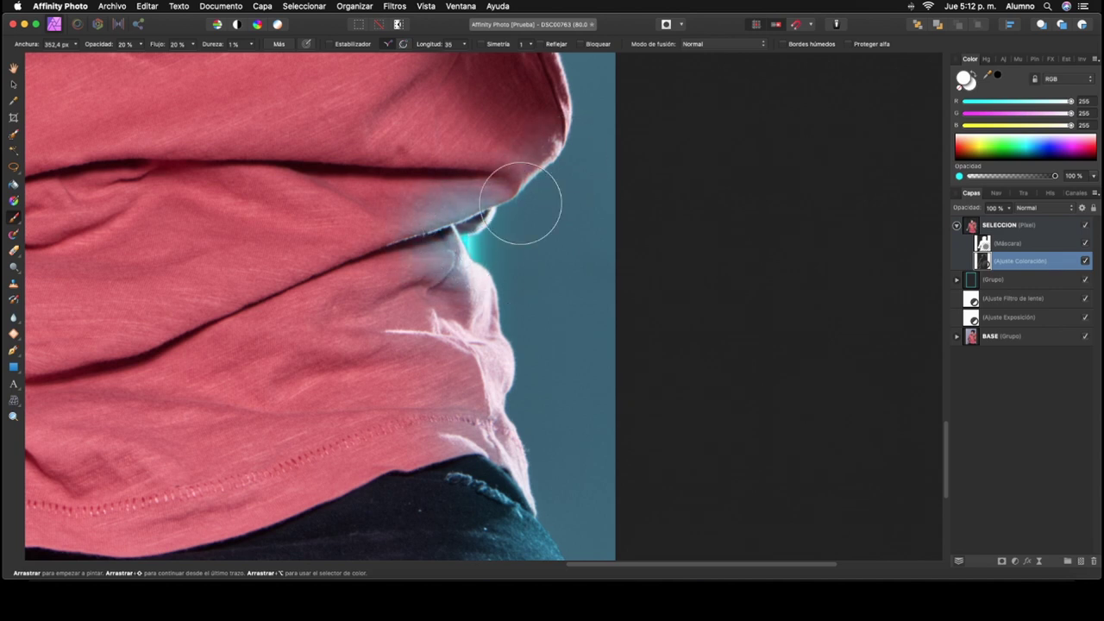
pyautogui.scroll(3, 492, 415)
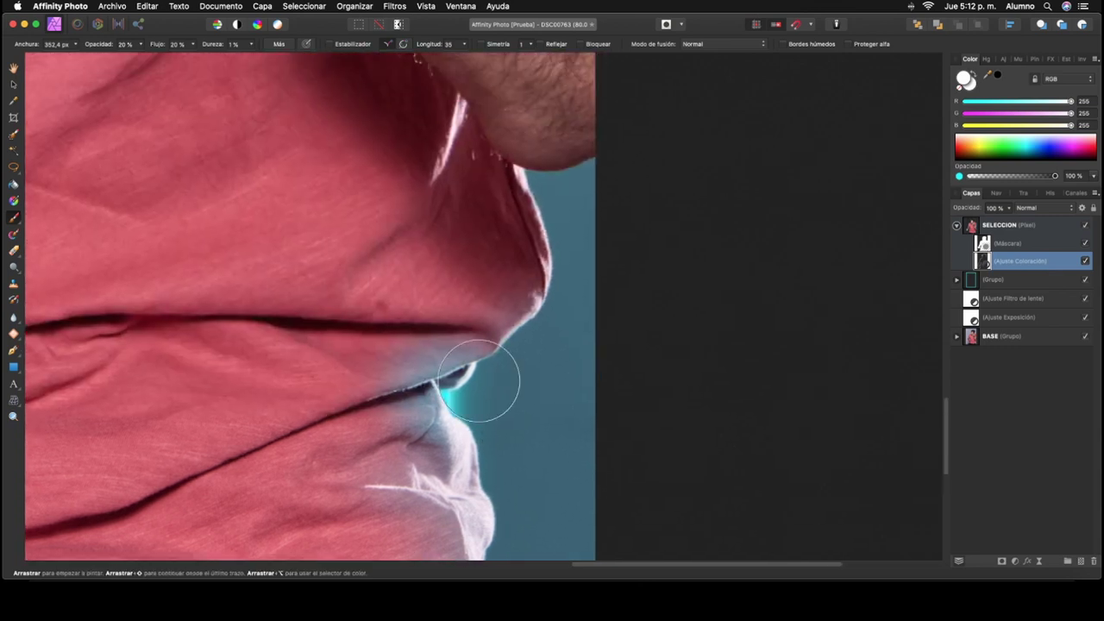
pyautogui.scroll(2, 480, 345)
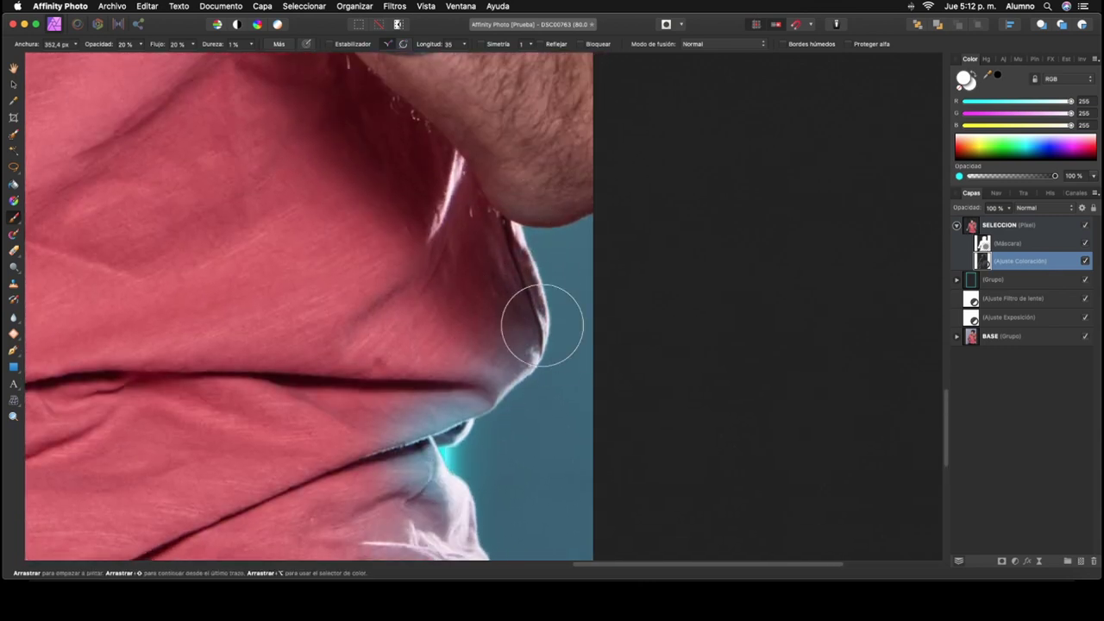
pyautogui.moveTo(481, 226)
pyautogui.mouseDown()
pyautogui.moveTo(457, 226)
pyautogui.moveTo(431, 169)
pyautogui.mouseUp()
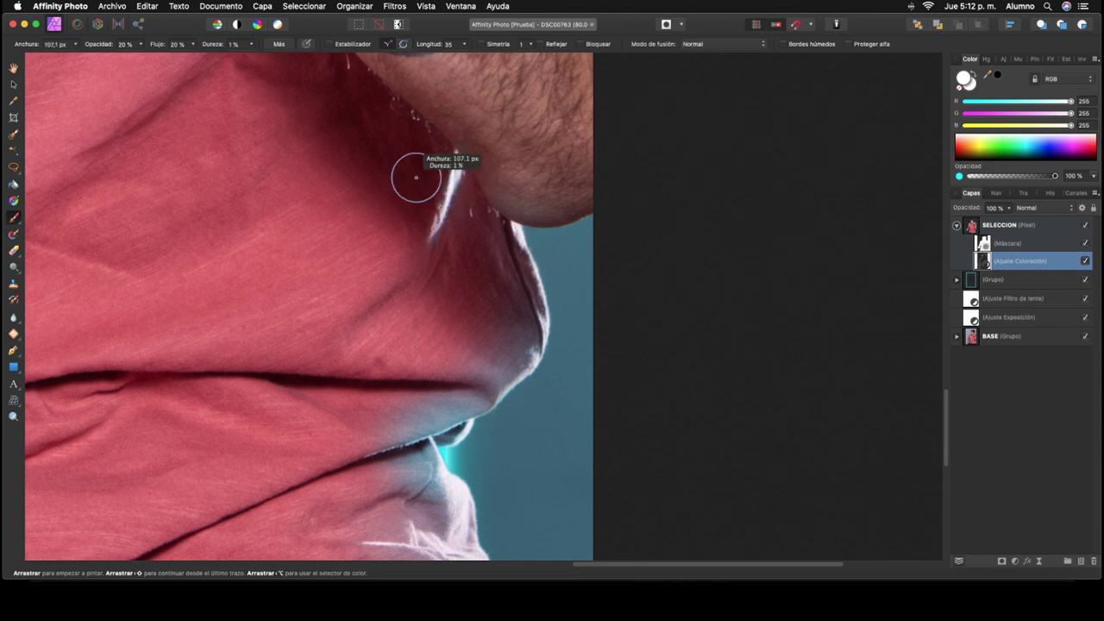
pyautogui.moveTo(411, 178); pyautogui.dragTo(466, 178)
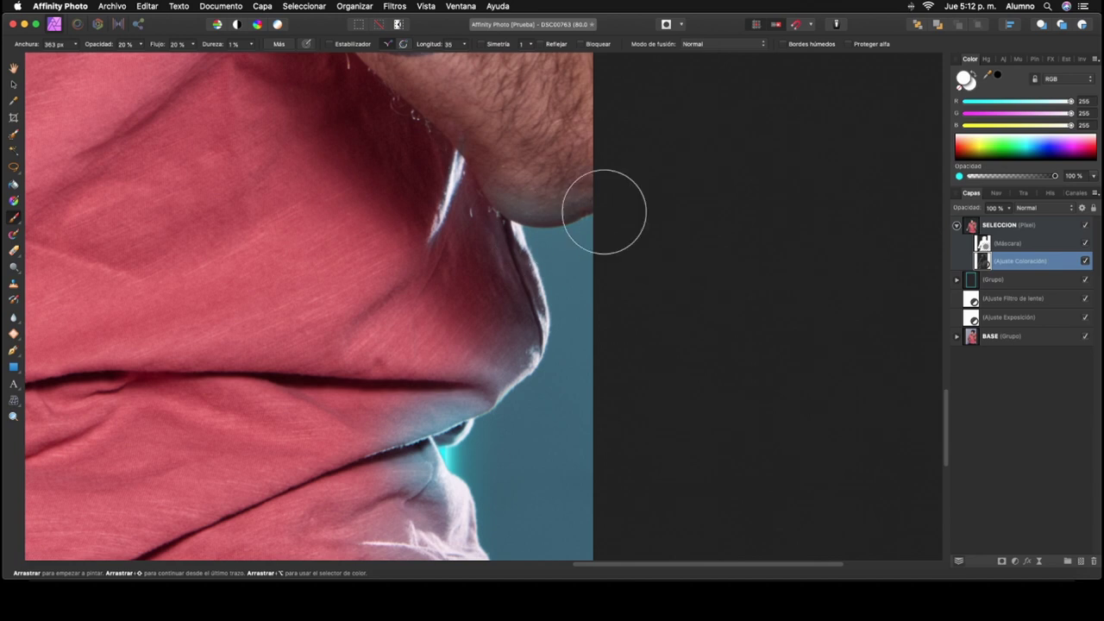
pyautogui.moveTo(563, 373); pyautogui.dragTo(613, 232)
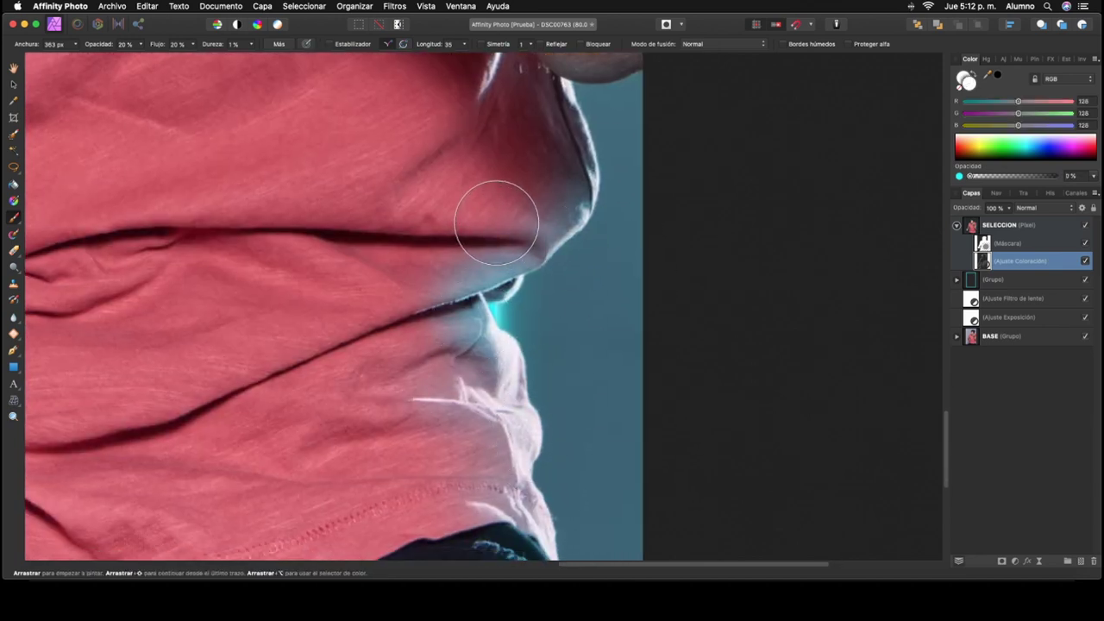
# Trim the cyan tint on the lower shirt fold with black at 208 px, then return to white
pyautogui.click(975, 91)
pyautogui.moveTo(1019, 101)
pyautogui.mouseDown()
pyautogui.moveTo(966, 102)
pyautogui.moveTo(966, 114)
pyautogui.moveTo(931, 131)
pyautogui.mouseUp()
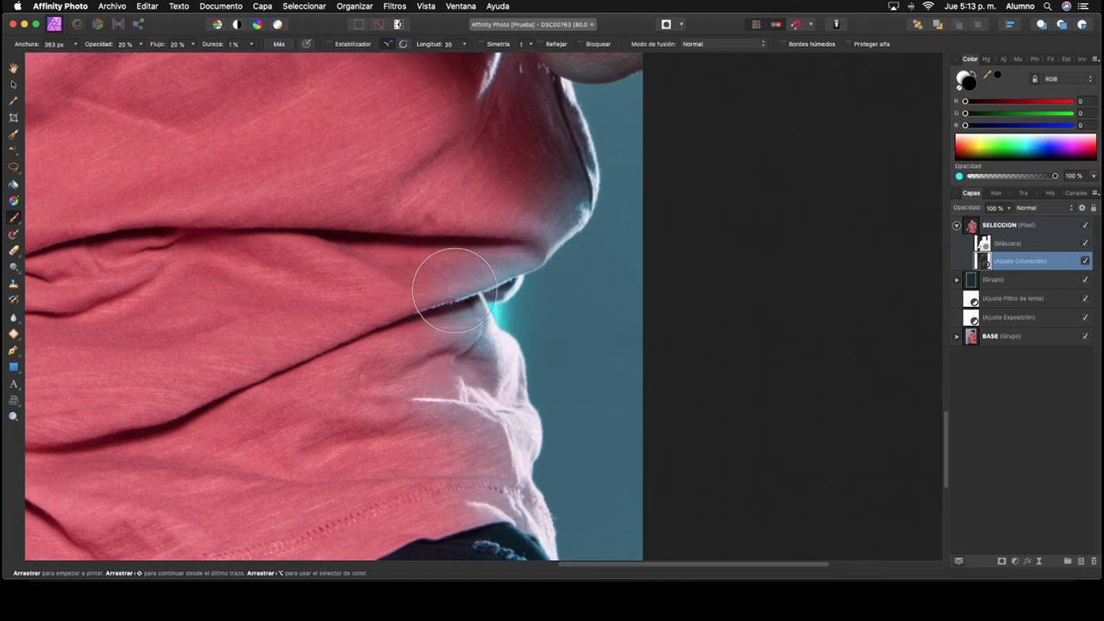
pyautogui.moveTo(454, 290); pyautogui.dragTo(449, 260)
pyautogui.press('x')
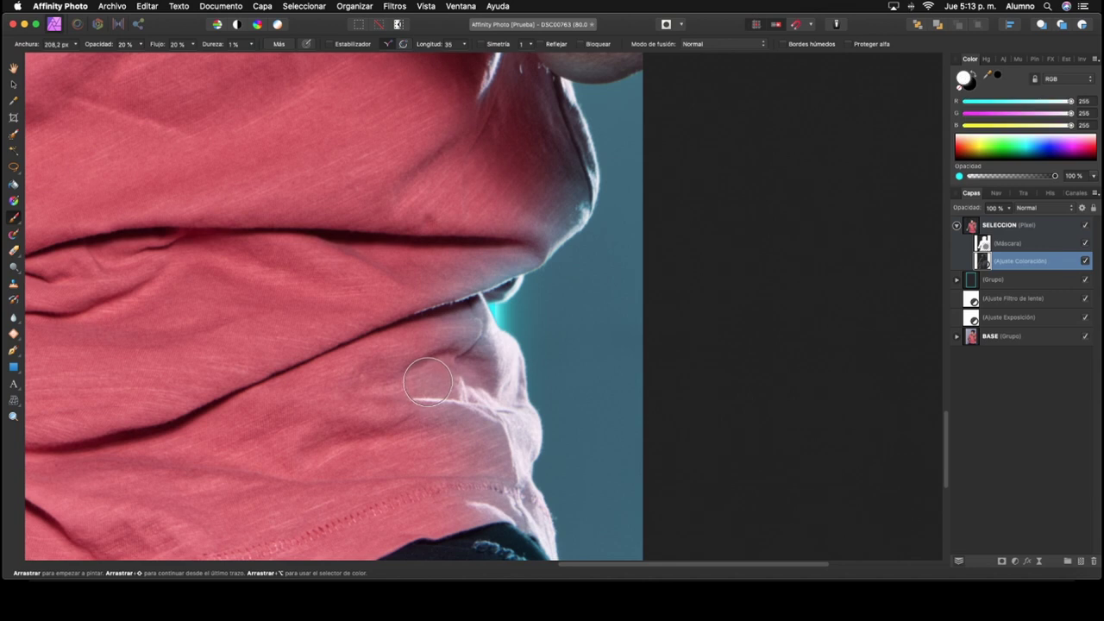
pyautogui.scroll(3, 591, 218)
pyautogui.scroll(3, 493, 185)
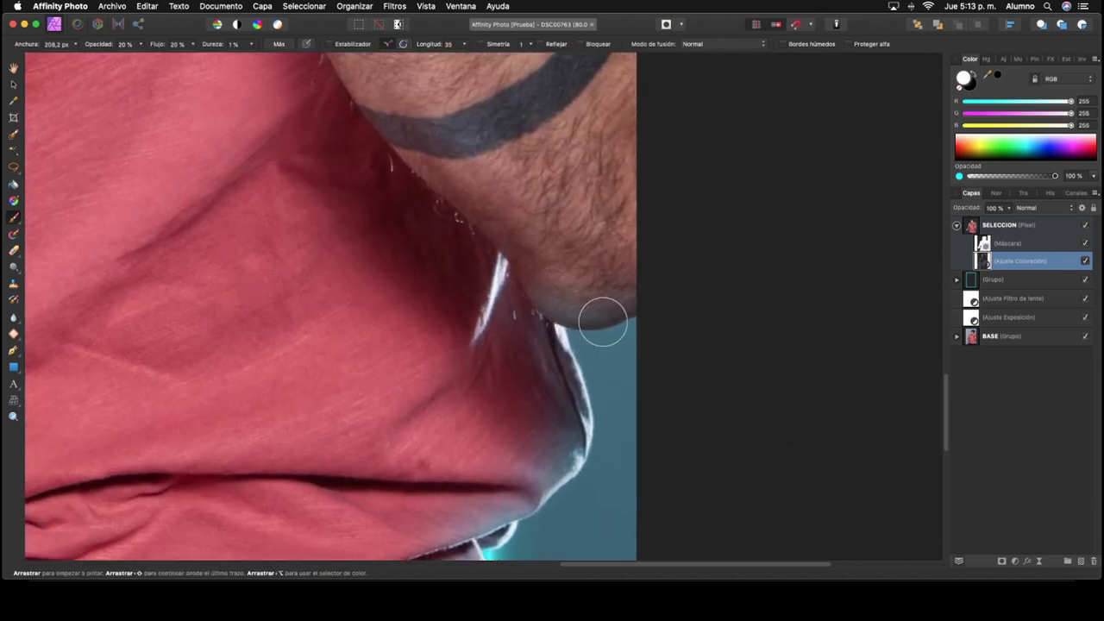
pyautogui.scroll(2, 595, 345)
# Paint the recolor mask along the shoulder beside the raised fingers
pyautogui.scroll(5, 538, 217)
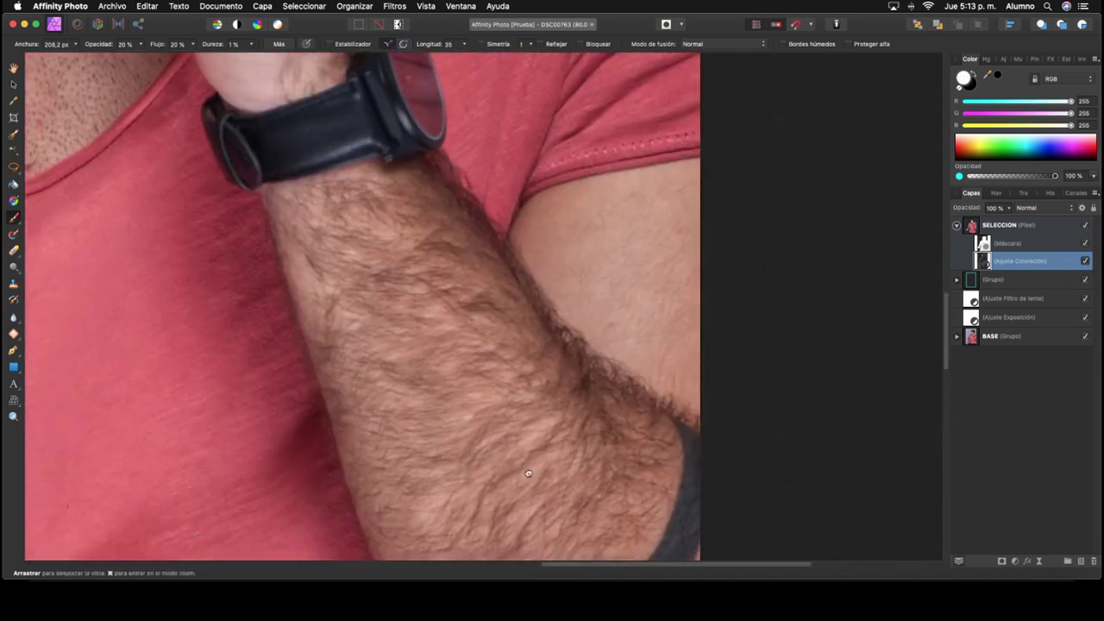
pyautogui.scroll(3, 502, 466)
pyautogui.scroll(5, 501, 466)
pyautogui.scroll(1, 518, 419)
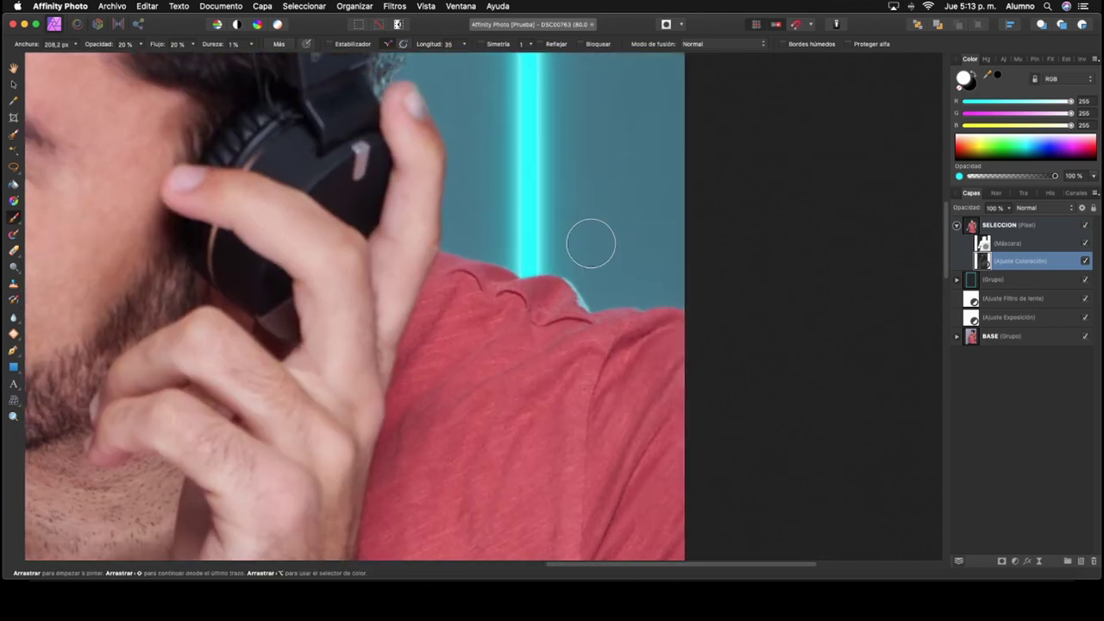
pyautogui.hscroll(-3, 694, 296)
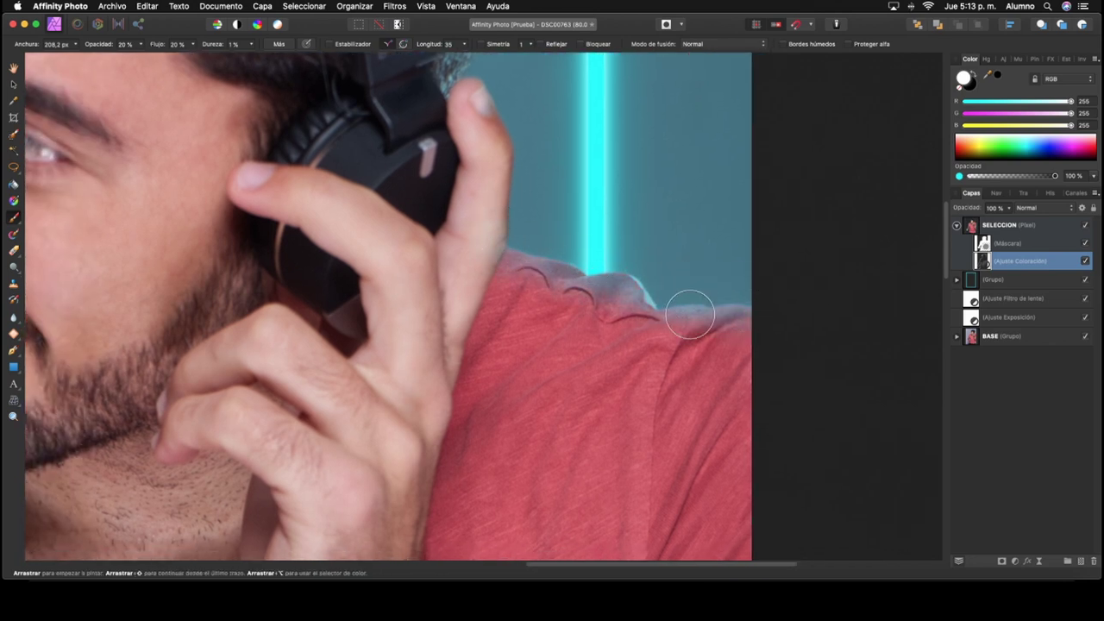
pyautogui.moveTo(513, 255); pyautogui.dragTo(553, 318)
# Switch the paint colour to black and fit the whole portrait in the window
pyautogui.scroll(5, 535, 244)
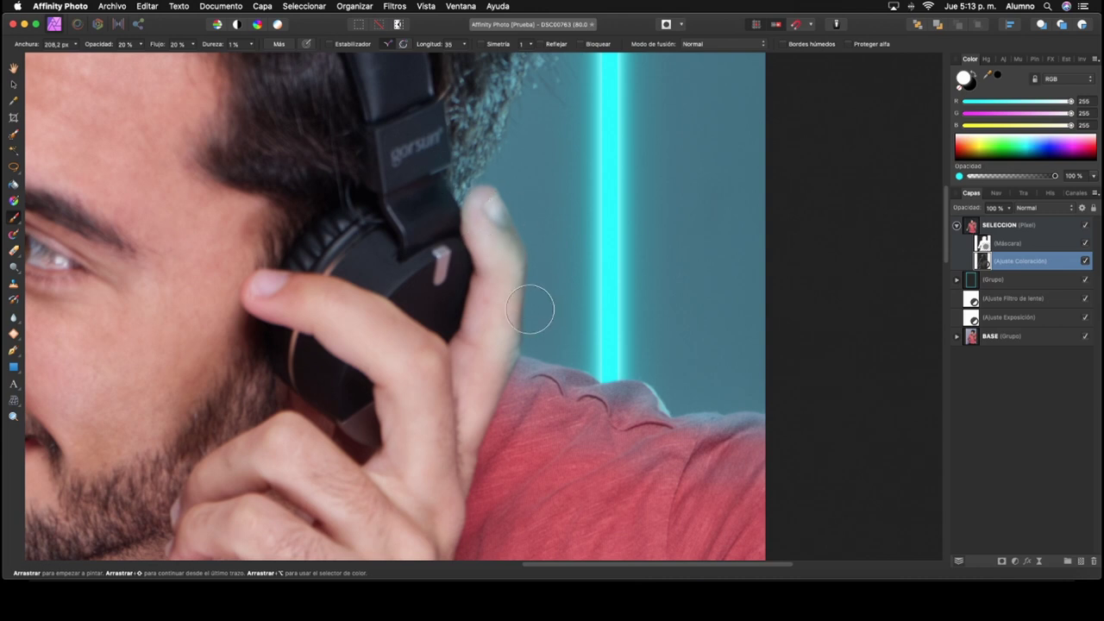
pyautogui.scroll(5, 519, 233)
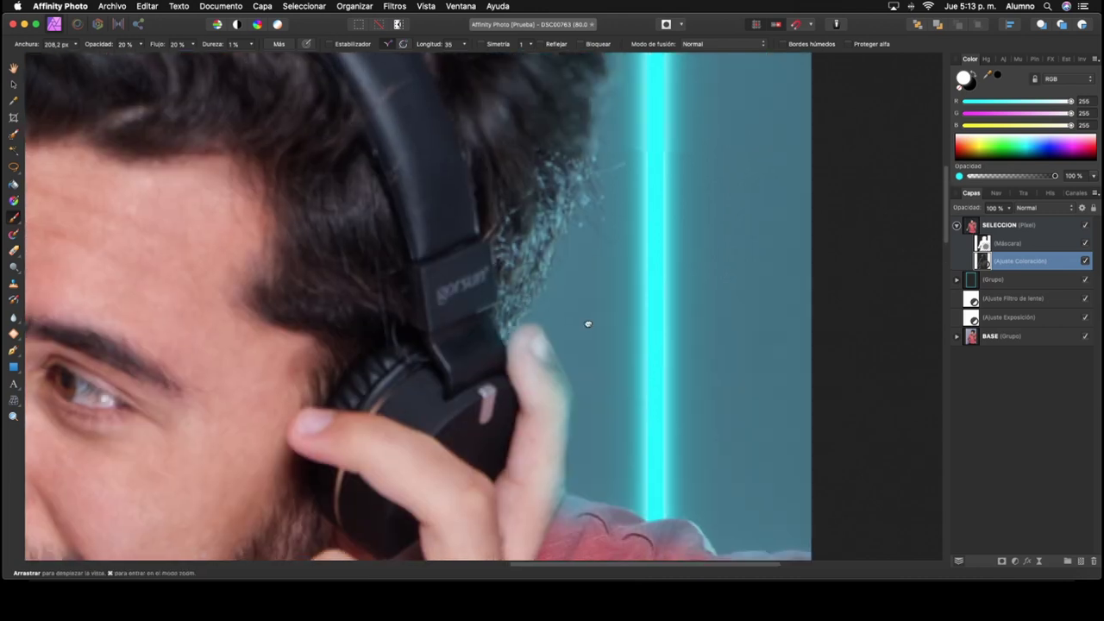
pyautogui.hscroll(-10, 584, 197)
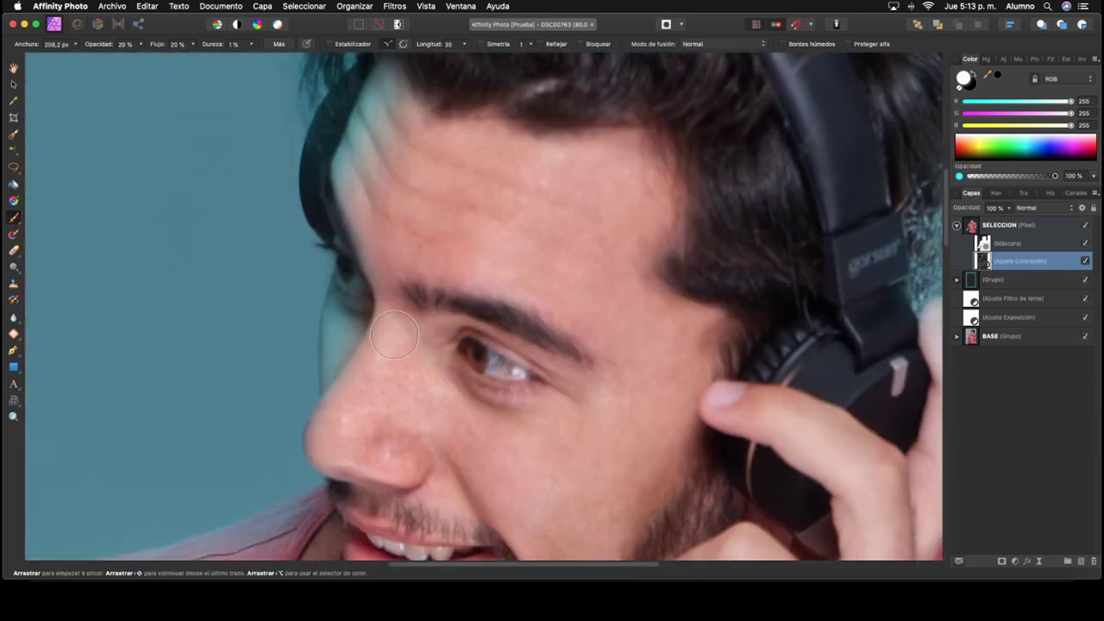
pyautogui.press('x')
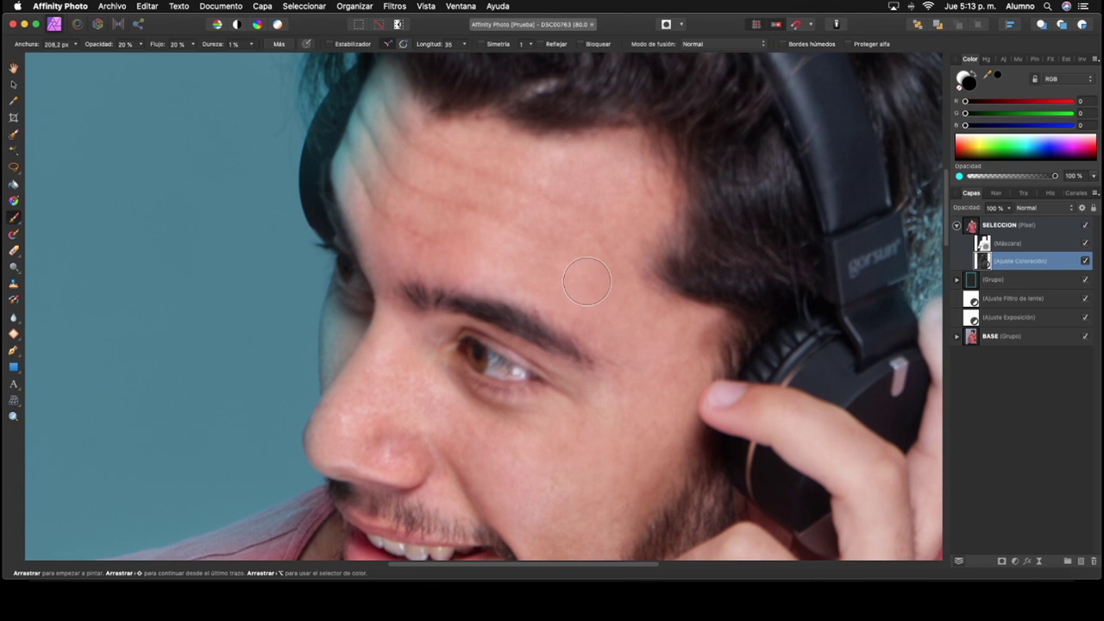
pyautogui.press('super+0')
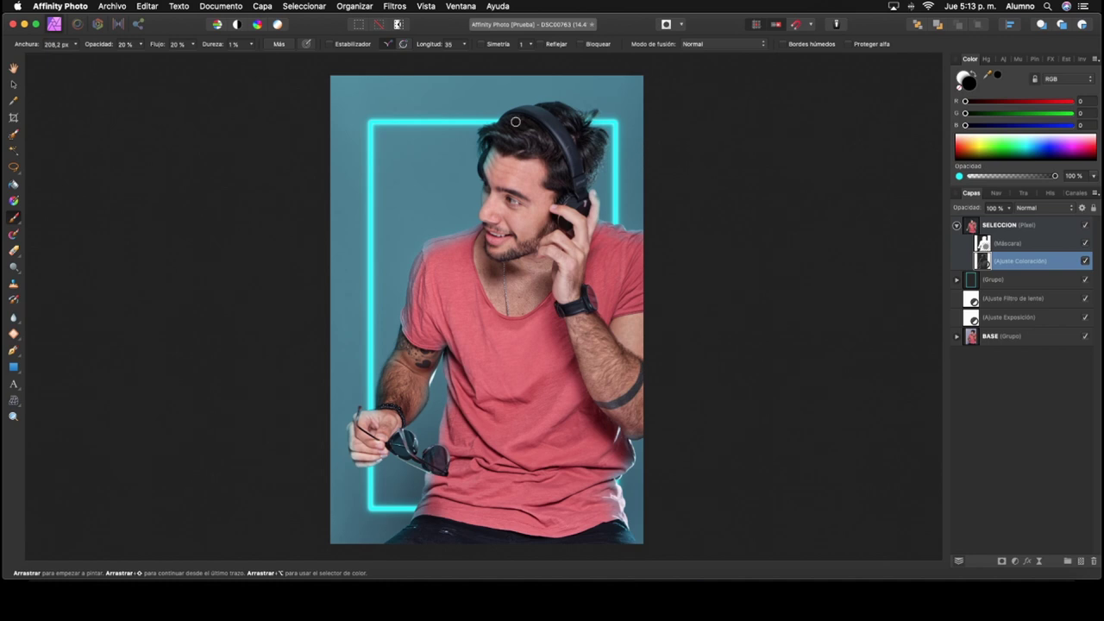
# Switch the paint colour to white and enlarge the brush to 516.5 px for the hair
pyautogui.click(964, 78)
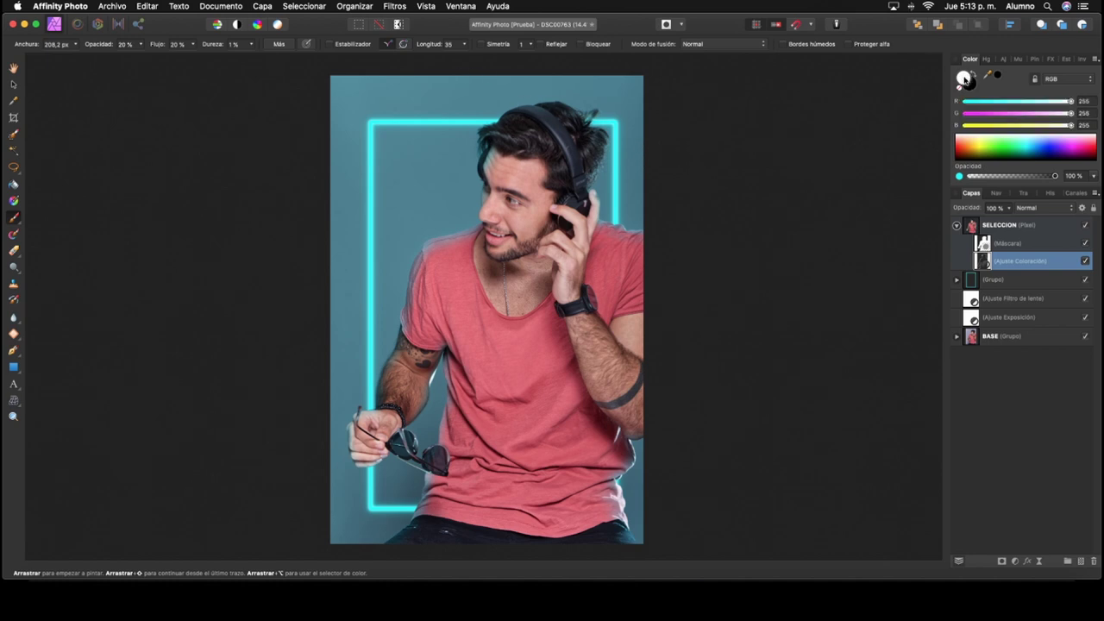
pyautogui.moveTo(440, 161); pyautogui.dragTo(497, 143)
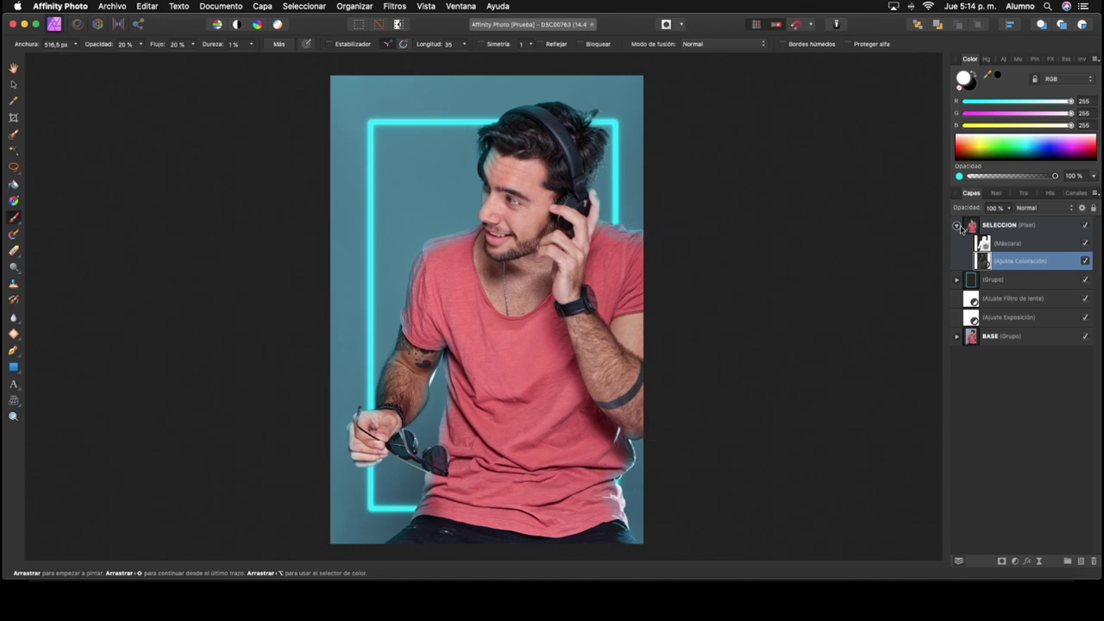
# Toggle the Ajuste Coloración visibility off and on to compare its effect
pyautogui.click(1086, 261)
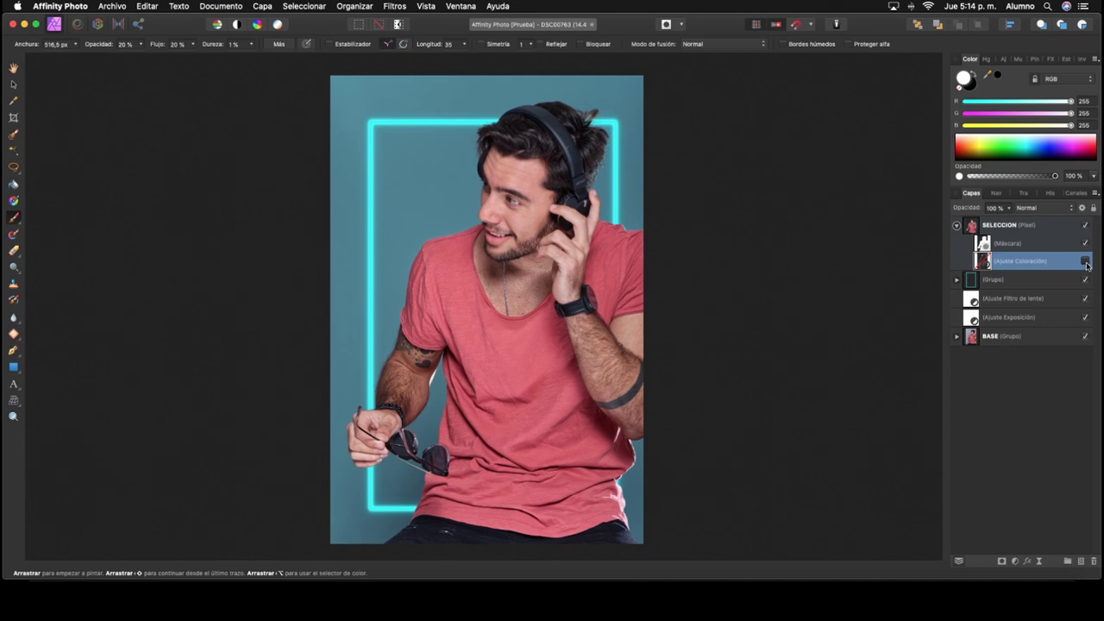
pyautogui.click(1087, 261)
pyautogui.click(1086, 264)
pyautogui.click(1087, 263)
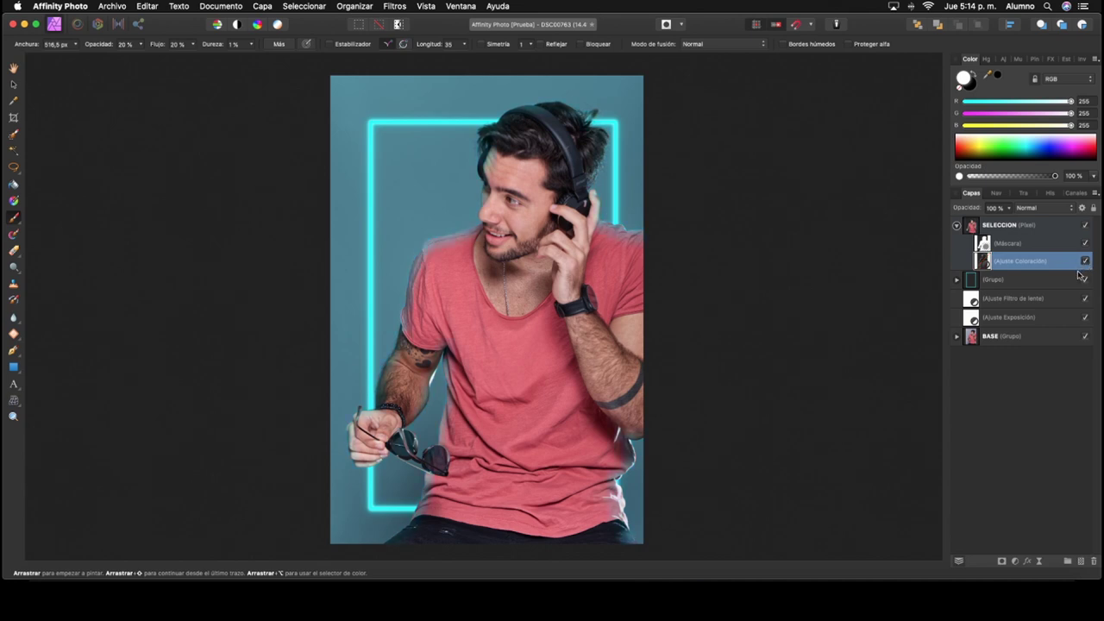
# Collapse the SELECCION layer, save the document, and select the (Grupo) neon frame layer
pyautogui.click(956, 225)
pyautogui.click(972, 229)
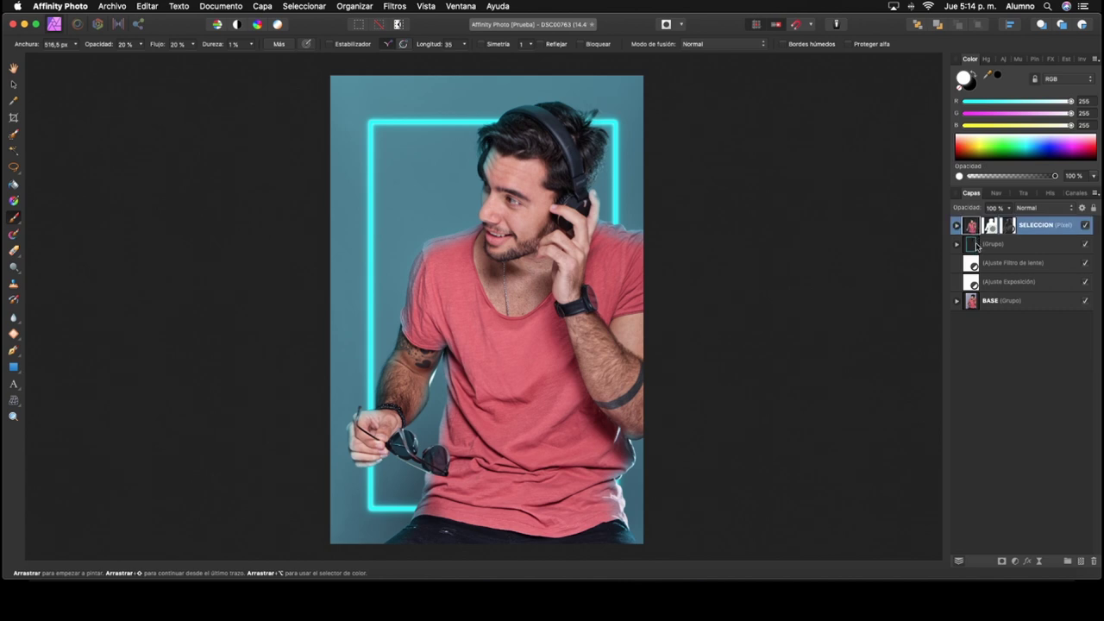
pyautogui.press('super+s')
pyautogui.press('v')
pyautogui.click(985, 246)
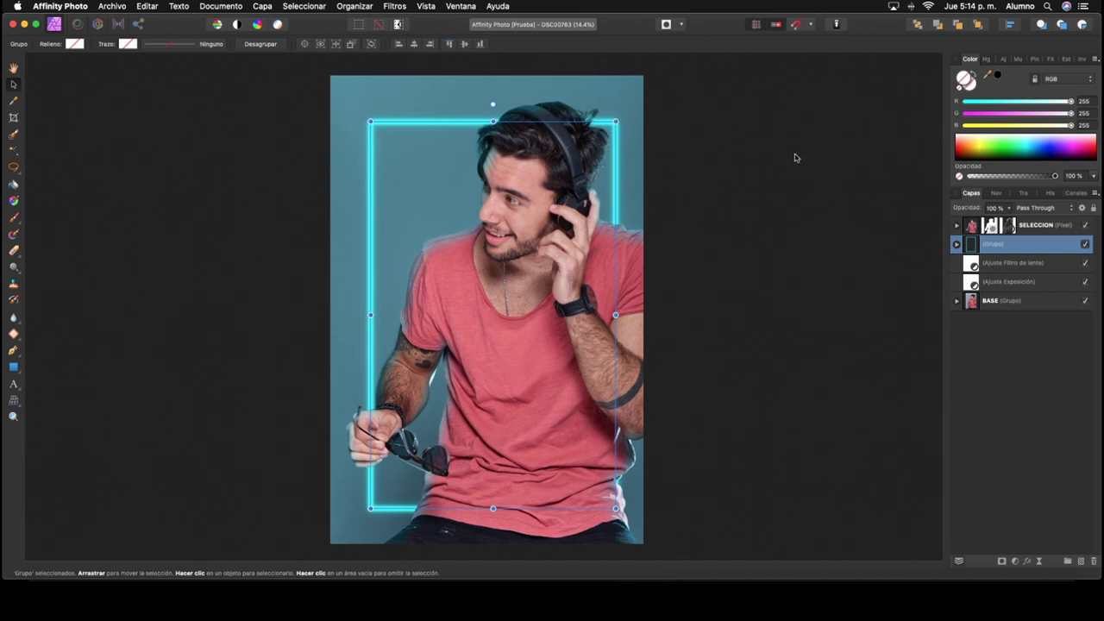
# Centre the (Grupo) neon frame horizontally and vertically, then select the SELECCION layer
pyautogui.click(1011, 24)
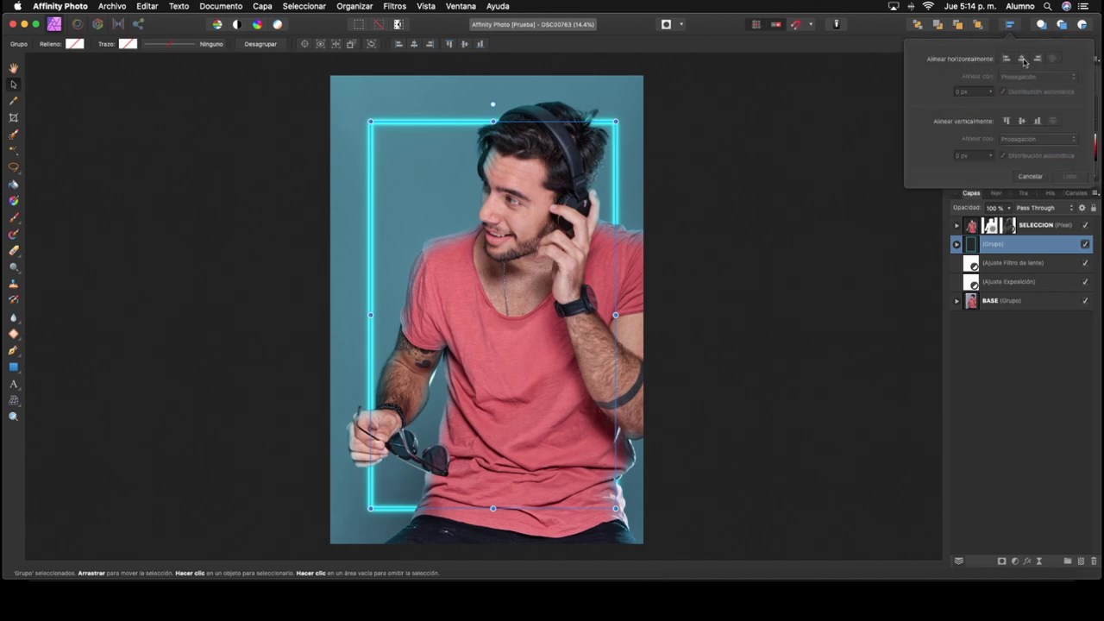
pyautogui.click(1022, 59)
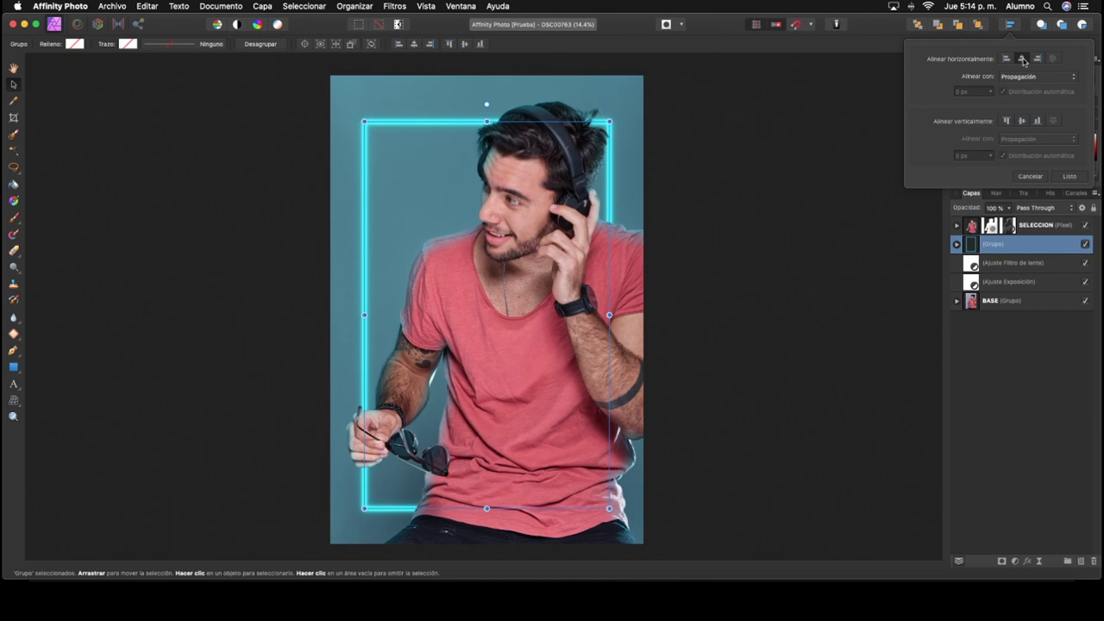
pyautogui.click(1022, 121)
pyautogui.click(1010, 26)
pyautogui.click(752, 185)
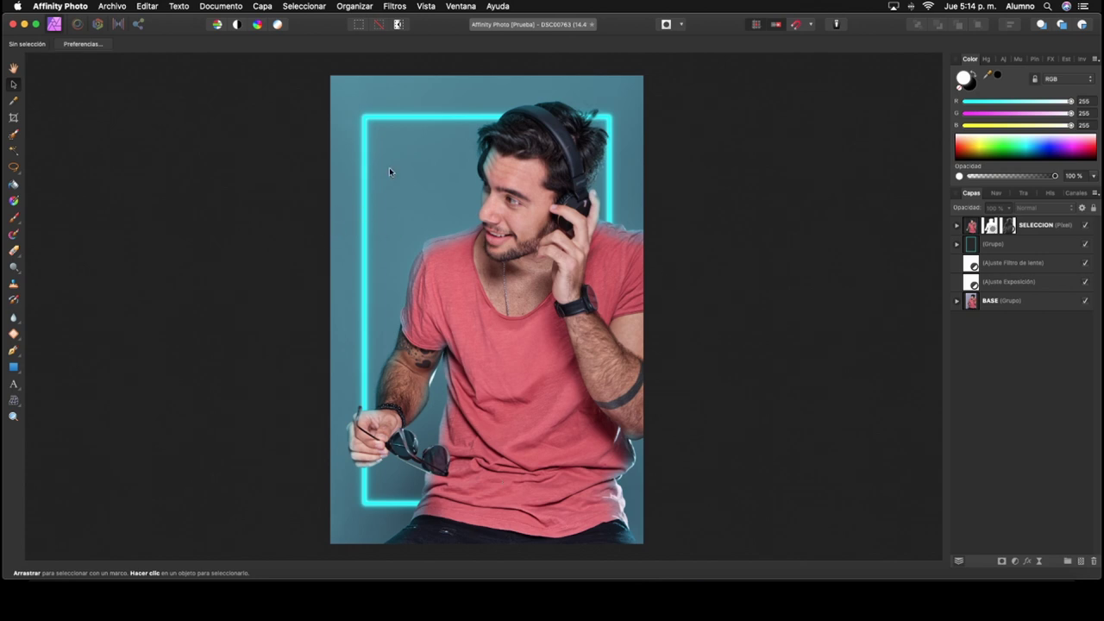
pyautogui.click(976, 228)
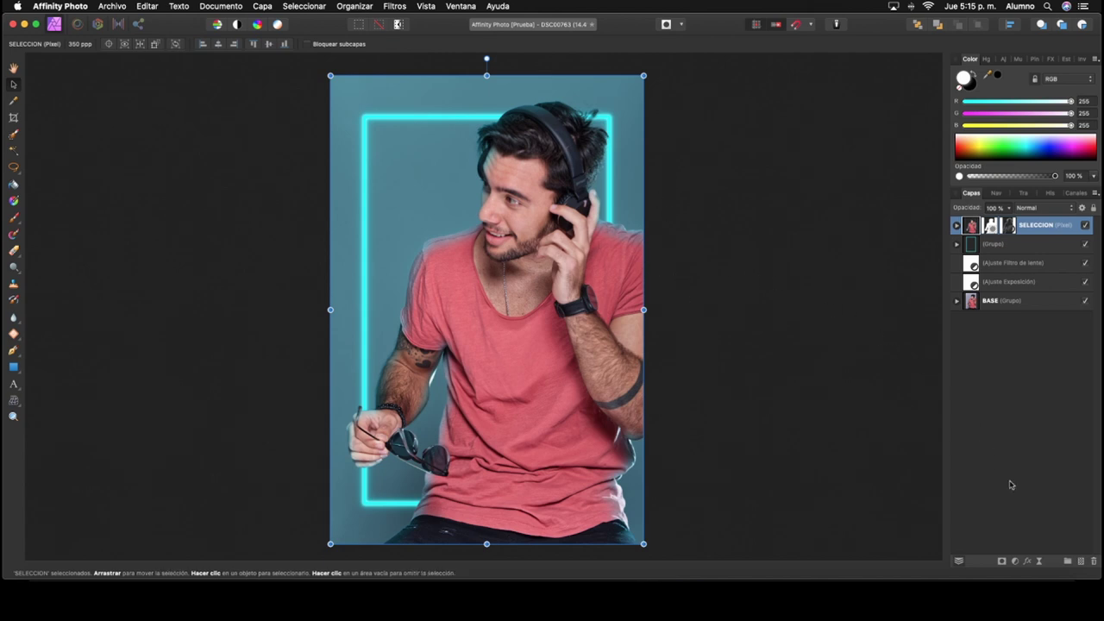
# Add a Blanco y negro adjustment layer in Luz suave blend mode
pyautogui.click(1015, 562)
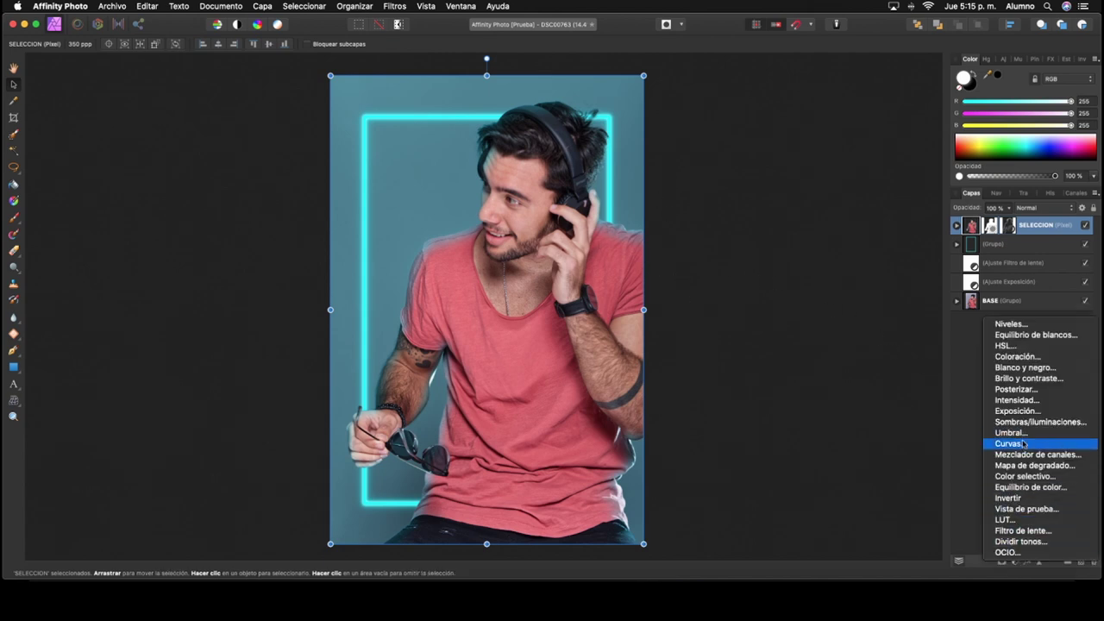
pyautogui.click(1040, 369)
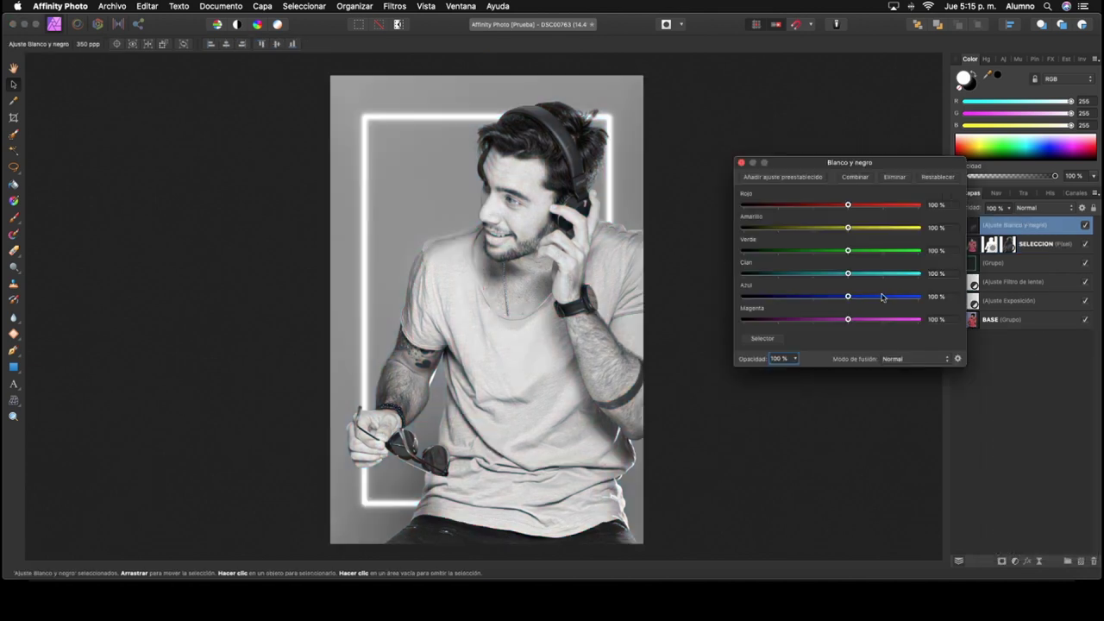
pyautogui.moveTo(902, 160); pyautogui.dragTo(849, 198)
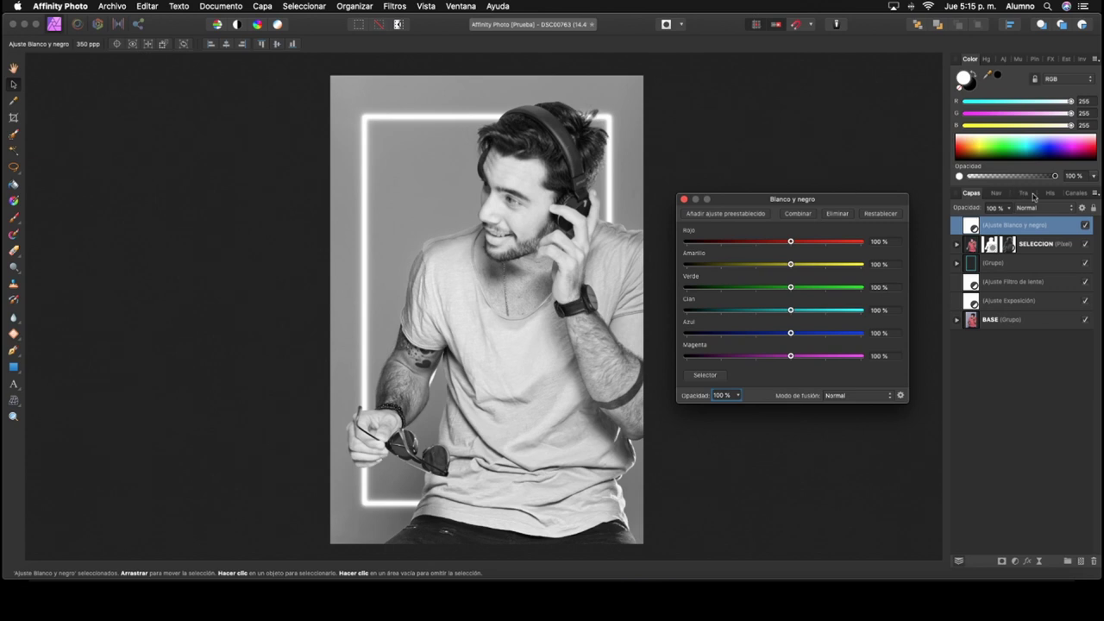
pyautogui.click(1043, 209)
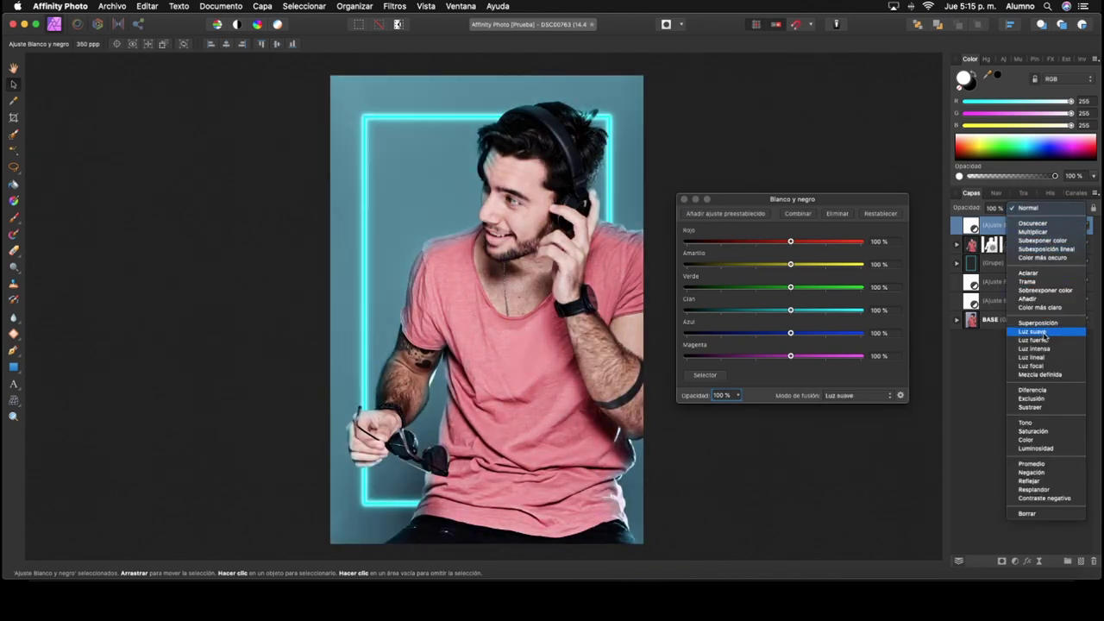
pyautogui.click(1045, 333)
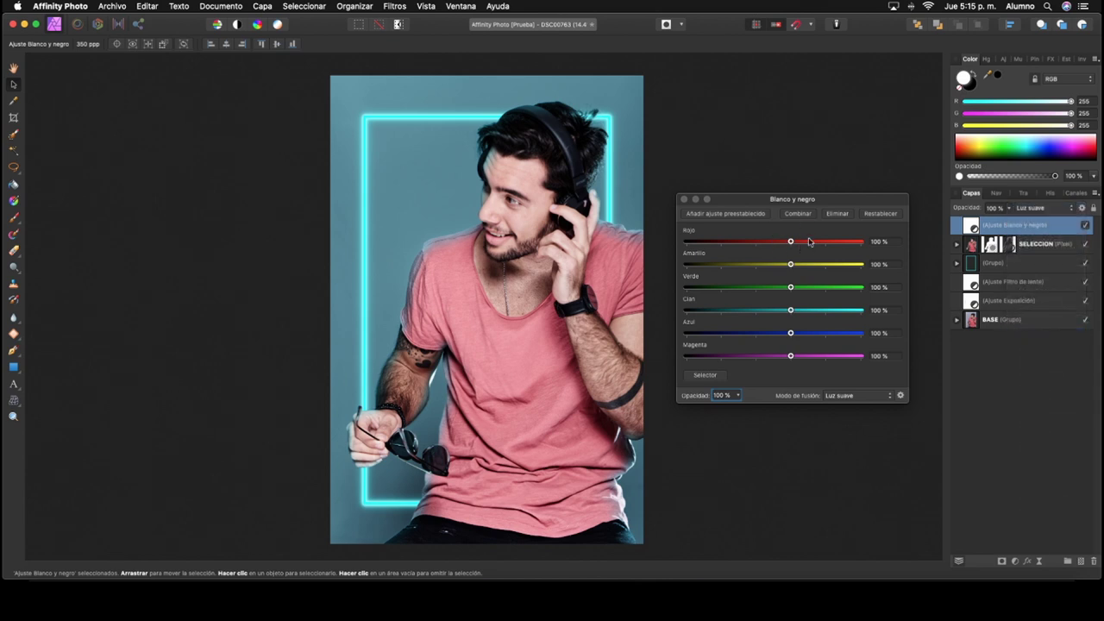
# Tune the Rojo, Amarillo, Cian, Azul and Magenta sliders, and lower opacity to 50%
pyautogui.moveTo(833, 199); pyautogui.dragTo(846, 203)
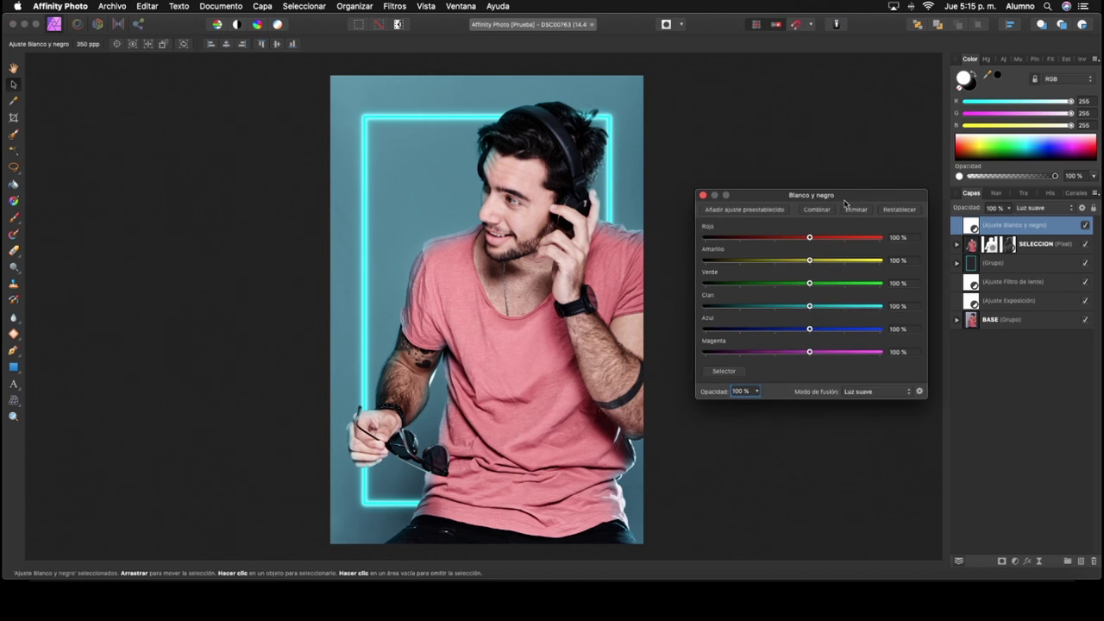
pyautogui.moveTo(818, 242); pyautogui.dragTo(780, 249)
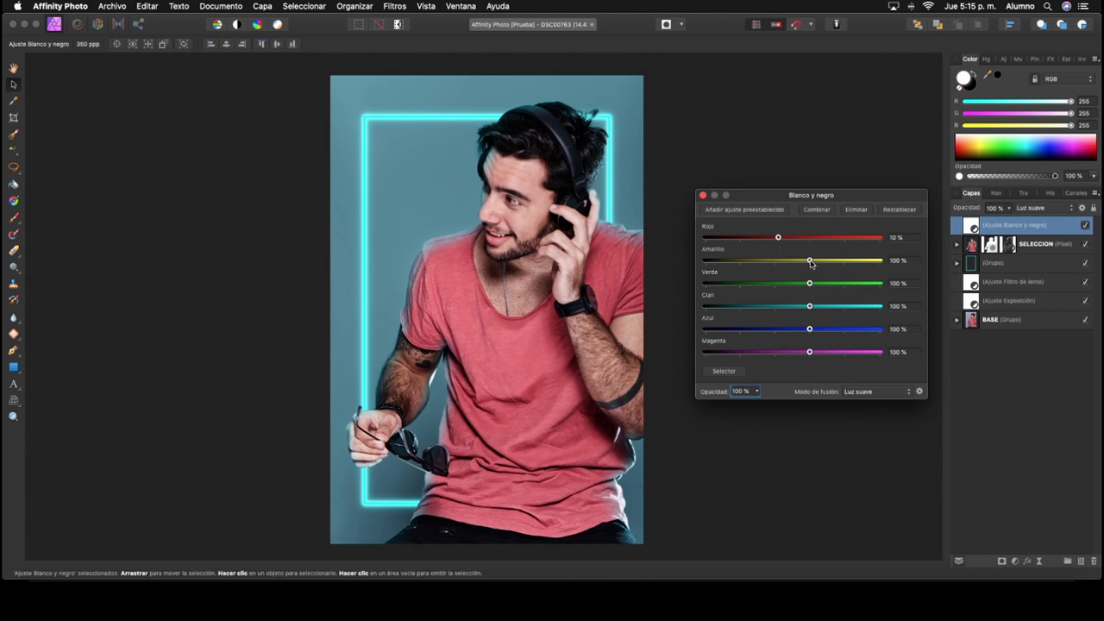
pyautogui.moveTo(811, 263); pyautogui.dragTo(845, 273)
pyautogui.moveTo(811, 309)
pyautogui.mouseDown()
pyautogui.moveTo(778, 310)
pyautogui.moveTo(806, 330)
pyautogui.moveTo(771, 331)
pyautogui.moveTo(851, 330)
pyautogui.mouseUp()
pyautogui.moveTo(779, 306)
pyautogui.mouseDown()
pyautogui.moveTo(803, 307)
pyautogui.moveTo(763, 320)
pyautogui.mouseUp()
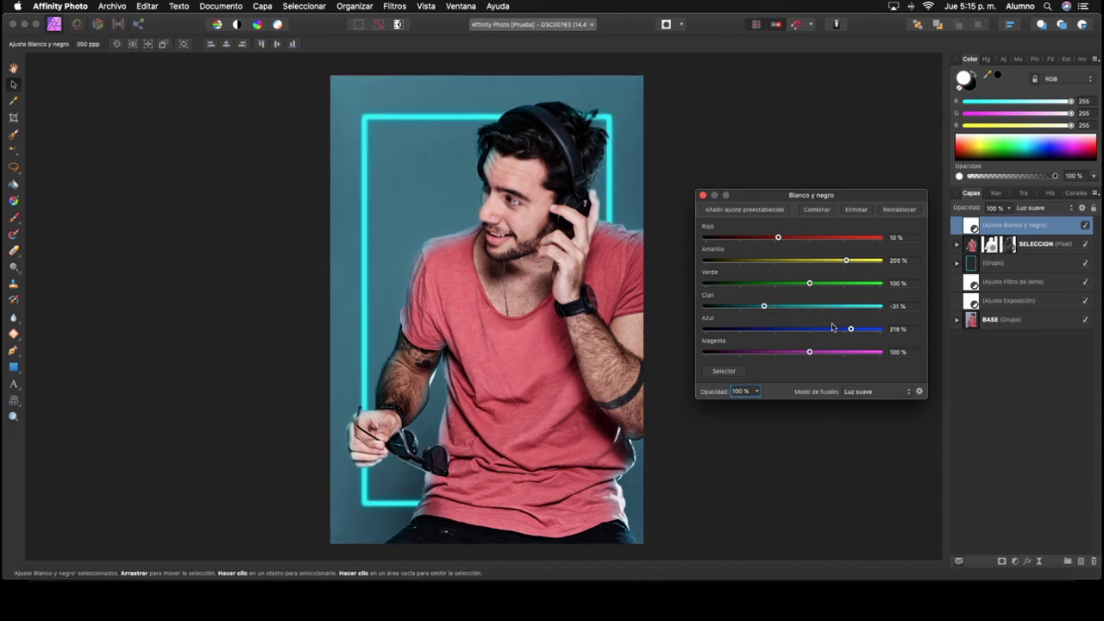
pyautogui.moveTo(850, 329)
pyautogui.mouseDown()
pyautogui.moveTo(801, 330)
pyautogui.moveTo(807, 340)
pyautogui.mouseUp()
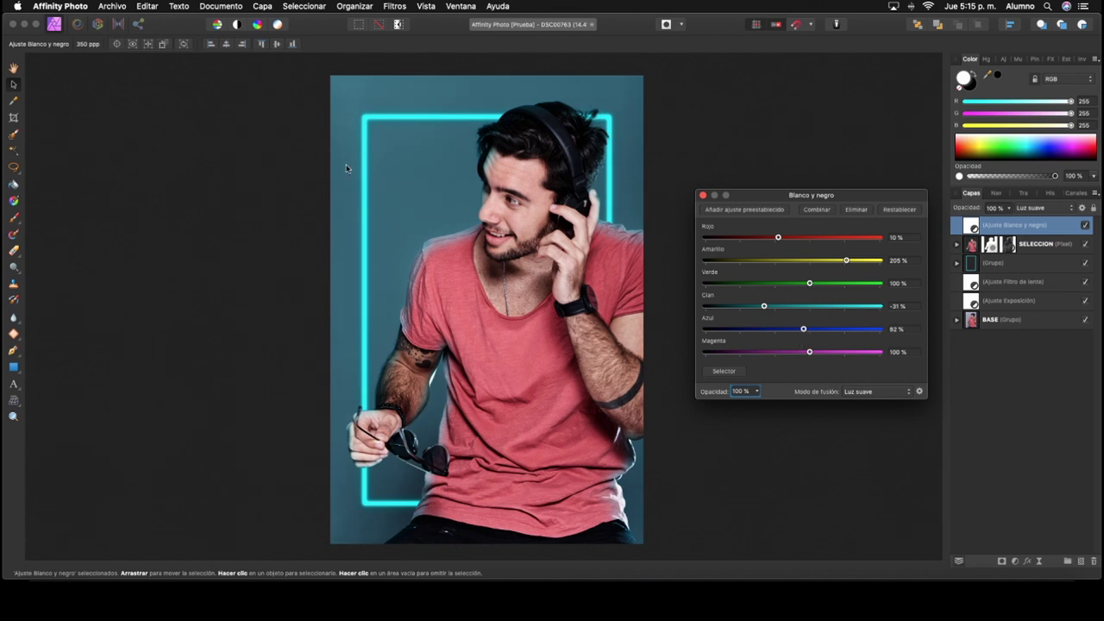
pyautogui.moveTo(812, 353)
pyautogui.mouseDown()
pyautogui.moveTo(747, 354)
pyautogui.moveTo(830, 353)
pyautogui.moveTo(791, 363)
pyautogui.mouseUp()
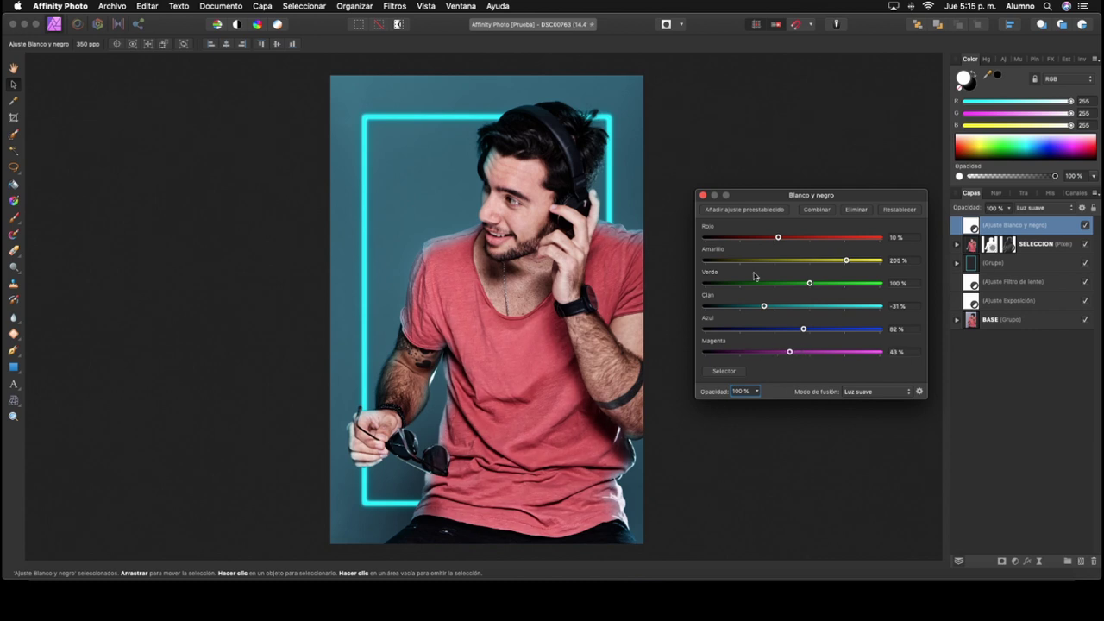
pyautogui.click(703, 196)
pyautogui.moveTo(1009, 209)
pyautogui.mouseDown()
pyautogui.moveTo(937, 235)
pyautogui.moveTo(964, 244)
pyautogui.mouseUp()
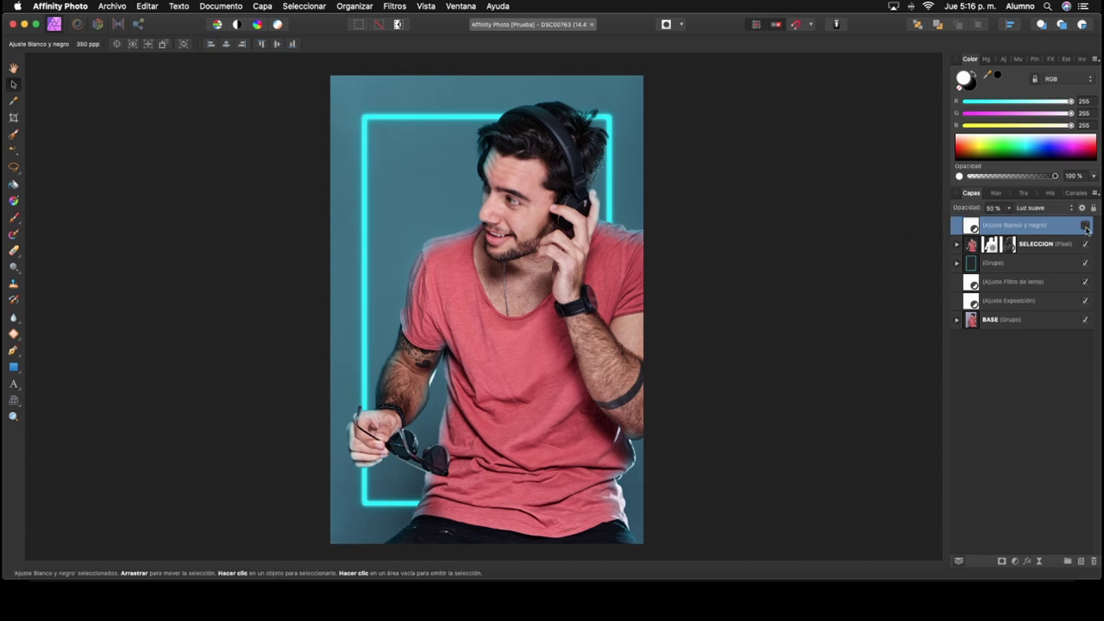
pyautogui.click(1086, 226)
pyautogui.click(1086, 226)
pyautogui.doubleClick(1086, 229)
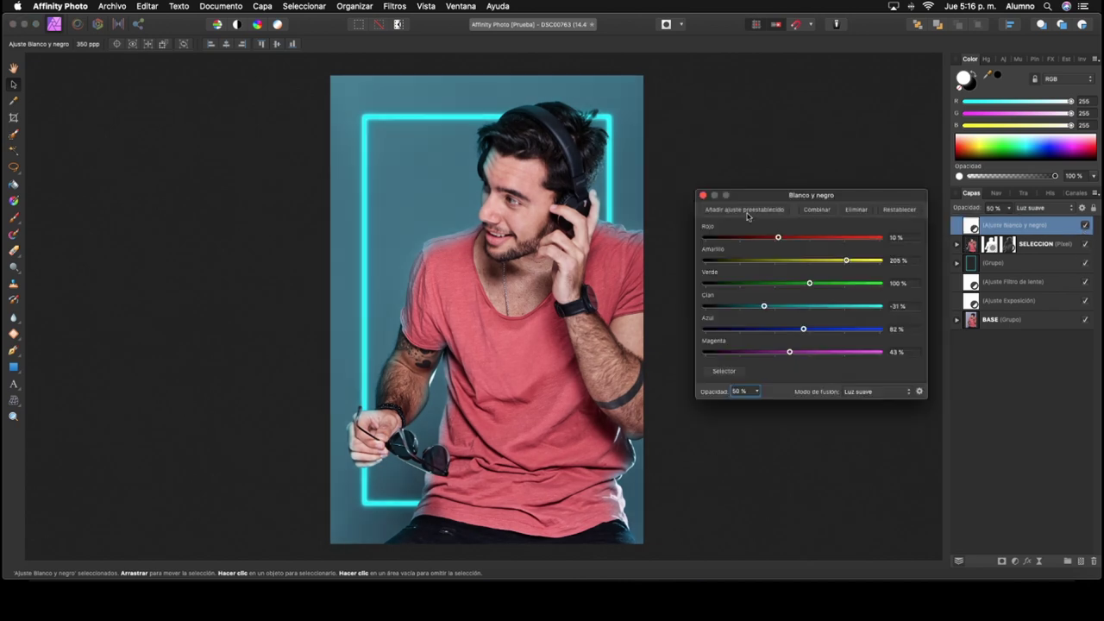
pyautogui.click(704, 196)
pyautogui.click(1085, 226)
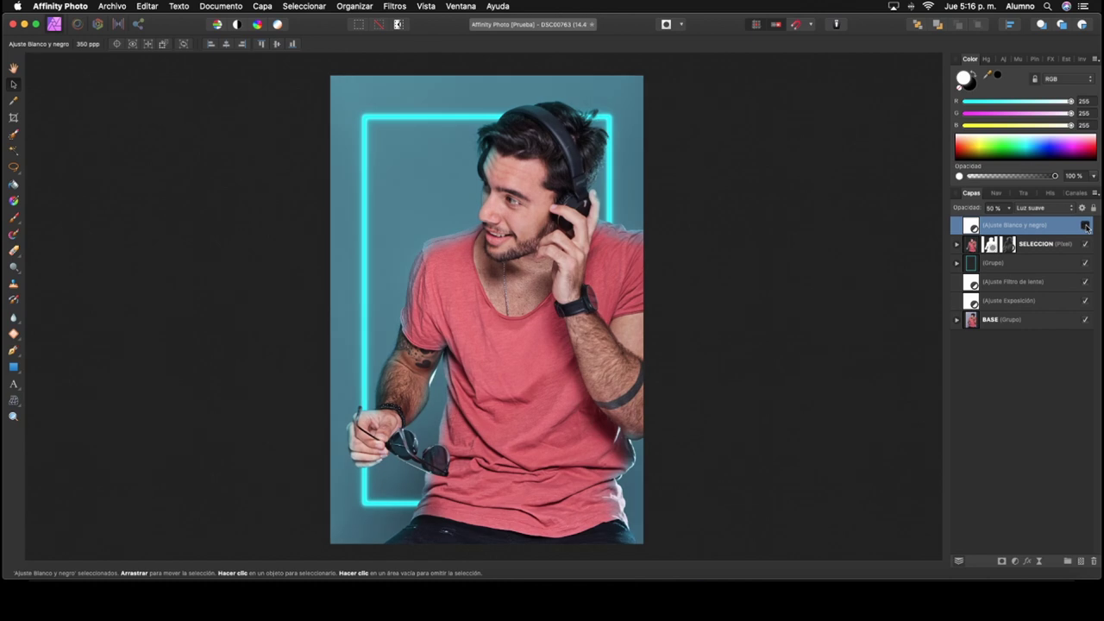
pyautogui.click(1086, 226)
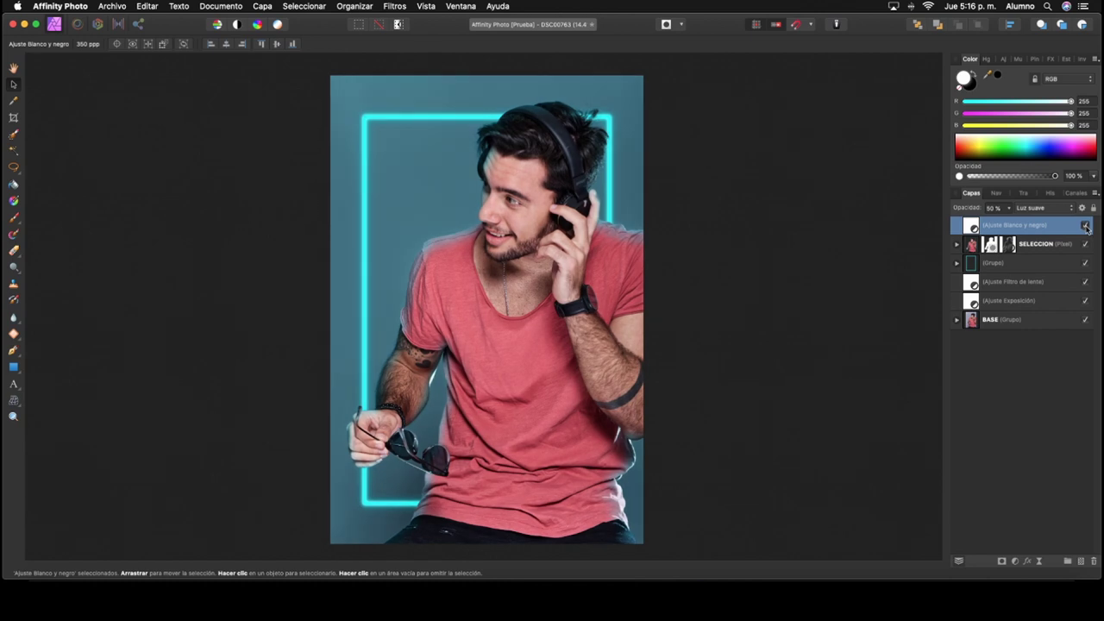
pyautogui.keyDown('shift'); pyautogui.click(1036, 301); pyautogui.keyUp('shift')
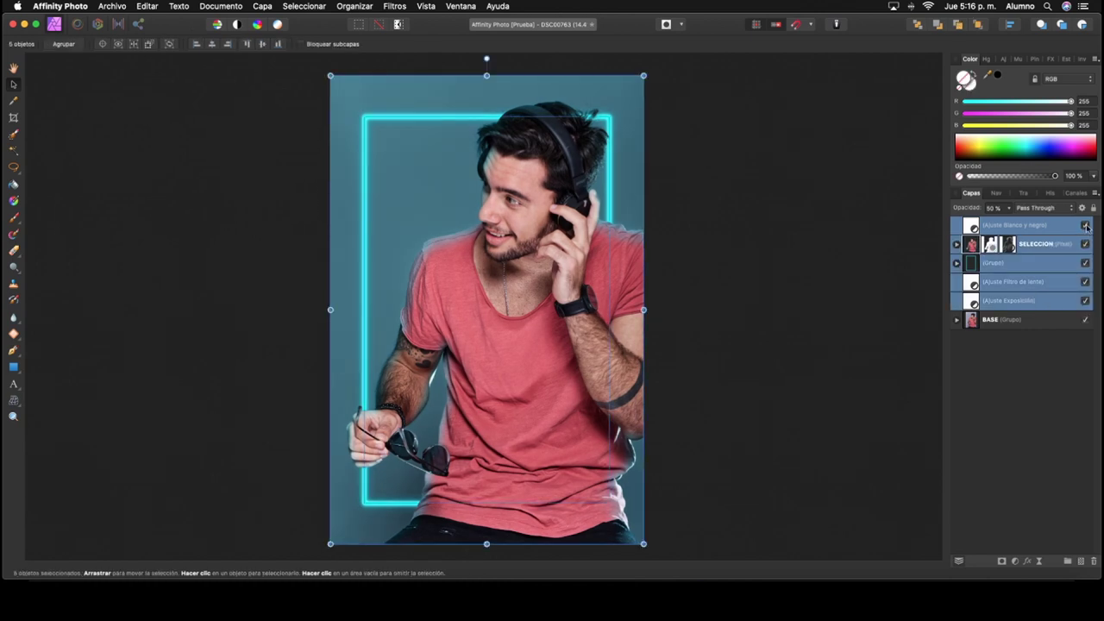
pyautogui.click(1085, 226)
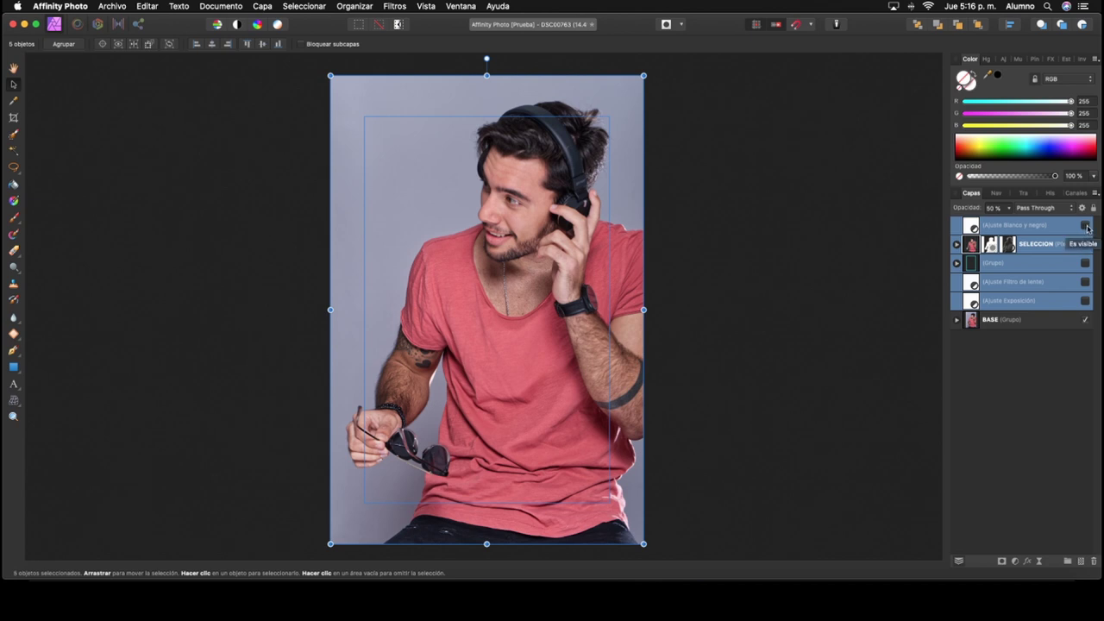
pyautogui.click(1085, 226)
pyautogui.click(1085, 226)
pyautogui.click(1085, 227)
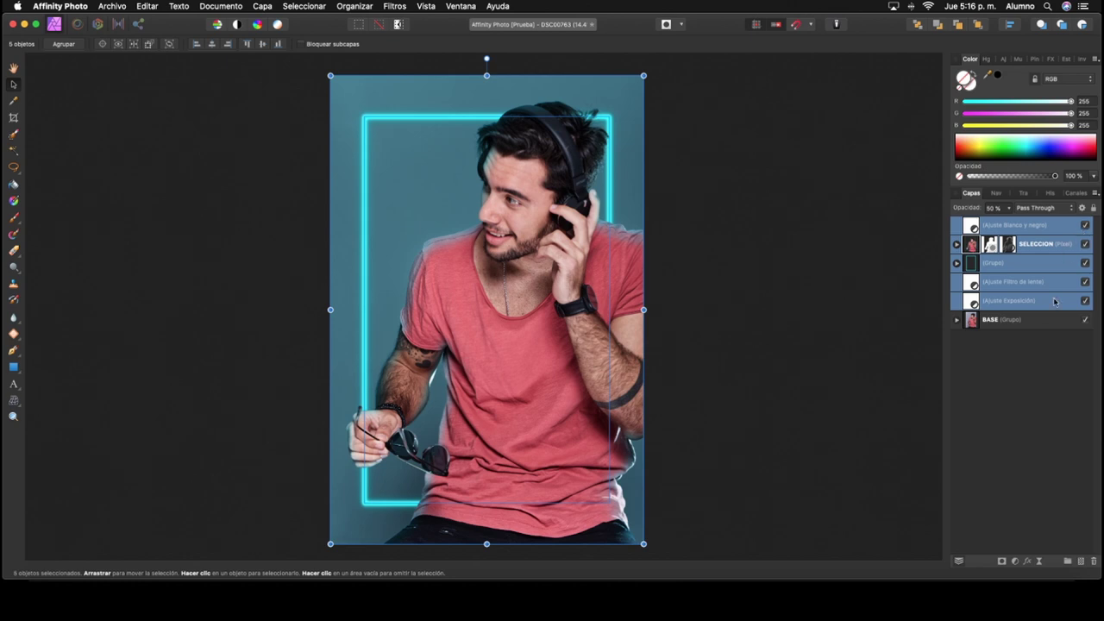
pyautogui.click(1033, 413)
pyautogui.click(1027, 224)
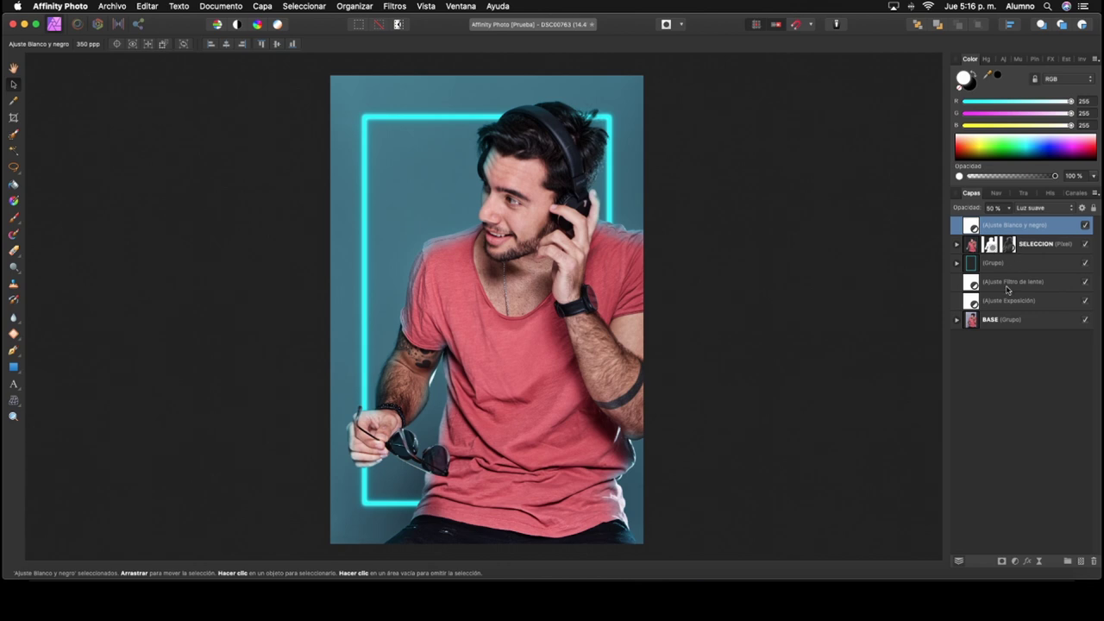
pyautogui.click(1016, 561)
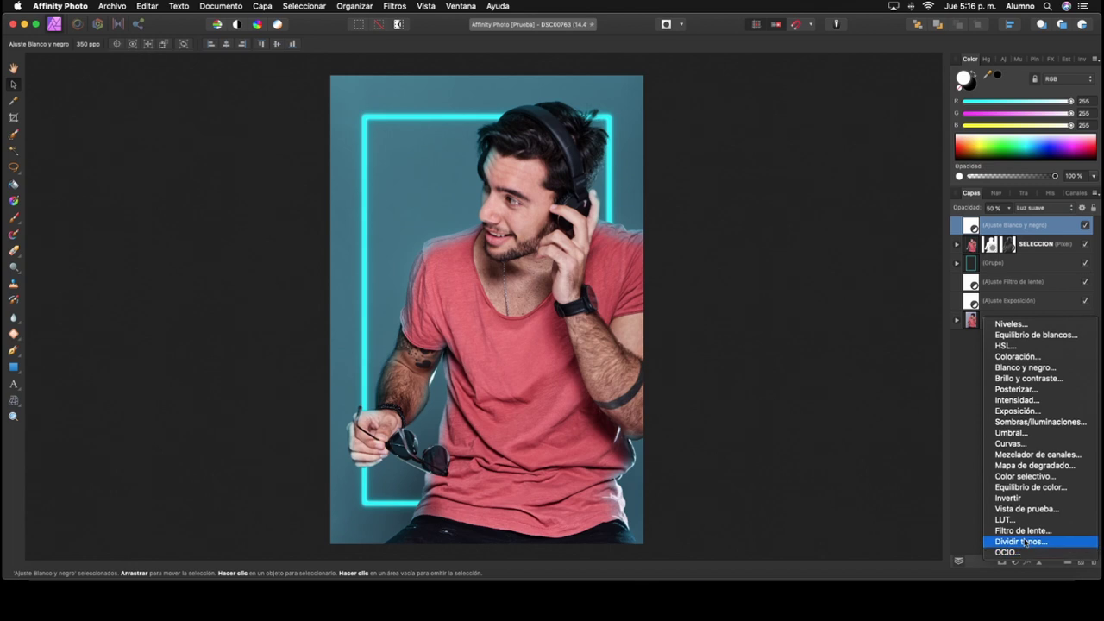
# Add a Dividir tonos adjustment with a blue-cyan shadow tint at 40% saturation
pyautogui.click(1022, 542)
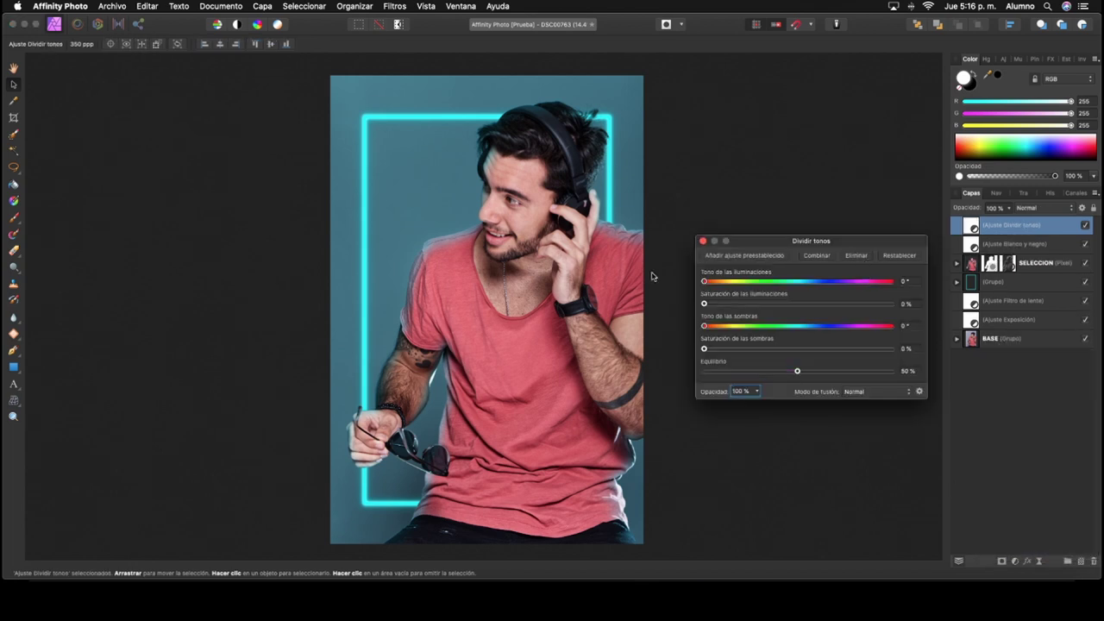
pyautogui.moveTo(706, 327)
pyautogui.mouseDown()
pyautogui.moveTo(808, 326)
pyautogui.moveTo(799, 345)
pyautogui.mouseUp()
pyautogui.moveTo(704, 348); pyautogui.dragTo(916, 350)
pyautogui.moveTo(749, 366)
pyautogui.mouseDown()
pyautogui.moveTo(824, 352)
pyautogui.moveTo(774, 371)
pyautogui.mouseUp()
pyautogui.click(704, 241)
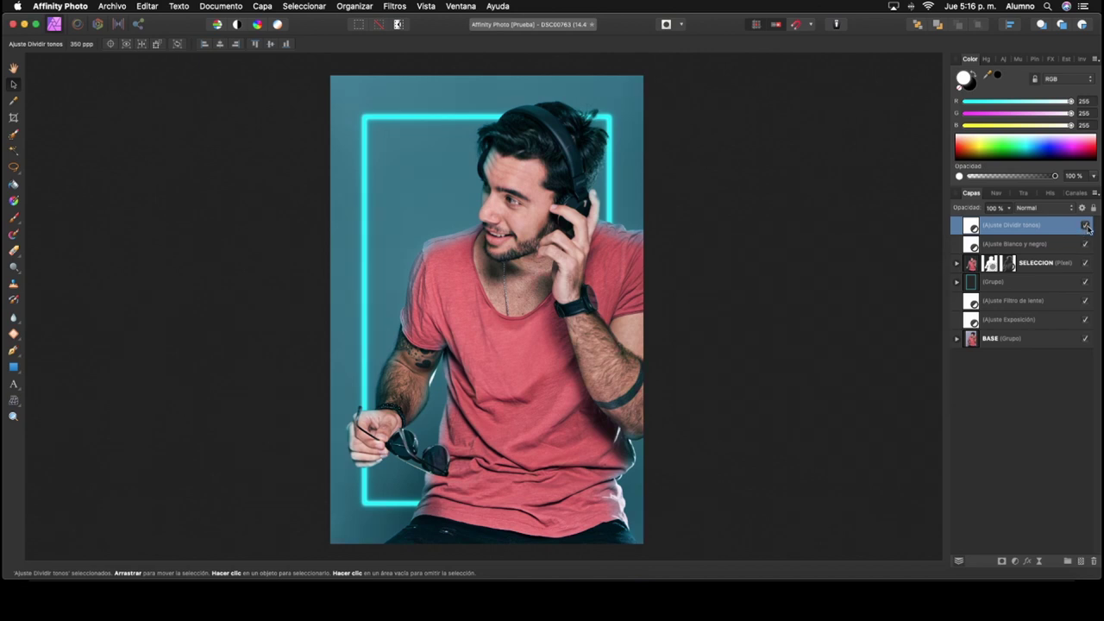
# Shift the highlight tint toward cyan, reduce its saturation, and compare the result with and without
pyautogui.doubleClick(971, 228)
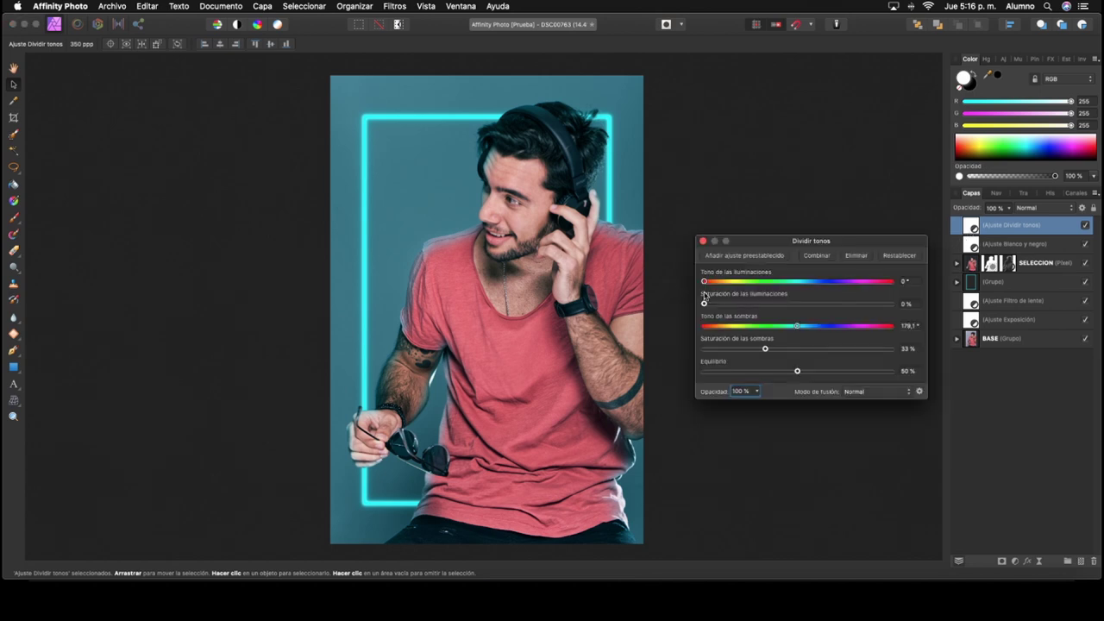
pyautogui.moveTo(704, 282); pyautogui.dragTo(799, 285)
pyautogui.moveTo(705, 304); pyautogui.dragTo(876, 307)
pyautogui.moveTo(875, 305)
pyautogui.mouseDown()
pyautogui.moveTo(770, 314)
pyautogui.moveTo(729, 292)
pyautogui.moveTo(732, 305)
pyautogui.moveTo(803, 309)
pyautogui.moveTo(717, 318)
pyautogui.mouseUp()
pyautogui.click(703, 240)
pyautogui.click(1087, 228)
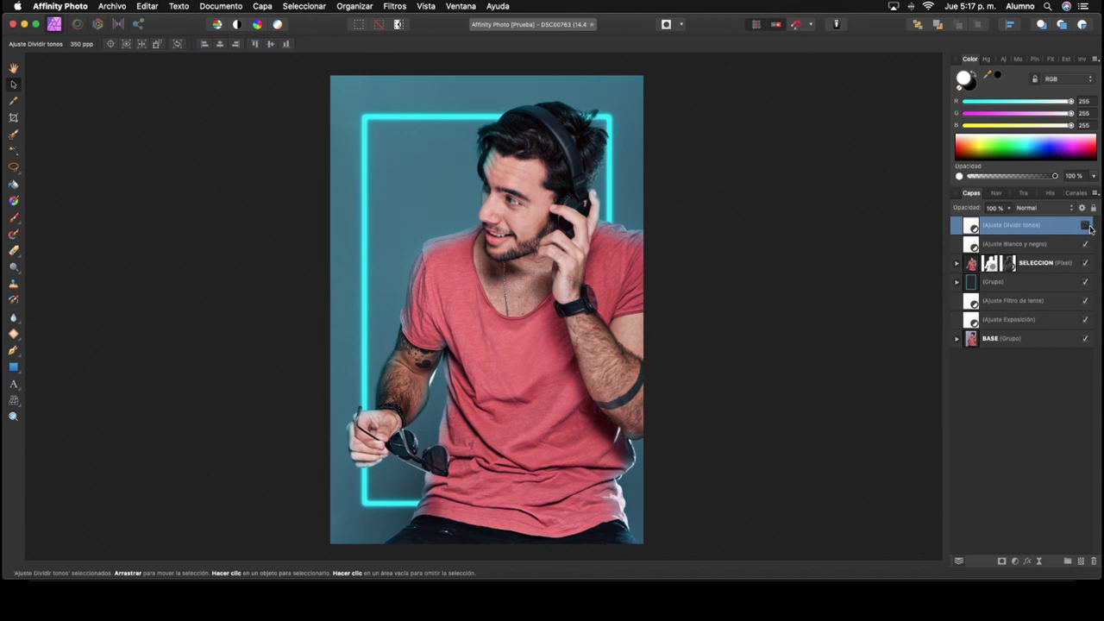
pyautogui.click(1087, 228)
pyautogui.click(1088, 228)
pyautogui.click(1087, 227)
# Add an HSL adjustment limited to cyan tones with a 20% saturation boost
pyautogui.click(1016, 562)
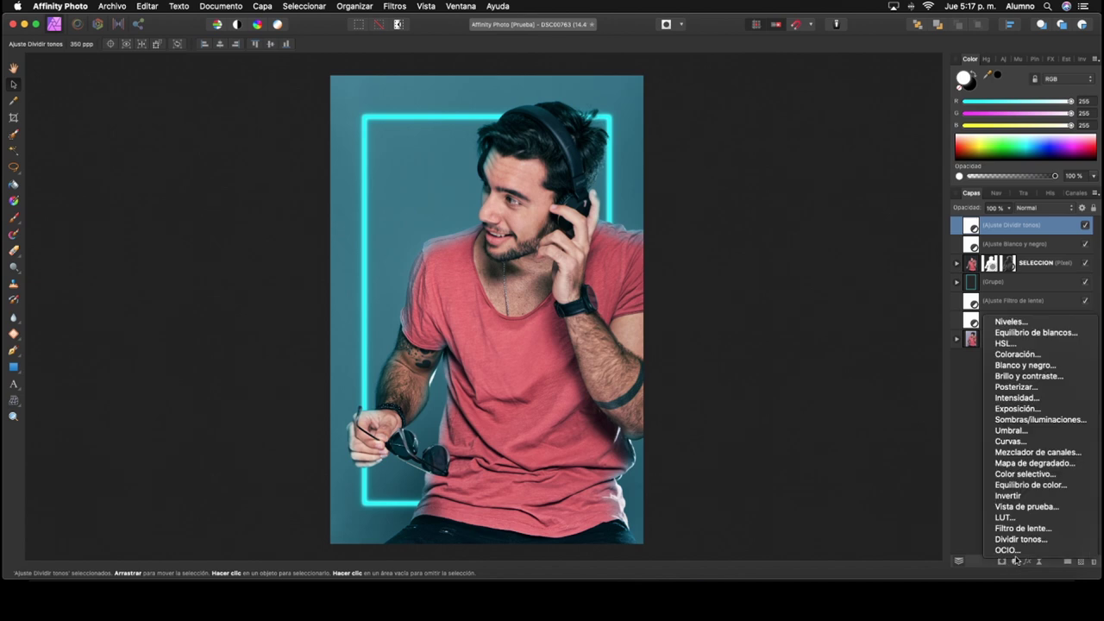
pyautogui.click(1027, 343)
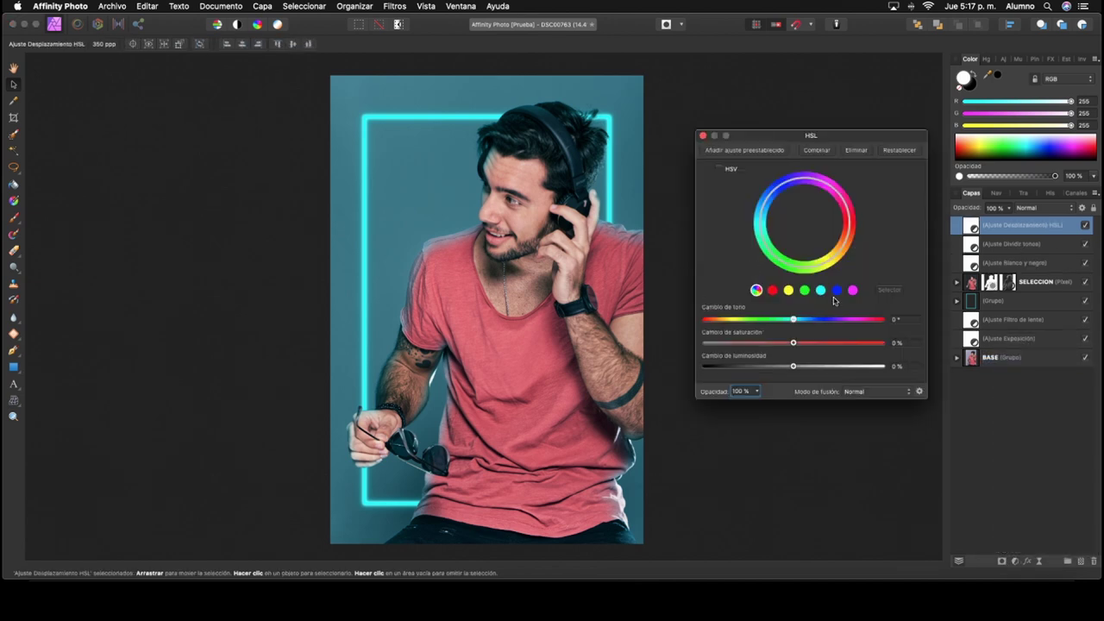
pyautogui.click(821, 291)
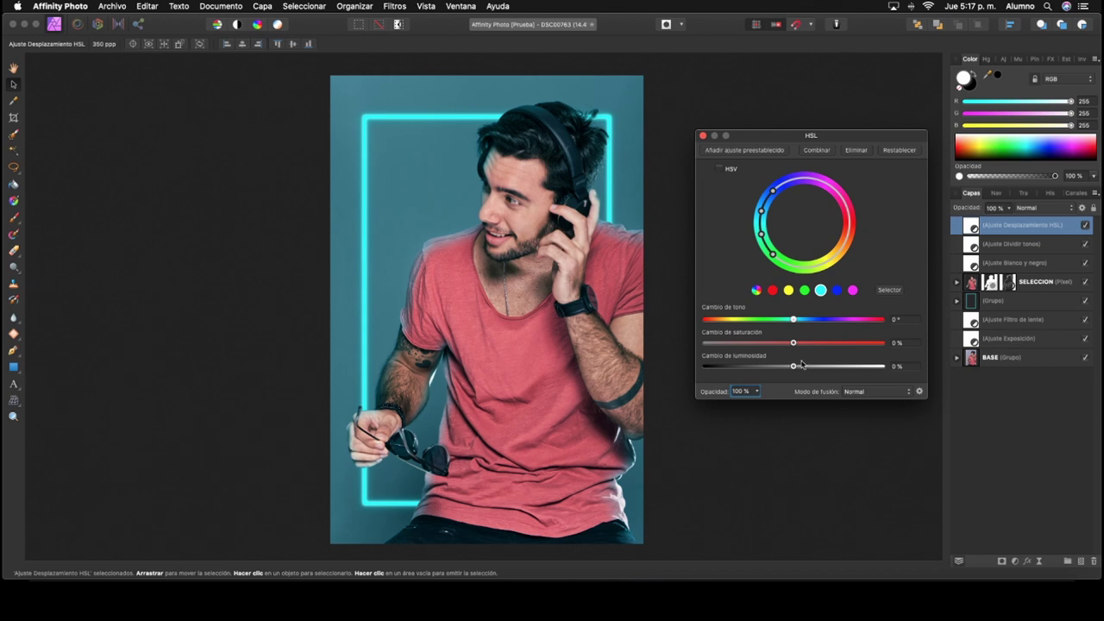
pyautogui.moveTo(793, 344)
pyautogui.mouseDown()
pyautogui.moveTo(821, 343)
pyautogui.moveTo(811, 348)
pyautogui.mouseUp()
pyautogui.click(812, 346)
# Try several hue shifts on the cyan background and frame, then reset Hue Shift to 0°
pyautogui.moveTo(795, 321); pyautogui.dragTo(882, 330)
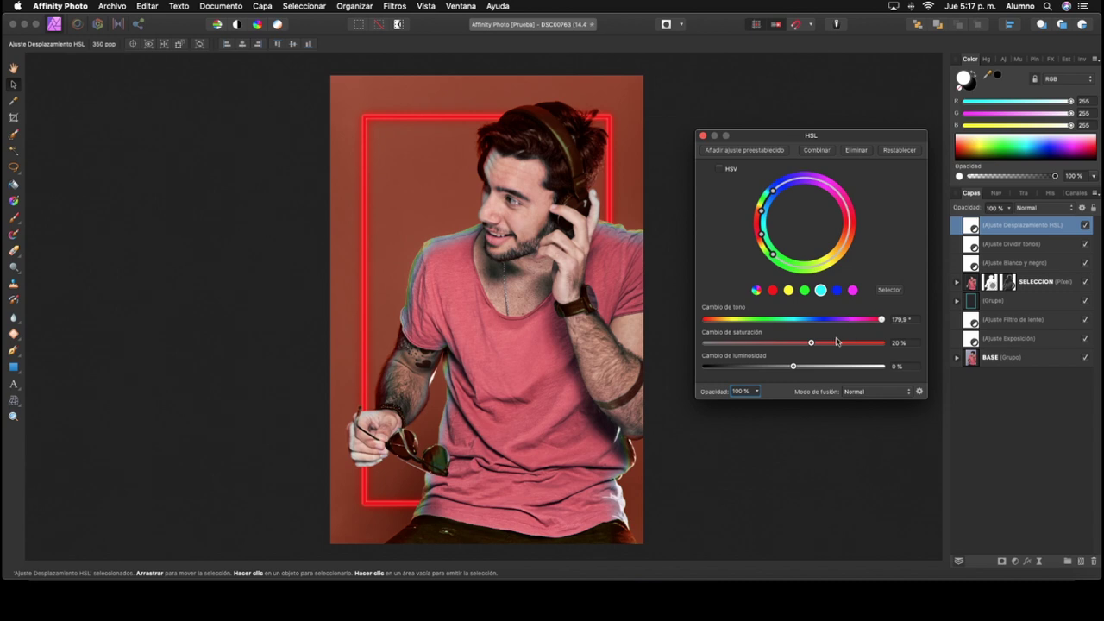
pyautogui.moveTo(881, 320); pyautogui.dragTo(777, 319)
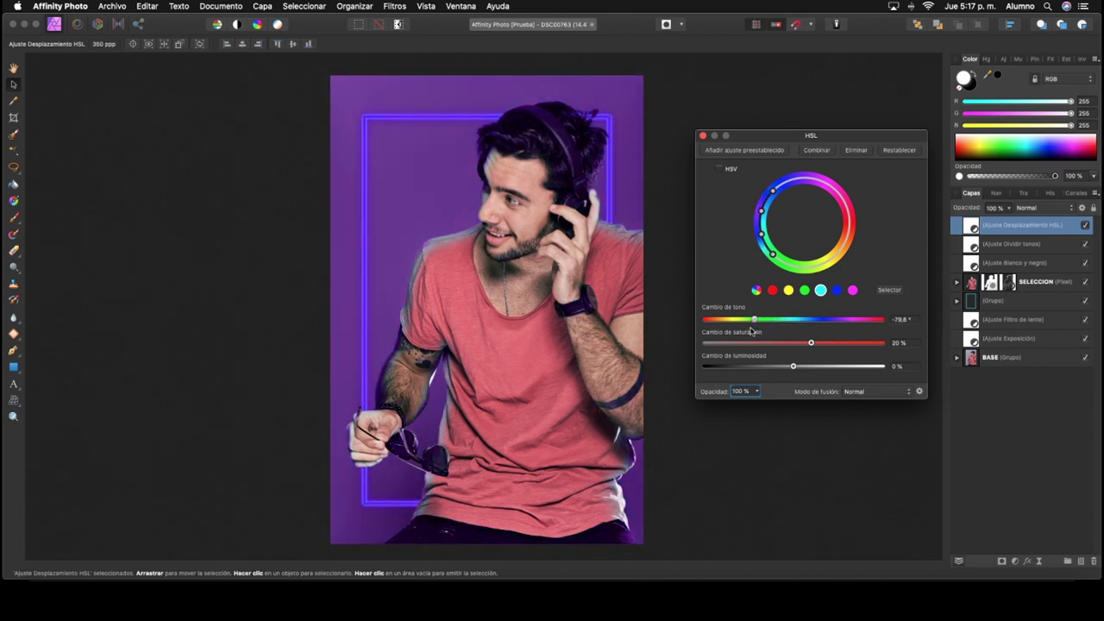
pyautogui.moveTo(777, 319)
pyautogui.mouseDown()
pyautogui.moveTo(739, 320)
pyautogui.moveTo(730, 337)
pyautogui.mouseUp()
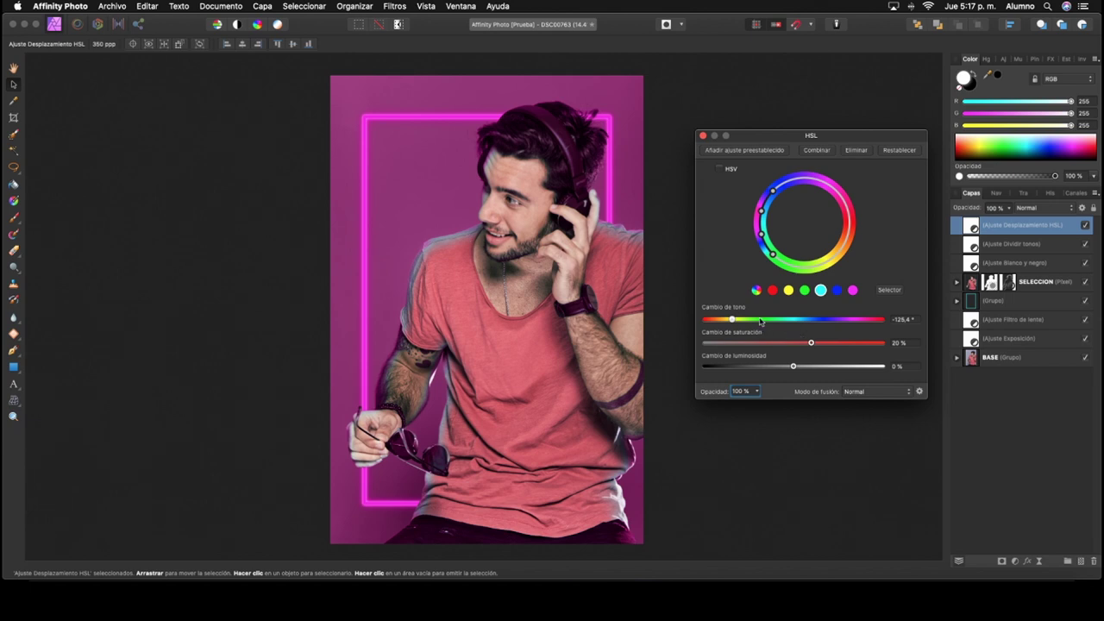
pyautogui.click(903, 320)
pyautogui.write('0')
pyautogui.press('Tab')
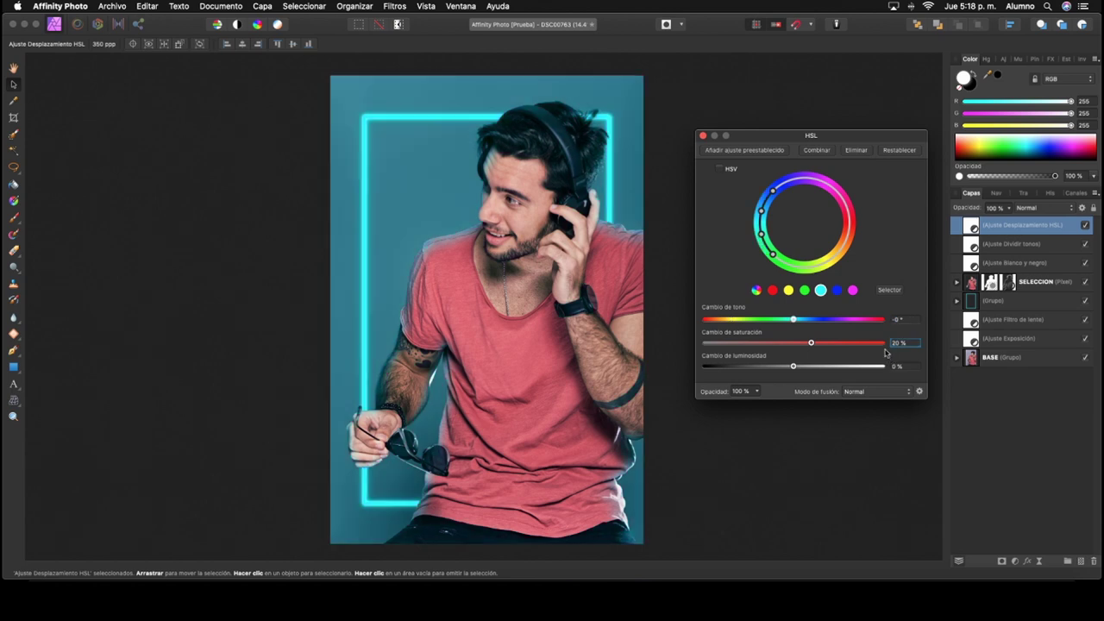
pyautogui.click(702, 136)
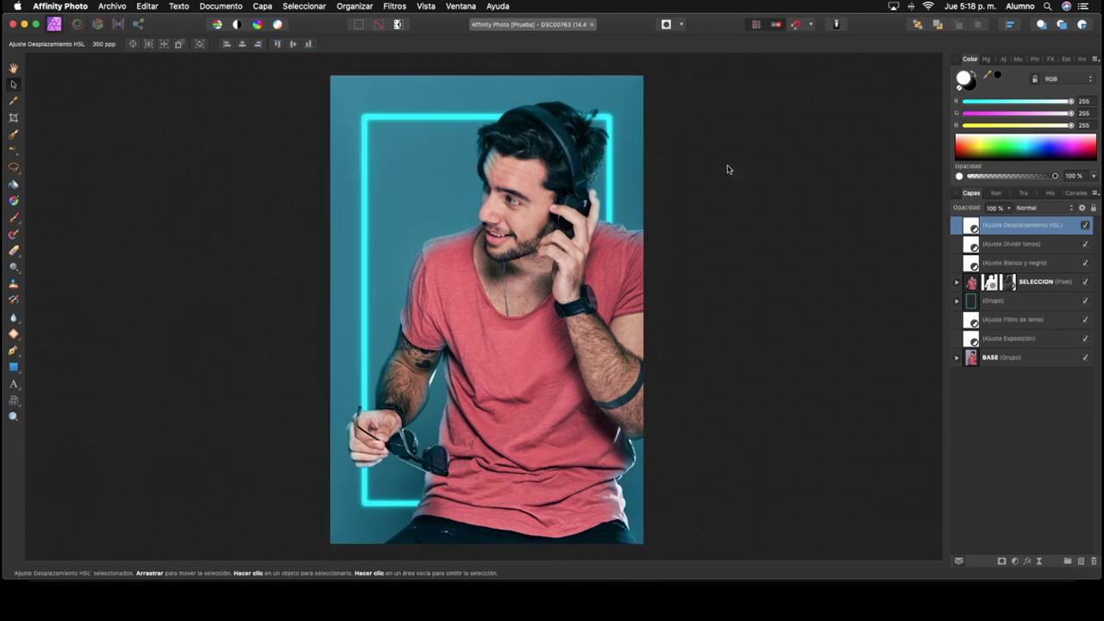
# Group the HSL, Dividir tonos and Blanco y negro adjustments into a group named Ajustes
pyautogui.keyDown('shift'); pyautogui.click(1012, 286); pyautogui.keyUp('shift')
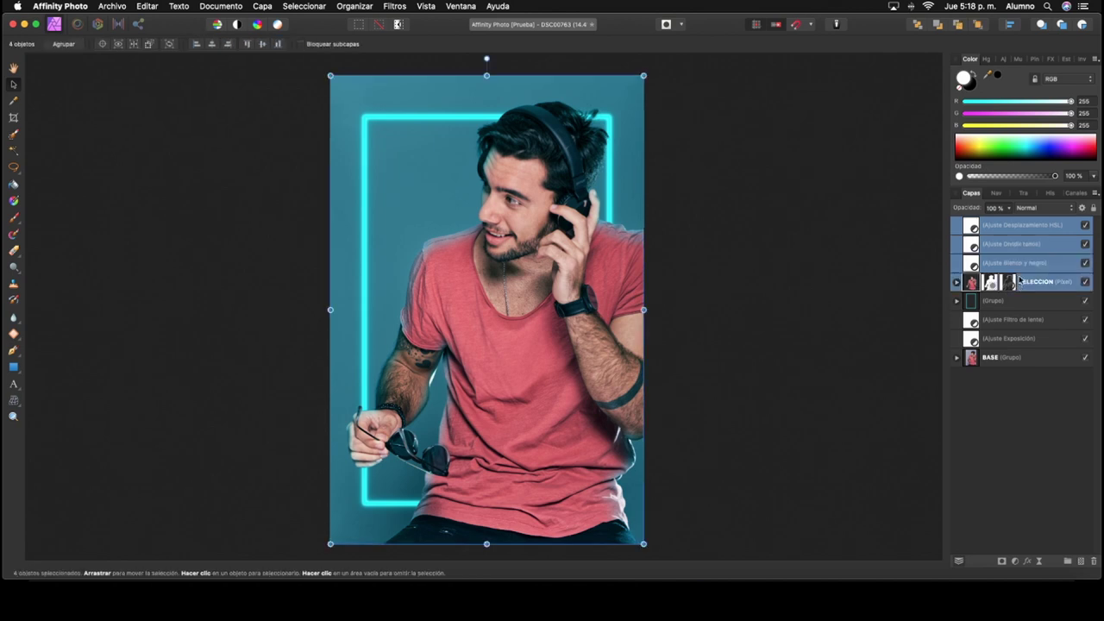
pyautogui.keyDown('super'); pyautogui.click(1026, 278); pyautogui.keyUp('super')
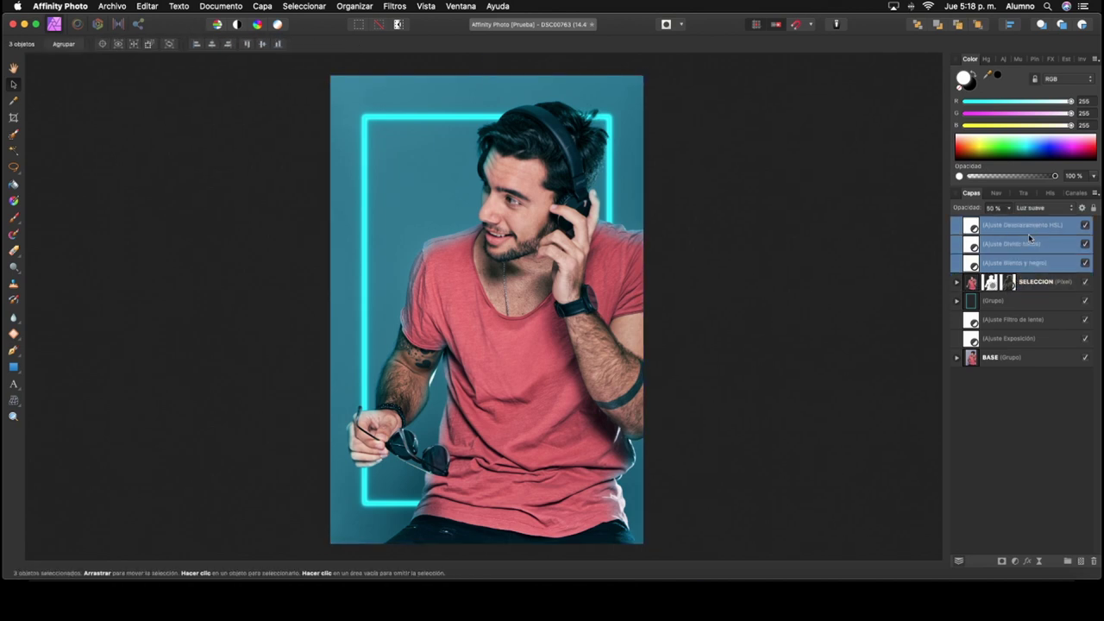
pyautogui.press('super+g')
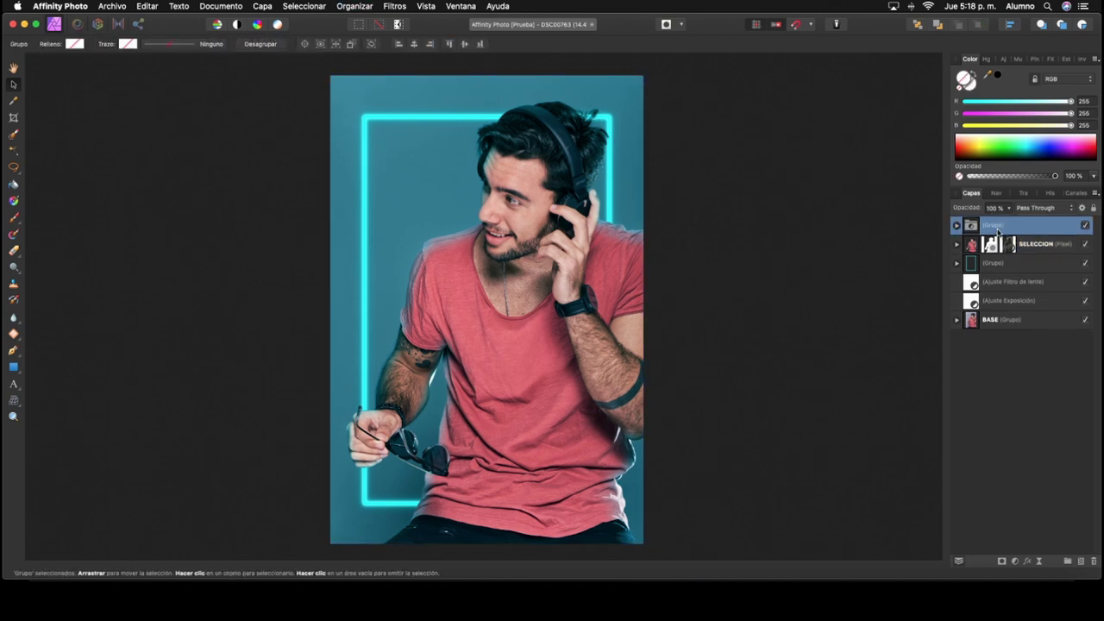
pyautogui.doubleClick(997, 227)
pyautogui.write('Ajustes')
pyautogui.press('Return')
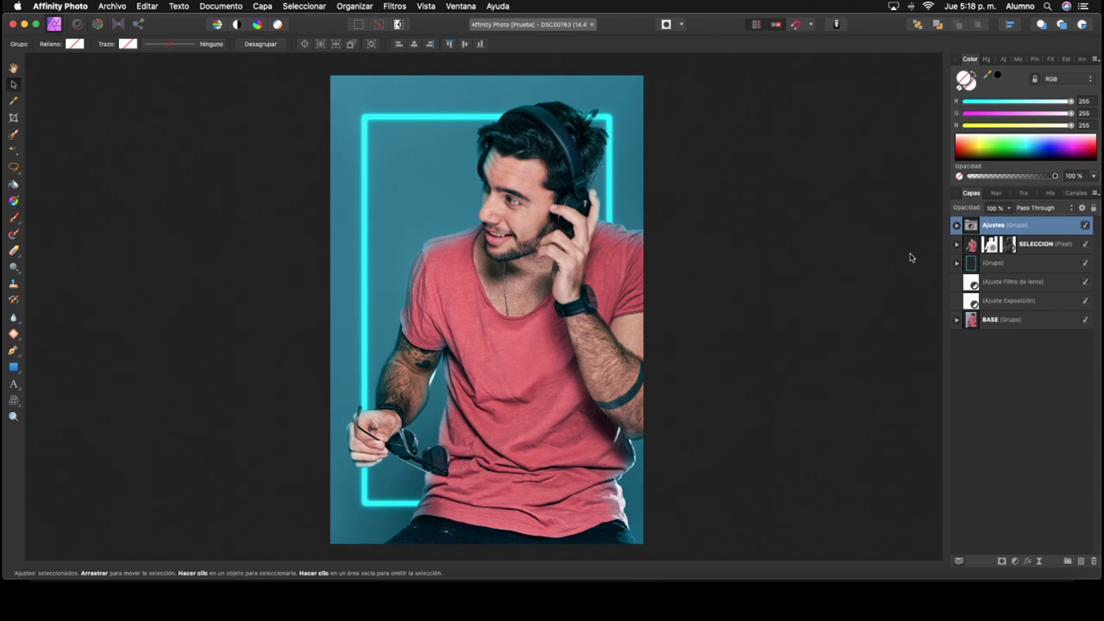
pyautogui.keyDown('shift'); pyautogui.click(1004, 301); pyautogui.keyUp('shift')
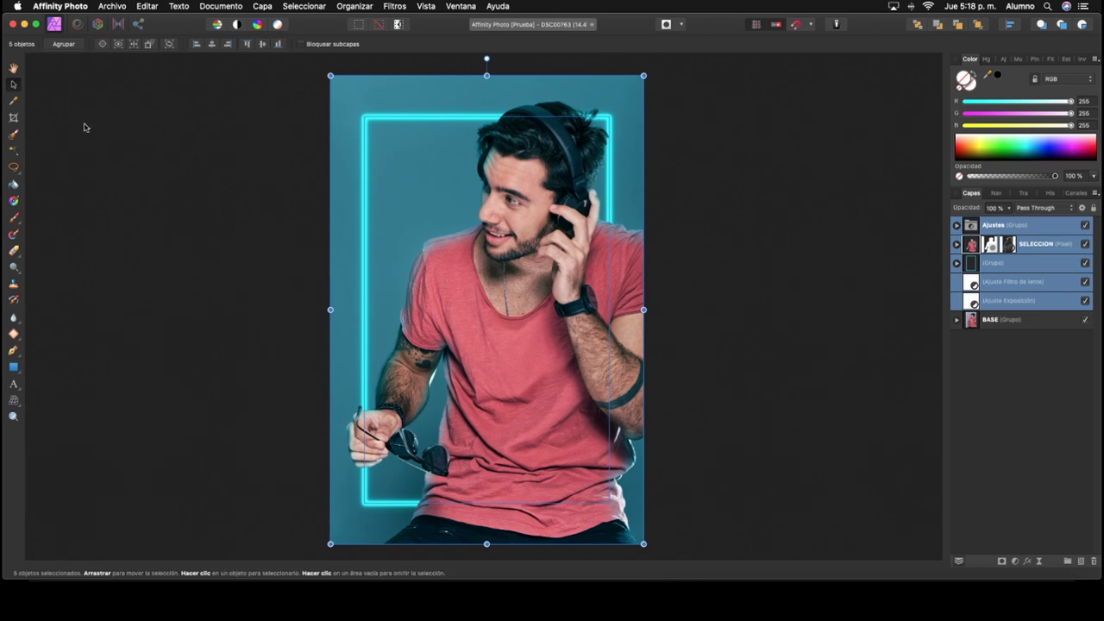
pyautogui.click(13, 69)
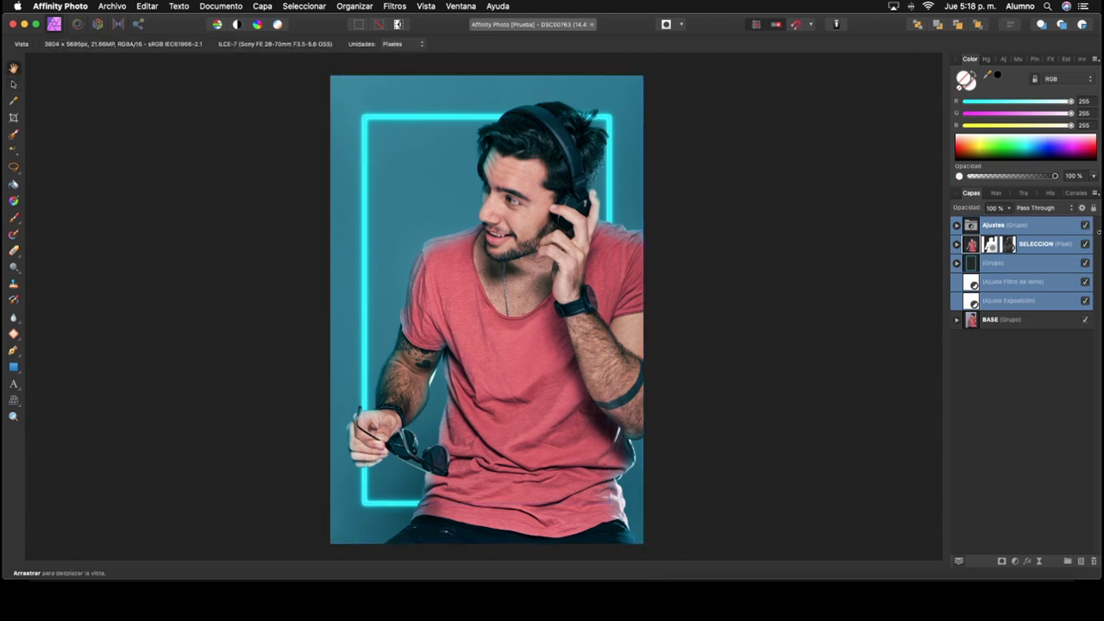
pyautogui.click(1085, 244)
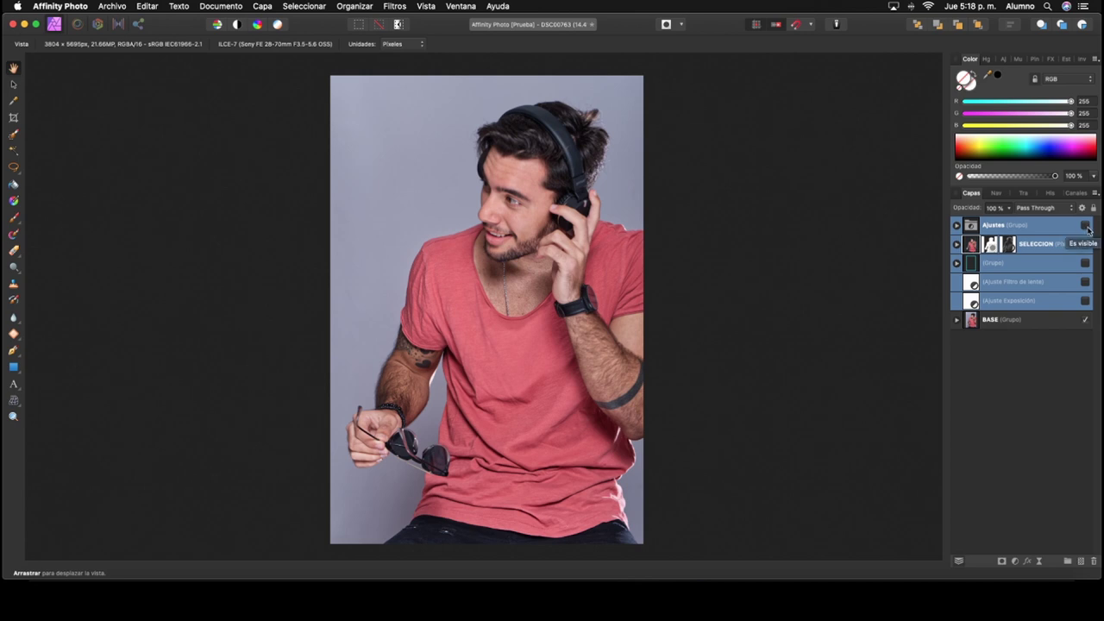
pyautogui.click(1087, 226)
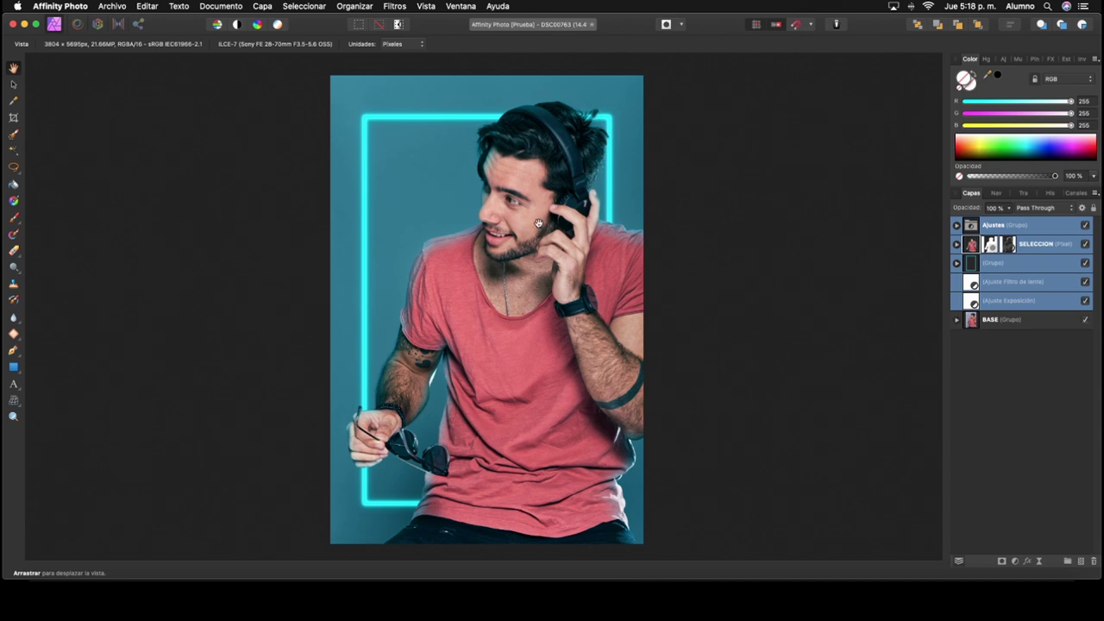
pyautogui.click(15, 369)
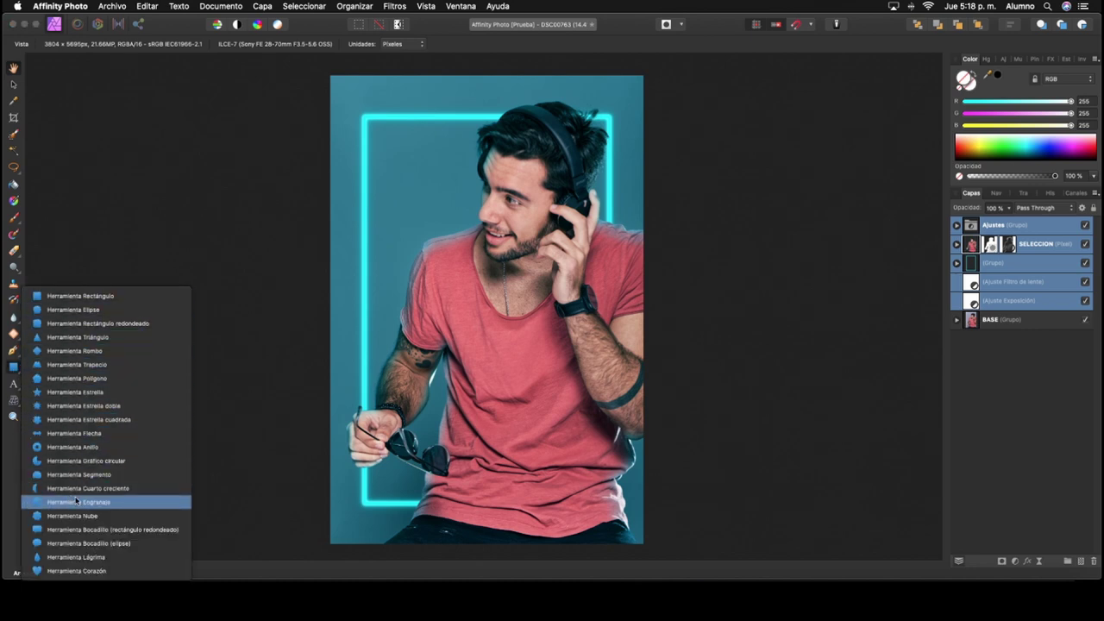
pyautogui.click(61, 298)
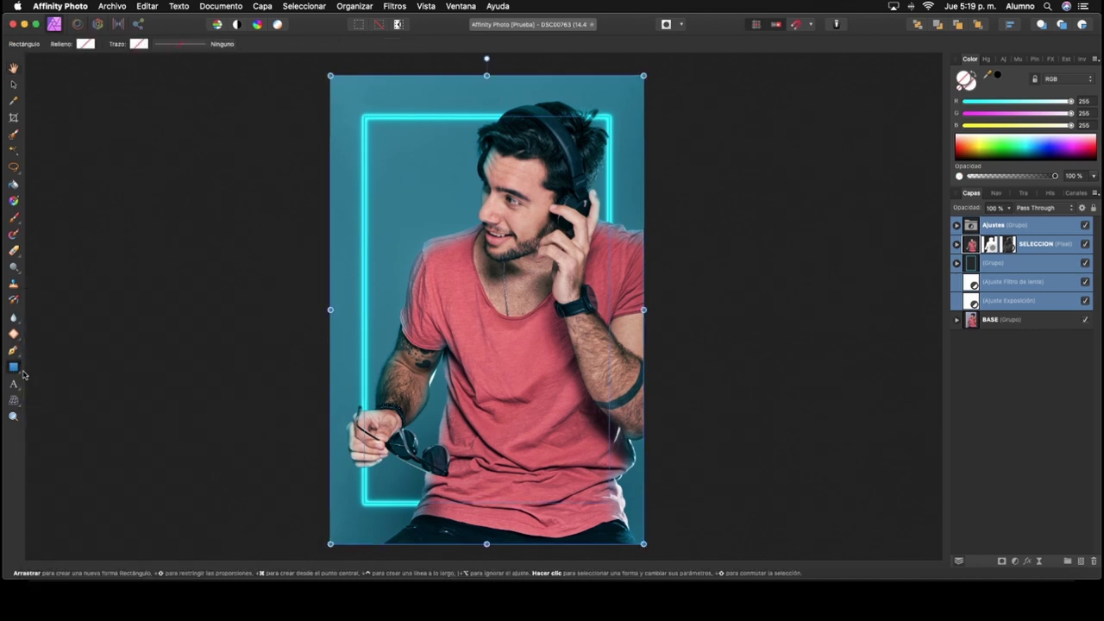
pyautogui.click(13, 69)
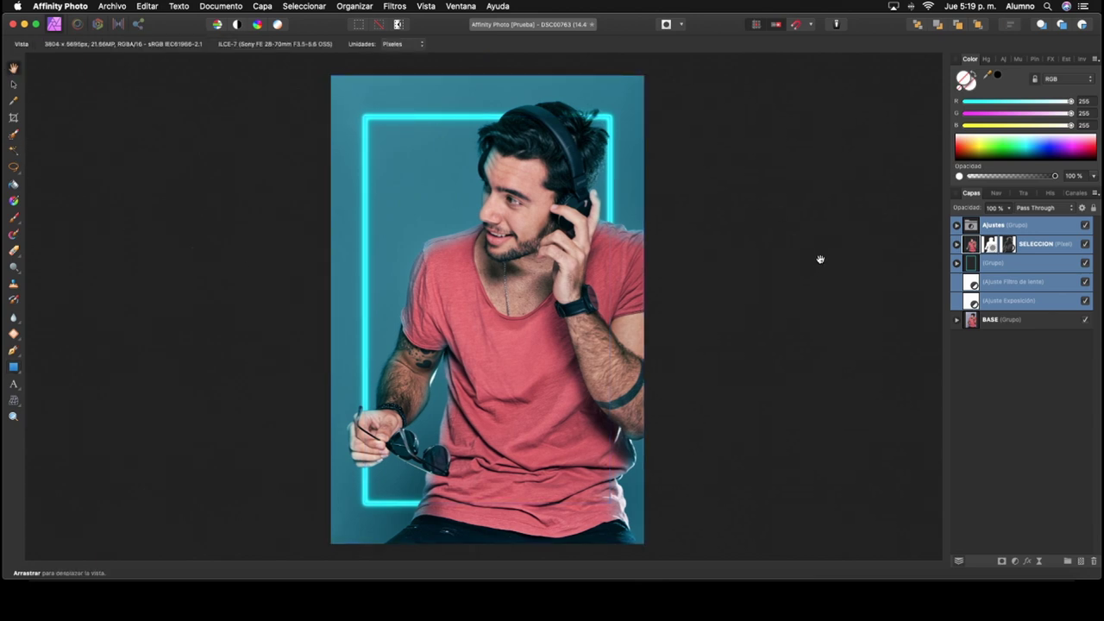
pyautogui.click(1087, 226)
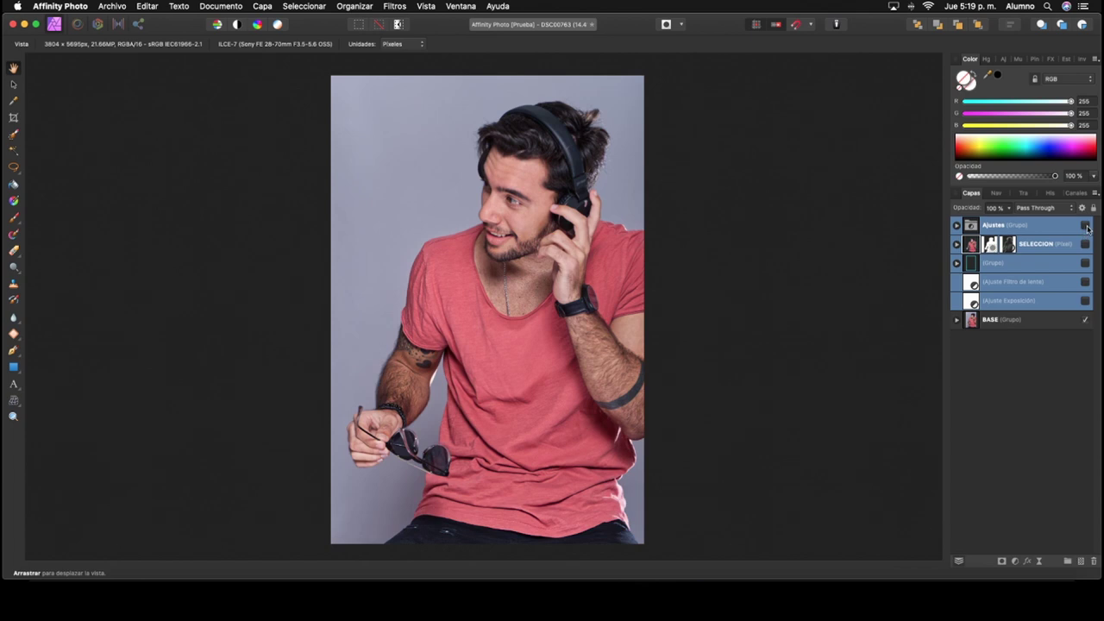
pyautogui.click(1086, 226)
pyautogui.click(1086, 227)
pyautogui.click(1086, 226)
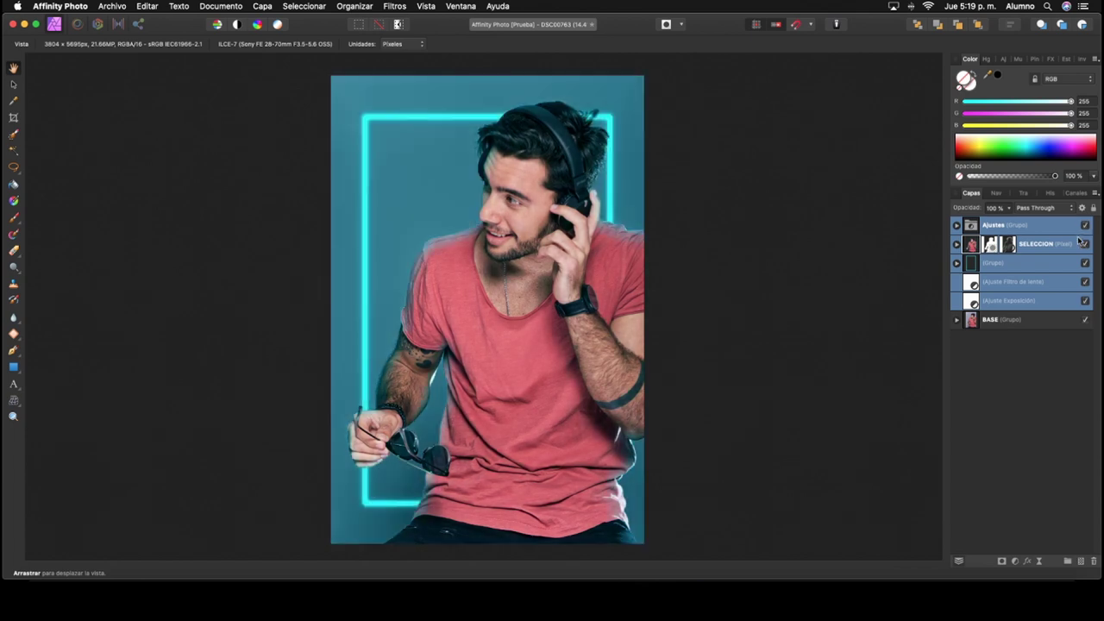